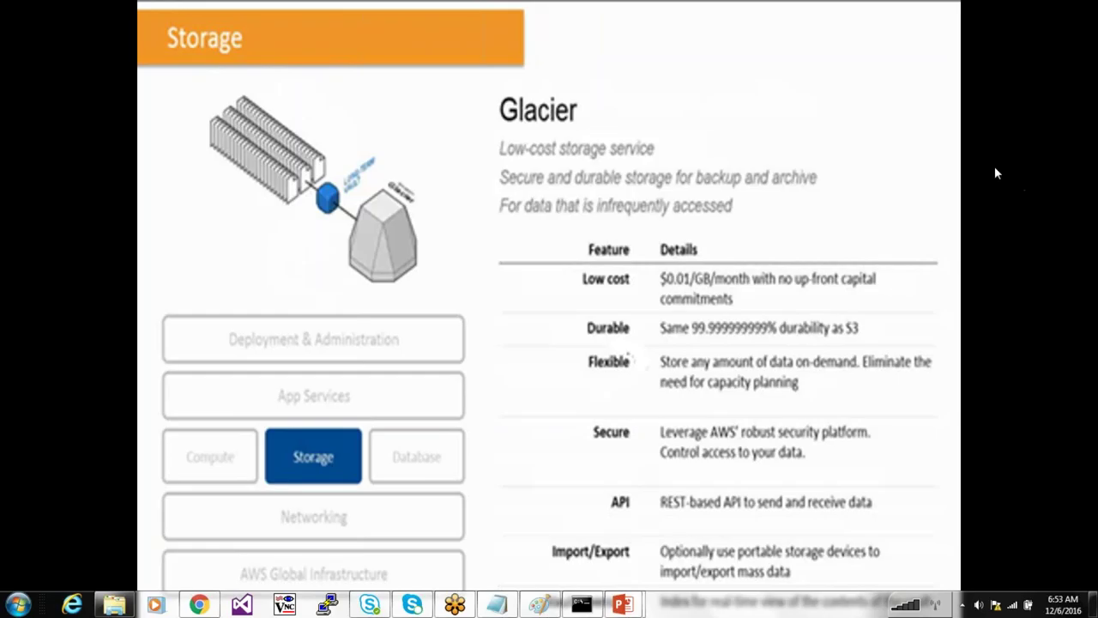
Return to the VPC components slide, close the AWS.pptx deck, and bring the AWS console forward
{"action": "left_click", "coordinate": [841, 253]}
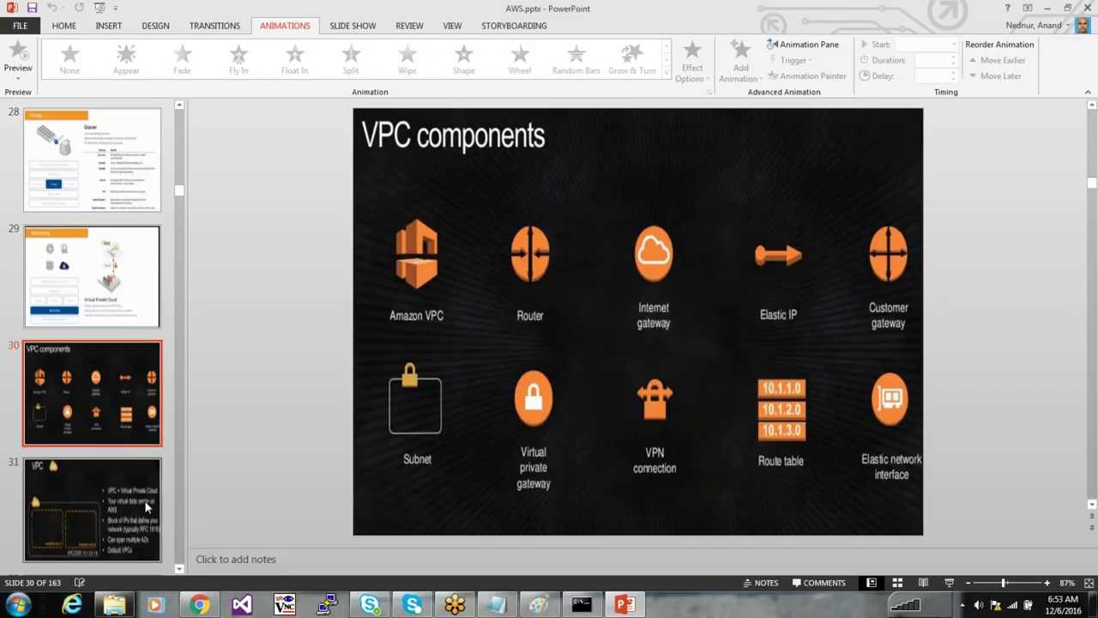
{"action": "left_click", "coordinate": [135, 524]}
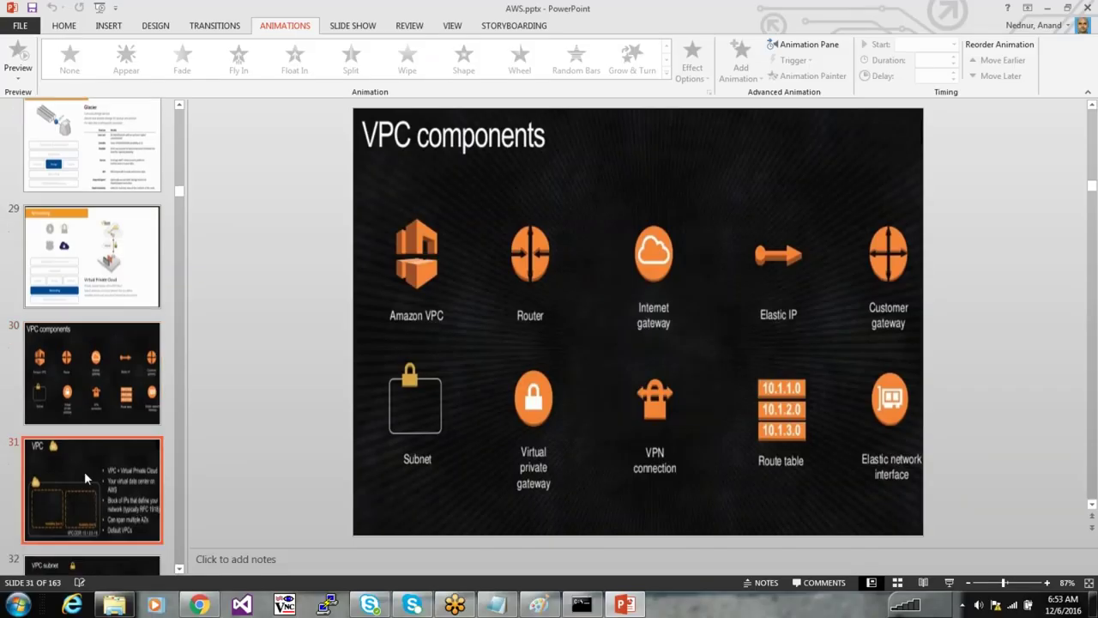
{"action": "left_click", "coordinate": [123, 316]}
{"action": "left_click", "coordinate": [109, 336]}
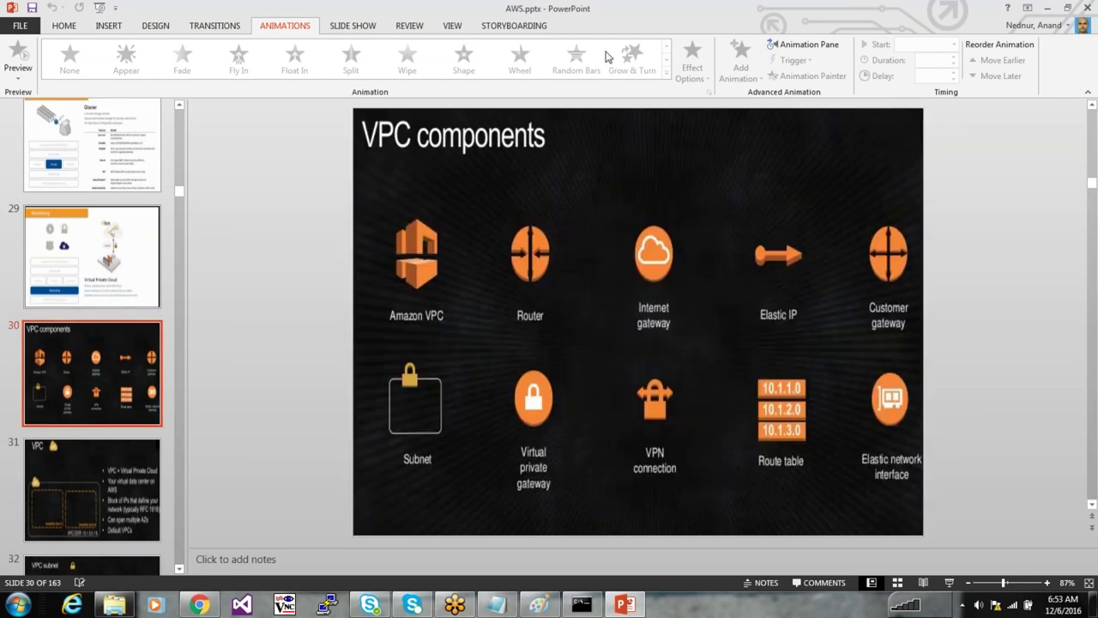
{"action": "left_click", "coordinate": [1086, 8]}
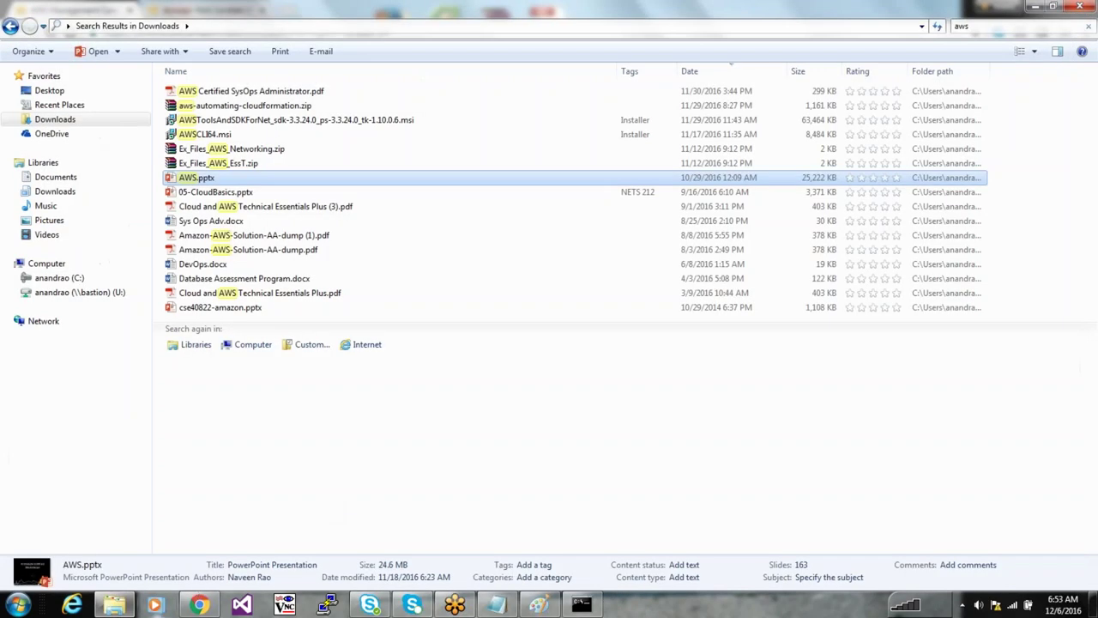
{"action": "left_click", "coordinate": [199, 605]}
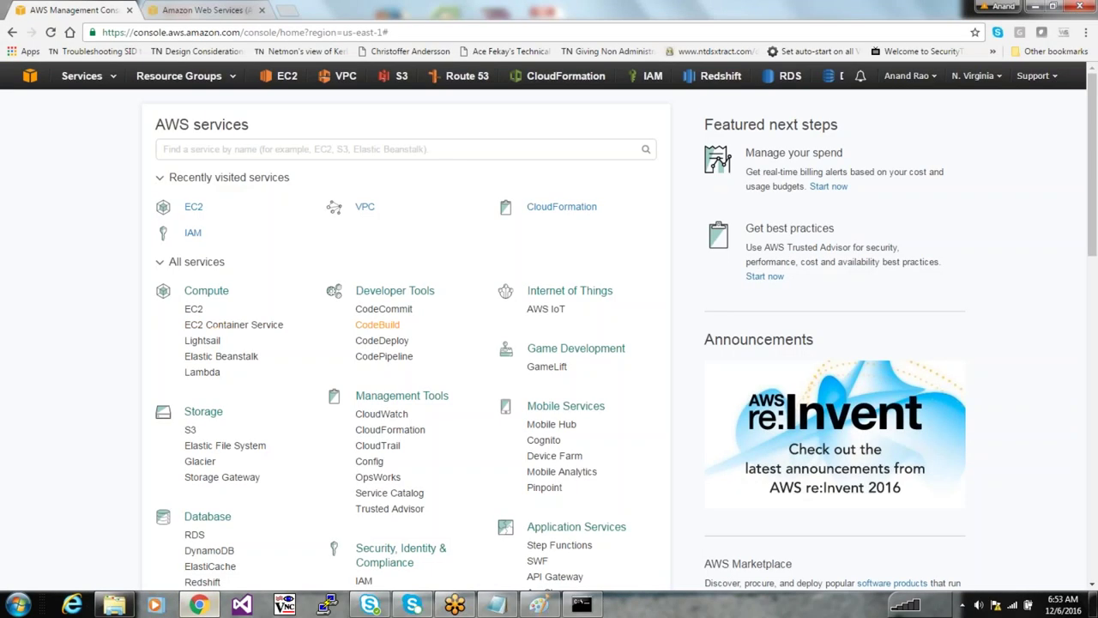
Terminate the stopped Antonytest instance from the EC2 Instances list and return to the console home
{"action": "left_click", "coordinate": [193, 207]}
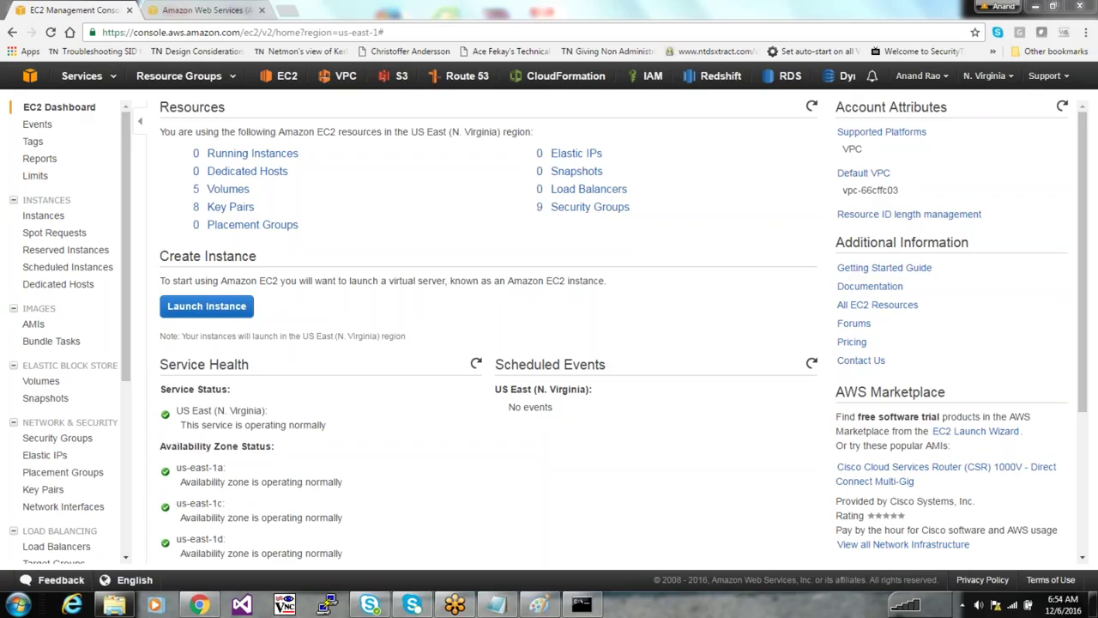
{"action": "left_click", "coordinate": [252, 153]}
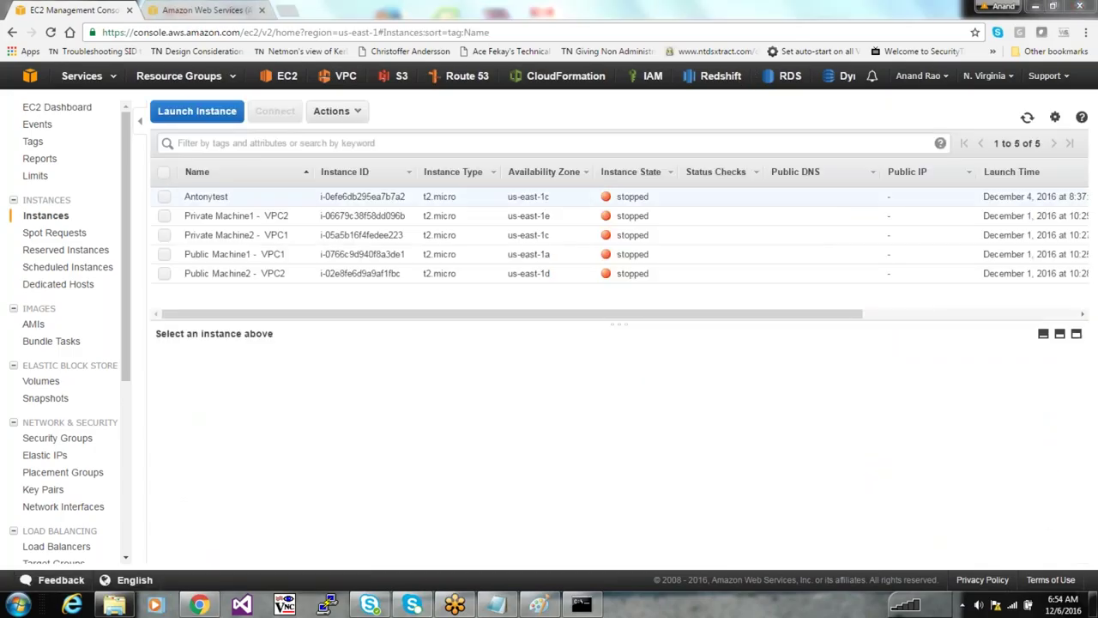
{"action": "left_click", "coordinate": [409, 204]}
{"action": "right_click", "coordinate": [409, 206]}
{"action": "mouse_move", "coordinate": [497, 252]}
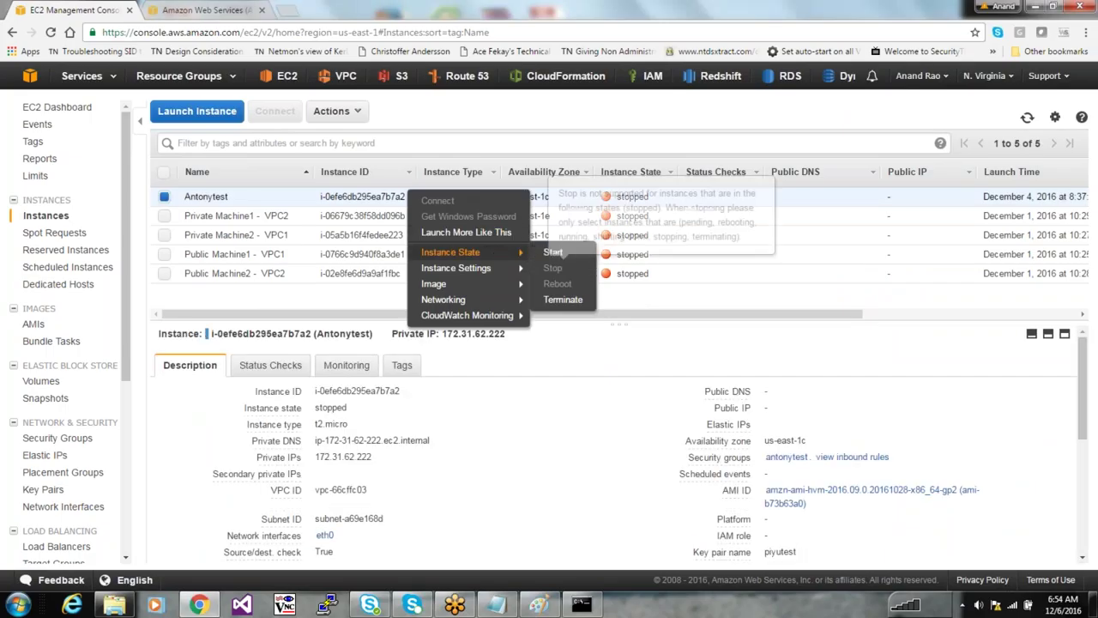
{"action": "left_click", "coordinate": [561, 299]}
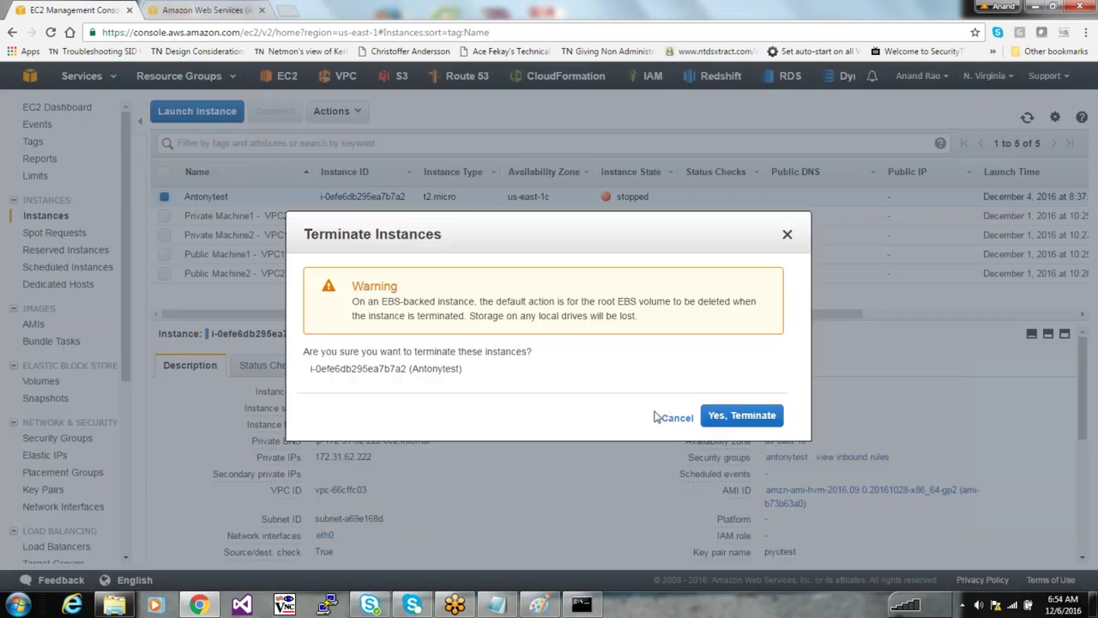
{"action": "left_click", "coordinate": [743, 415]}
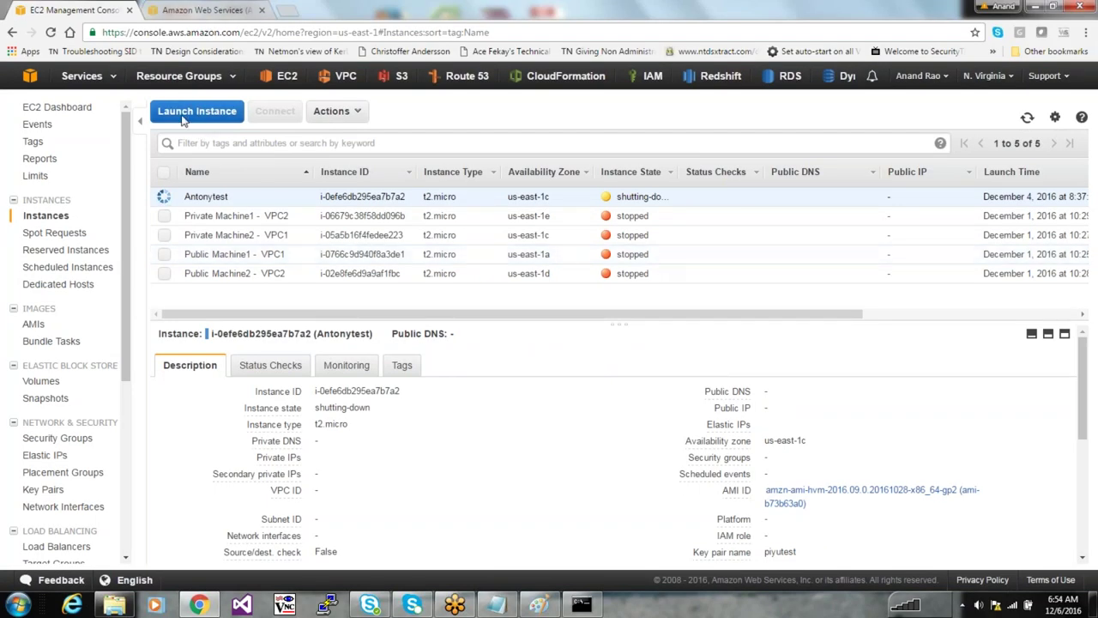
{"action": "left_click", "coordinate": [51, 32]}
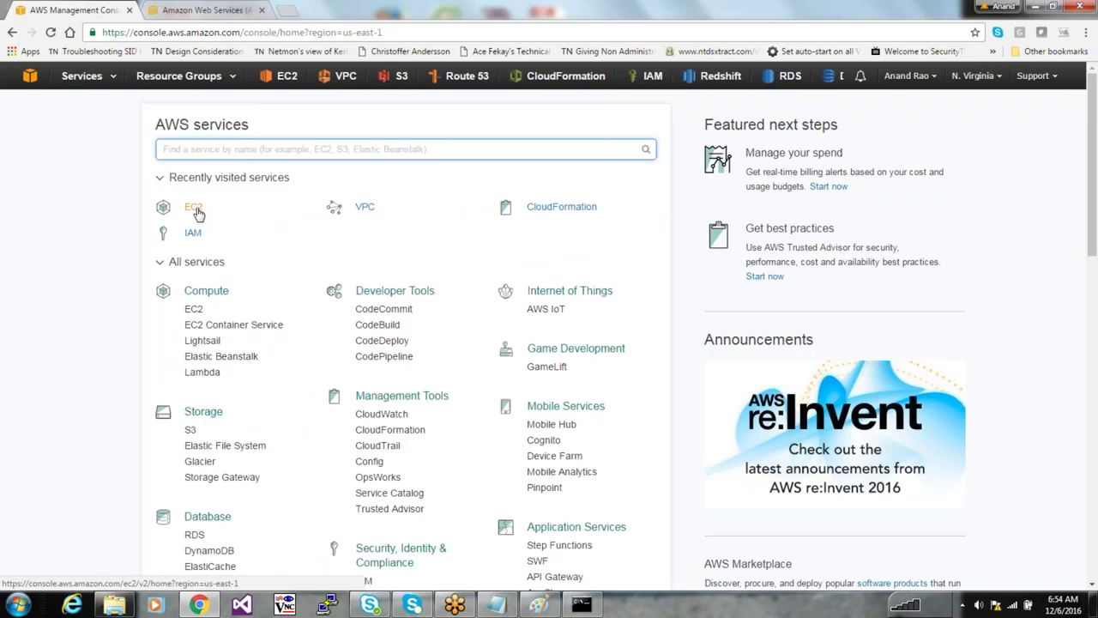
Open EC2, confirm the US East (N. Virginia) region without changing it, and start launching an instance
{"action": "left_click", "coordinate": [195, 207]}
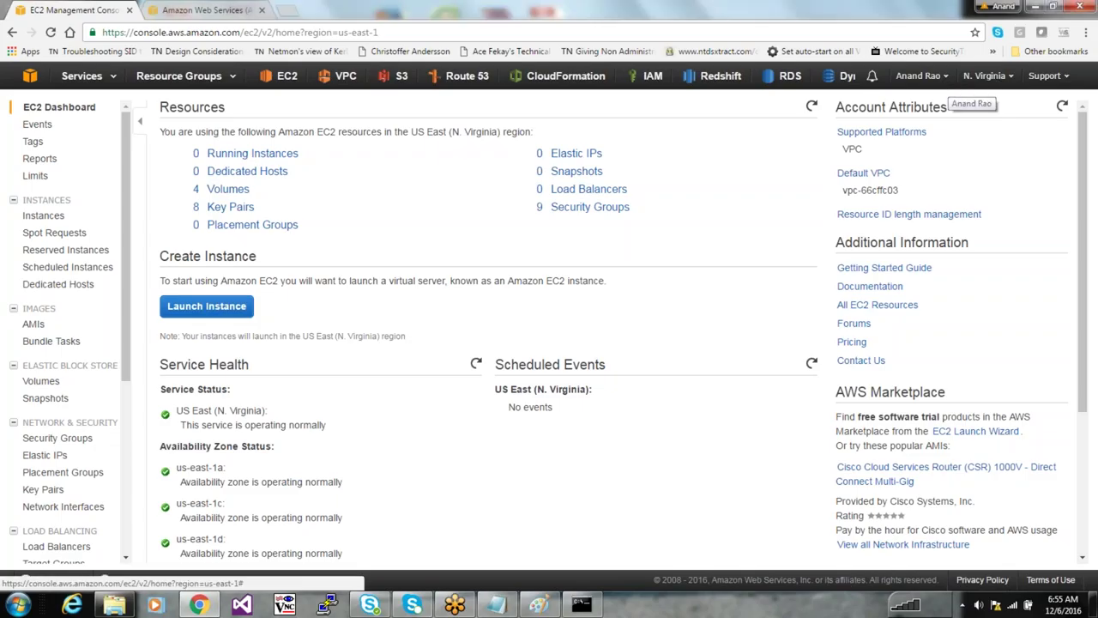
{"action": "left_click", "coordinate": [946, 83]}
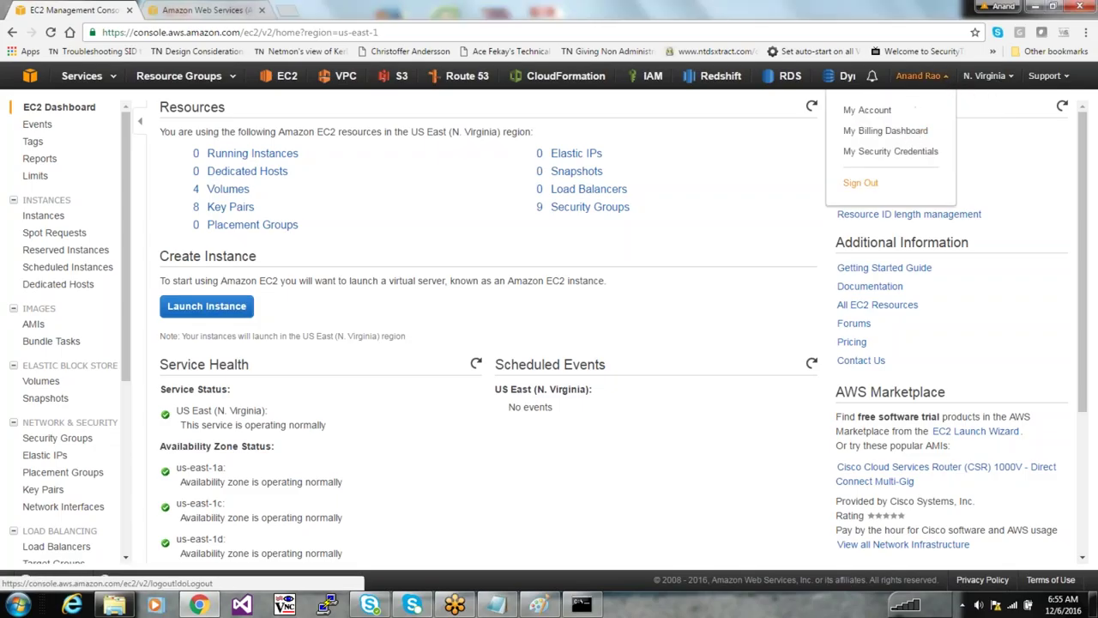
{"action": "left_click", "coordinate": [1013, 78]}
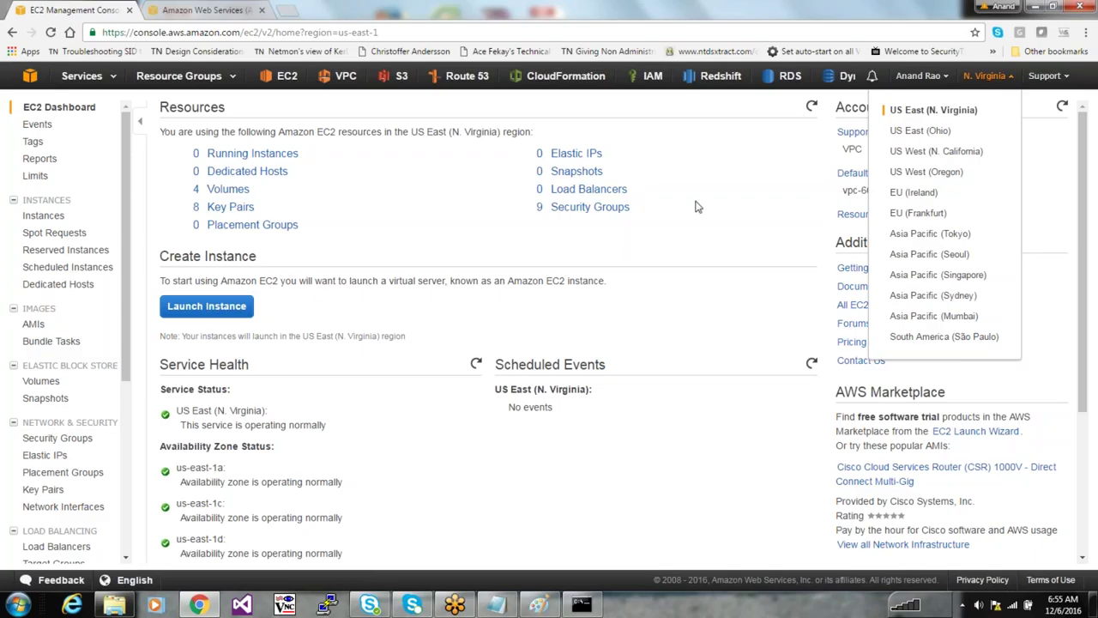
{"action": "left_click", "coordinate": [749, 269]}
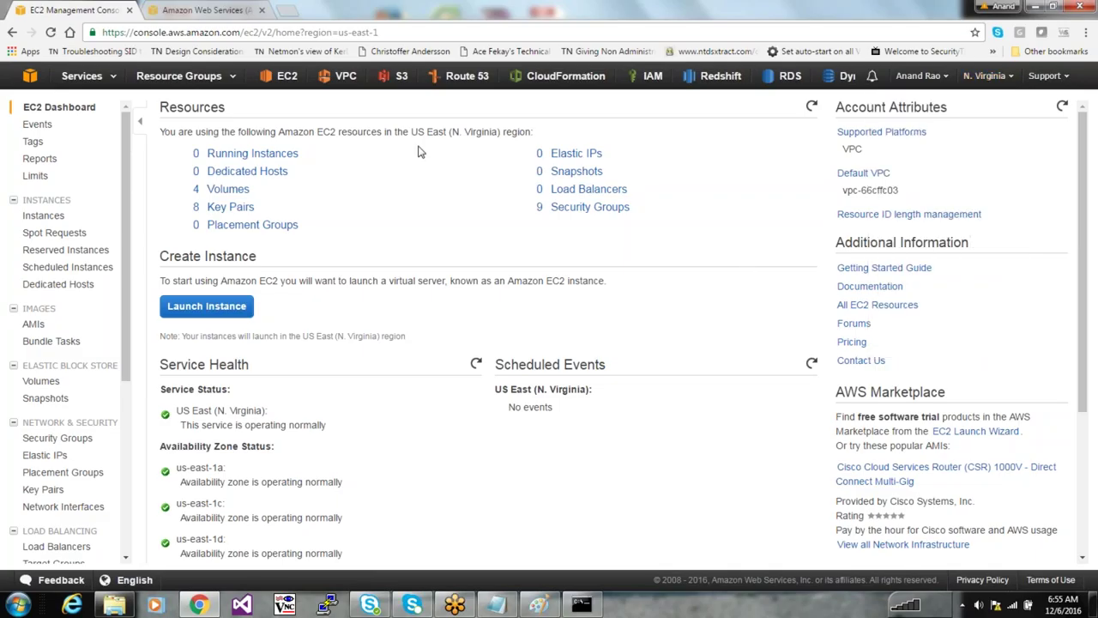
{"action": "left_click", "coordinate": [227, 310]}
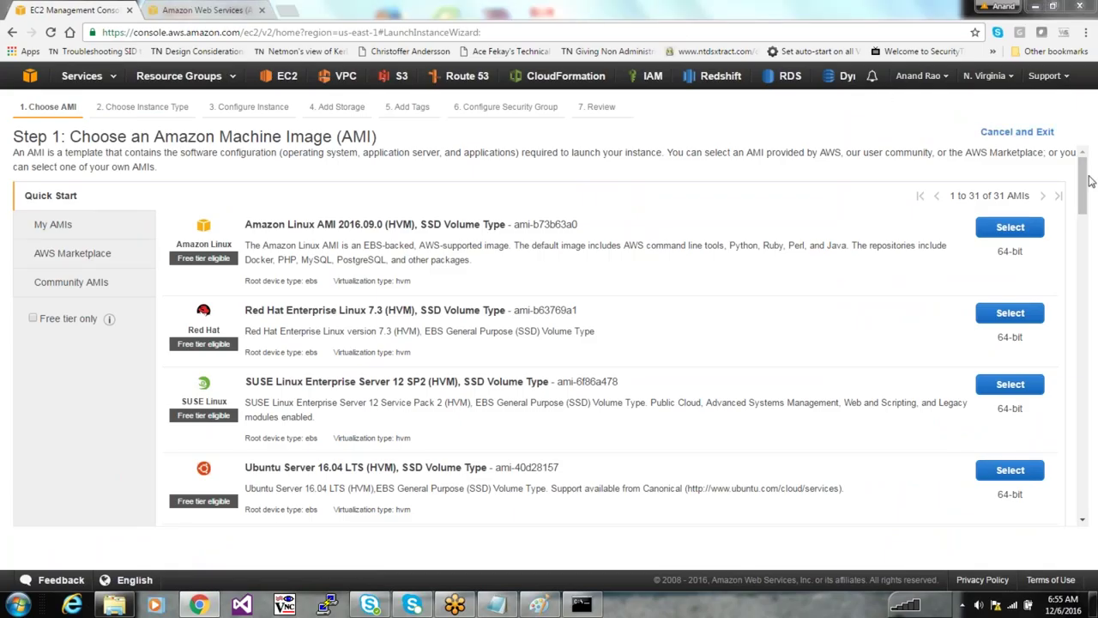
Review the Quick Start AMIs: Amazon Linux's bundled tools and packages, SUSE Linux, and Red Hat ami-b63769a1
{"action": "left_click_drag", "start_coordinate": [1087, 172], "coordinate": [1083, 175]}
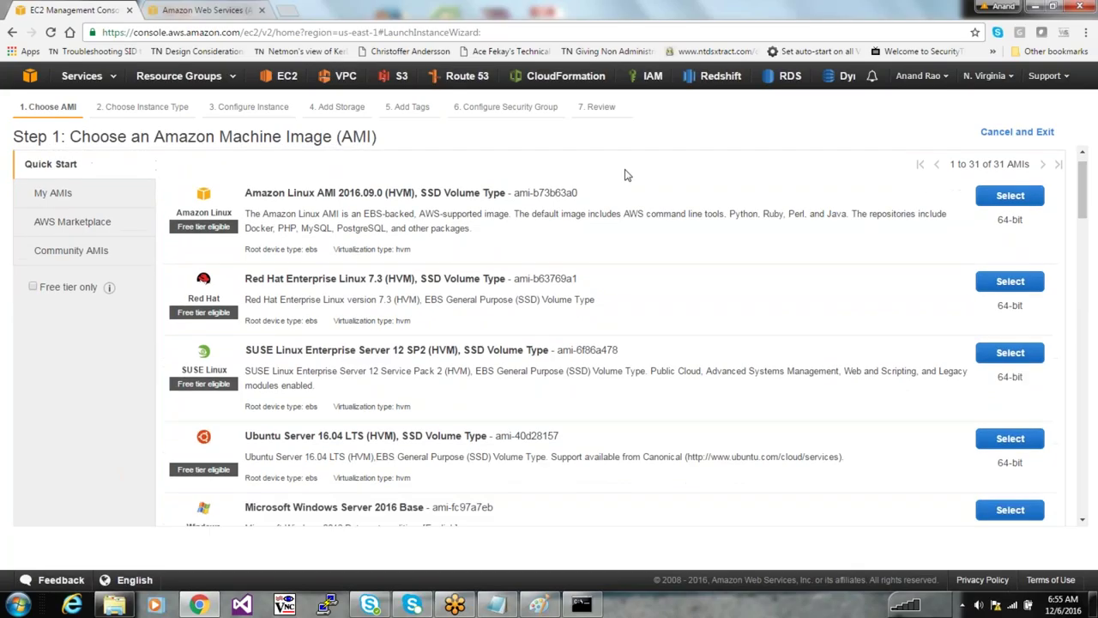
{"action": "left_click_drag", "start_coordinate": [244, 193], "coordinate": [318, 194]}
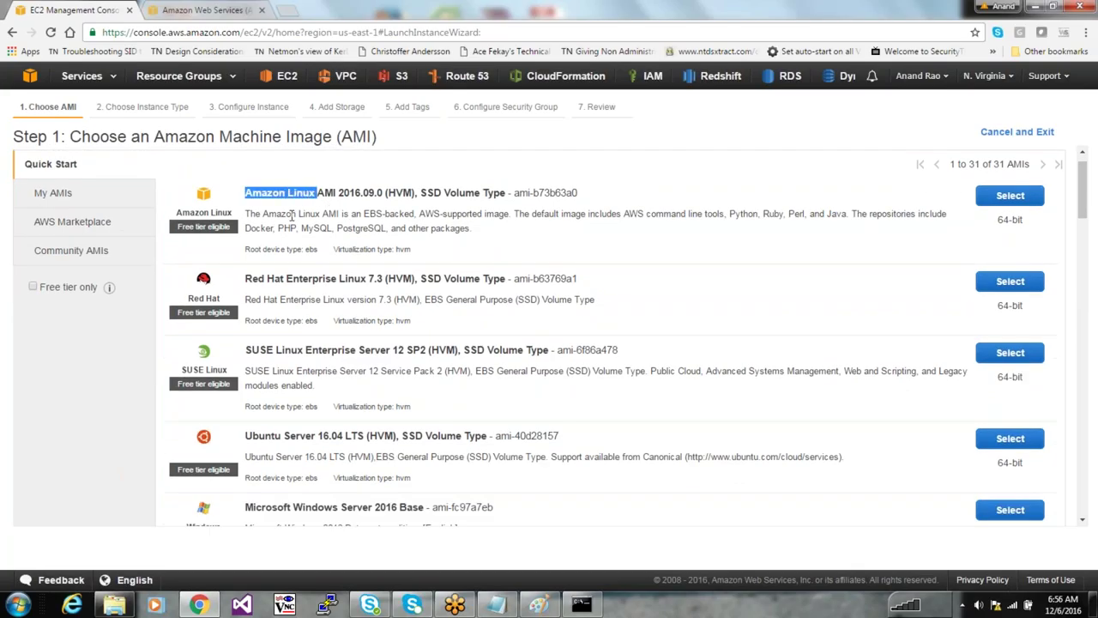
{"action": "left_click", "coordinate": [777, 213]}
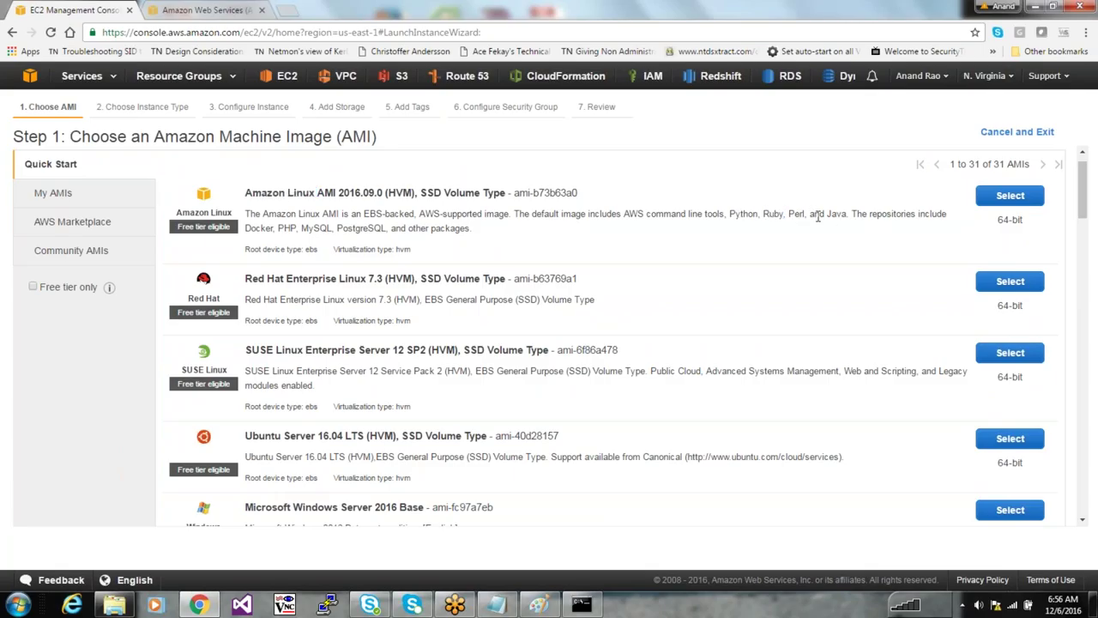
{"action": "left_click_drag", "start_coordinate": [644, 215], "coordinate": [663, 217]}
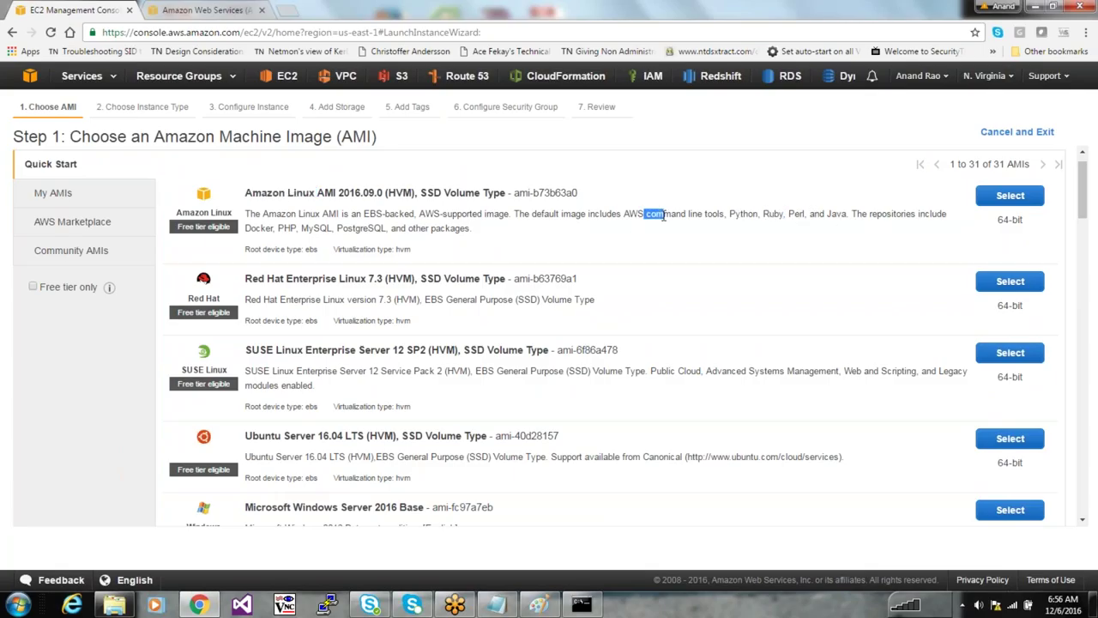
{"action": "left_click", "coordinate": [253, 226]}
{"action": "left_click_drag", "start_coordinate": [275, 227], "coordinate": [423, 232]}
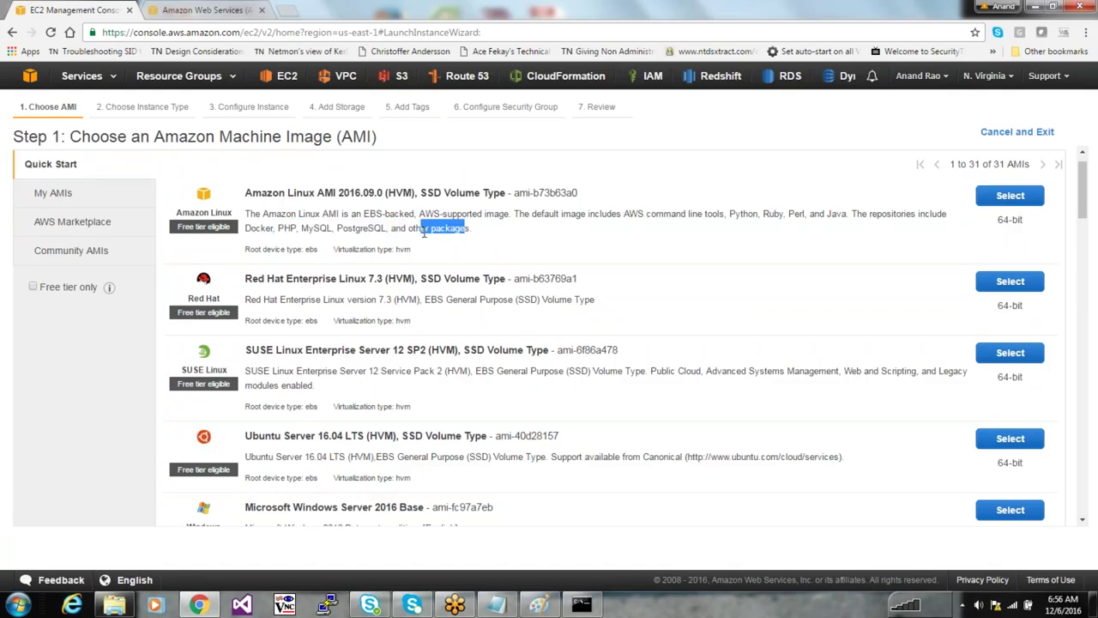
{"action": "left_click", "coordinate": [423, 233]}
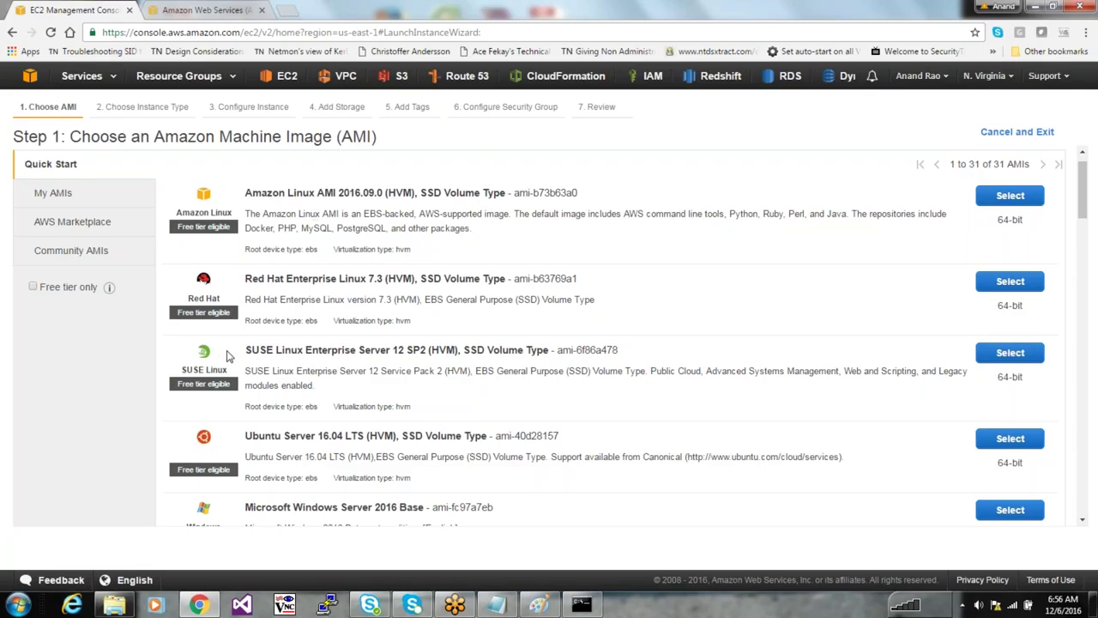
{"action": "left_click_drag", "start_coordinate": [260, 353], "coordinate": [314, 356]}
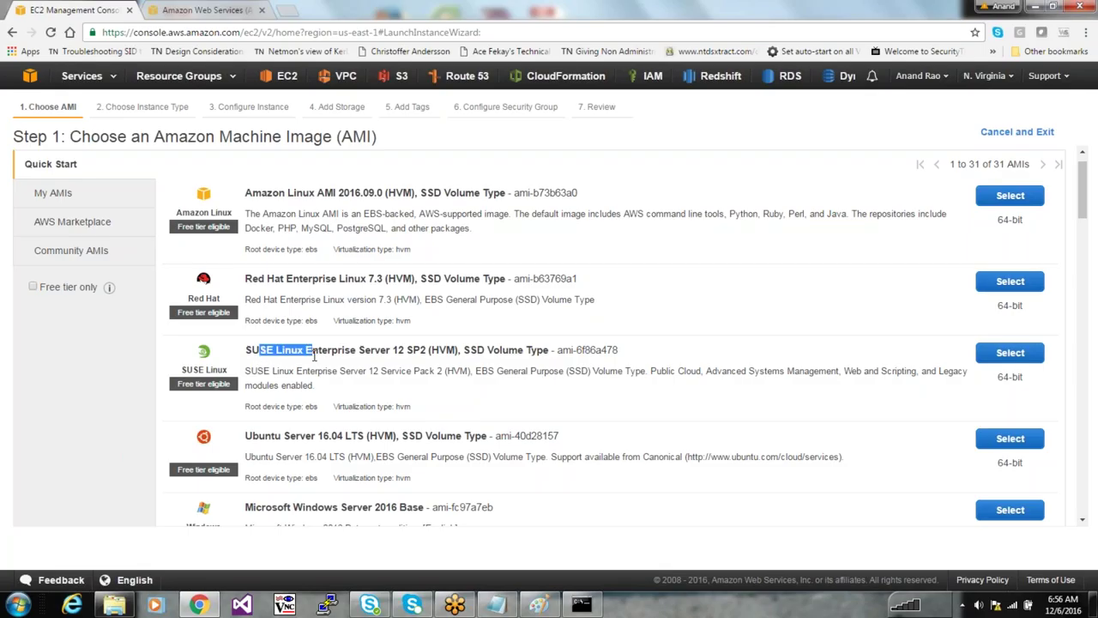
{"action": "left_click", "coordinate": [314, 356]}
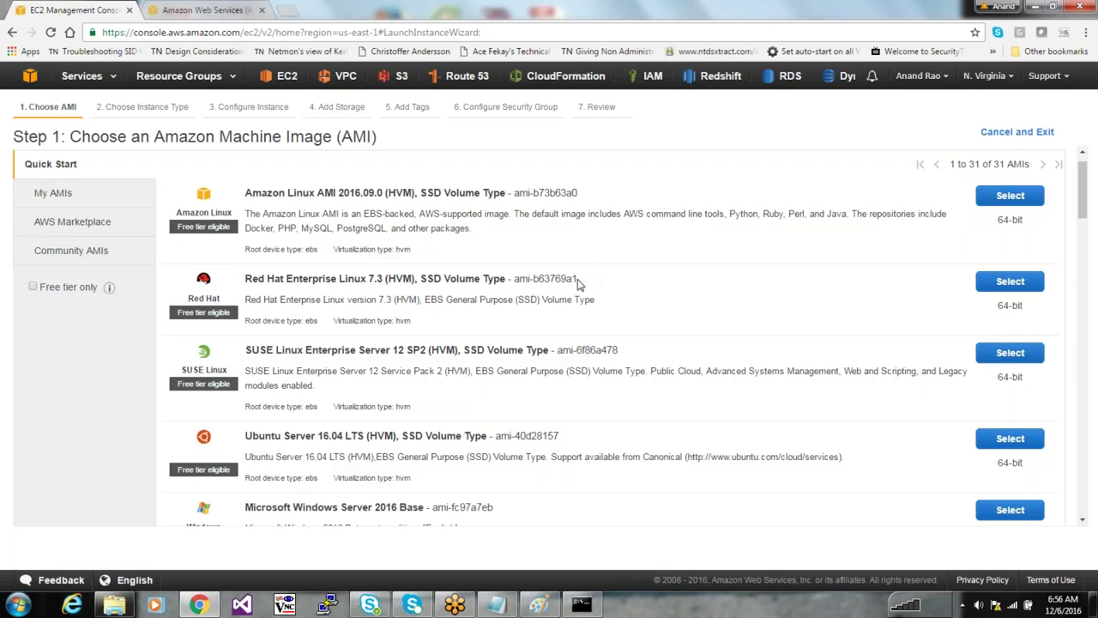
{"action": "left_click_drag", "start_coordinate": [580, 281], "coordinate": [513, 279]}
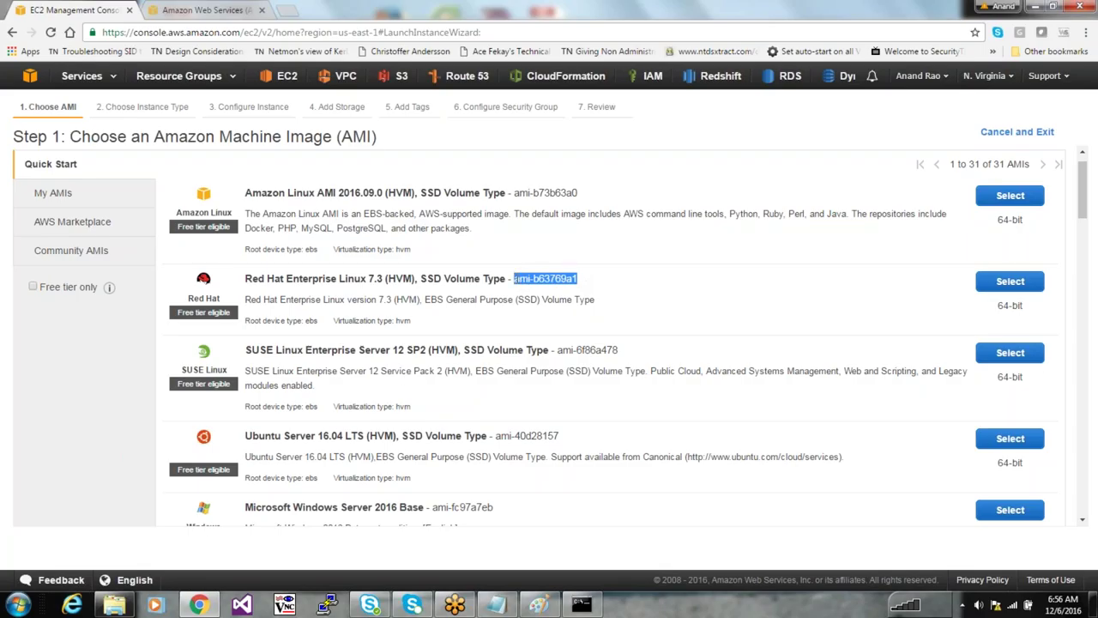
{"action": "left_click", "coordinate": [621, 278]}
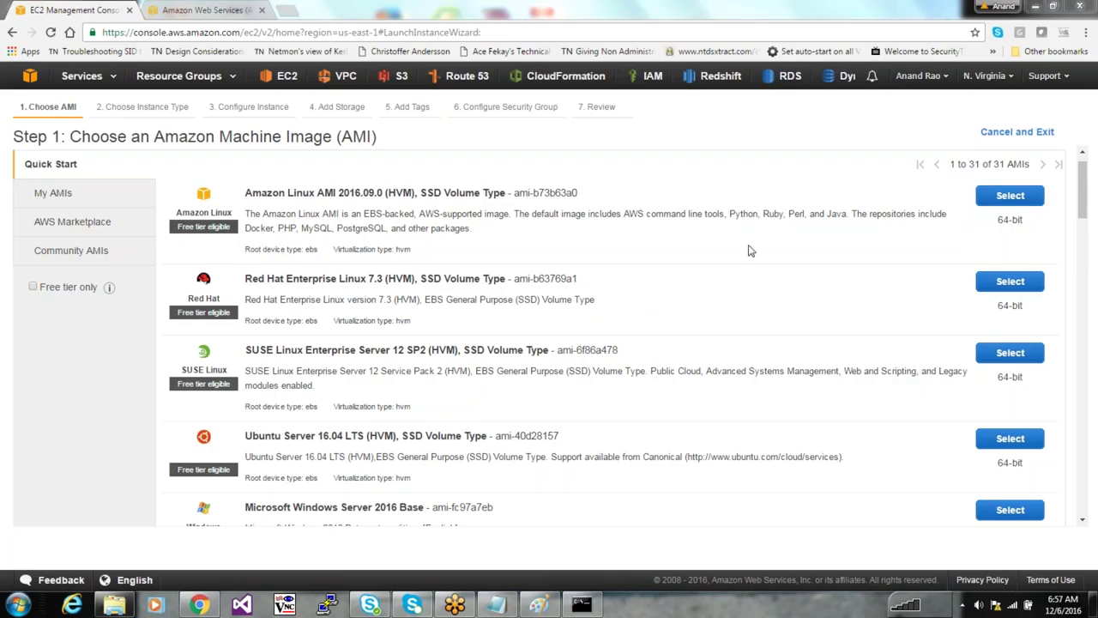
Locate Microsoft Windows Server 2016 Base and note its free tier eligible label
{"action": "left_click_drag", "start_coordinate": [1084, 188], "coordinate": [1087, 227]}
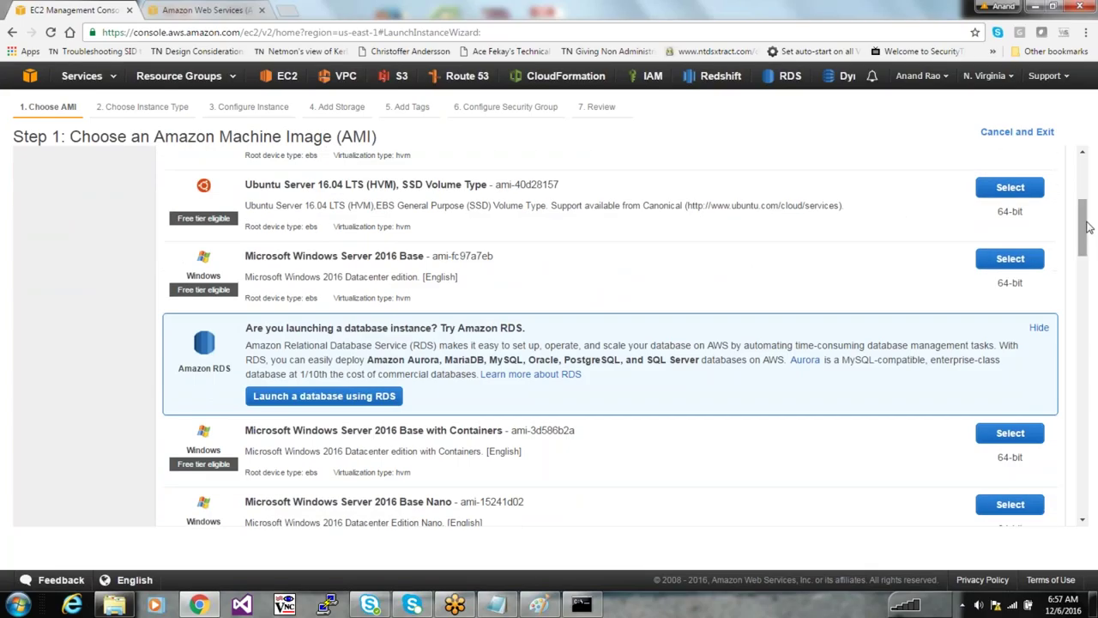
{"action": "left_click_drag", "start_coordinate": [1087, 227], "coordinate": [1085, 233]}
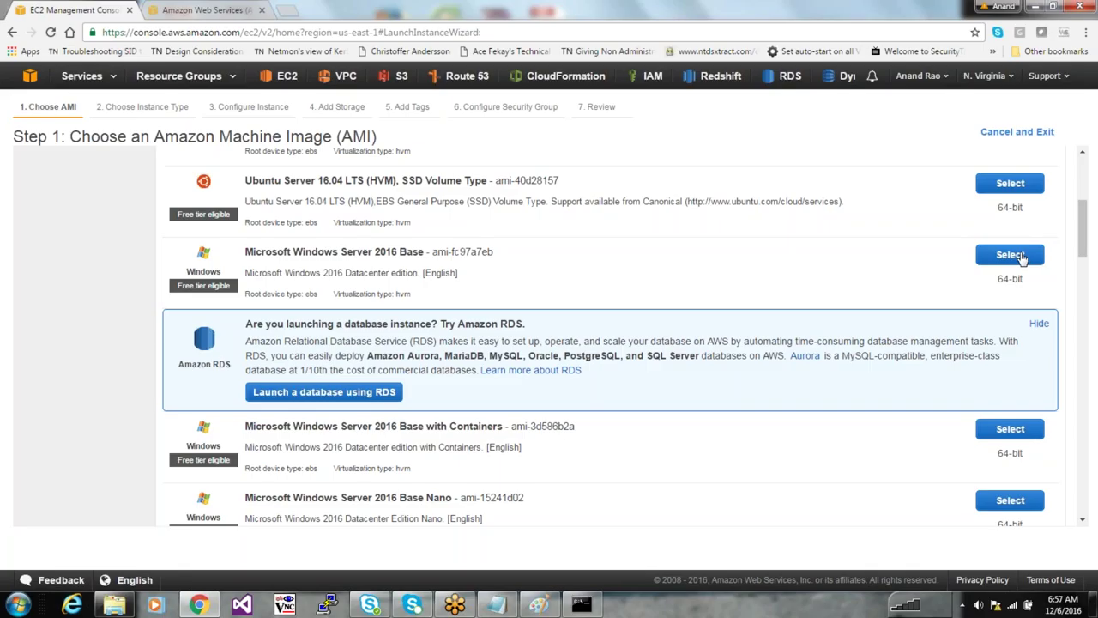
{"action": "left_click_drag", "start_coordinate": [340, 250], "coordinate": [474, 251]}
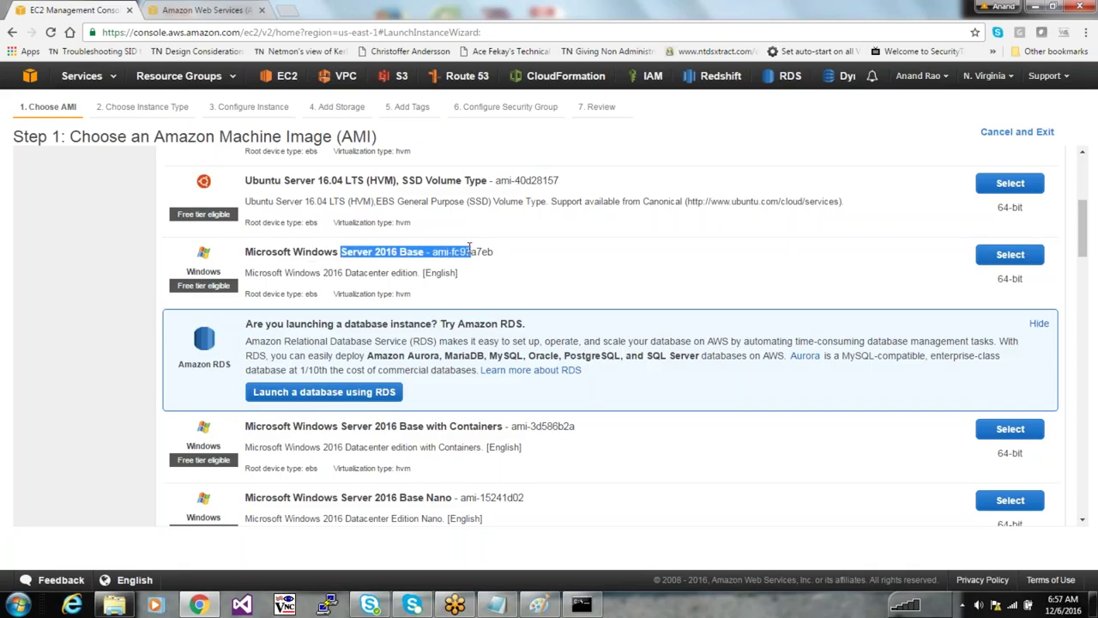
{"action": "left_click", "coordinate": [662, 274]}
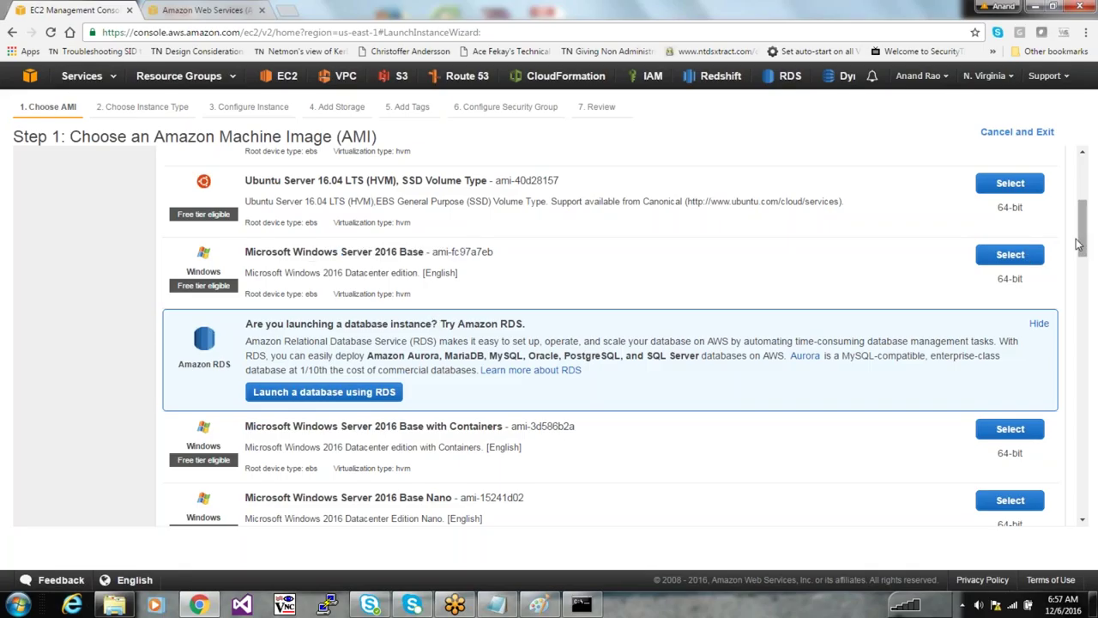
{"action": "left_click_drag", "start_coordinate": [237, 288], "coordinate": [184, 287]}
{"action": "left_click_drag", "start_coordinate": [1086, 227], "coordinate": [1093, 289]}
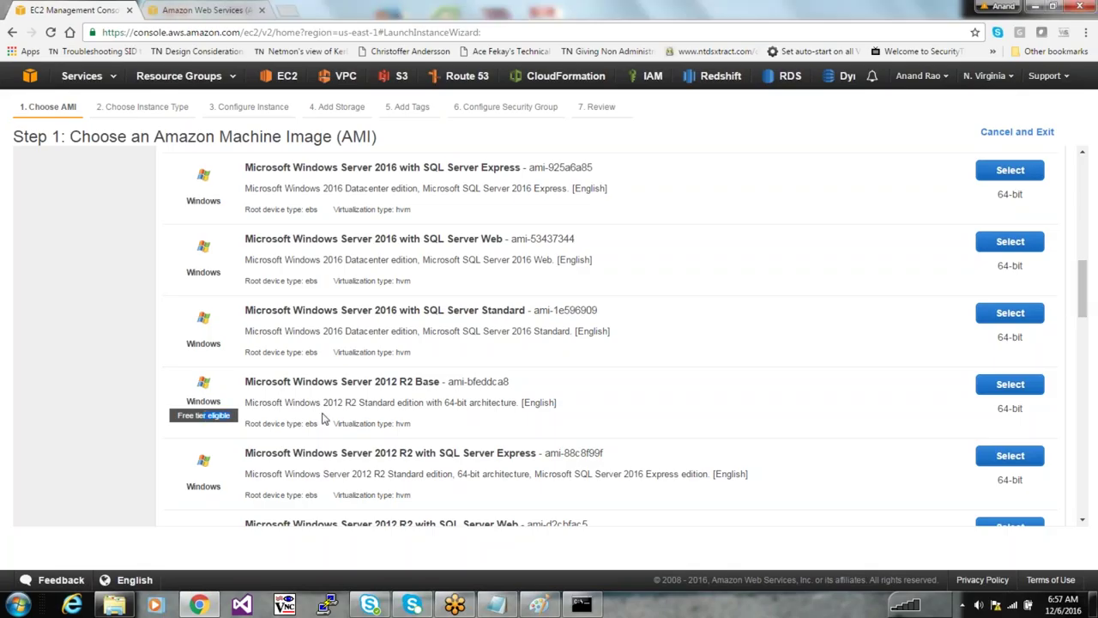
{"action": "left_click_drag", "start_coordinate": [1083, 292], "coordinate": [1084, 194]}
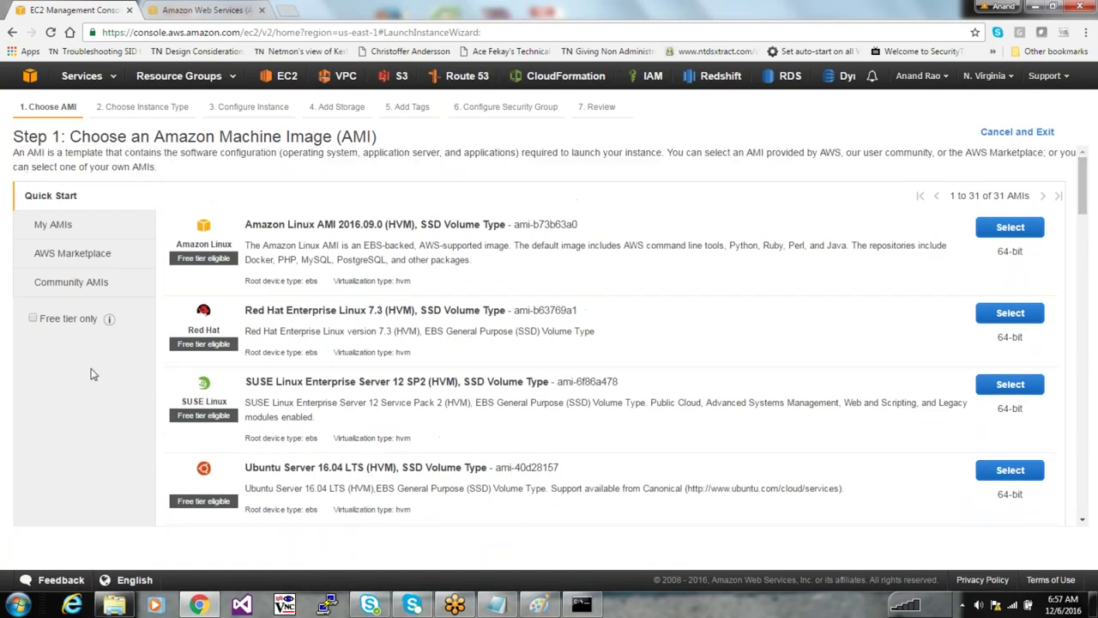
Limit the list to free tier only and select Microsoft Windows Server 2016 Base
{"action": "left_click", "coordinate": [33, 320]}
{"action": "left_click_drag", "start_coordinate": [1085, 230], "coordinate": [1096, 309]}
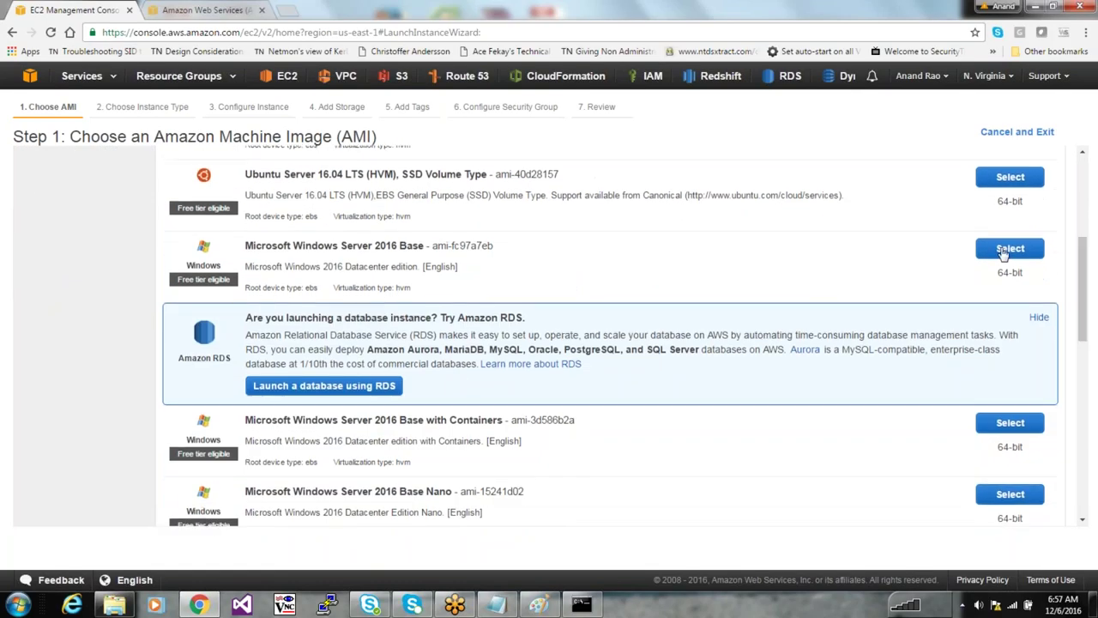
{"action": "left_click", "coordinate": [1009, 250]}
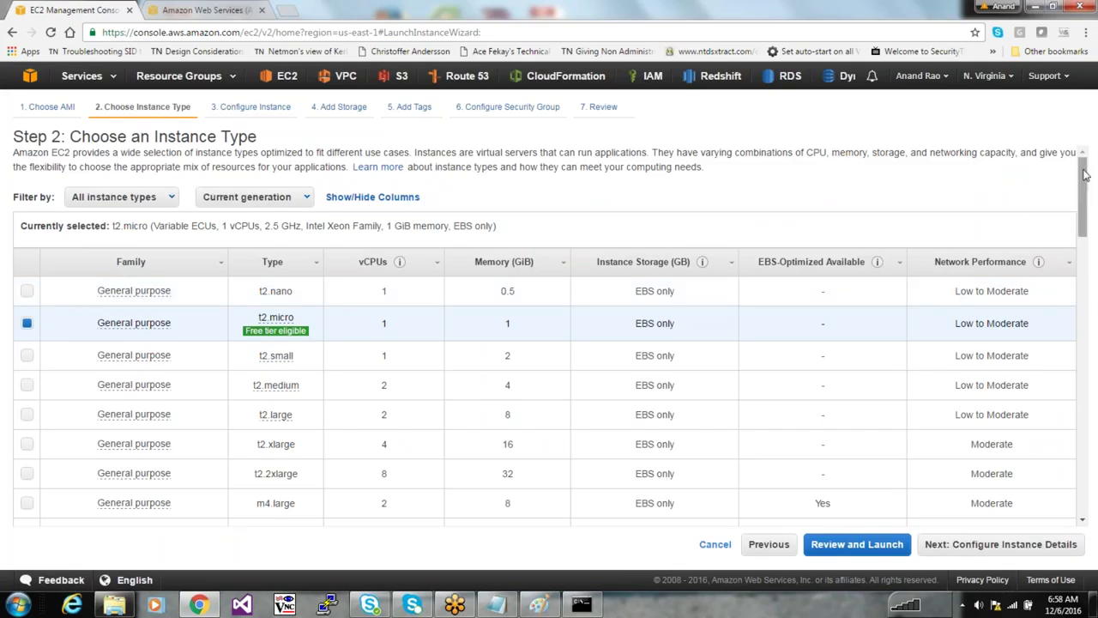
Compare the p2.xlarge, t2.nano and t2.micro instance types, ending with t2.micro selected
{"action": "left_click_drag", "start_coordinate": [1084, 175], "coordinate": [1095, 341]}
{"action": "scroll", "coordinate": [443, 292], "scroll_direction": "up", "scroll_amount": 1}
{"action": "mouse_move", "coordinate": [109, 394]}
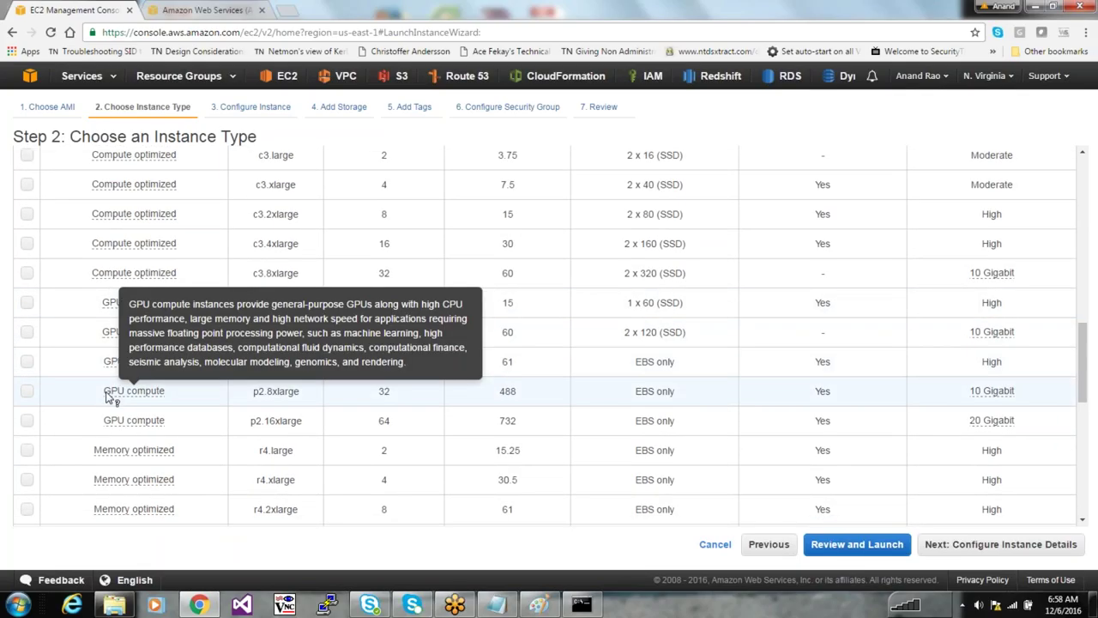
{"action": "mouse_move", "coordinate": [133, 278]}
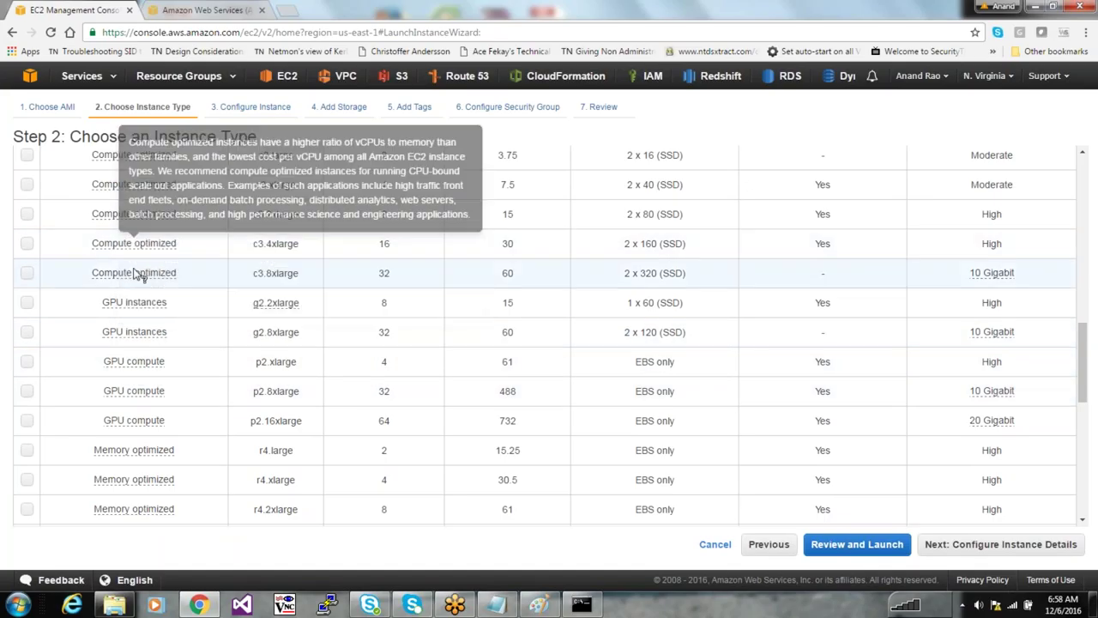
{"action": "mouse_move", "coordinate": [134, 480]}
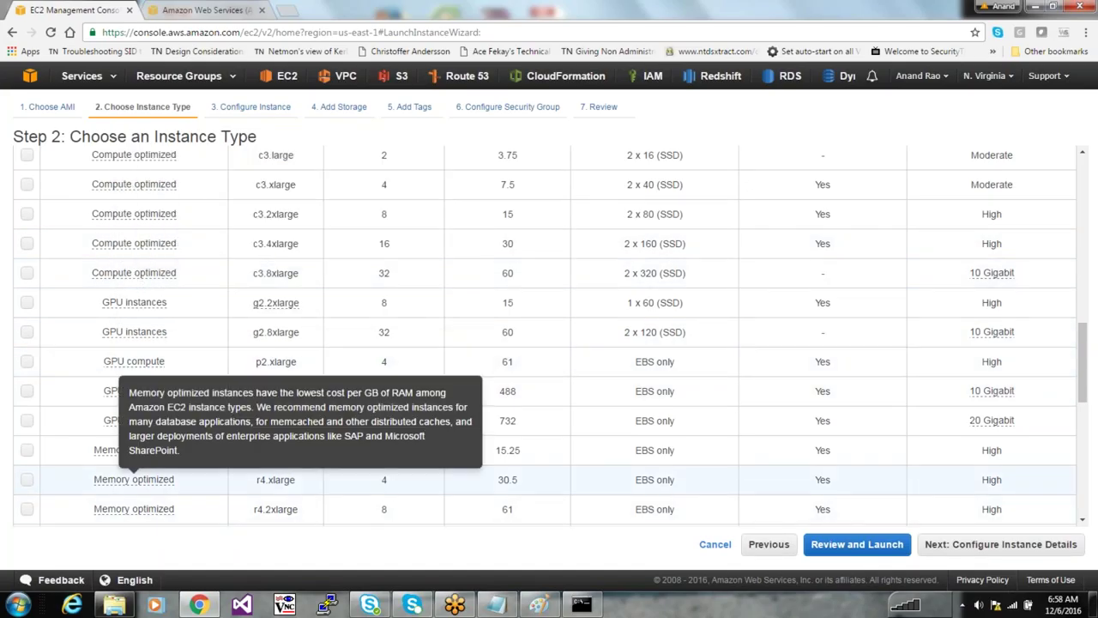
{"action": "left_click", "coordinate": [451, 370]}
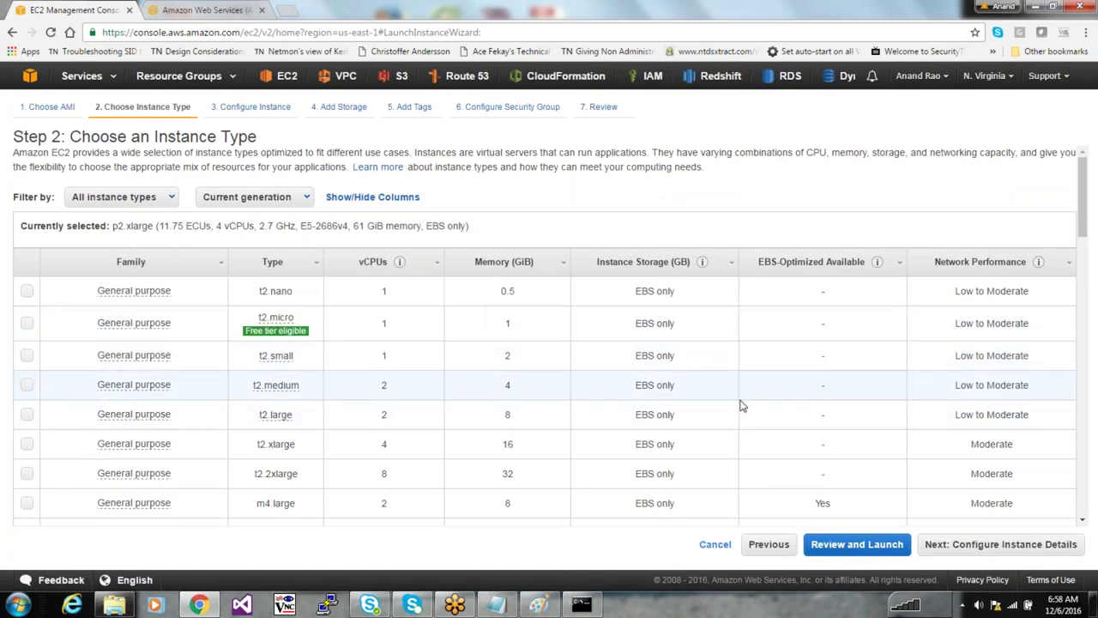
{"action": "mouse_move", "coordinate": [291, 331]}
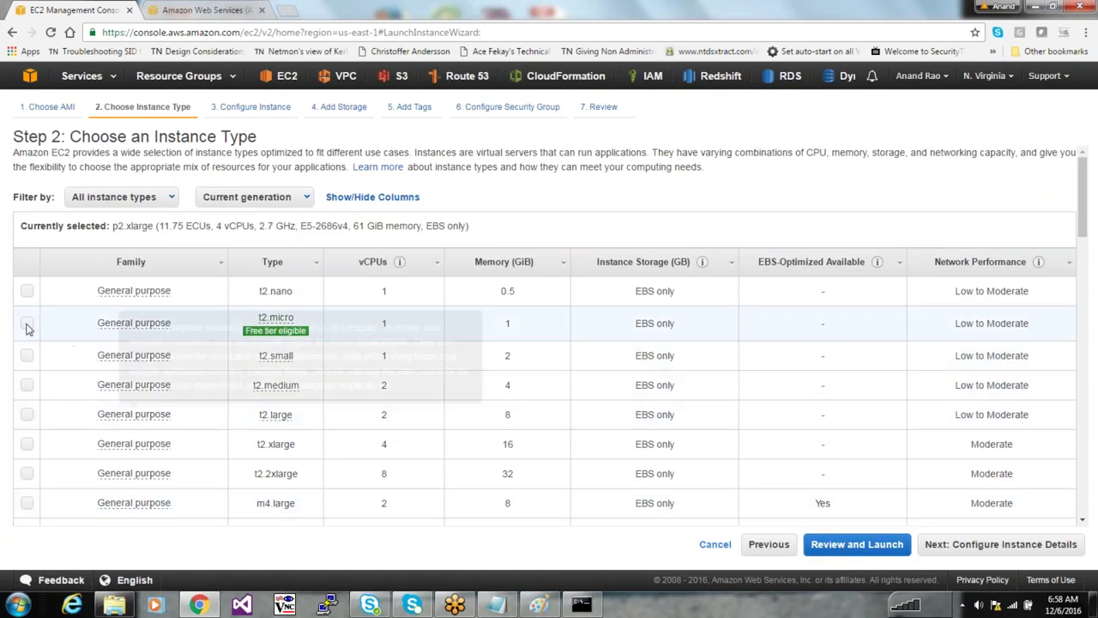
{"action": "left_click", "coordinate": [26, 322]}
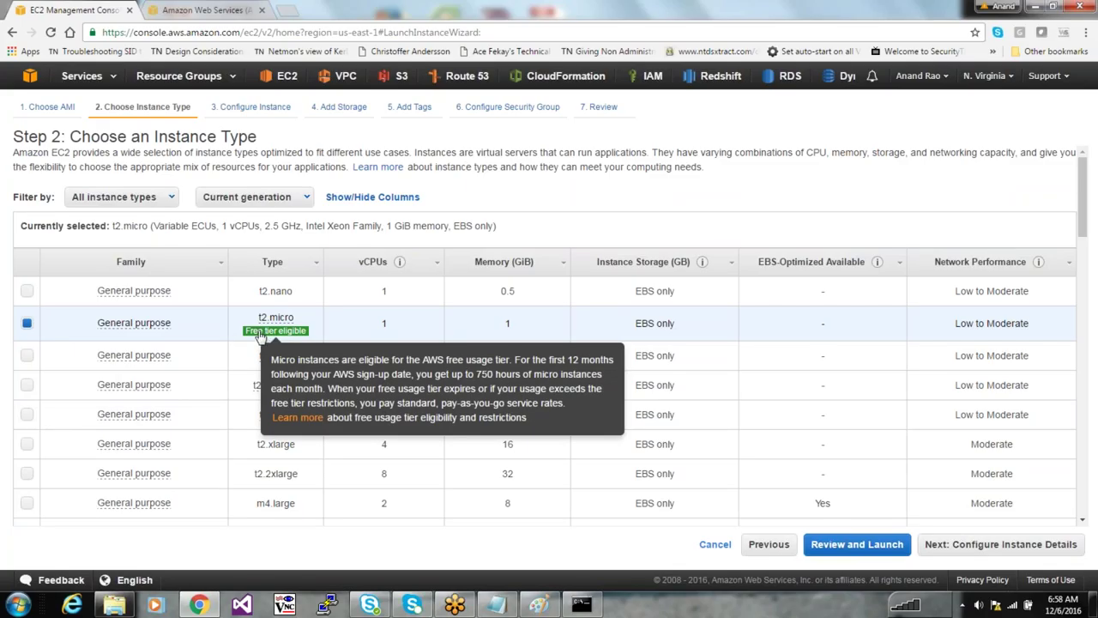
{"action": "mouse_move", "coordinate": [275, 319]}
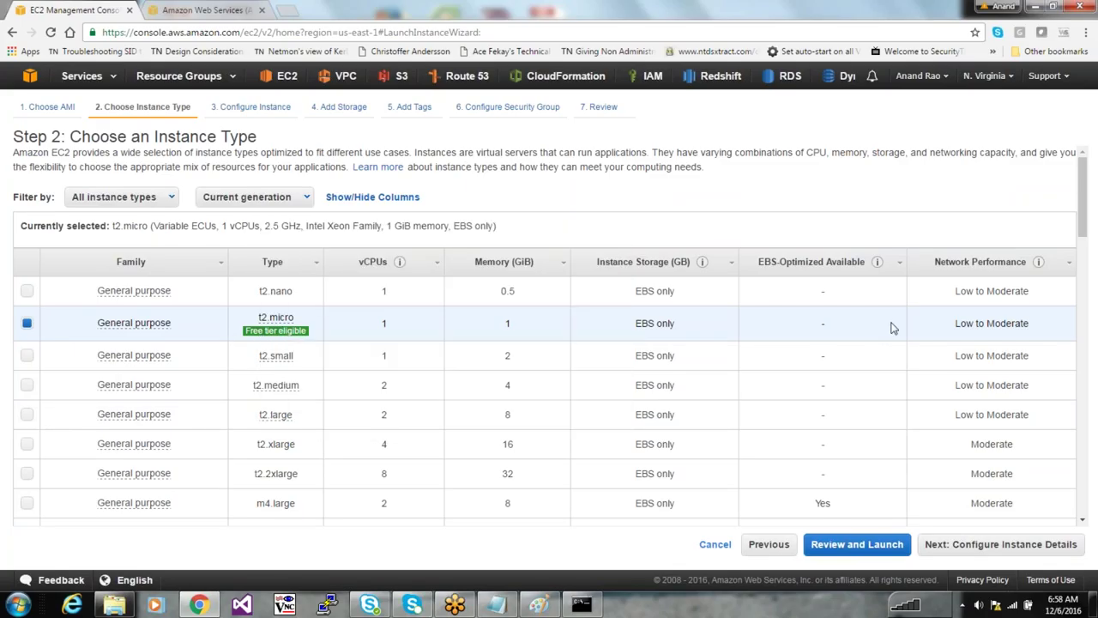
{"action": "left_click", "coordinate": [385, 290]}
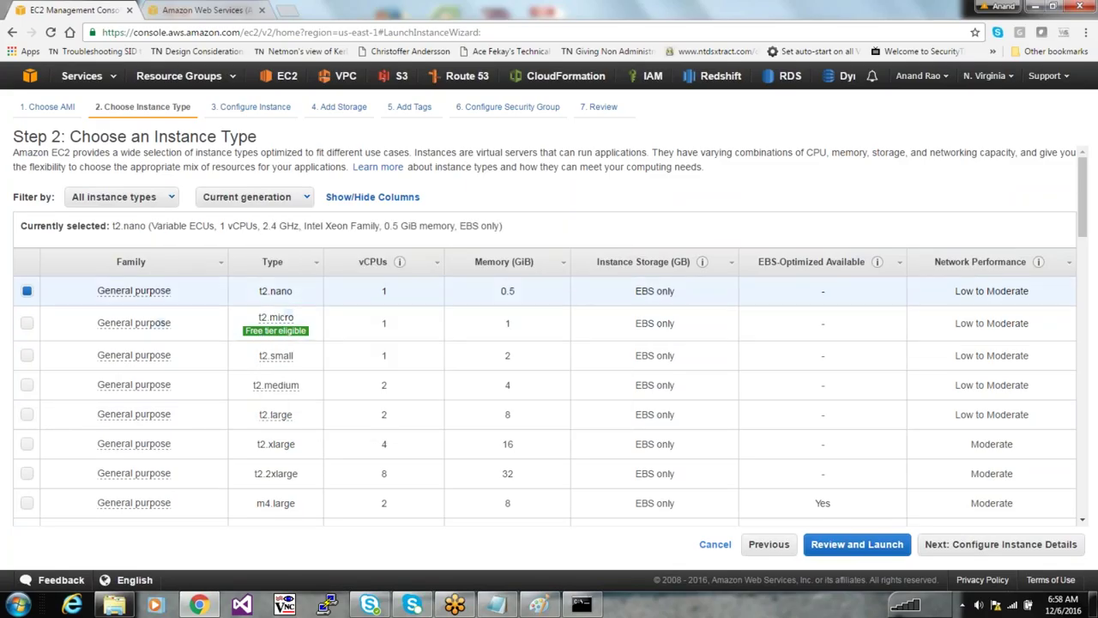
{"action": "double_click", "coordinate": [484, 292]}
{"action": "double_click", "coordinate": [378, 294]}
{"action": "left_click", "coordinate": [364, 336]}
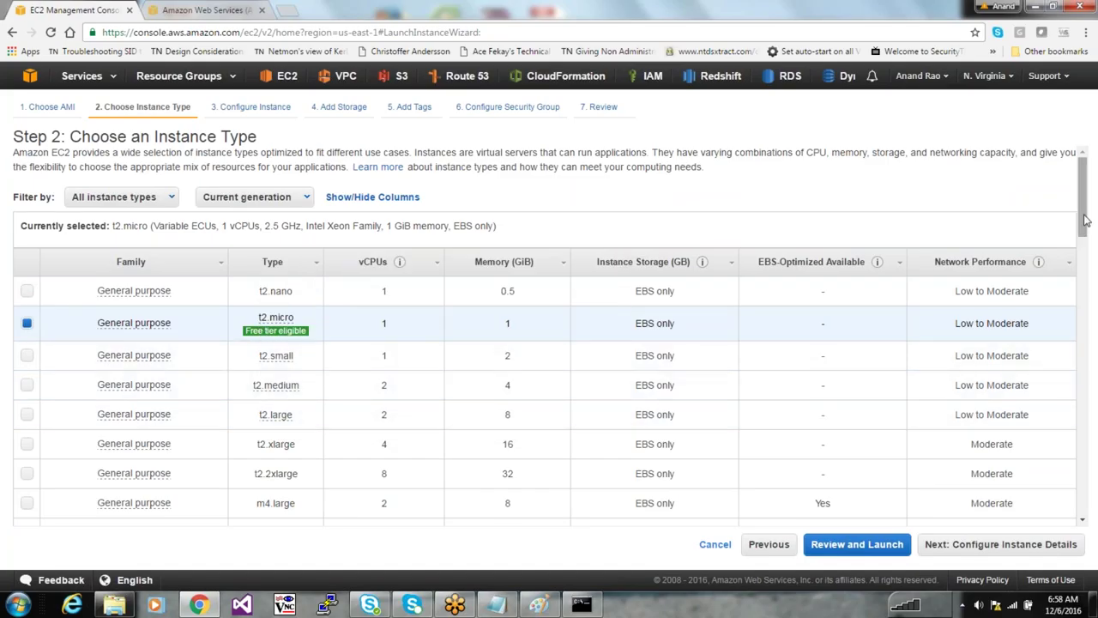
Review t2.micro's vCPU, memory, EBS-only storage and network specs, then select m4.2xlarge
{"action": "left_click_drag", "start_coordinate": [1085, 221], "coordinate": [1075, 255]}
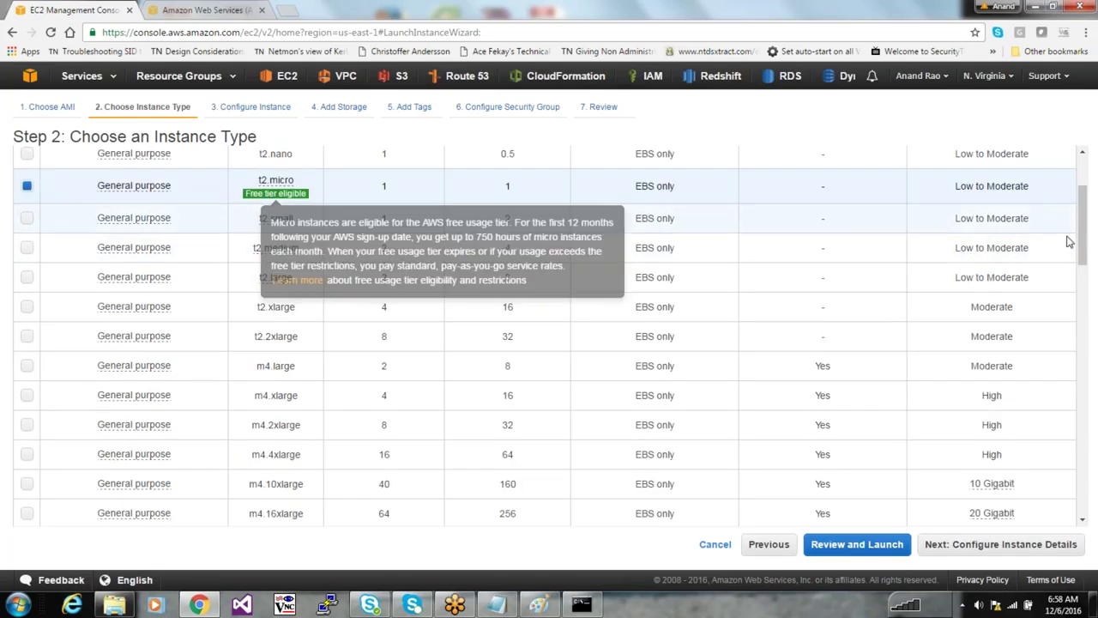
{"action": "scroll", "coordinate": [943, 241], "scroll_direction": "up", "scroll_amount": 3}
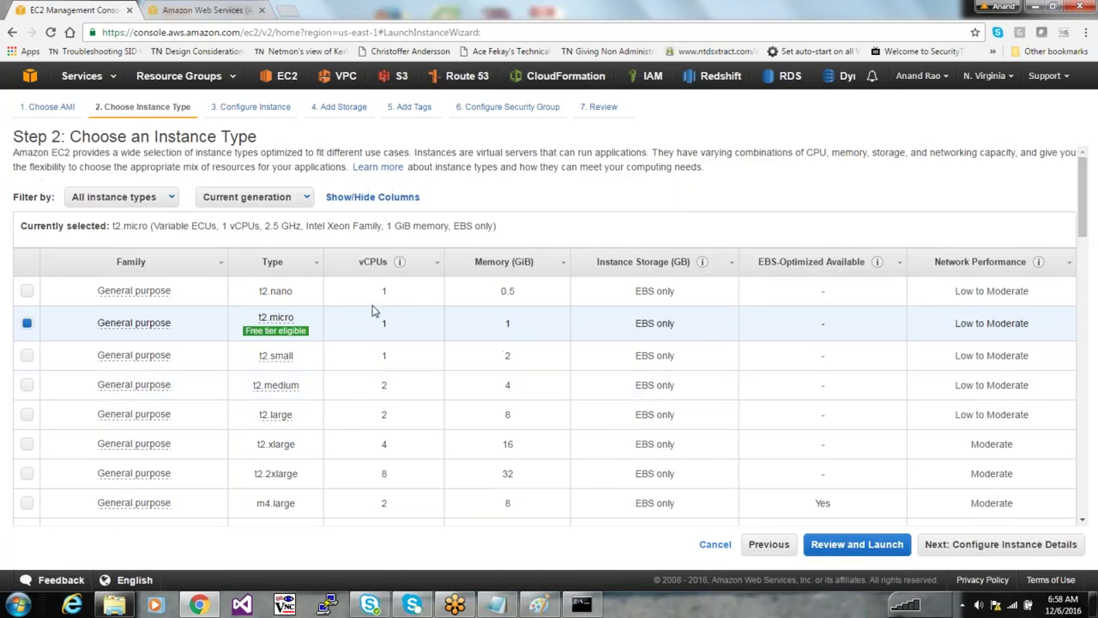
{"action": "left_click_drag", "start_coordinate": [410, 335], "coordinate": [375, 326]}
{"action": "left_click_drag", "start_coordinate": [563, 336], "coordinate": [490, 329]}
{"action": "left_click_drag", "start_coordinate": [678, 323], "coordinate": [635, 323]}
{"action": "left_click_drag", "start_coordinate": [1048, 325], "coordinate": [954, 324]}
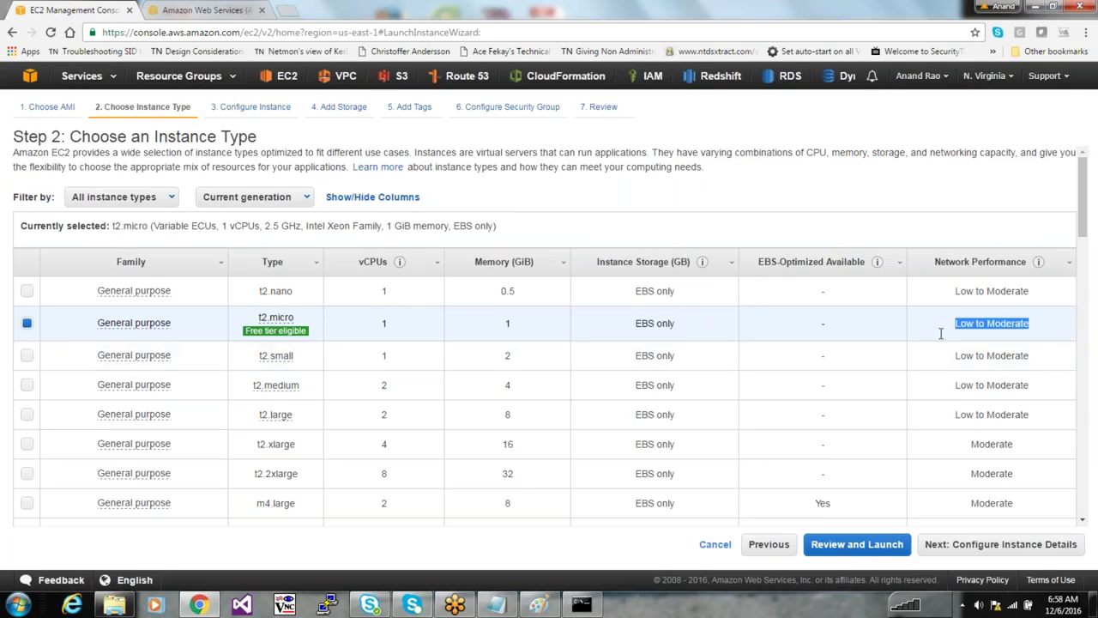
{"action": "left_click", "coordinate": [1006, 338]}
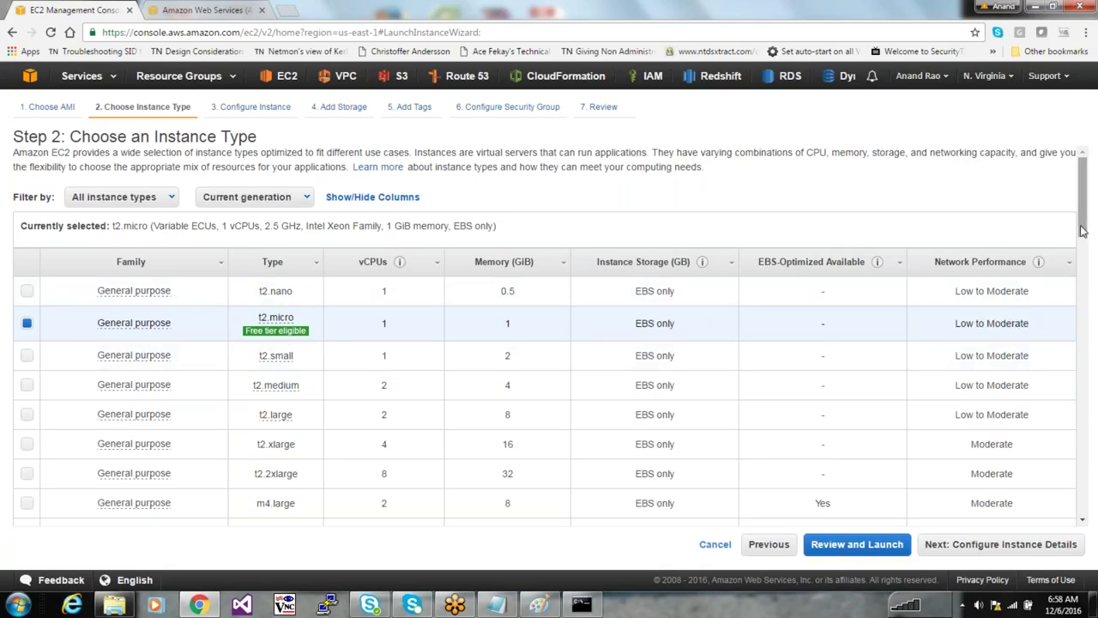
{"action": "scroll", "coordinate": [1082, 228], "scroll_direction": "down", "scroll_amount": 5}
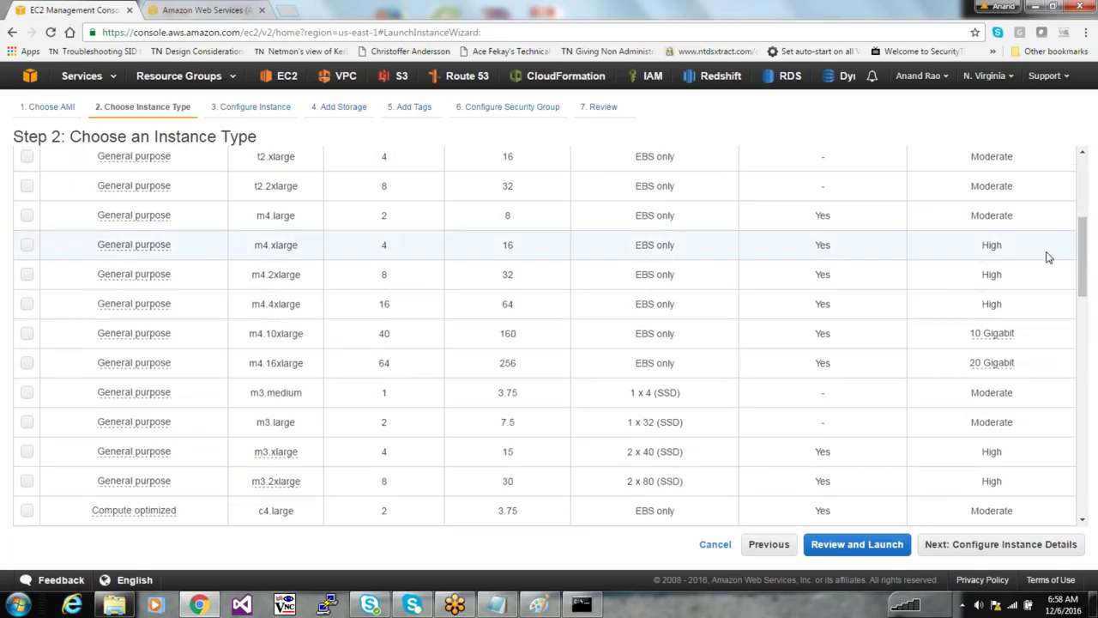
{"action": "left_click_drag", "start_coordinate": [1018, 254], "coordinate": [900, 243]}
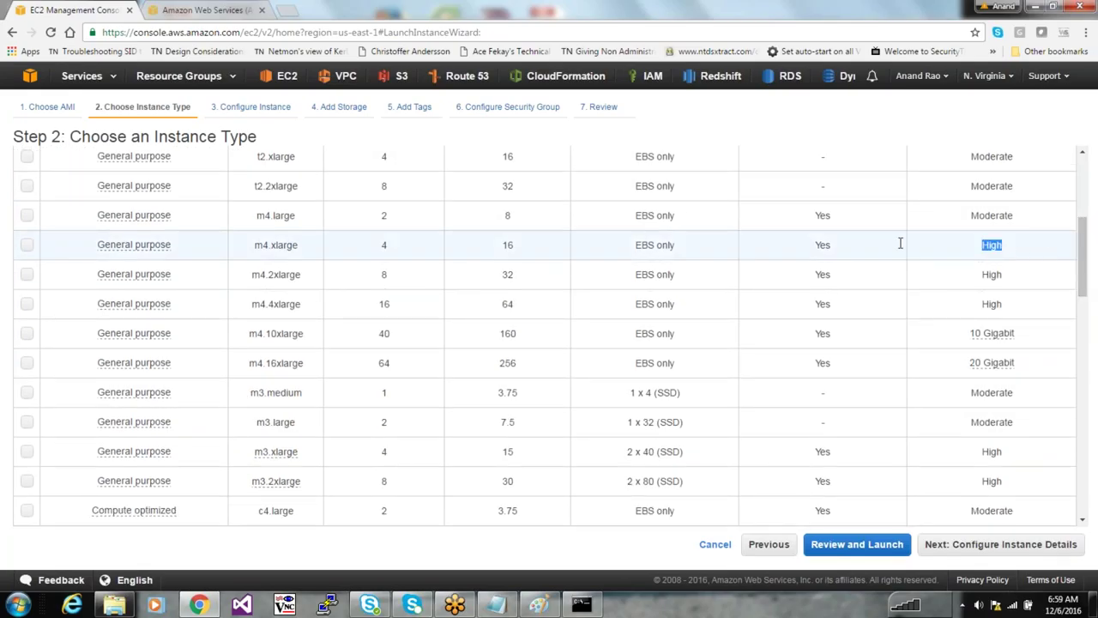
{"action": "left_click", "coordinate": [1042, 276]}
Try the storage- and compute-optimized family filters, restore all types, and continue to instance details
{"action": "left_click_drag", "start_coordinate": [1083, 290], "coordinate": [1083, 214]}
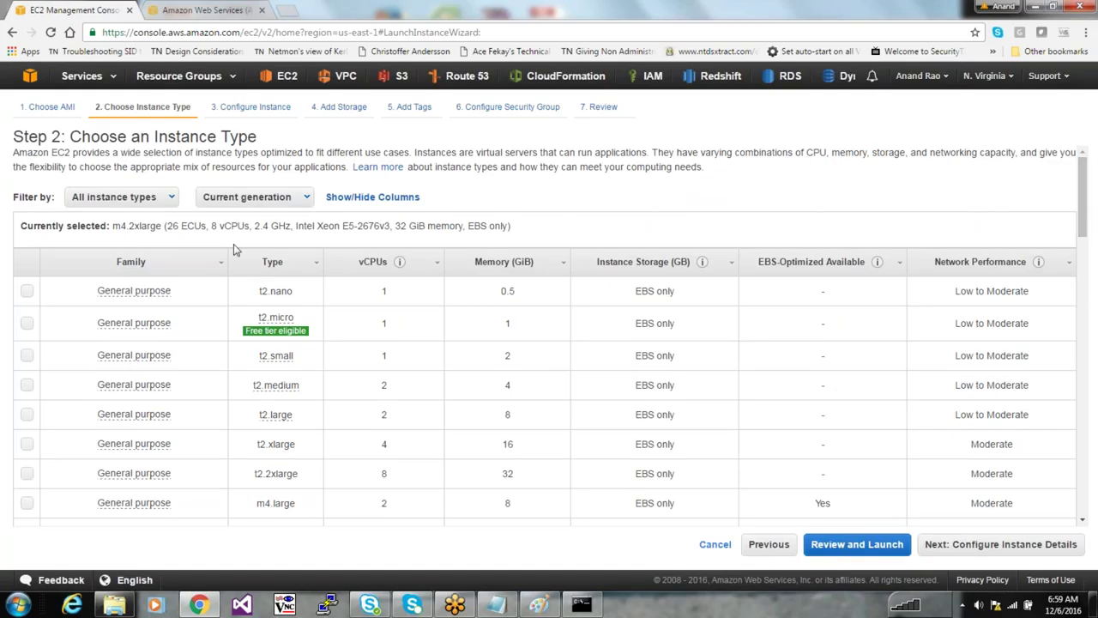
{"action": "left_click", "coordinate": [170, 203]}
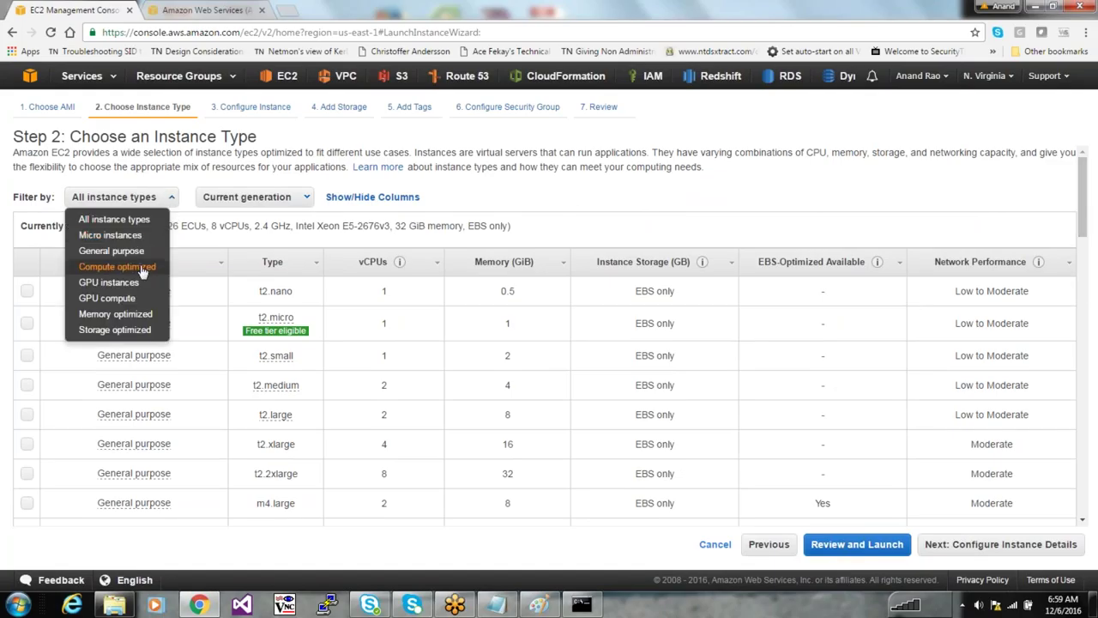
{"action": "left_click", "coordinate": [107, 335]}
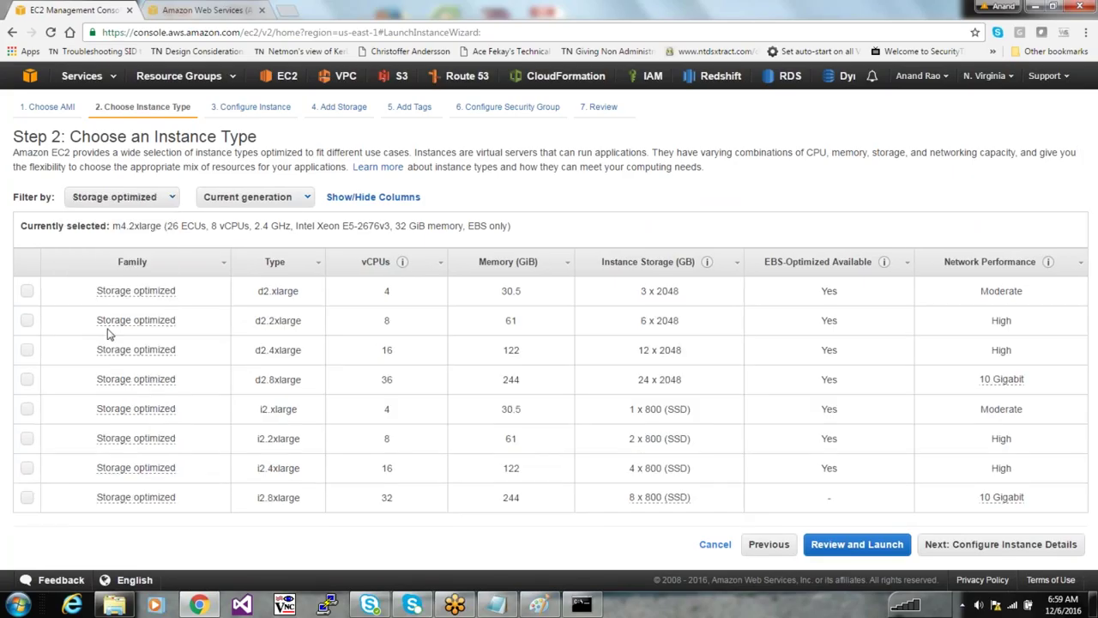
{"action": "left_click", "coordinate": [159, 198]}
{"action": "left_click", "coordinate": [124, 267]}
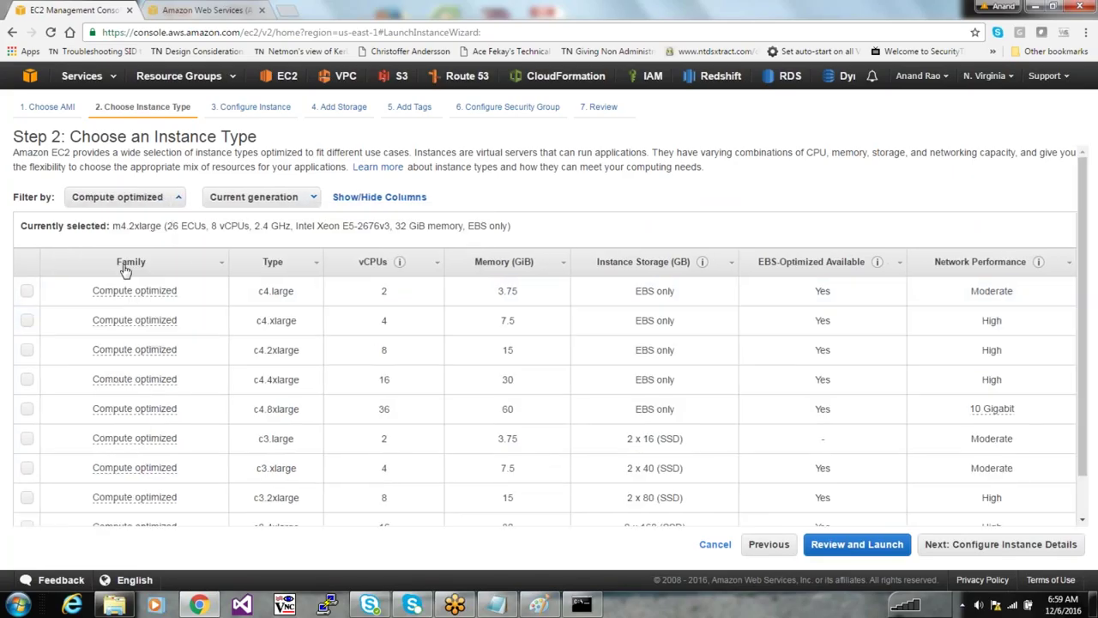
{"action": "left_click", "coordinate": [266, 198]}
{"action": "left_click", "coordinate": [159, 197]}
{"action": "left_click", "coordinate": [112, 219]}
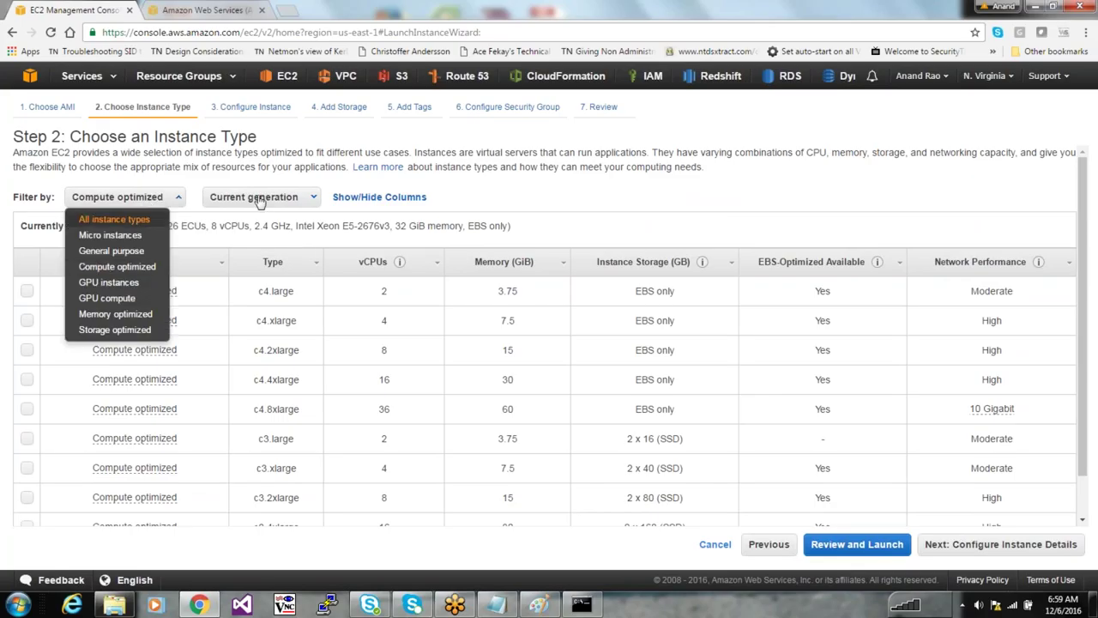
{"action": "left_click", "coordinate": [286, 204]}
{"action": "left_click", "coordinate": [571, 208]}
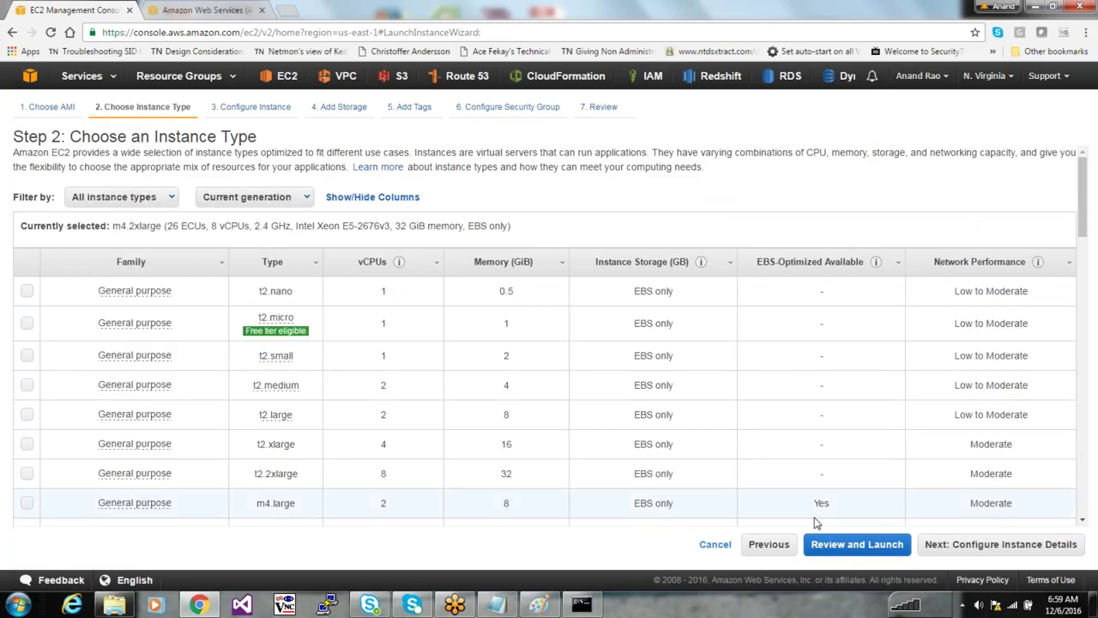
{"action": "left_click", "coordinate": [1046, 549]}
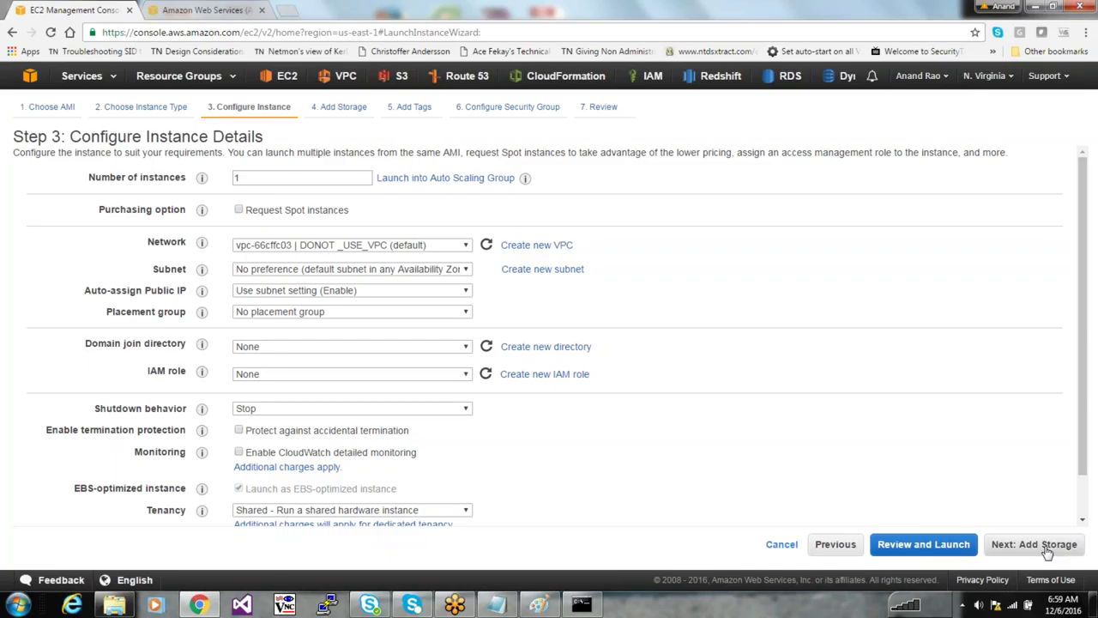
Inspect the Network list in Step 3 and keep the default VPC
{"action": "left_click", "coordinate": [417, 245]}
{"action": "left_click", "coordinate": [417, 246]}
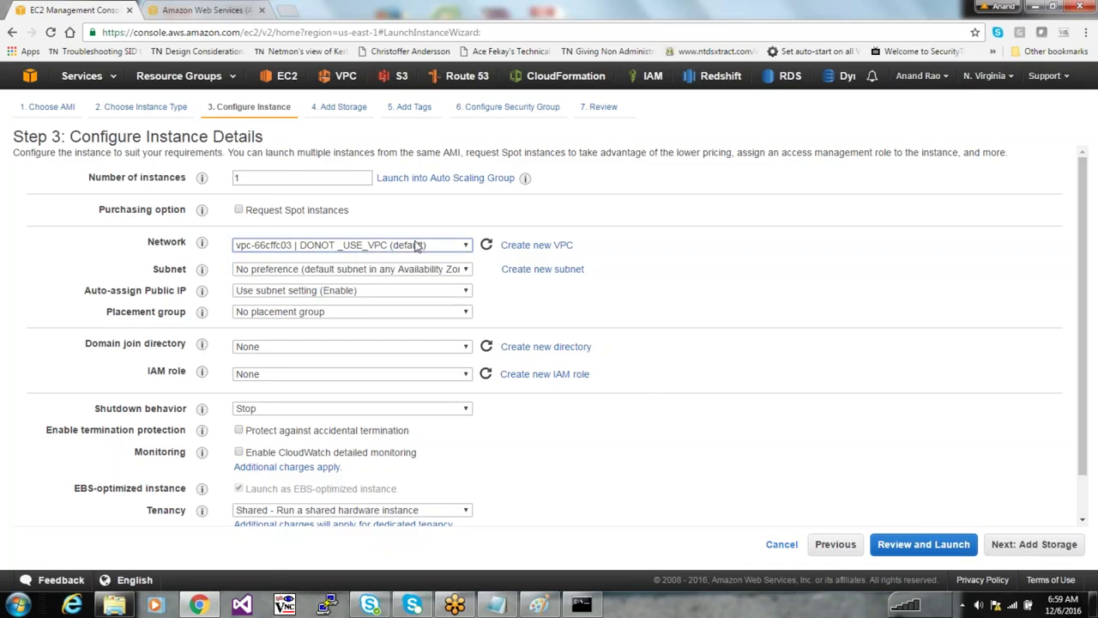
{"action": "left_click", "coordinate": [438, 246]}
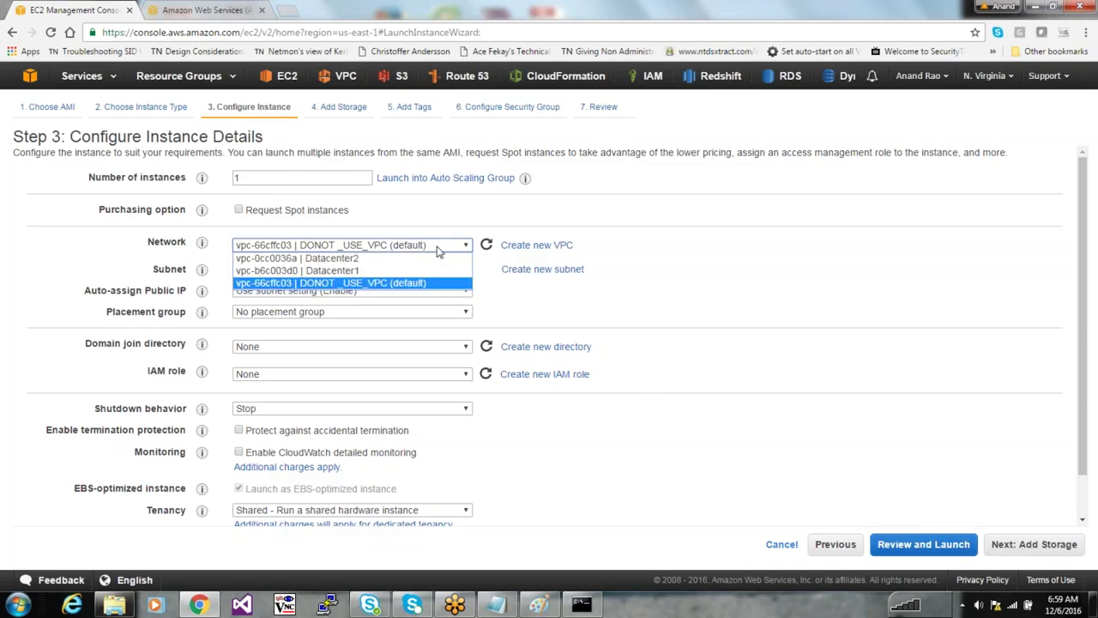
{"action": "left_click", "coordinate": [438, 247]}
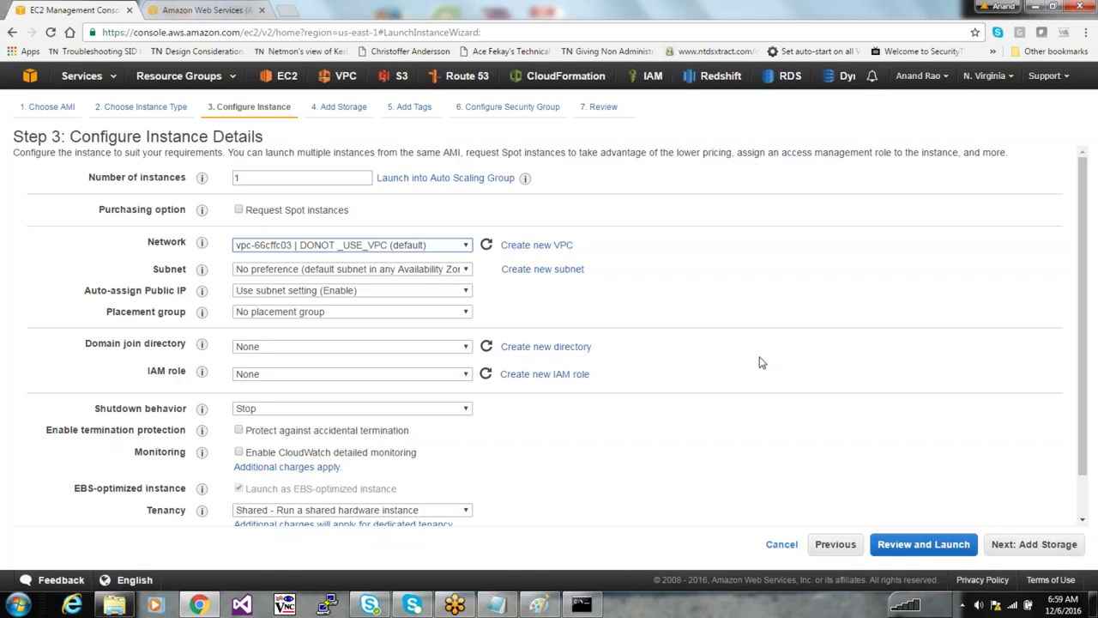
{"action": "left_click", "coordinate": [1039, 546]}
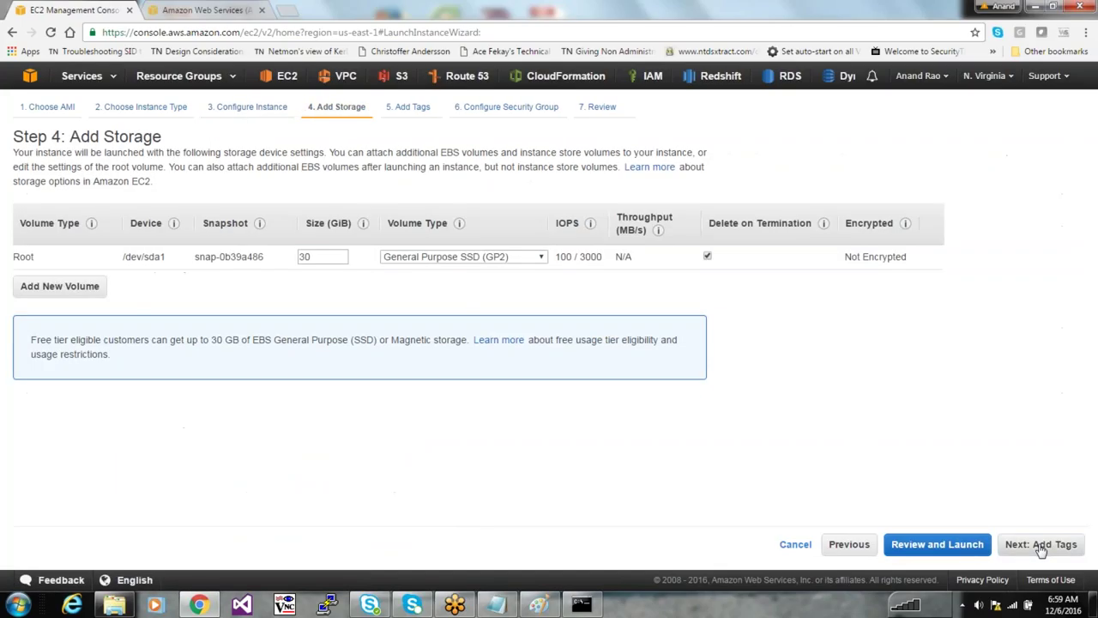
{"action": "left_click_drag", "start_coordinate": [328, 257], "coordinate": [260, 254]}
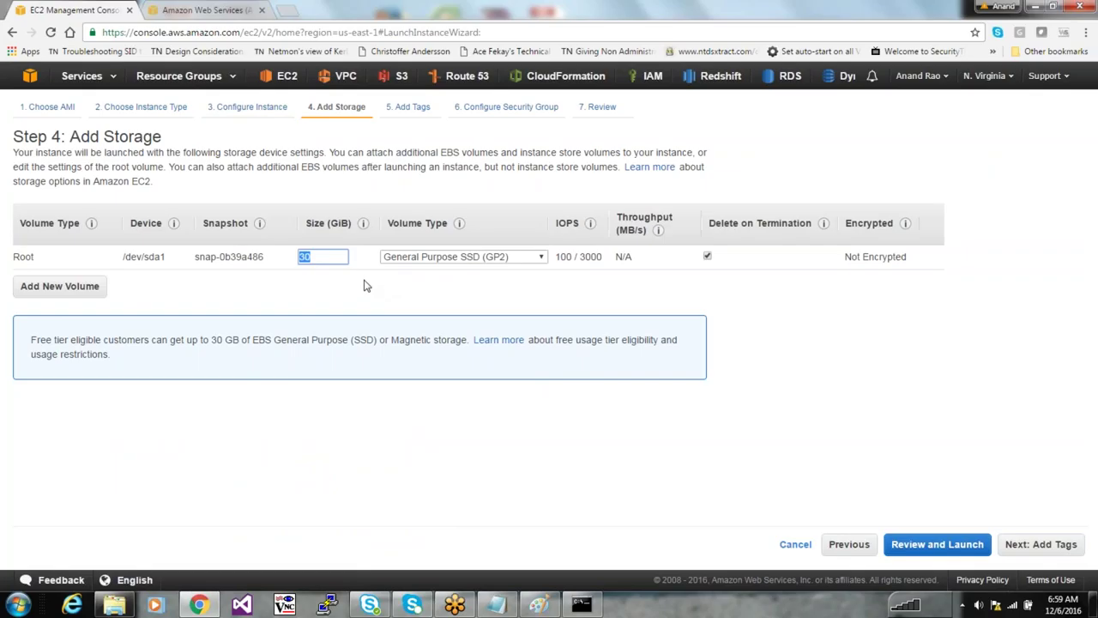
{"action": "left_click", "coordinate": [341, 278]}
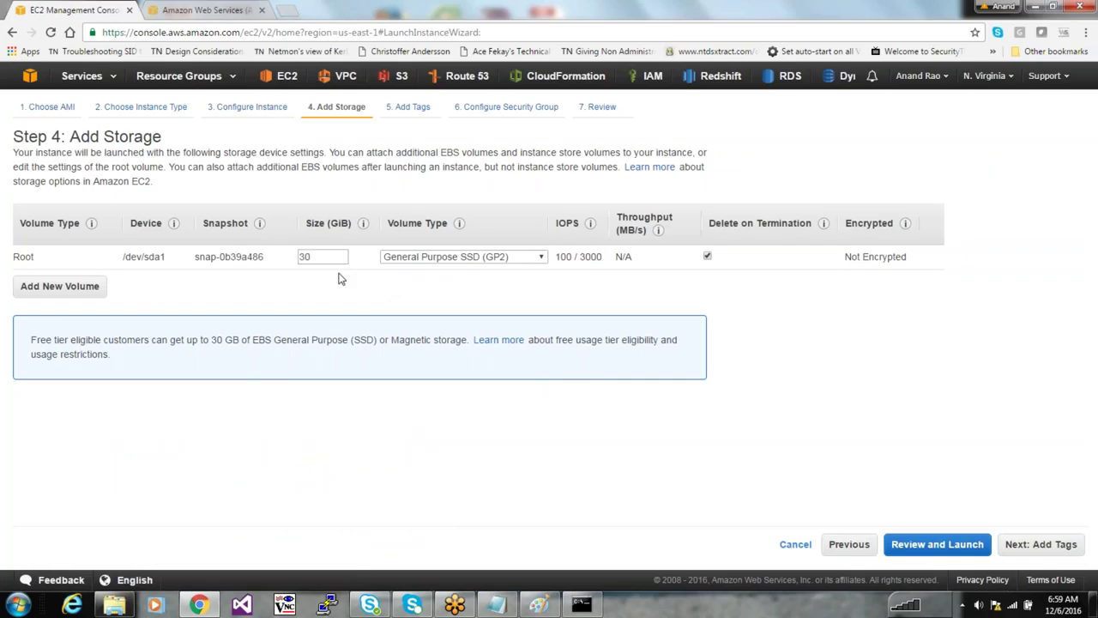
{"action": "left_click", "coordinate": [48, 286]}
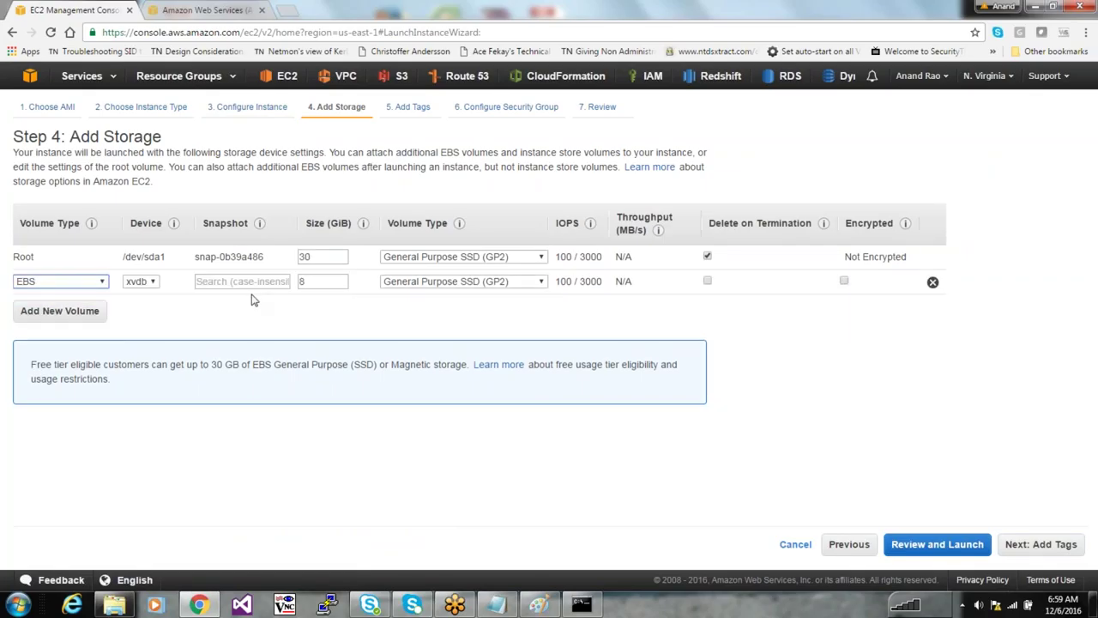
{"action": "left_click", "coordinate": [377, 254]}
{"action": "left_click", "coordinate": [36, 285]}
{"action": "key", "text": "Tab"}
{"action": "key", "text": "Tab"}
{"action": "key", "text": "Tab"}
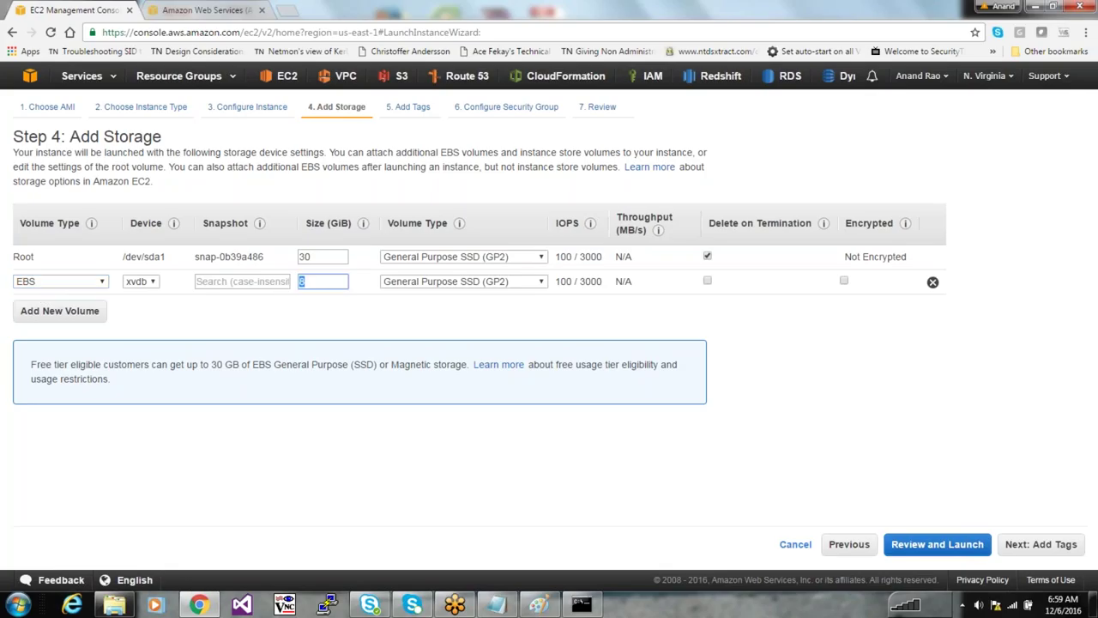
{"action": "type", "text": "150"}
{"action": "left_click", "coordinate": [348, 340]}
{"action": "double_click", "coordinate": [329, 282]}
{"action": "left_click", "coordinate": [932, 282]}
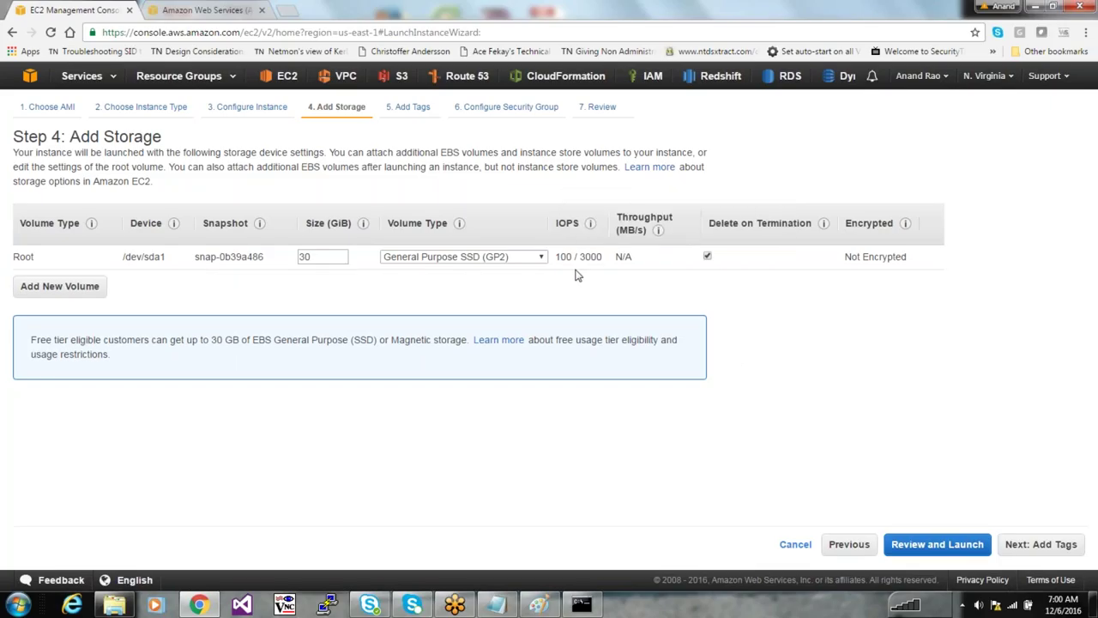
{"action": "left_click", "coordinate": [501, 259]}
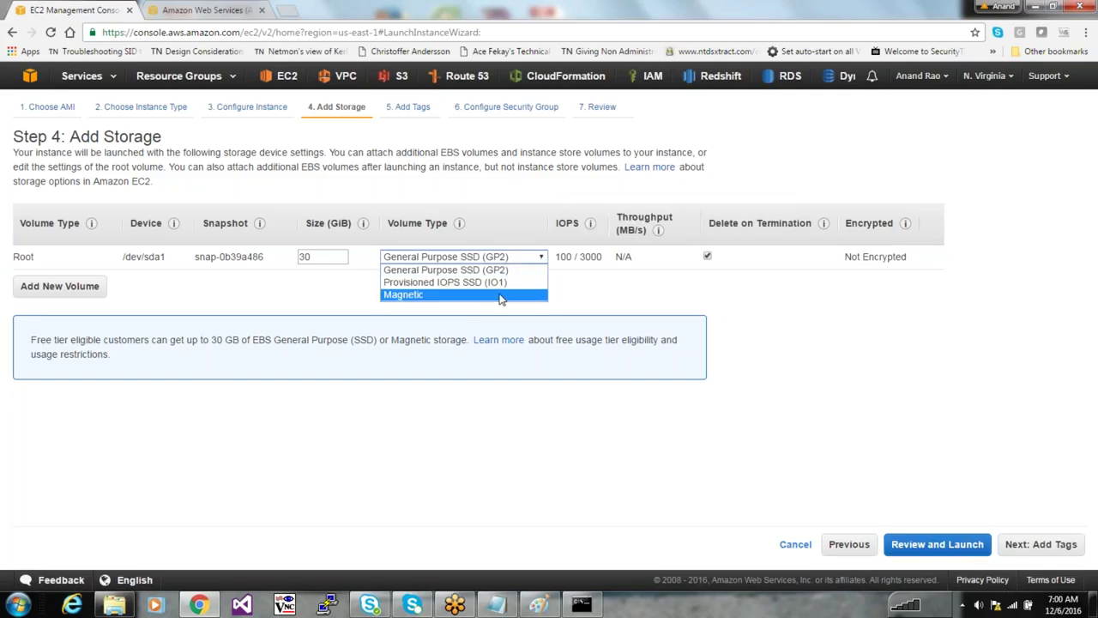
{"action": "left_click", "coordinate": [501, 294]}
{"action": "left_click", "coordinate": [502, 258]}
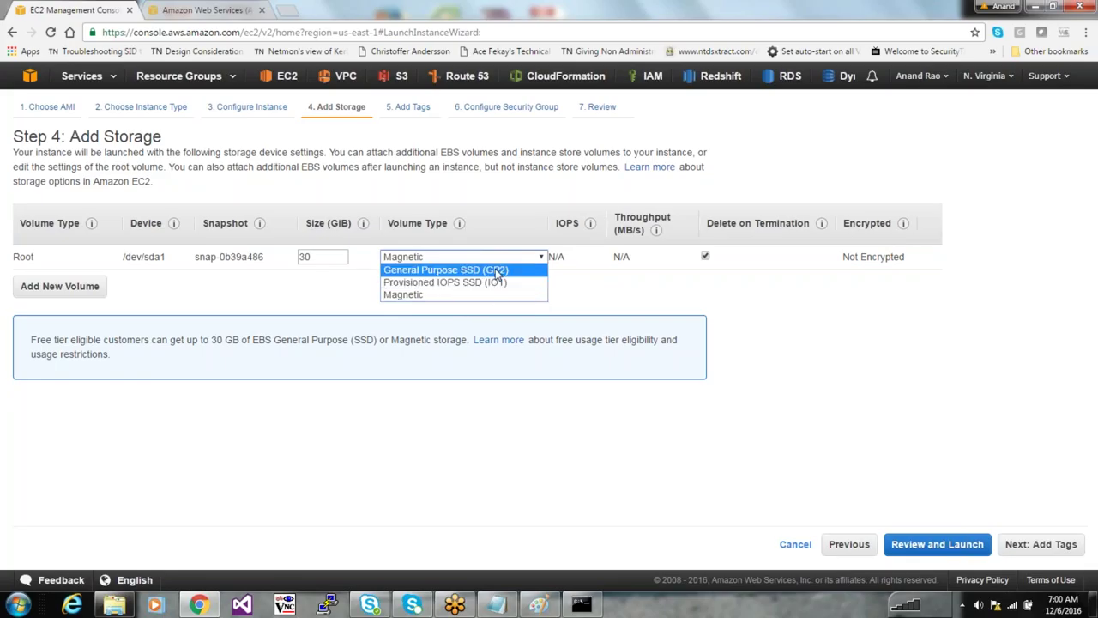
{"action": "left_click", "coordinate": [496, 271]}
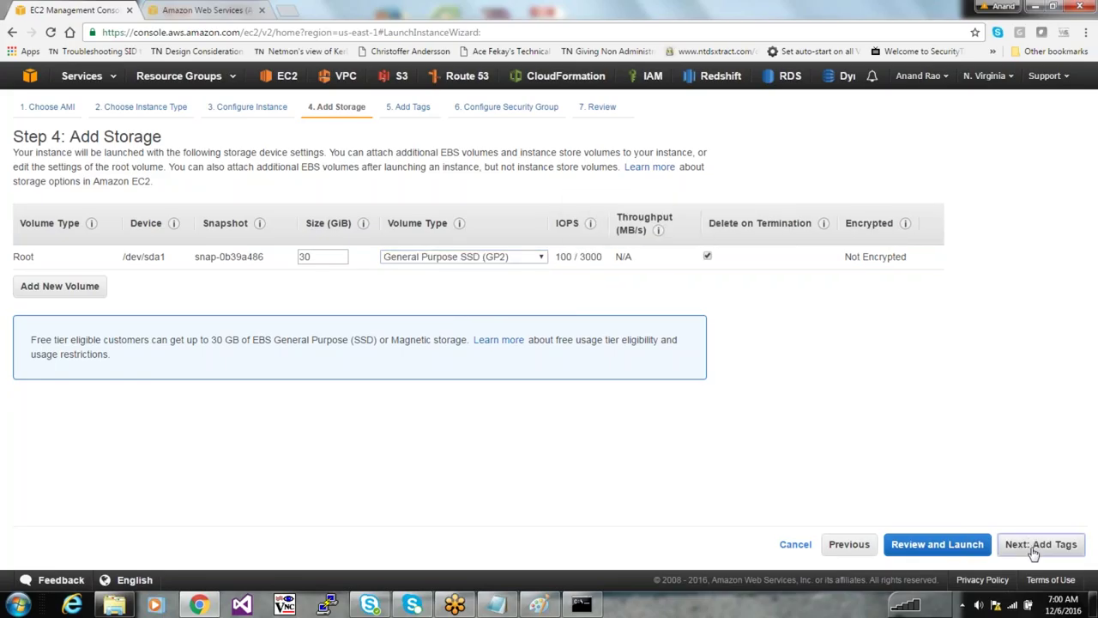
{"action": "left_click", "coordinate": [1033, 549]}
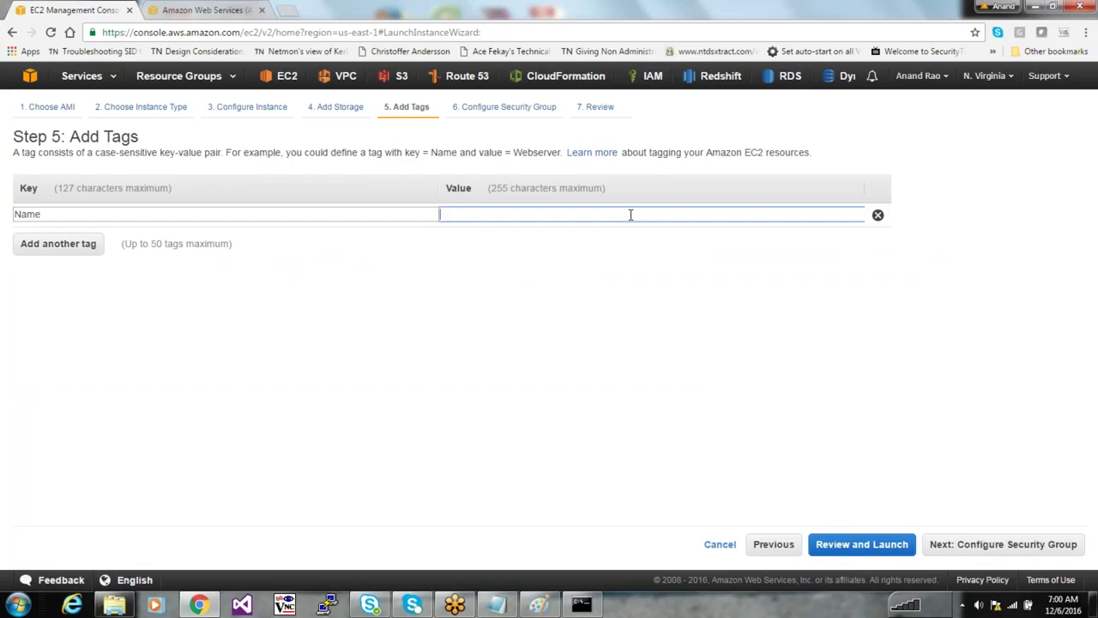
Enter 'Test Machine' as the Name tag, proceed to the security group step, and bring up Notepad
{"action": "type", "text": "Test Machine"}
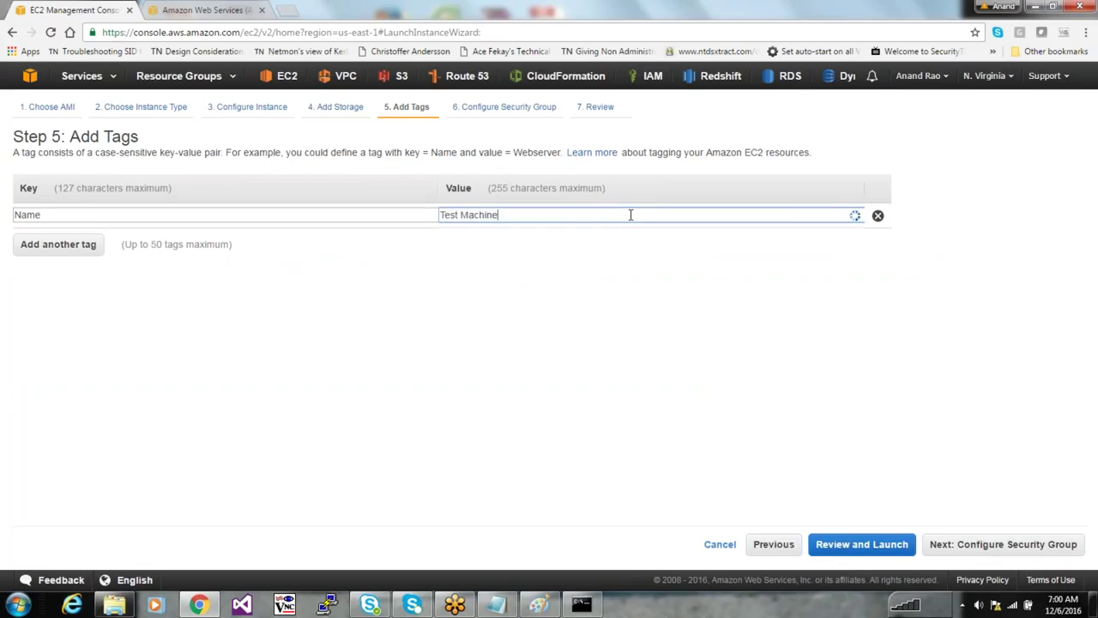
{"action": "left_click", "coordinate": [1021, 553]}
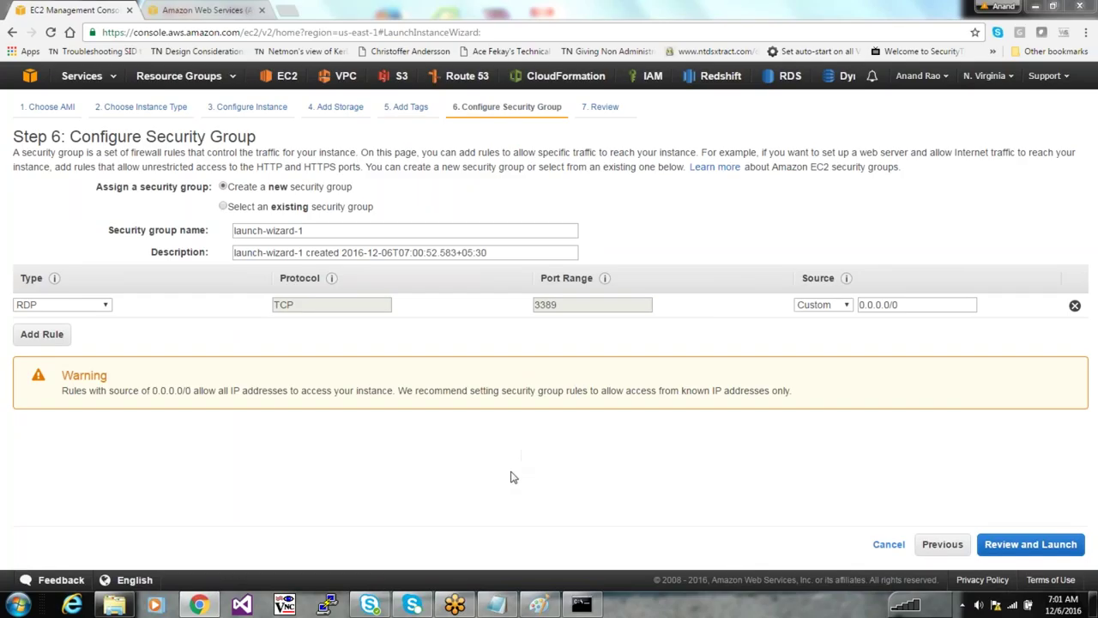
{"action": "left_click", "coordinate": [496, 605]}
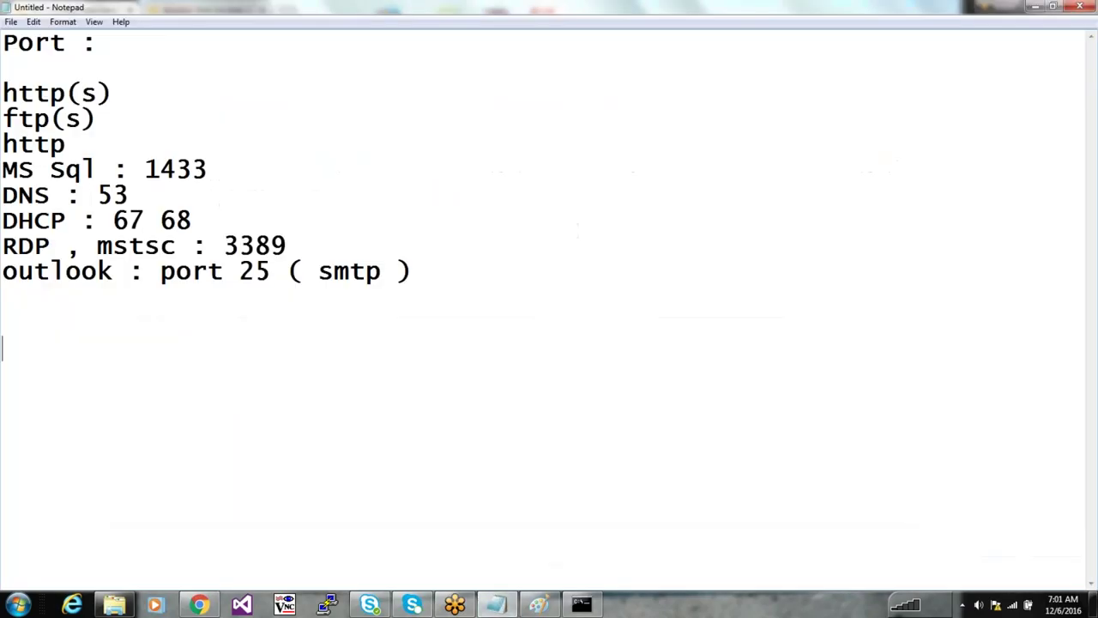
Write a 'Rule in firewall' note with the row: internet to VM, TCP port 3389, Allow
{"action": "type", "text": "Rule in firewall"}
{"action": "key", "text": "Return"}
{"action": "key", "text": "Return"}
{"action": "type", "text": "Source :"}
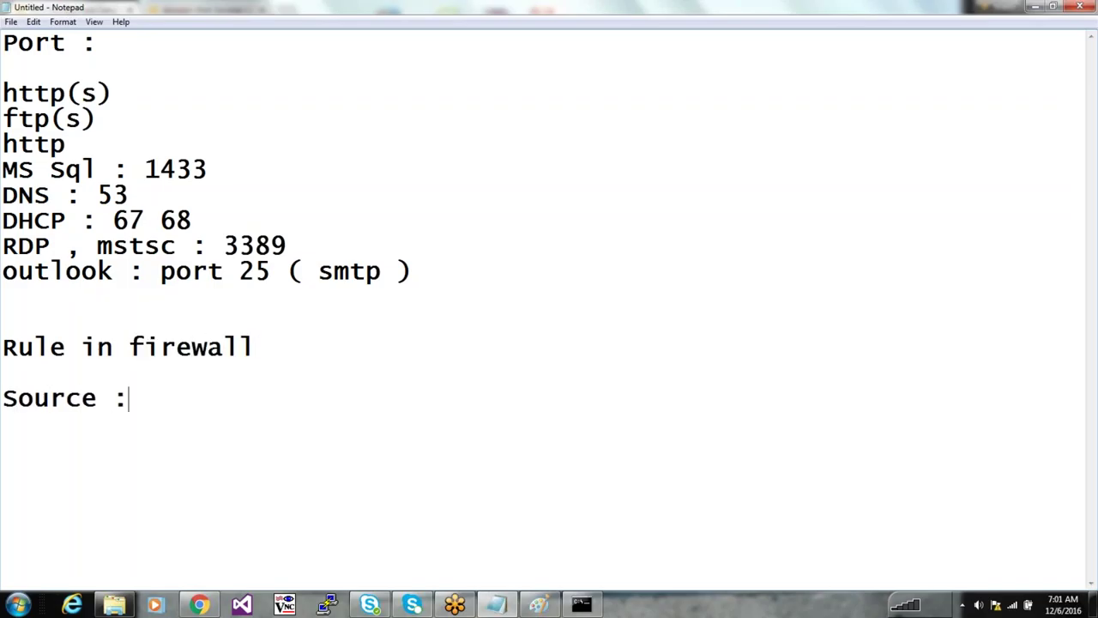
{"action": "key", "text": "BackSpace"}
{"action": "type", "text": "des"}
{"action": "type", "text": "tination "}
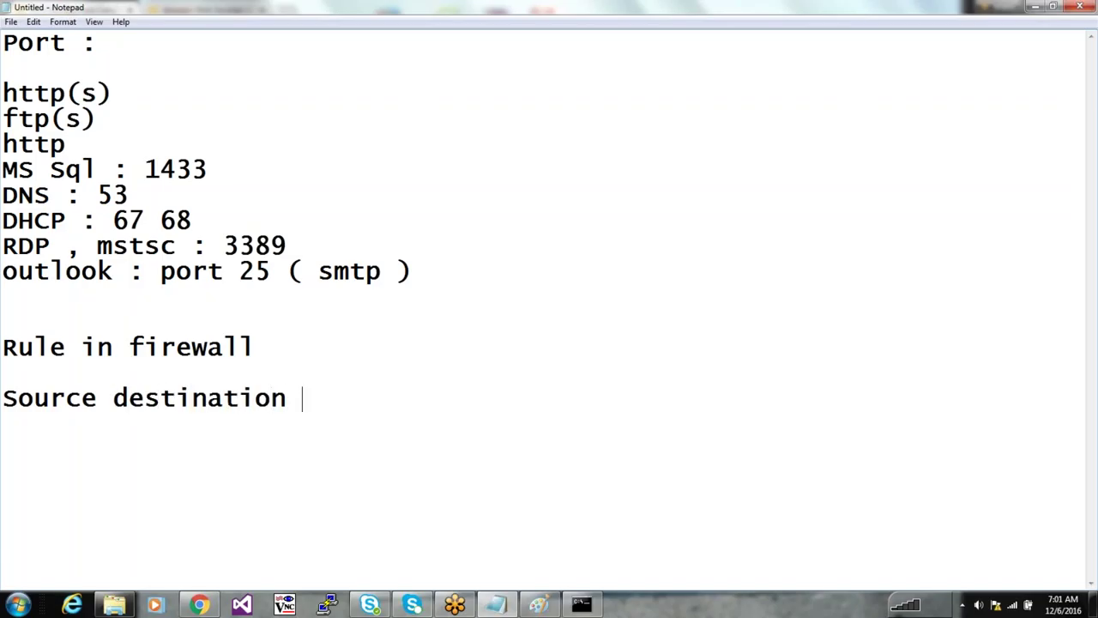
{"action": "type", "text": "protoc"}
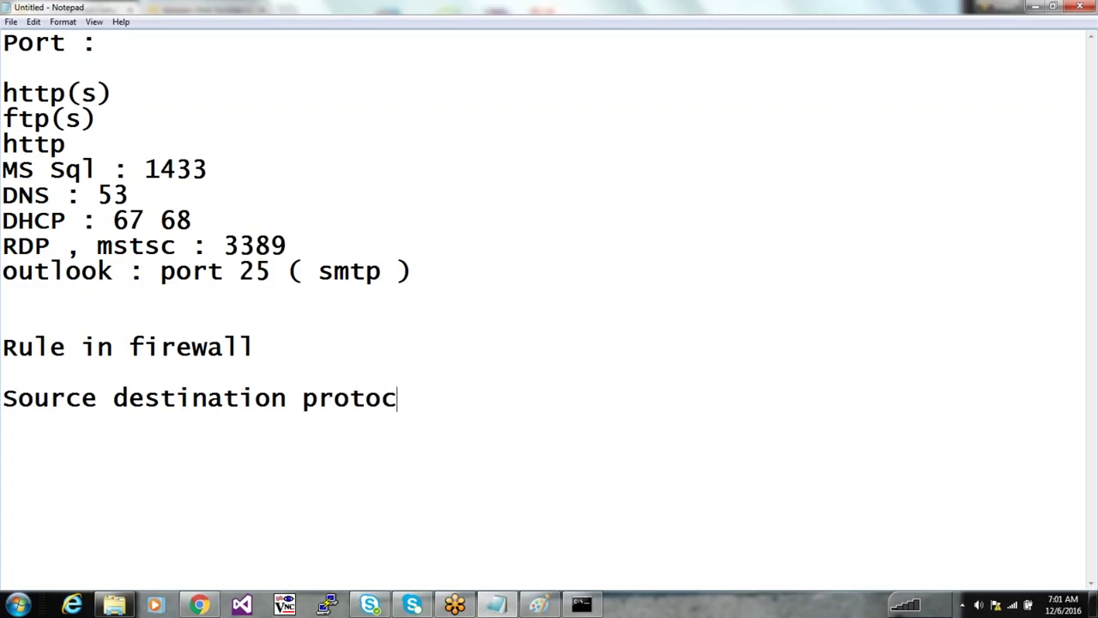
{"action": "type", "text": "ol port "}
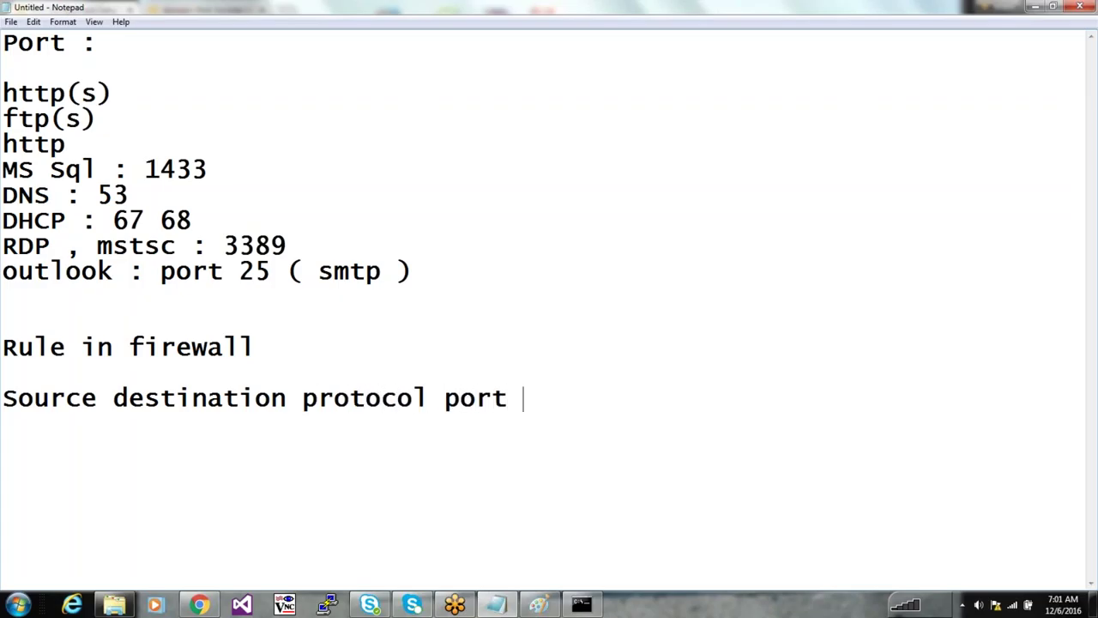
{"action": "type", "text": "ALoow"}
{"action": "key", "text": "BackSpace"}
{"action": "key", "text": "BackSpace"}
{"action": "key", "text": "BackSpace"}
{"action": "key", "text": "BackSpace"}
{"action": "type", "text": "low"}
{"action": "key", "text": "BackSpace"}
{"action": "key", "text": "BackSpace"}
{"action": "type", "text": "low"}
{"action": "key", "text": "BackSpace"}
{"action": "key", "text": "BackSpace"}
{"action": "key", "text": "BackSpace"}
{"action": "key", "text": "BackSpace"}
{"action": "key", "text": "BackSpace"}
{"action": "key", "text": "BackSpace"}
{"action": "type", "text": "Status"}
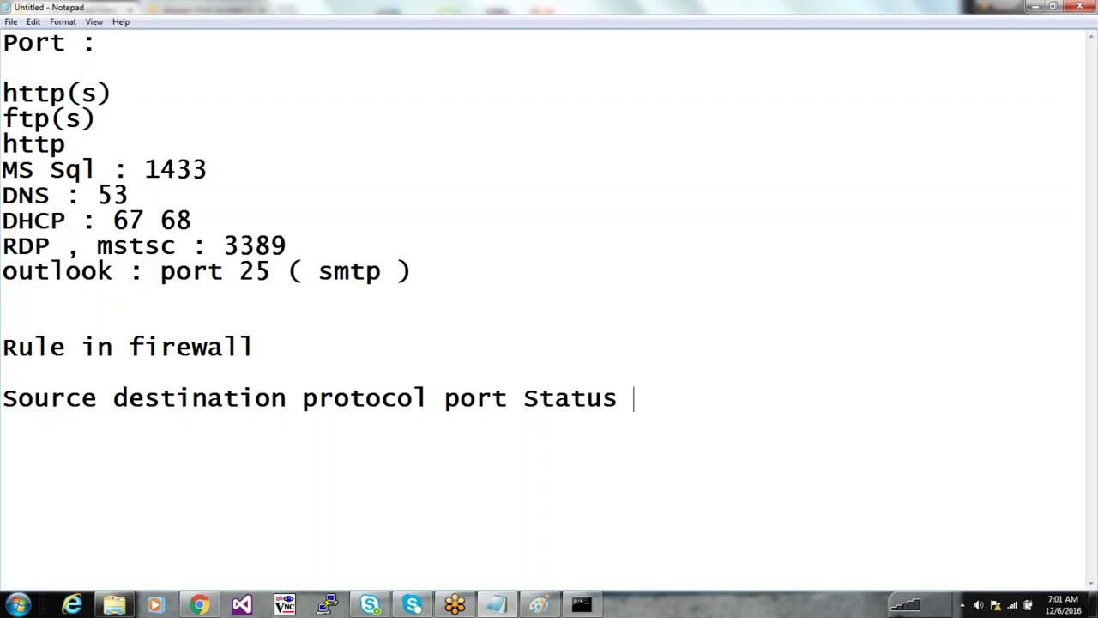
{"action": "key", "text": "Return"}
{"action": "type", "text": "inte"}
{"action": "key", "text": "BackSpace"}
{"action": "type", "text": "ernet "}
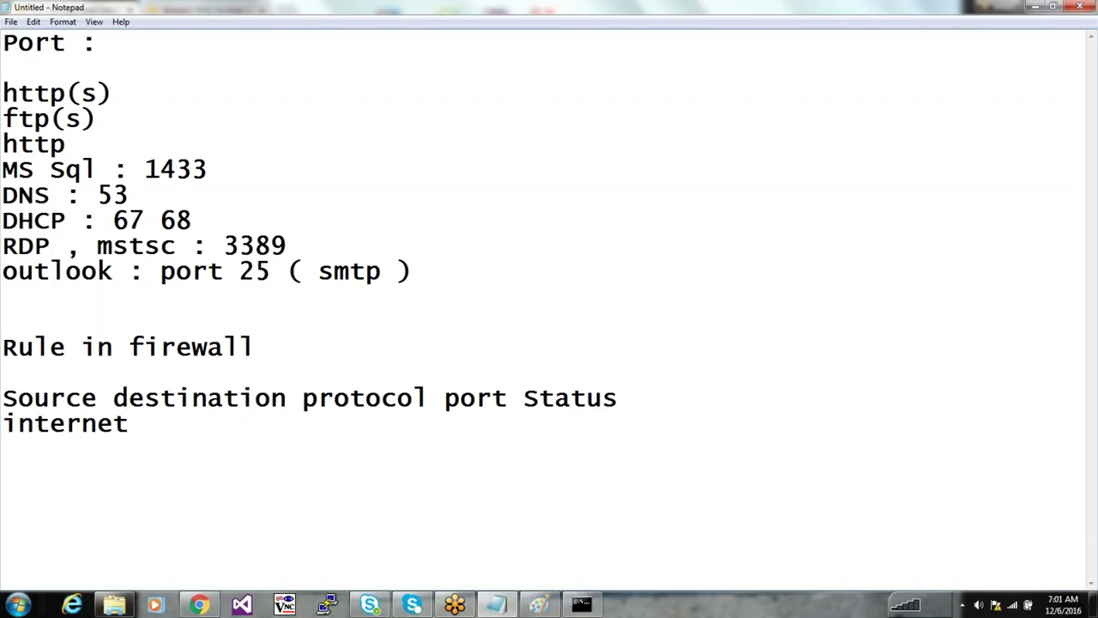
{"action": "type", "text": "VM        3389"}
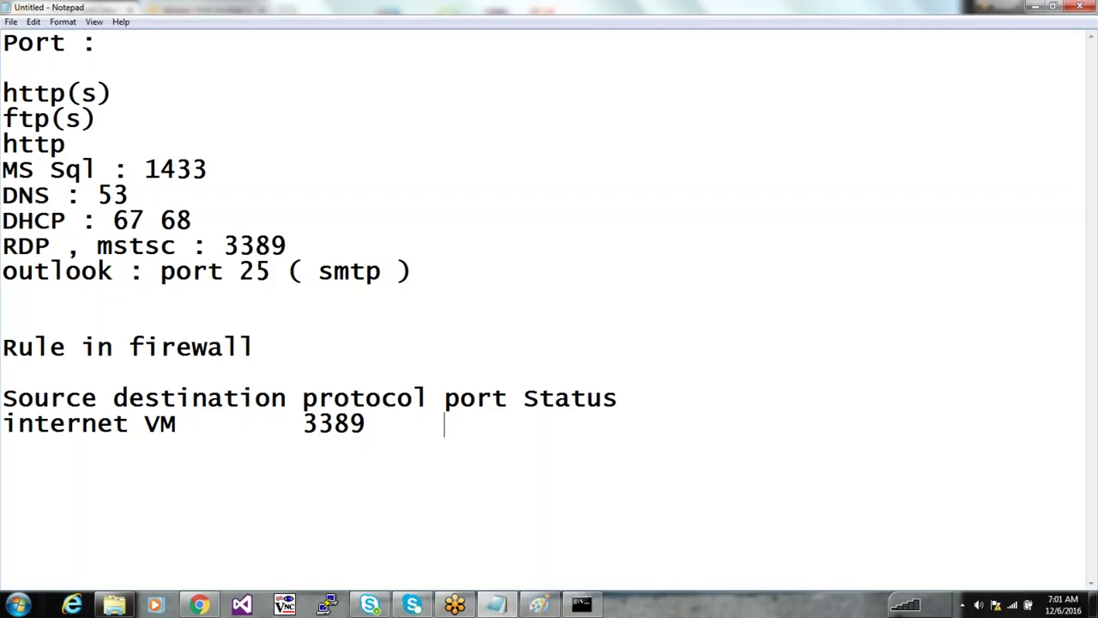
{"action": "key", "text": "BackSpace"}
{"action": "key", "text": "BackSpace"}
{"action": "key", "text": "BackSpace"}
{"action": "key", "text": "BackSpace"}
{"action": "key", "text": "BackSpace"}
{"action": "key", "text": "BackSpace"}
{"action": "key", "text": "BackSpace"}
{"action": "key", "text": "BackSpace"}
{"action": "key", "text": "BackSpace"}
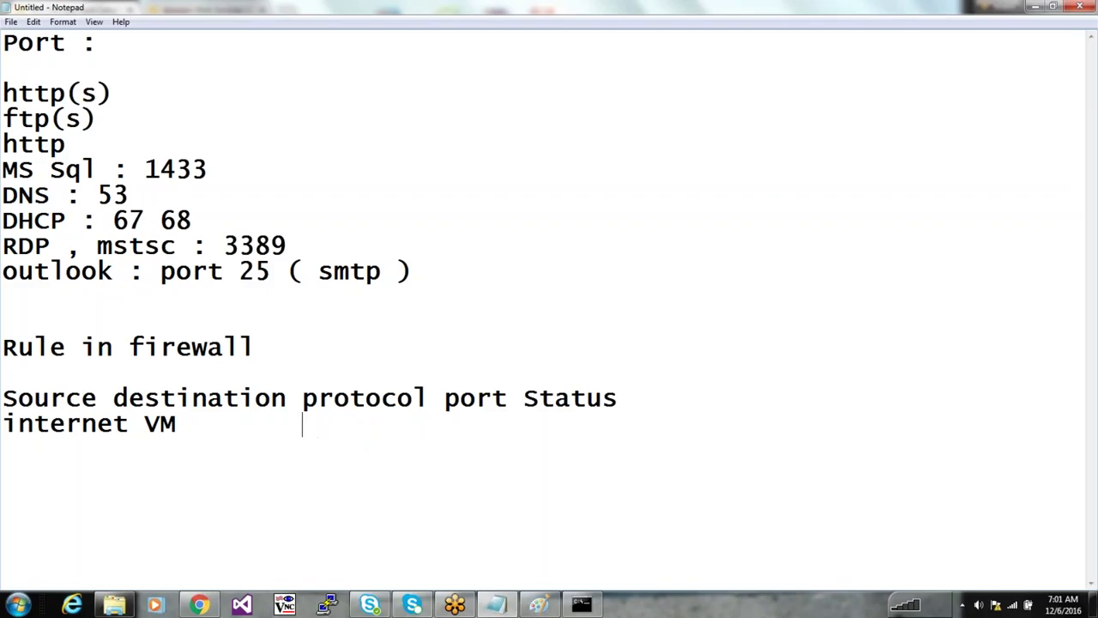
{"action": "type", "text": "TCP      3389  "}
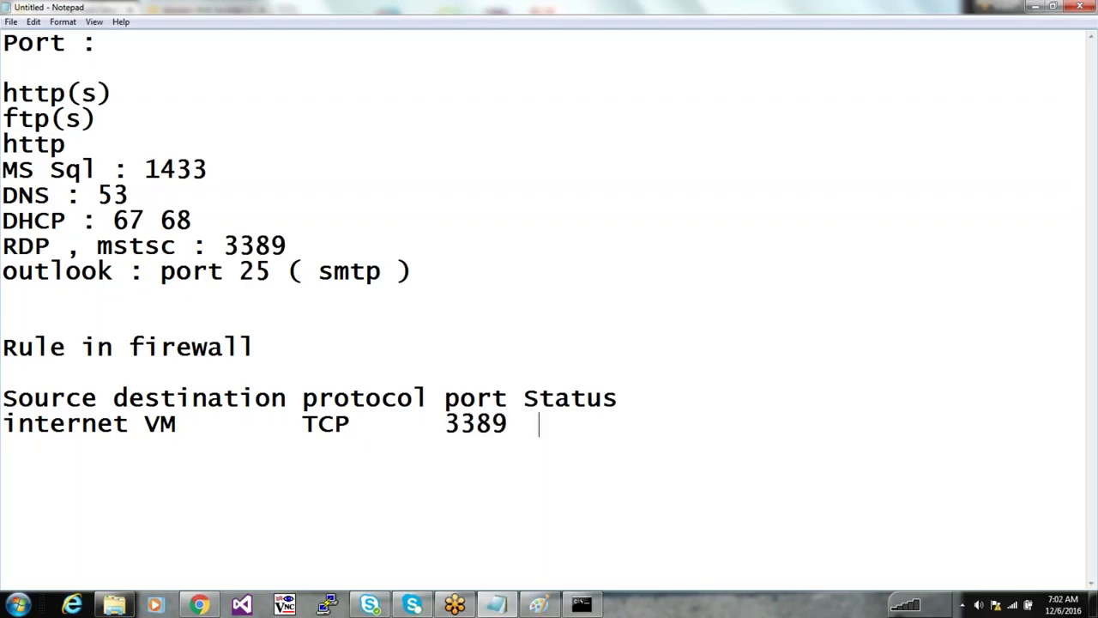
{"action": "type", "text": "Allow"}
{"action": "key", "text": "Return"}
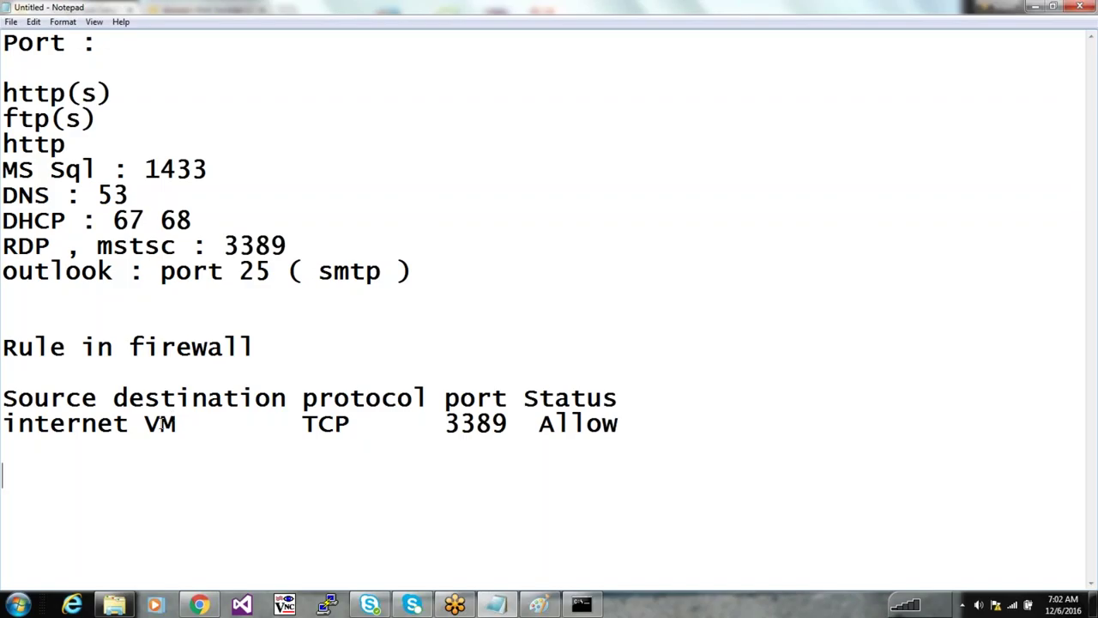
Highlight the rule's source, destination, port and status and the RDP 3389 line, then minimize Notepad
{"action": "left_click_drag", "start_coordinate": [177, 423], "coordinate": [32, 423]}
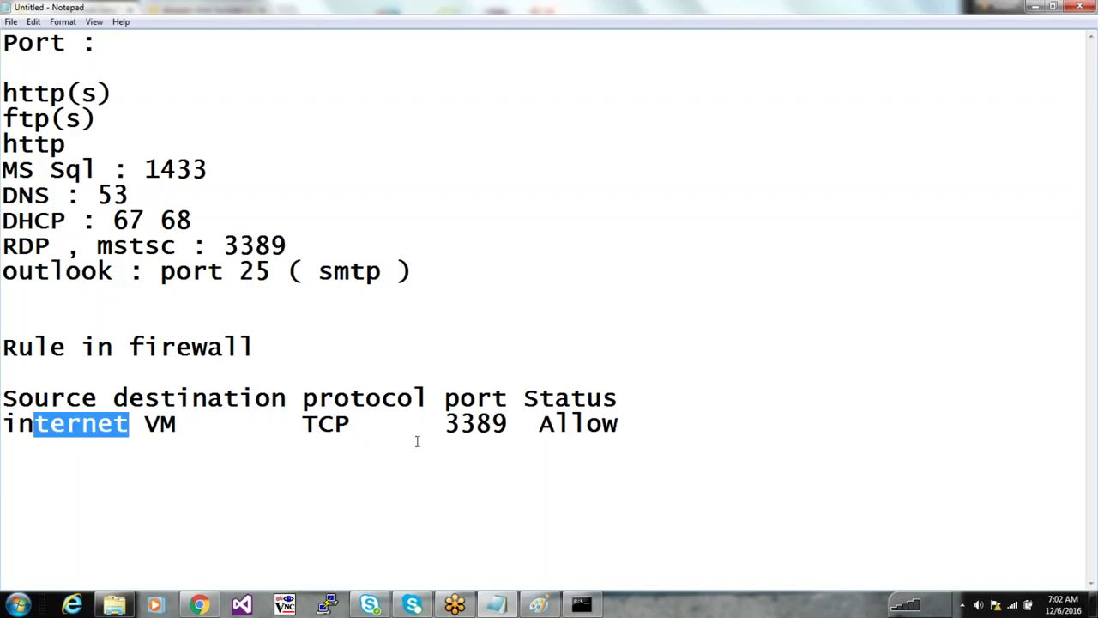
{"action": "left_click_drag", "start_coordinate": [384, 424], "coordinate": [269, 424]}
{"action": "left_click_drag", "start_coordinate": [523, 423], "coordinate": [459, 427]}
{"action": "left_click_drag", "start_coordinate": [657, 421], "coordinate": [553, 424]}
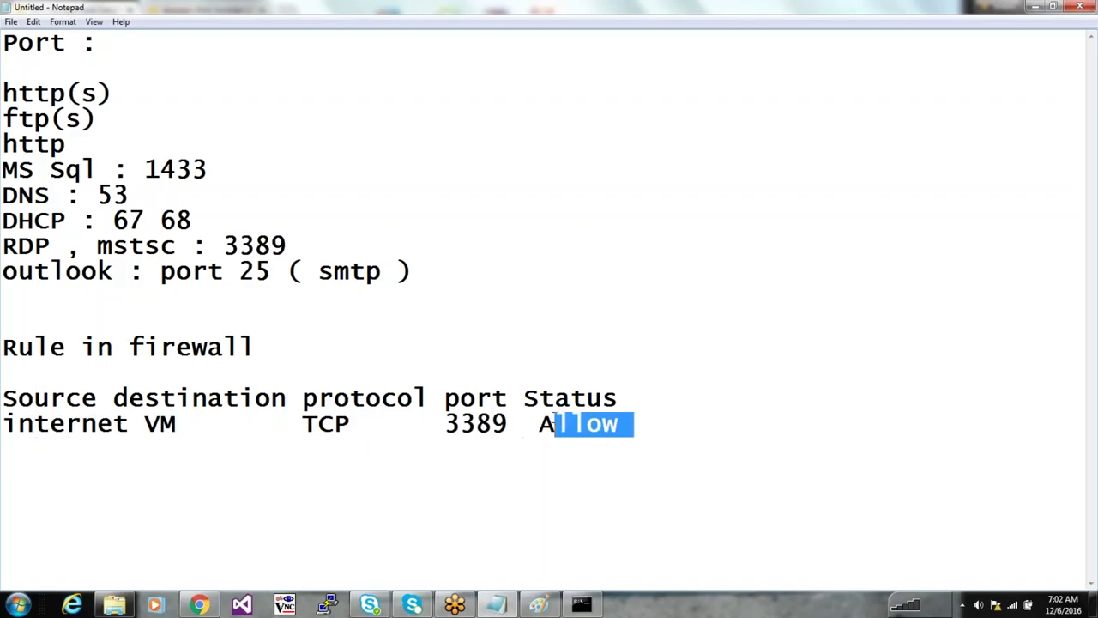
{"action": "left_click", "coordinate": [661, 468]}
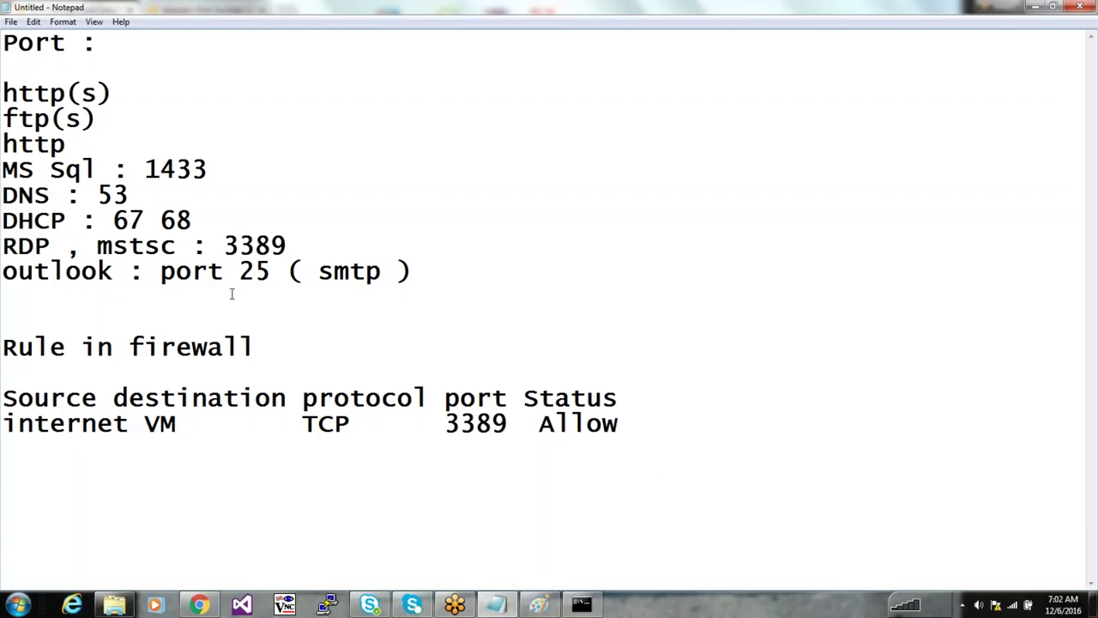
{"action": "left_click_drag", "start_coordinate": [330, 249], "coordinate": [3, 248]}
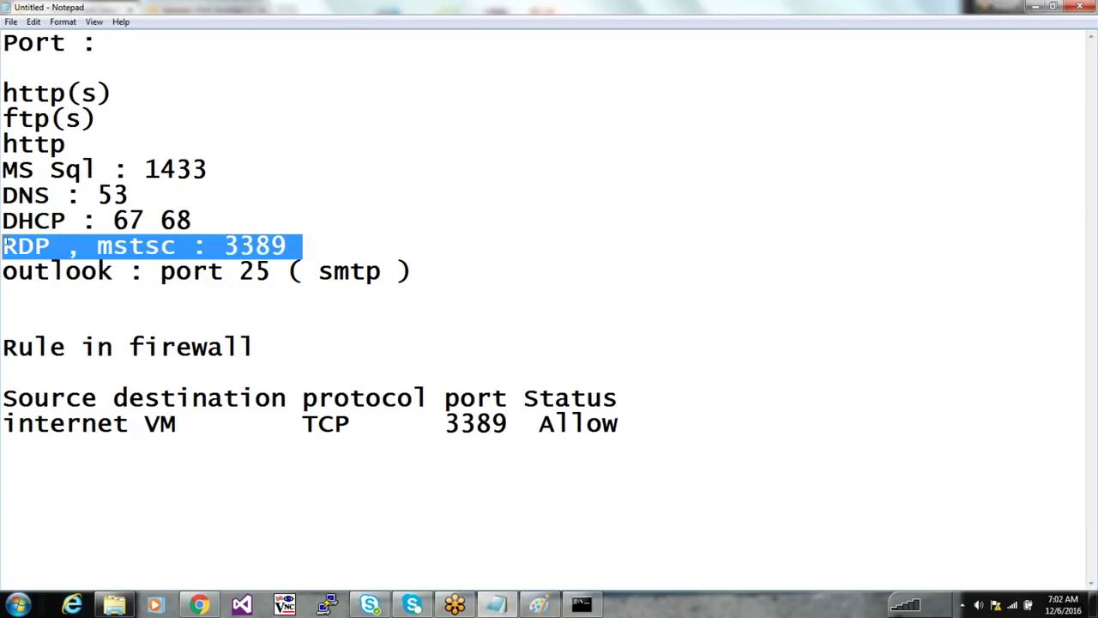
{"action": "left_click", "coordinate": [644, 316]}
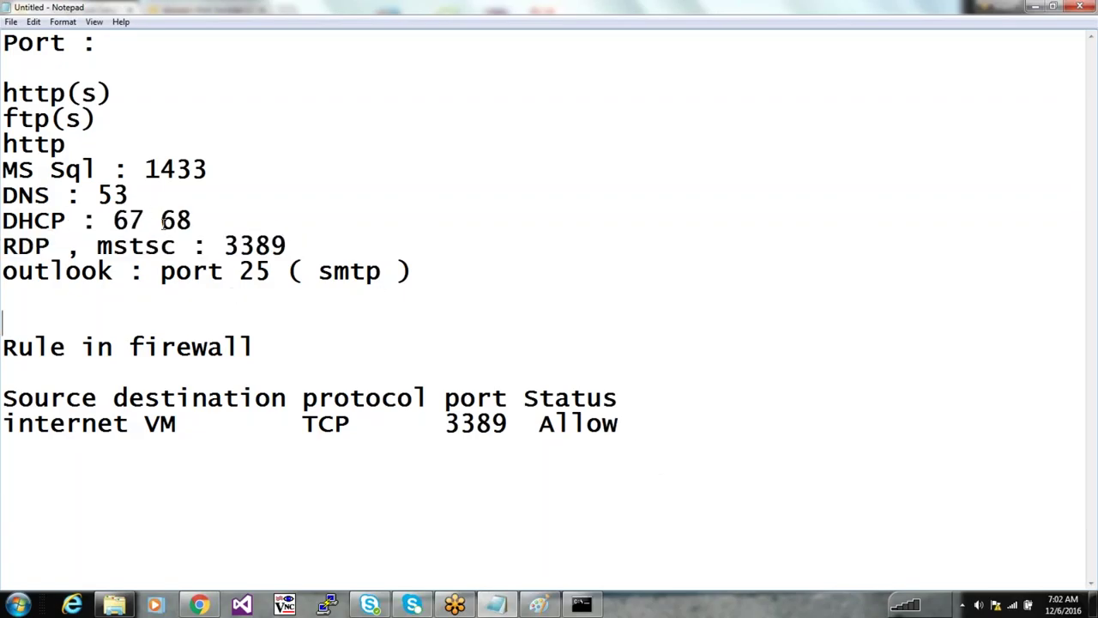
{"action": "left_click", "coordinate": [1033, 7]}
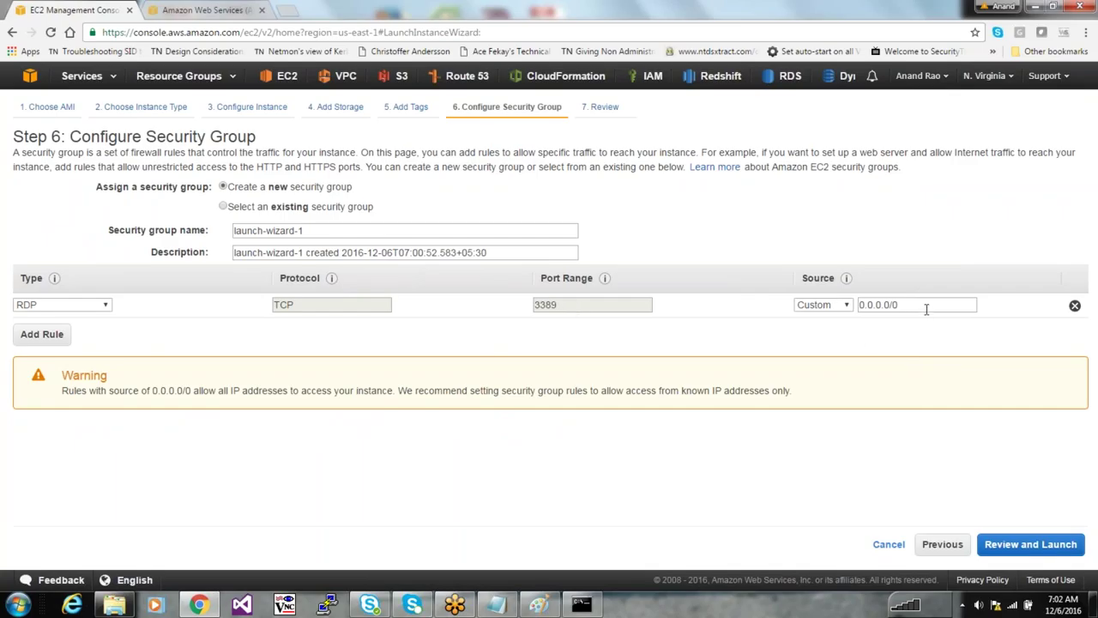
{"action": "left_click_drag", "start_coordinate": [919, 307], "coordinate": [849, 314]}
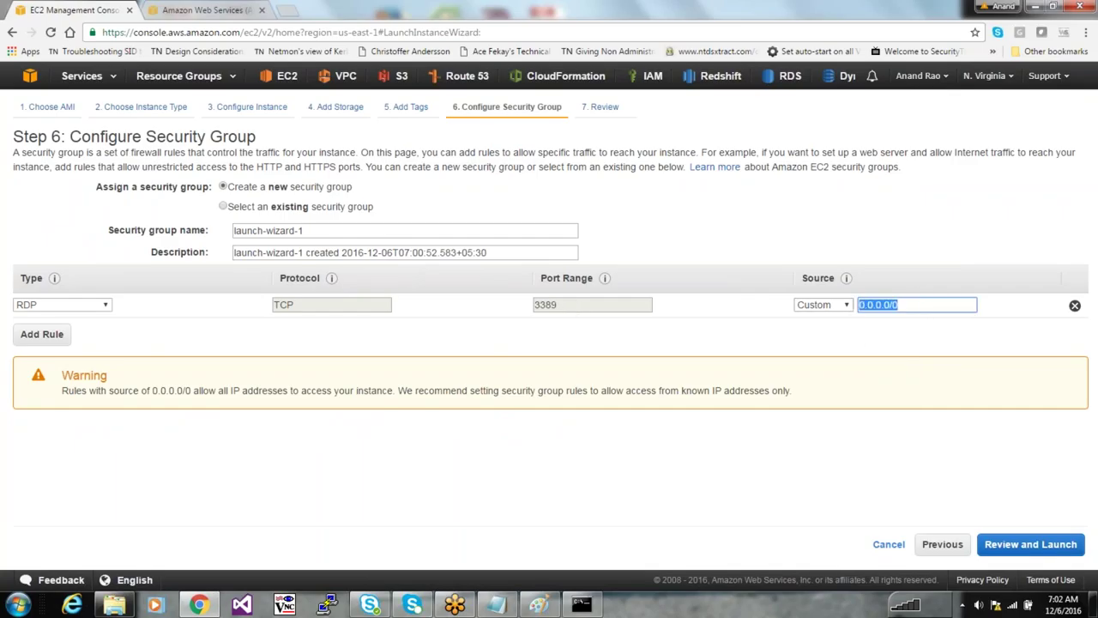
{"action": "left_click", "coordinate": [898, 304]}
{"action": "key", "text": "alt+Tab"}
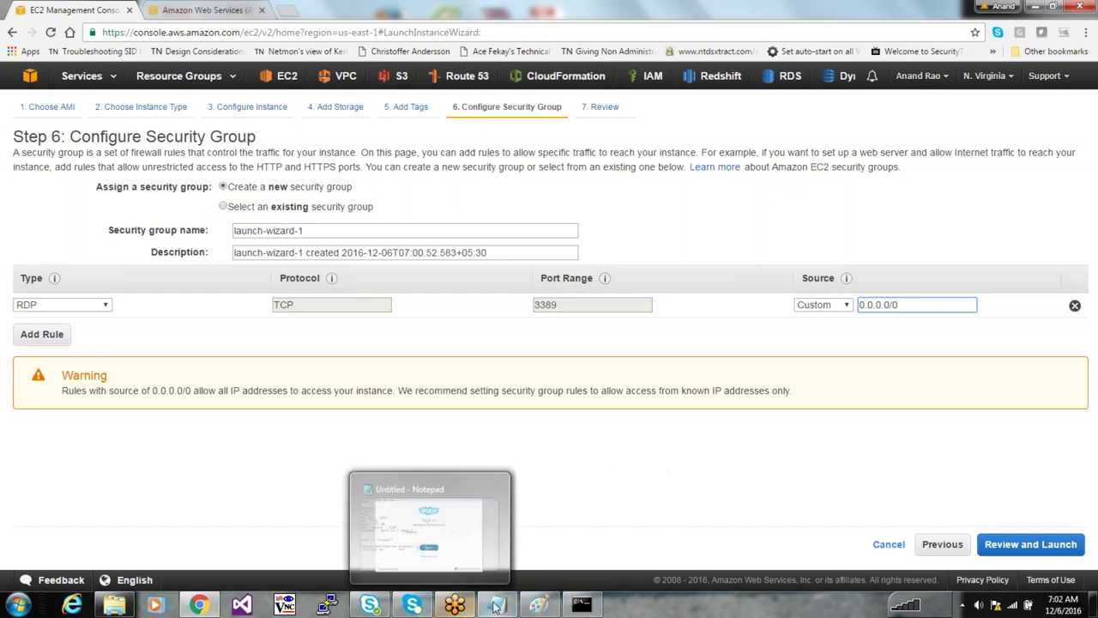
{"action": "left_click", "coordinate": [495, 604]}
Add the line '0.0.0.0/0 = Anywhere or from internet or intranet' and switch back to Chrome
{"action": "left_click", "coordinate": [714, 440]}
{"action": "type", "text": "t"}
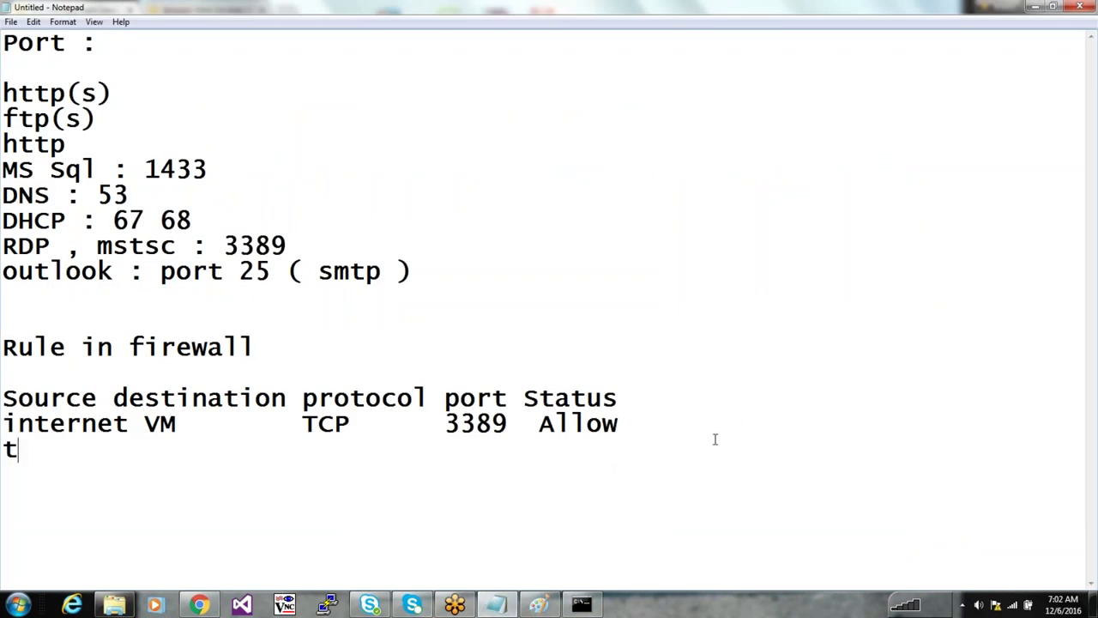
{"action": "key", "text": "BackSpace"}
{"action": "type", "text": "t"}
{"action": "key", "text": "BackSpace"}
{"action": "type", "text": "0.0.0.0/0"}
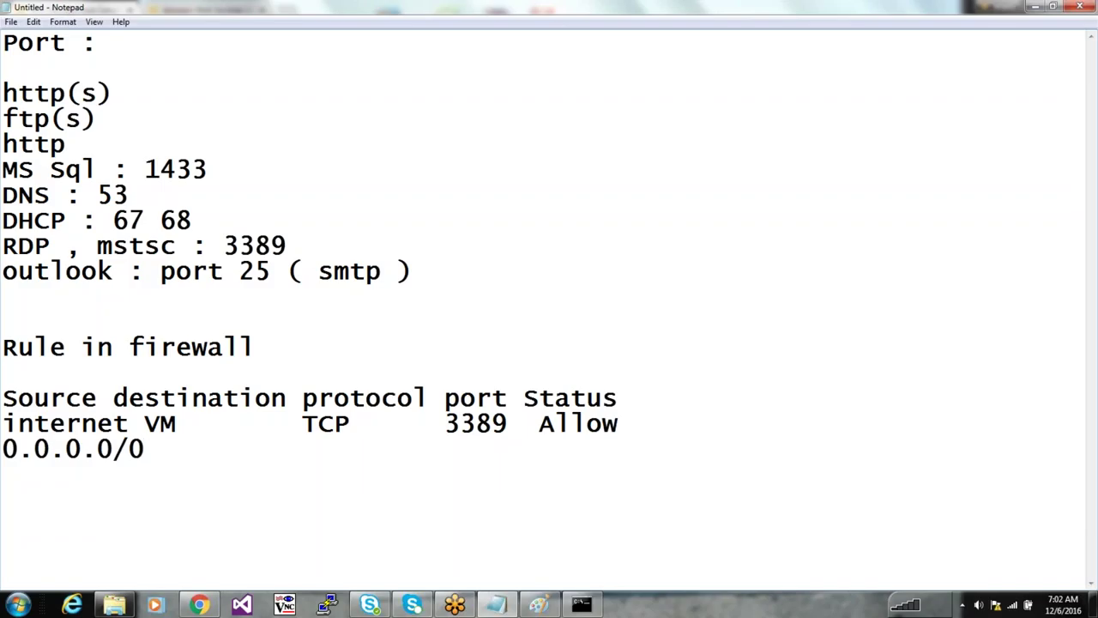
{"action": "type", "text": " =  Anywhere"}
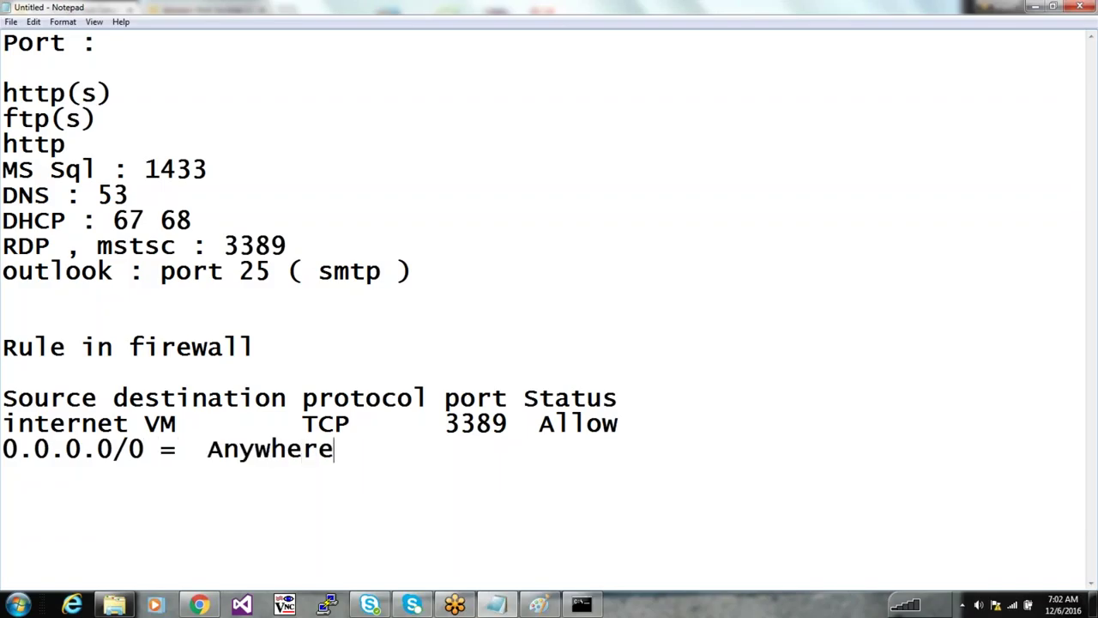
{"action": "type", "text": " or from inte"}
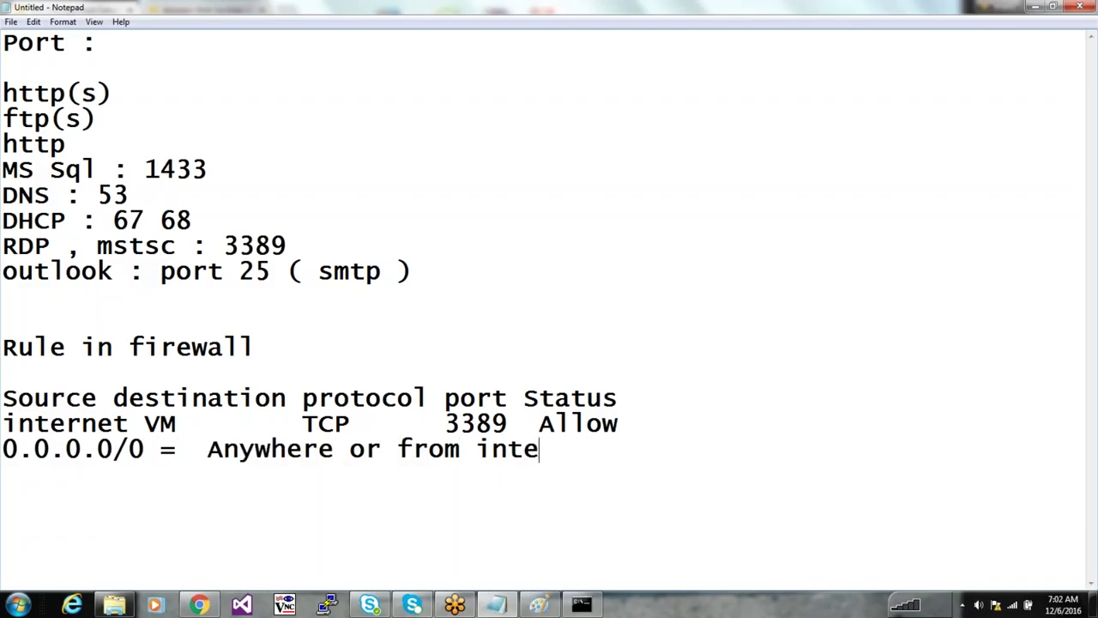
{"action": "type", "text": "rnet or intranet"}
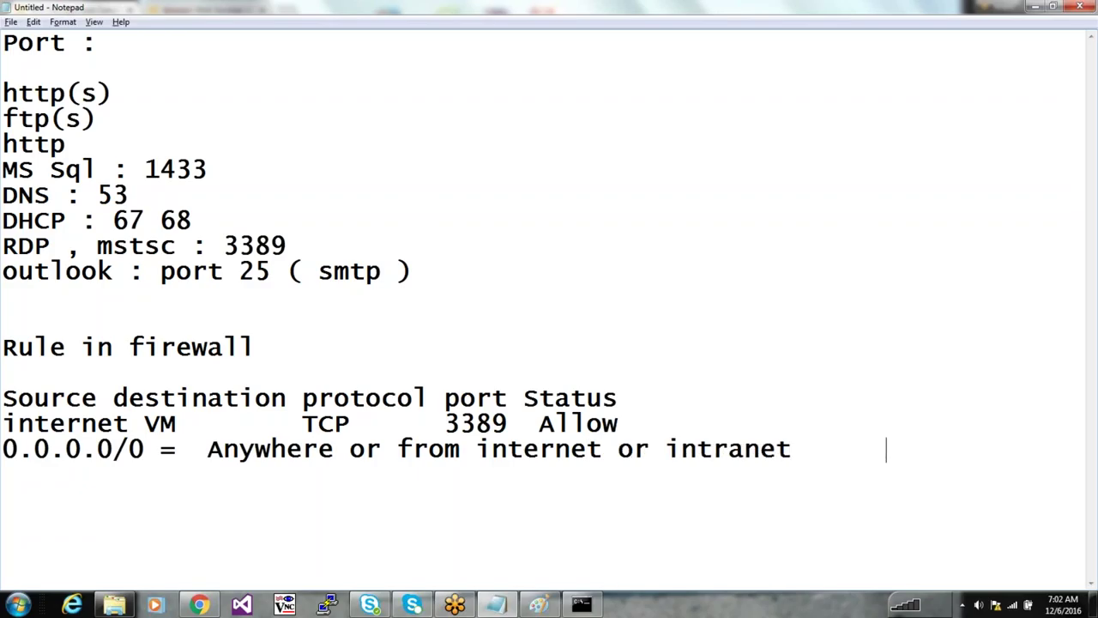
{"action": "key", "text": "alt+Tab"}
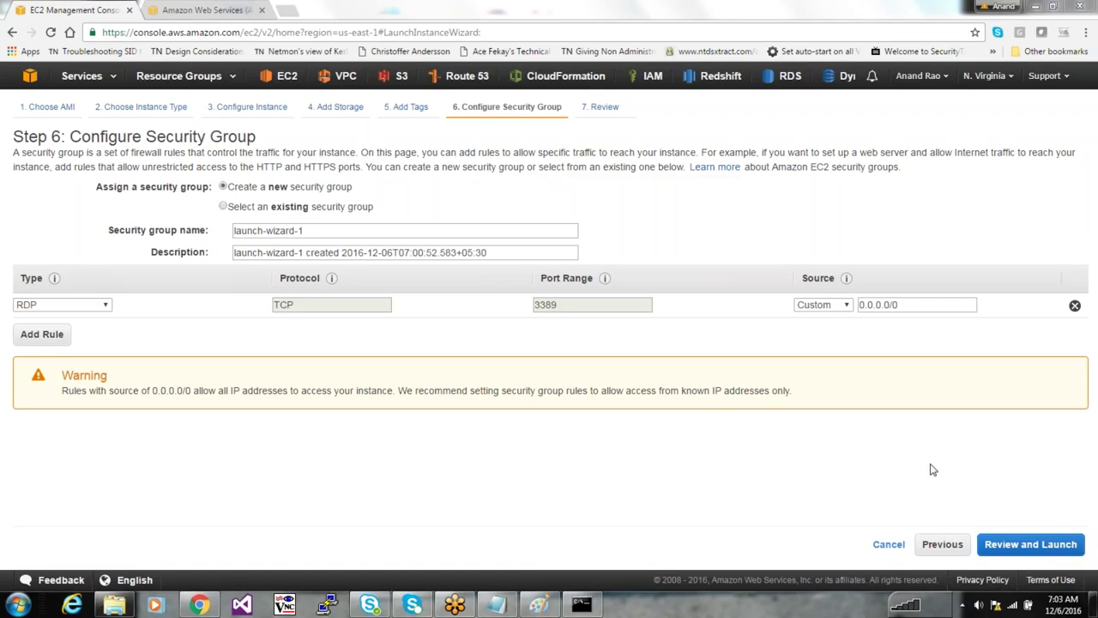
Proceed to the Review step and scroll through the launch summary
{"action": "left_click", "coordinate": [1046, 545]}
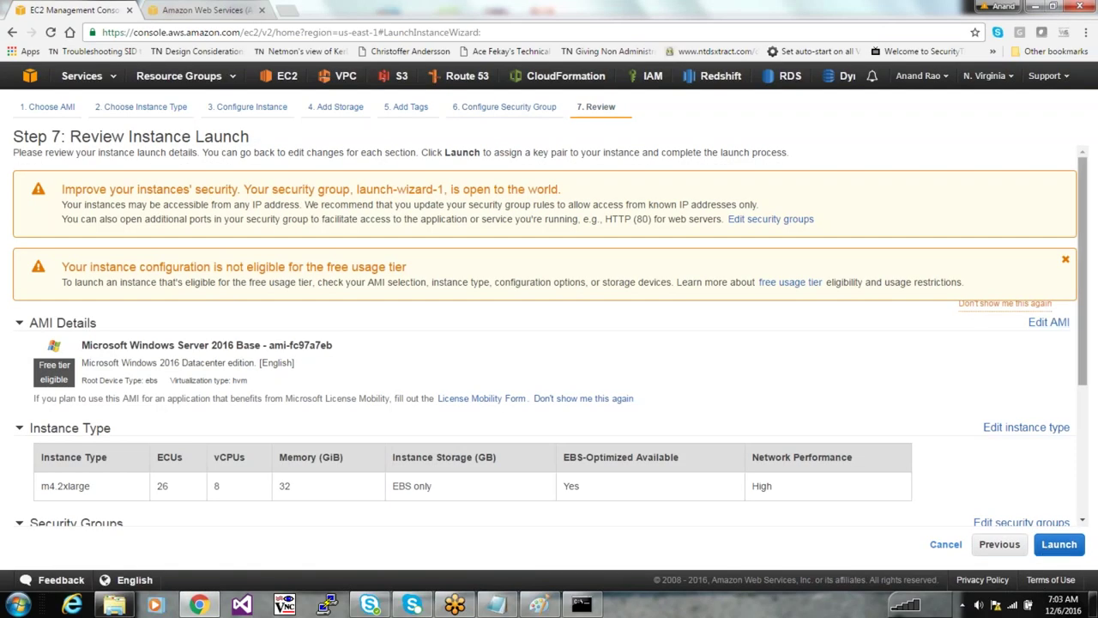
{"action": "left_click_drag", "start_coordinate": [1080, 333], "coordinate": [1079, 377]}
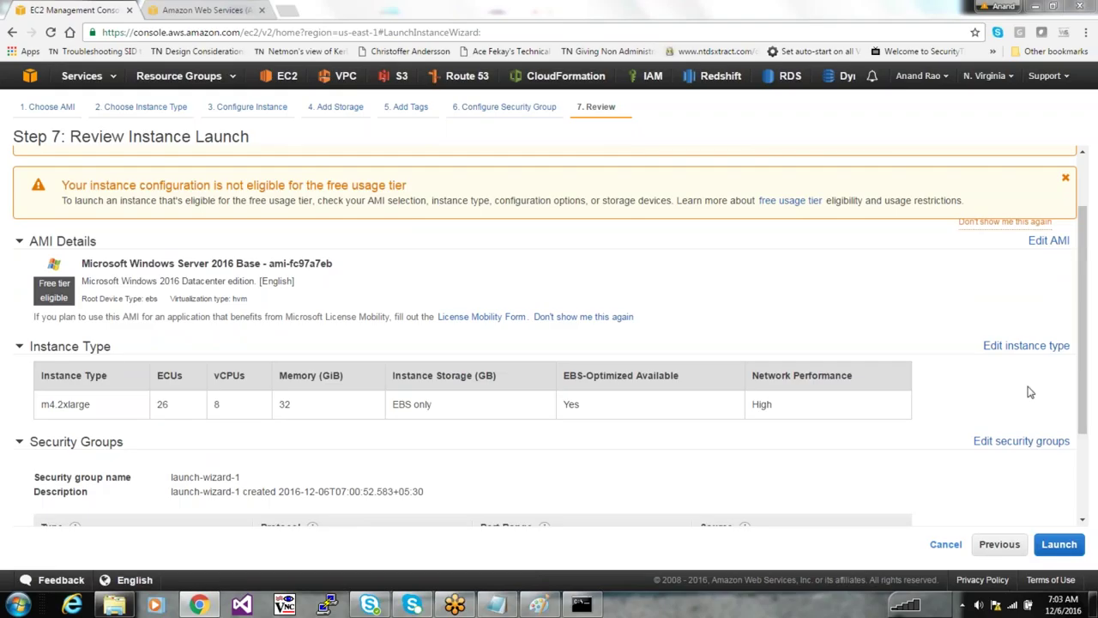
{"action": "left_click_drag", "start_coordinate": [1081, 360], "coordinate": [1080, 439]}
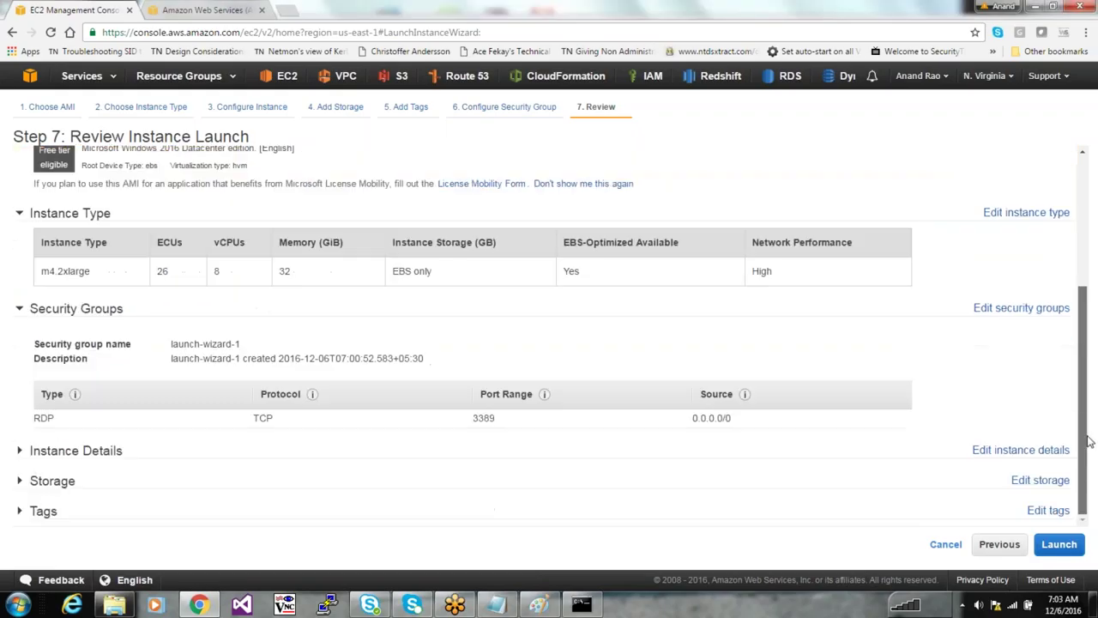
Launch to bring up the key pair dialog, keep existing pair DDD, then view other key pair options
{"action": "left_click", "coordinate": [1059, 544]}
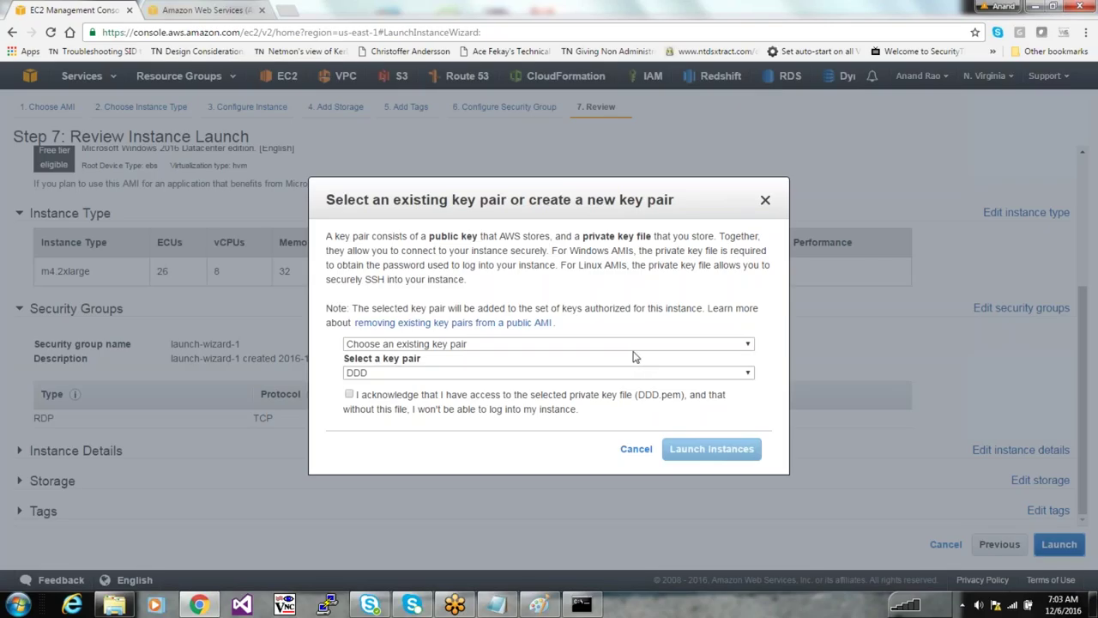
{"action": "left_click_drag", "start_coordinate": [665, 195], "coordinate": [627, 185]}
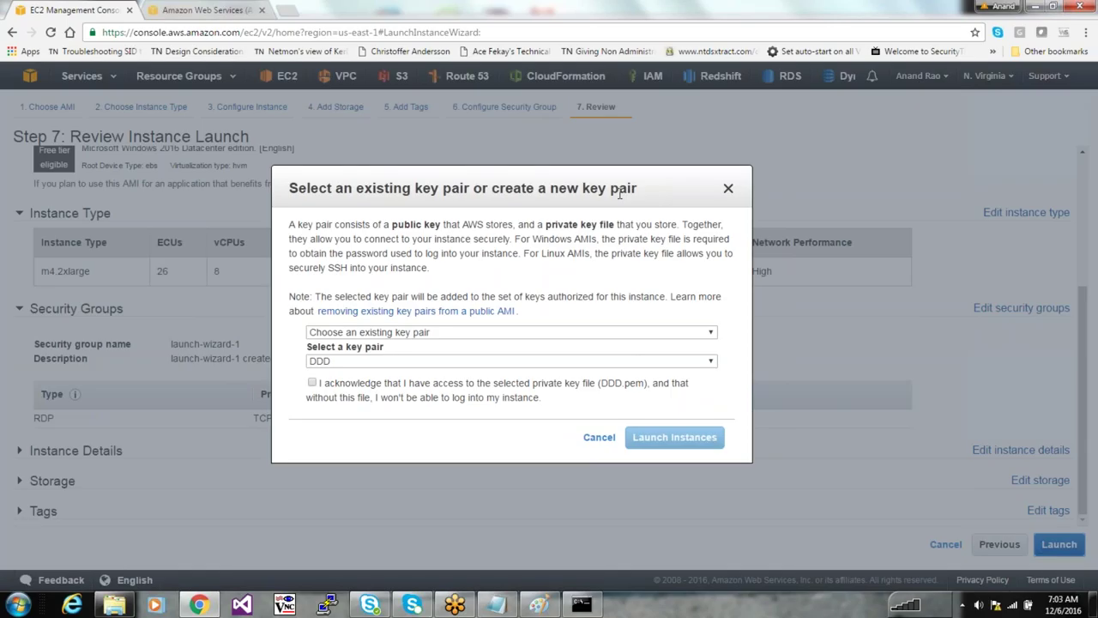
{"action": "left_click", "coordinate": [455, 361]}
{"action": "left_click", "coordinate": [459, 371]}
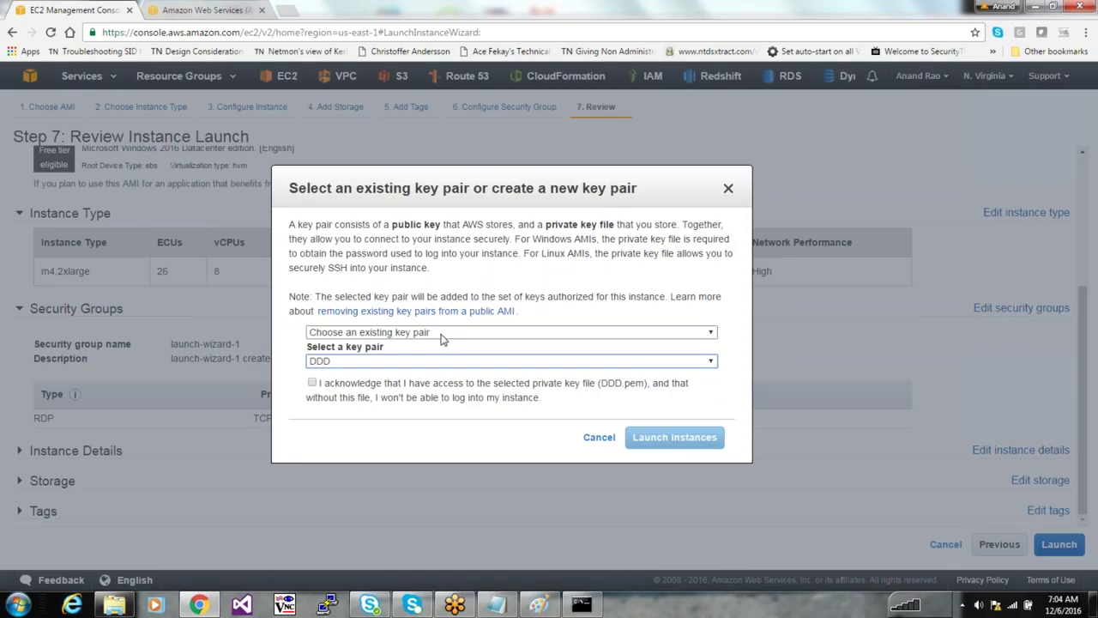
{"action": "left_click", "coordinate": [441, 334]}
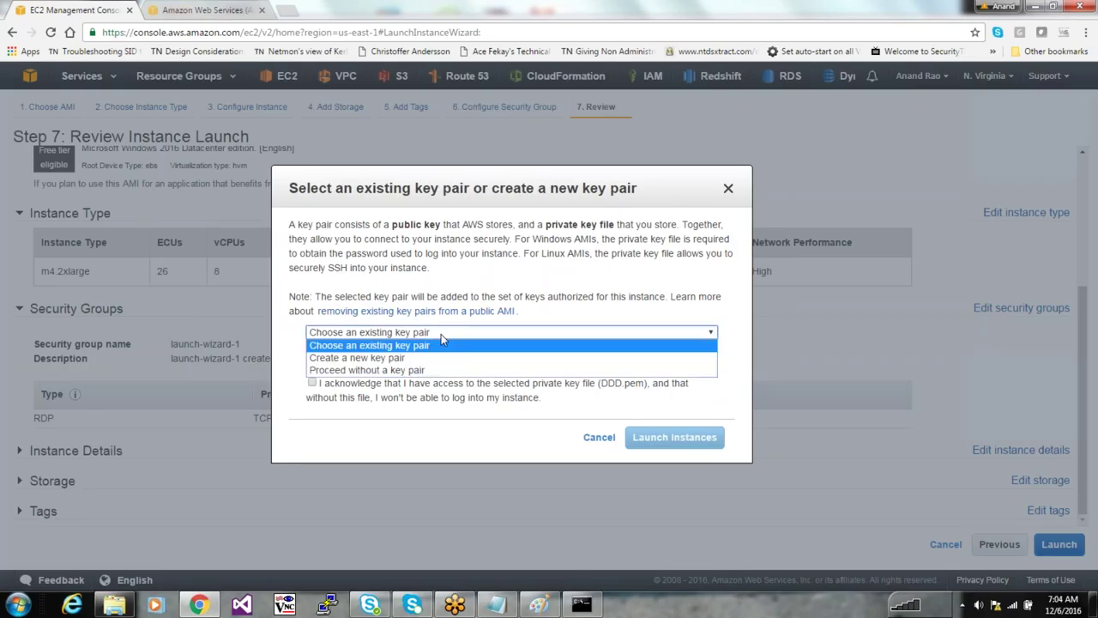
Create a new key pair named Teamtestlab and download its .pem file
{"action": "left_click", "coordinate": [424, 357]}
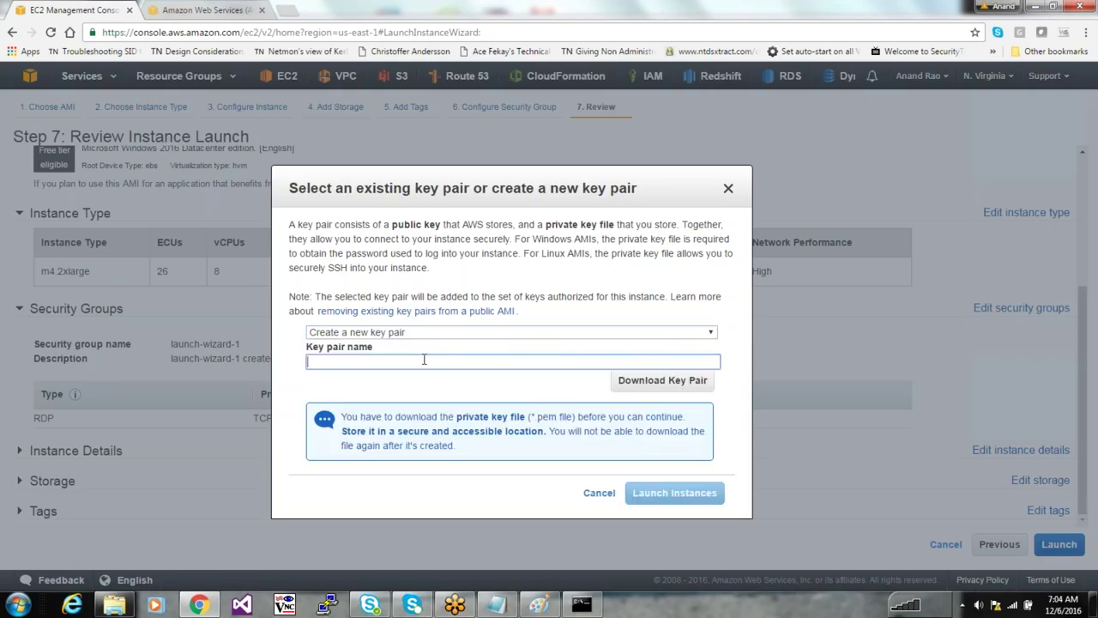
{"action": "type", "text": "Teamtestlab"}
{"action": "left_click", "coordinate": [663, 391]}
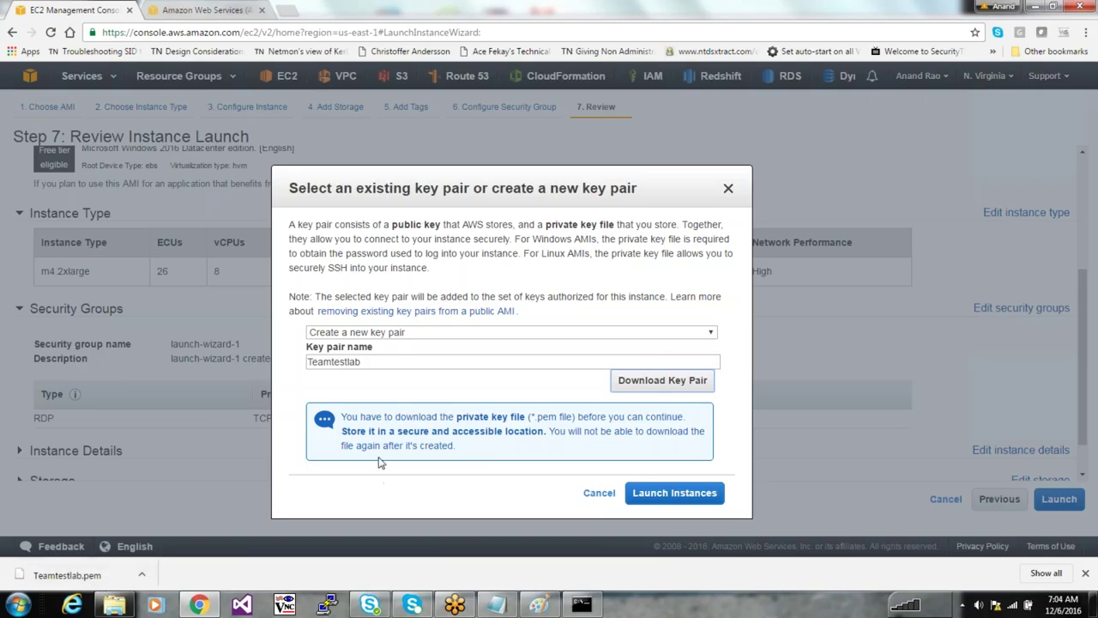
Point out the private-key download warnings, then launch the instance
{"action": "left_click_drag", "start_coordinate": [374, 418], "coordinate": [684, 426]}
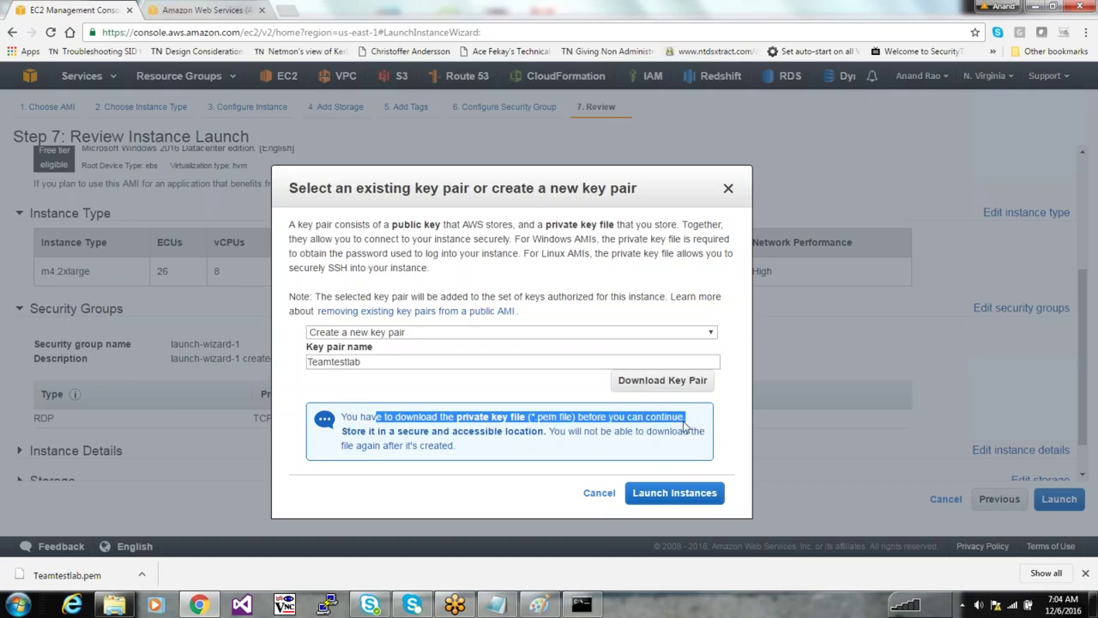
{"action": "left_click_drag", "start_coordinate": [352, 432], "coordinate": [692, 431]}
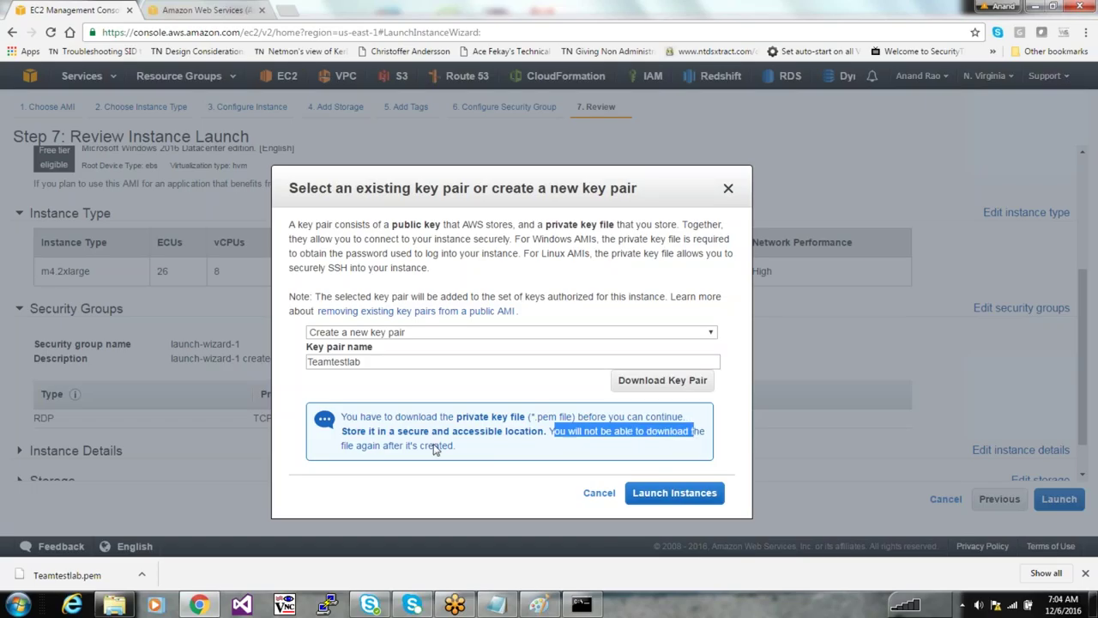
{"action": "left_click_drag", "start_coordinate": [372, 453], "coordinate": [472, 456]}
{"action": "left_click", "coordinate": [470, 456]}
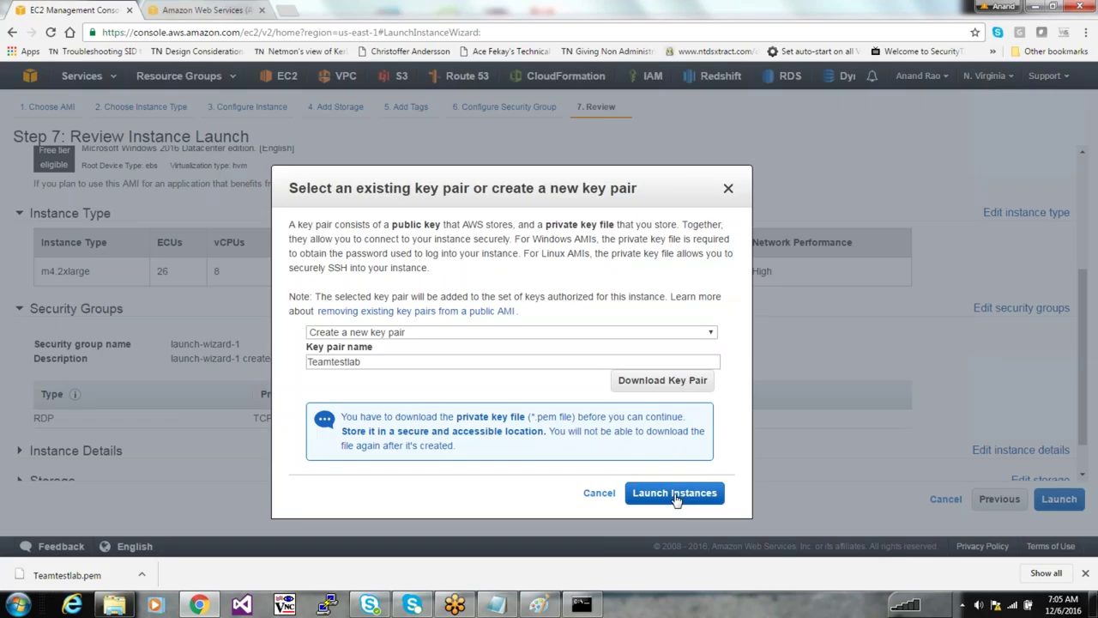
{"action": "left_click", "coordinate": [676, 495]}
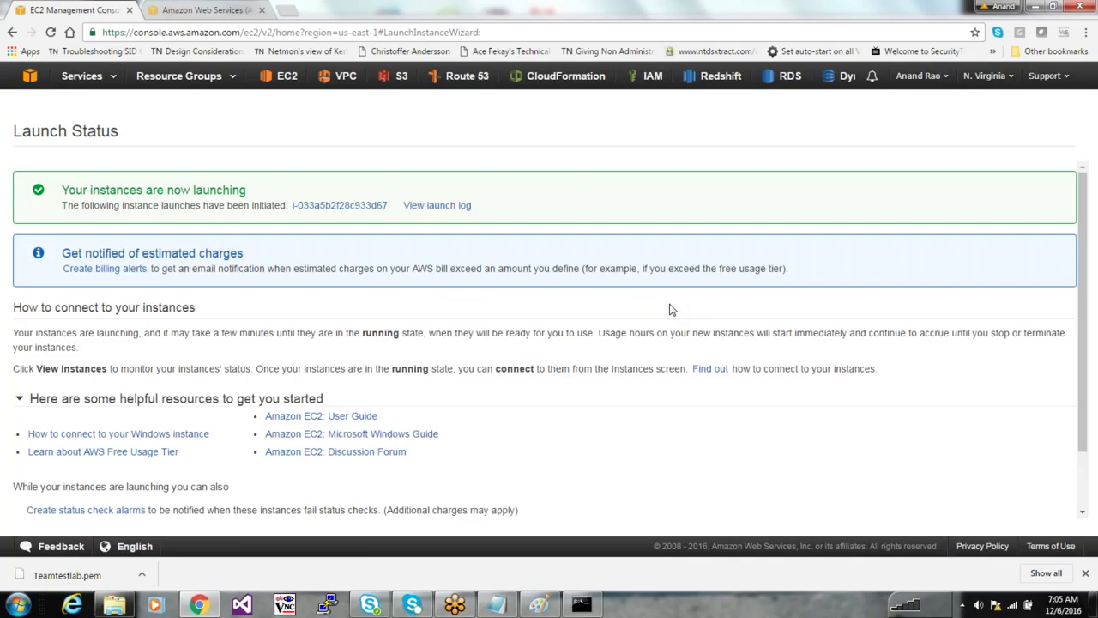
Open the new Test Machine instance and highlight its private IP 172.31.55.145 and instance ID
{"action": "left_click_drag", "start_coordinate": [123, 191], "coordinate": [259, 197]}
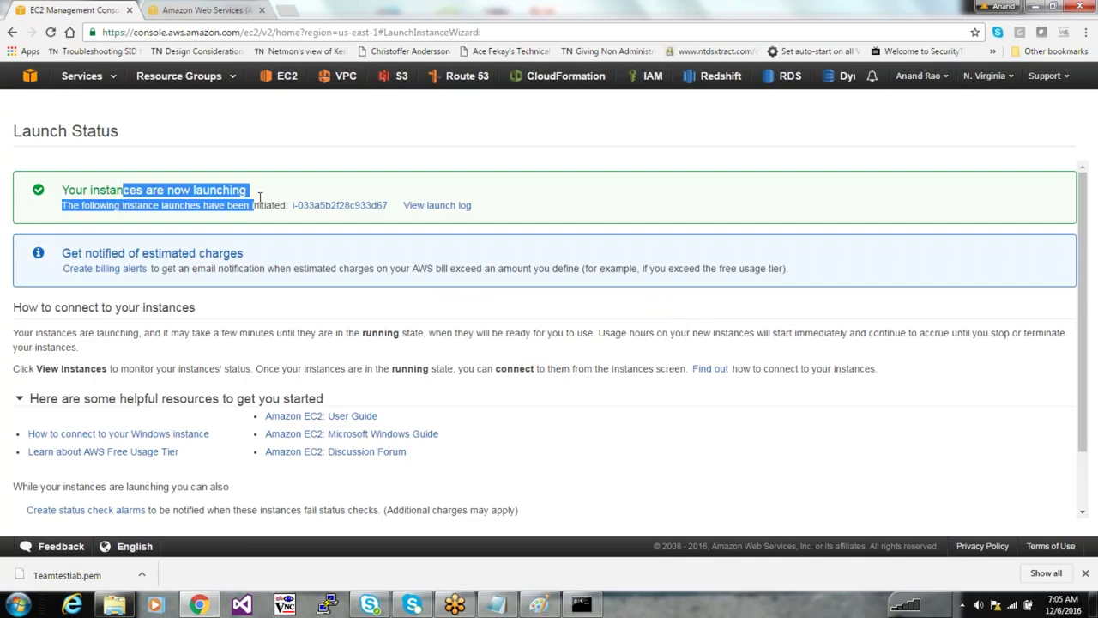
{"action": "left_click", "coordinate": [261, 197]}
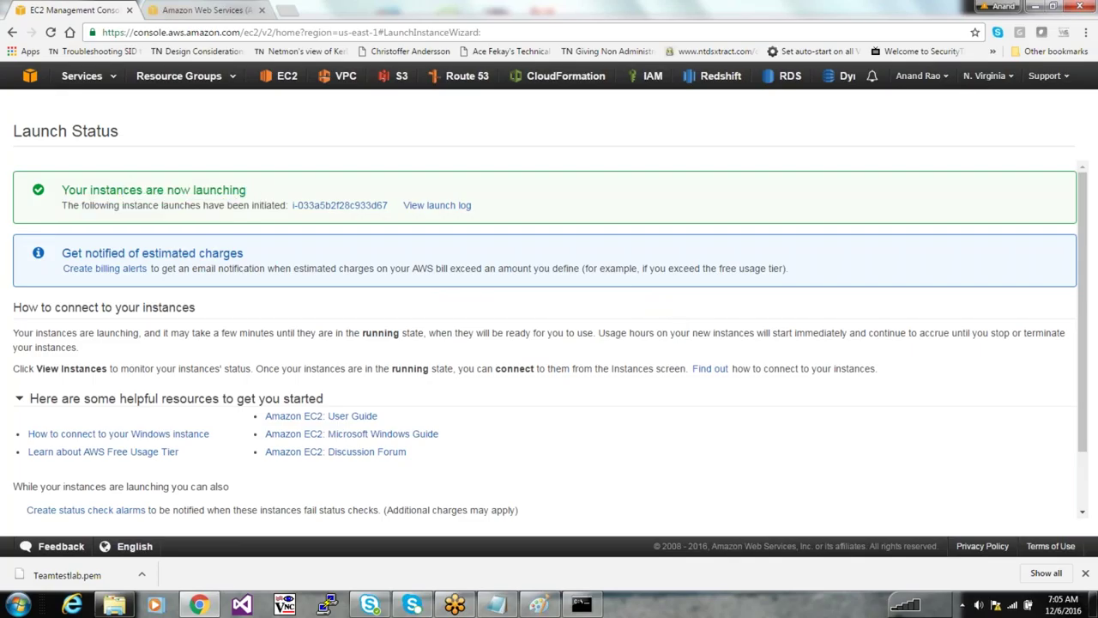
{"action": "left_click", "coordinate": [335, 206]}
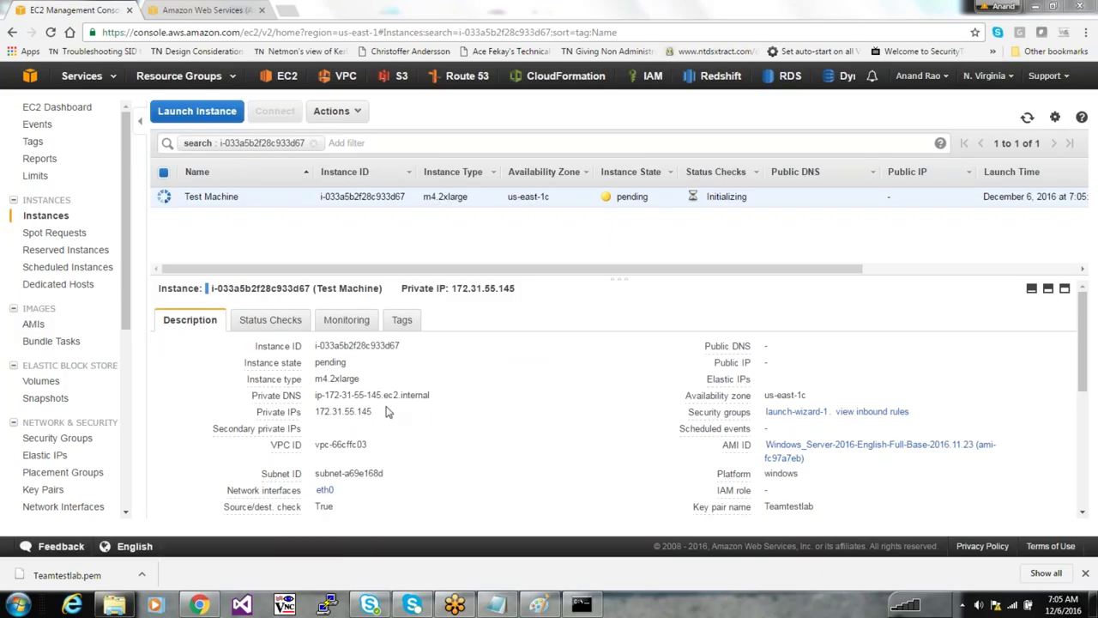
{"action": "left_click_drag", "start_coordinate": [381, 412], "coordinate": [315, 409]}
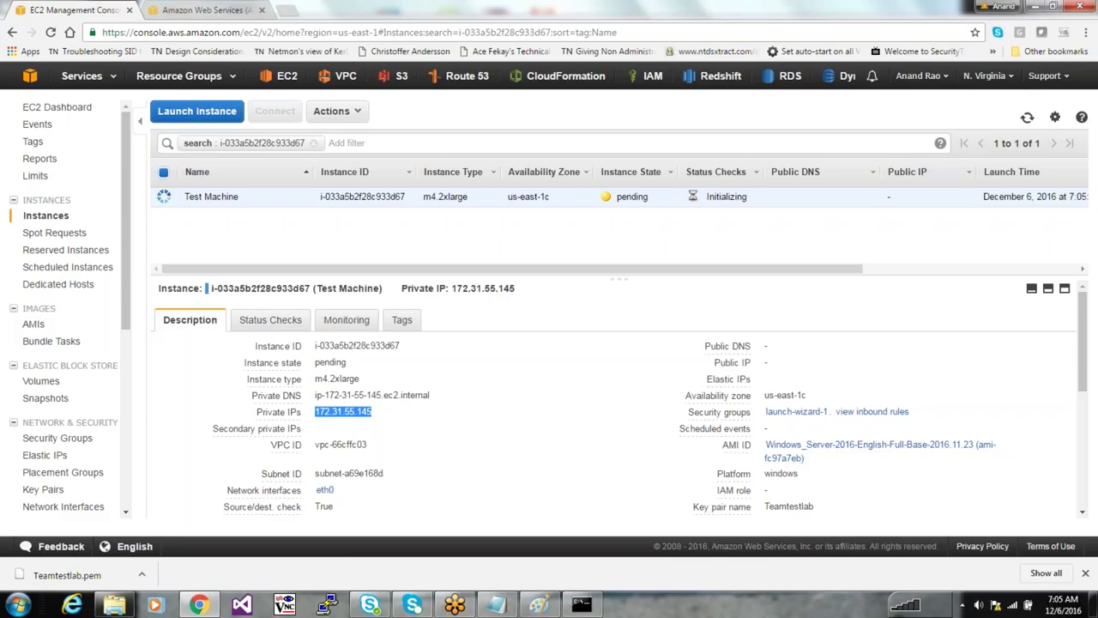
{"action": "double_click", "coordinate": [369, 196]}
{"action": "left_click", "coordinate": [370, 196]}
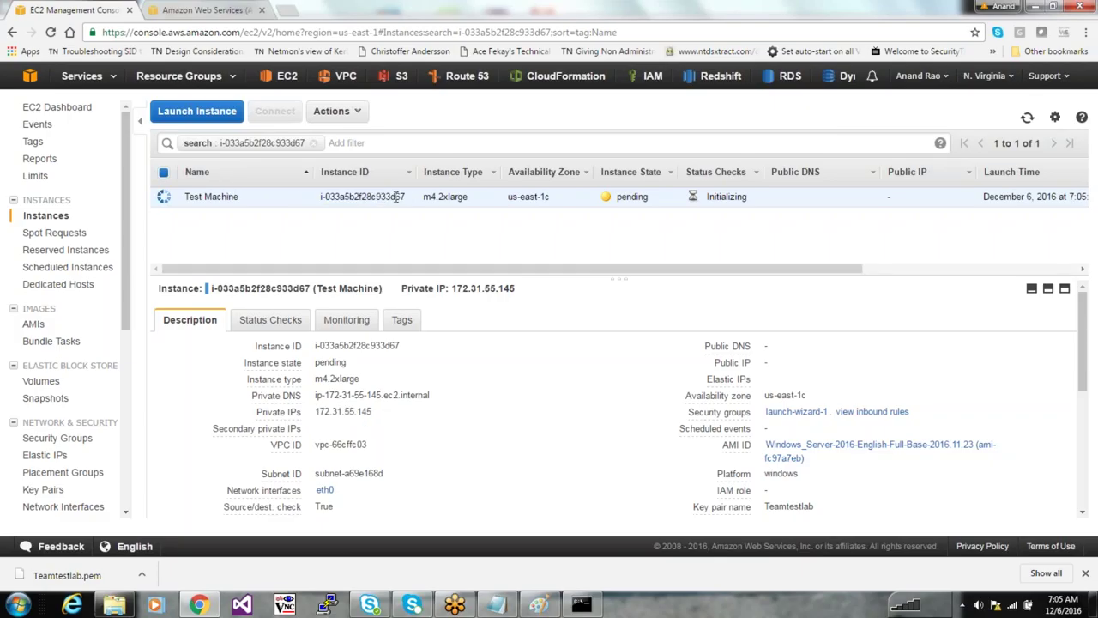
{"action": "left_click_drag", "start_coordinate": [405, 198], "coordinate": [320, 196]}
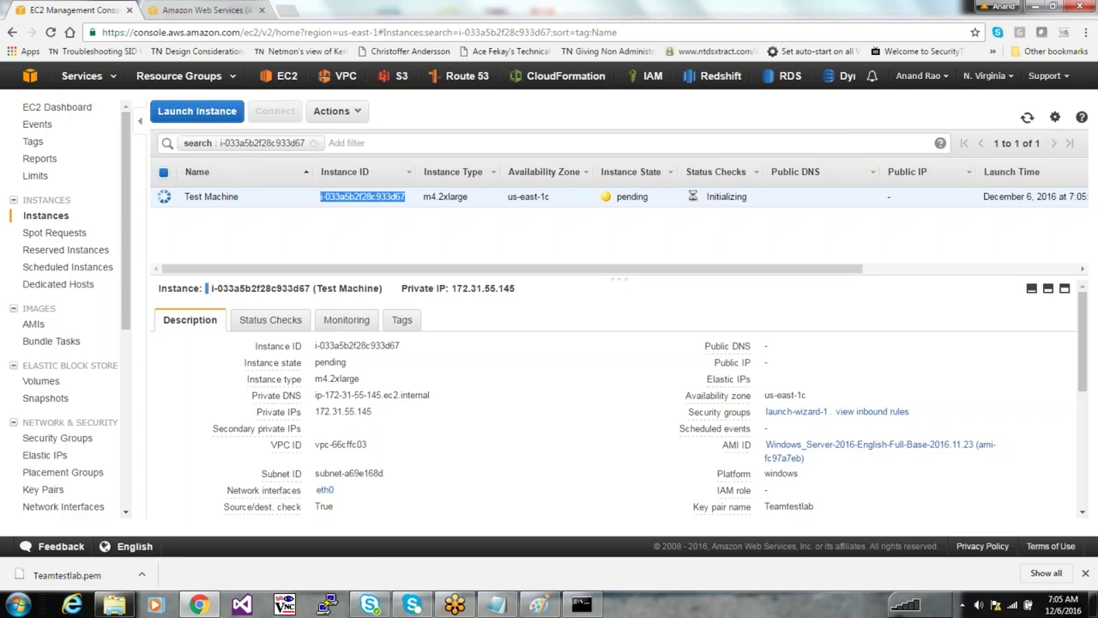
{"action": "left_click_drag", "start_coordinate": [470, 198], "coordinate": [421, 197]}
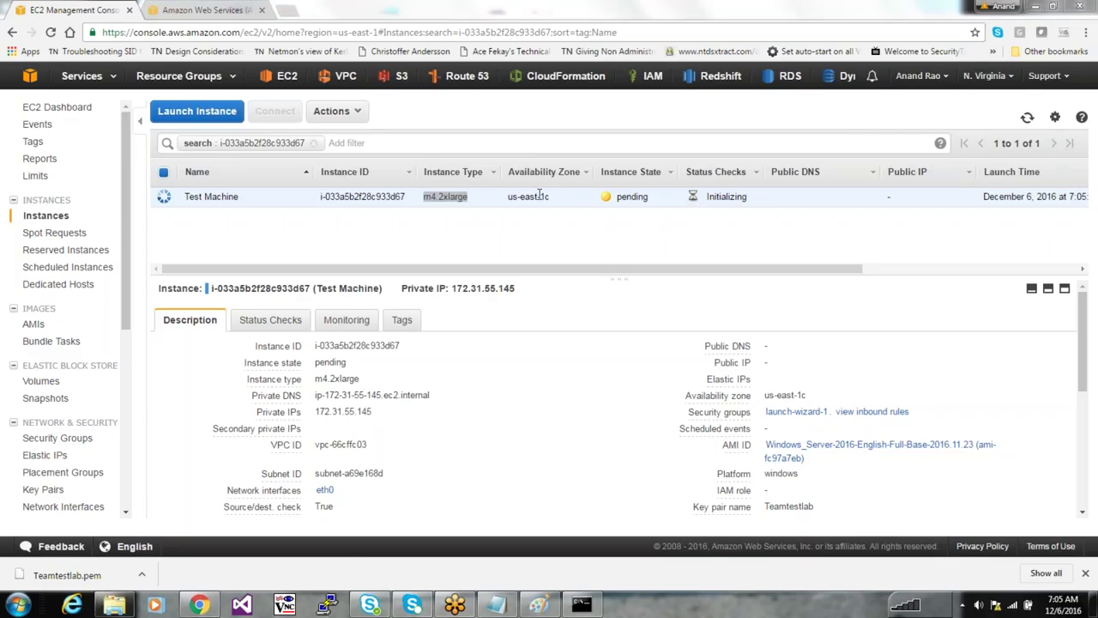
Point out the us-east-1c availability zone, check the region list, and switch to Paint
{"action": "left_click", "coordinate": [482, 206]}
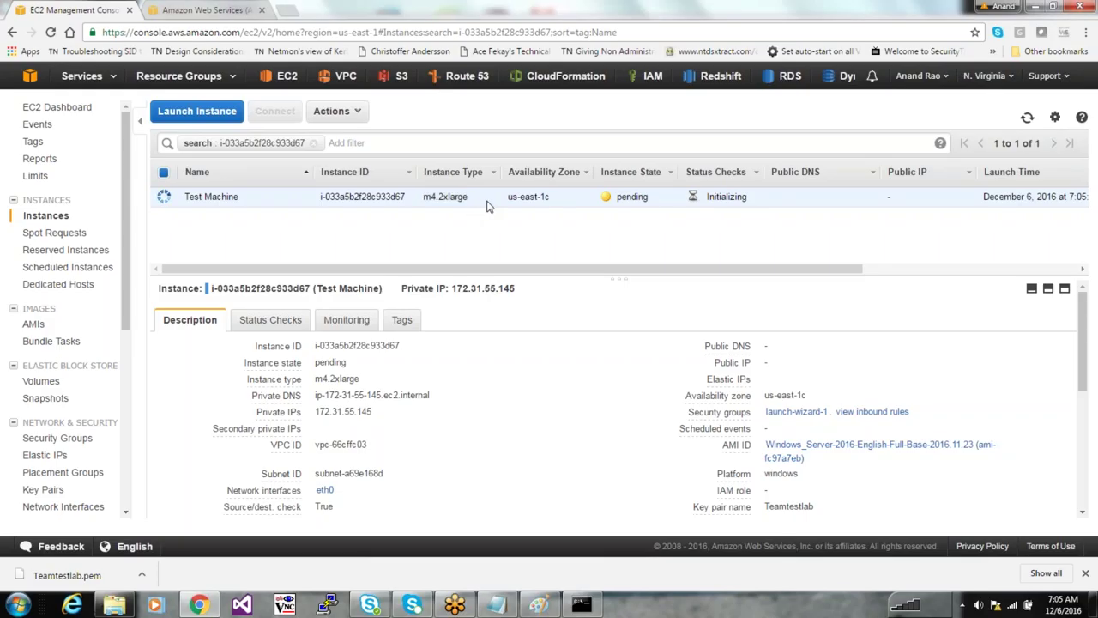
{"action": "left_click_drag", "start_coordinate": [558, 204], "coordinate": [512, 199]}
{"action": "left_click", "coordinate": [532, 197]}
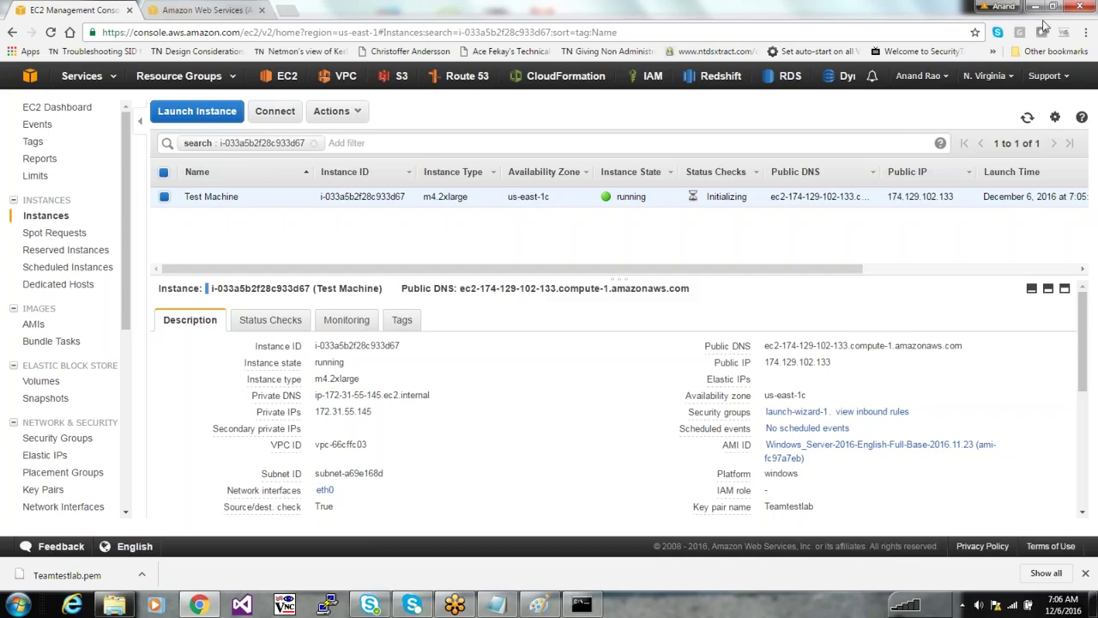
{"action": "left_click", "coordinate": [987, 76]}
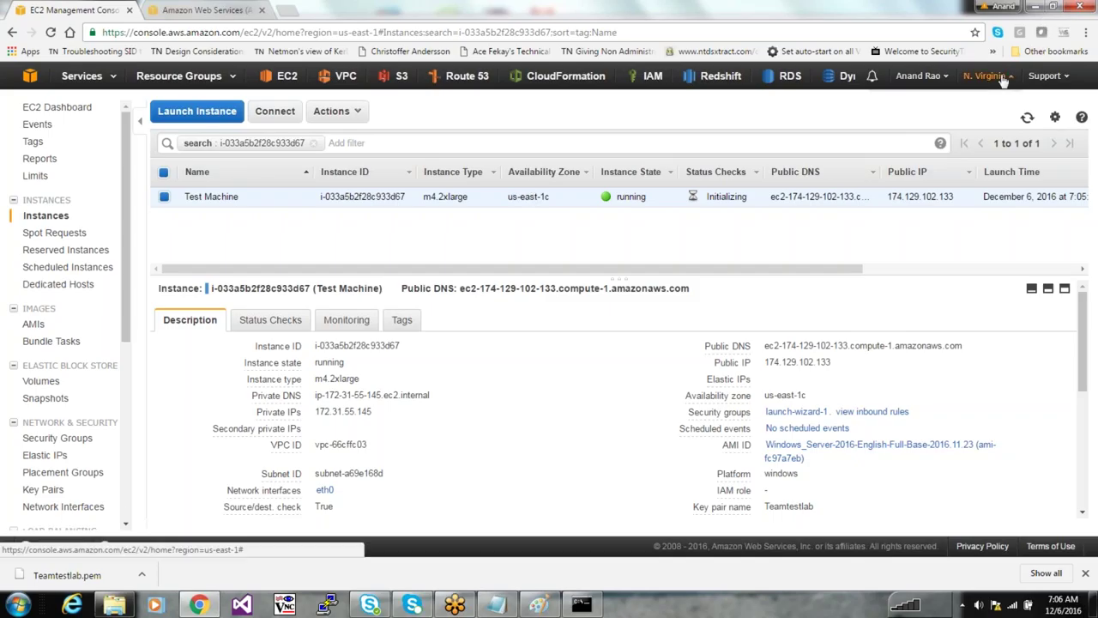
{"action": "left_click", "coordinate": [709, 224]}
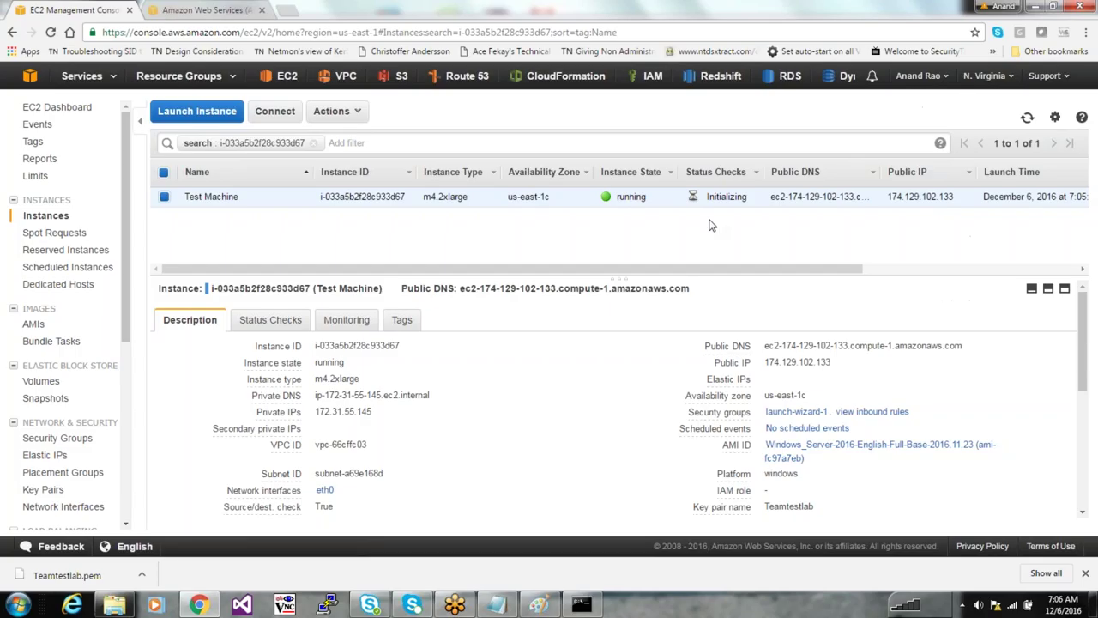
{"action": "left_click", "coordinate": [541, 605]}
Clear the Paint canvas and draw a large rectangle labelled 'Ohio'
{"action": "key", "text": "ctrl+a"}
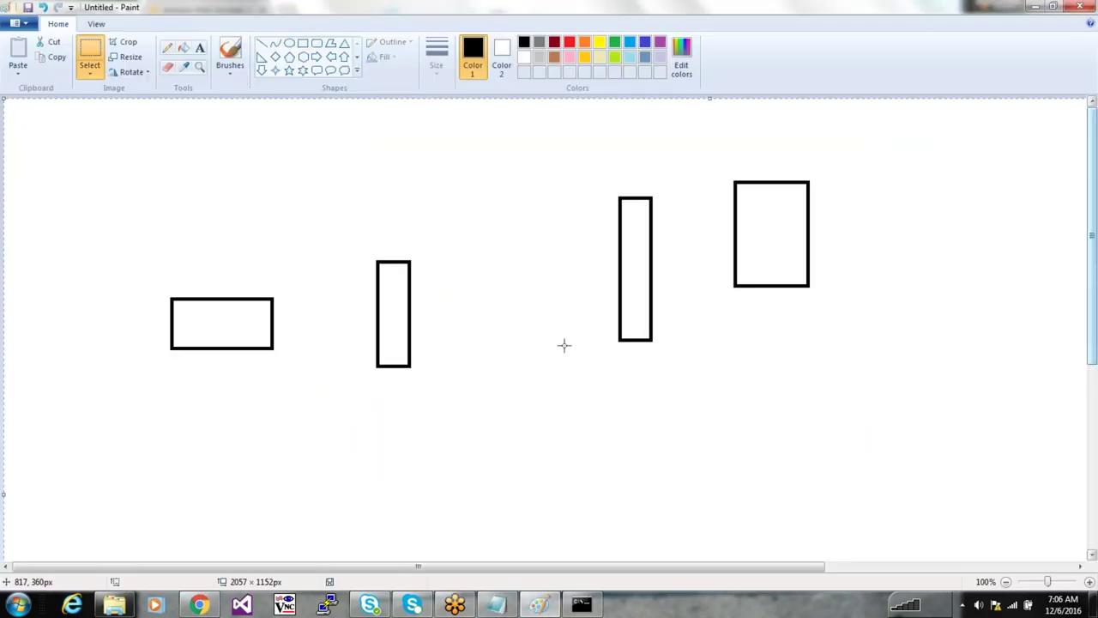
{"action": "key", "text": "Delete"}
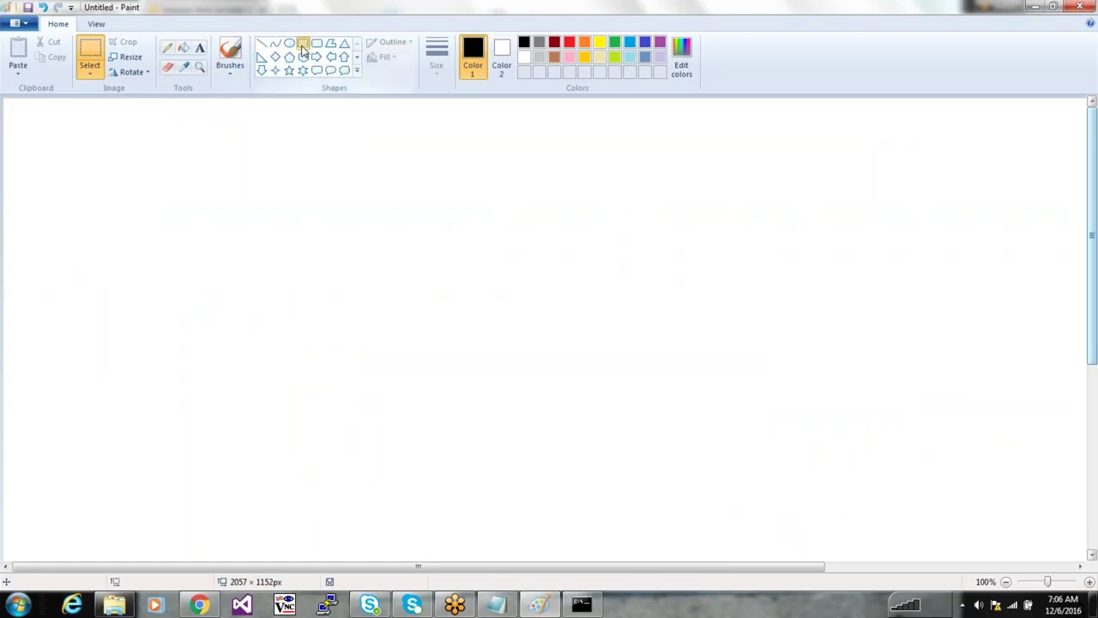
{"action": "left_click", "coordinate": [302, 43]}
{"action": "mouse_move", "coordinate": [252, 226]}
{"action": "left_mouse_down"}
{"action": "mouse_move", "coordinate": [600, 366]}
{"action": "mouse_move", "coordinate": [713, 424]}
{"action": "left_mouse_up"}
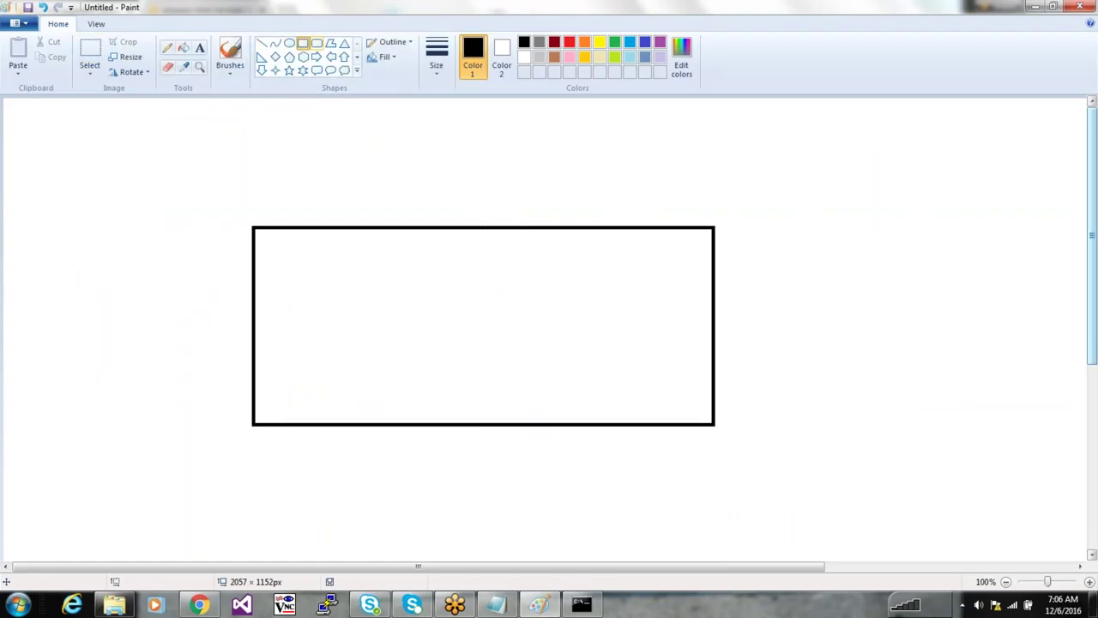
{"action": "left_click", "coordinate": [199, 47]}
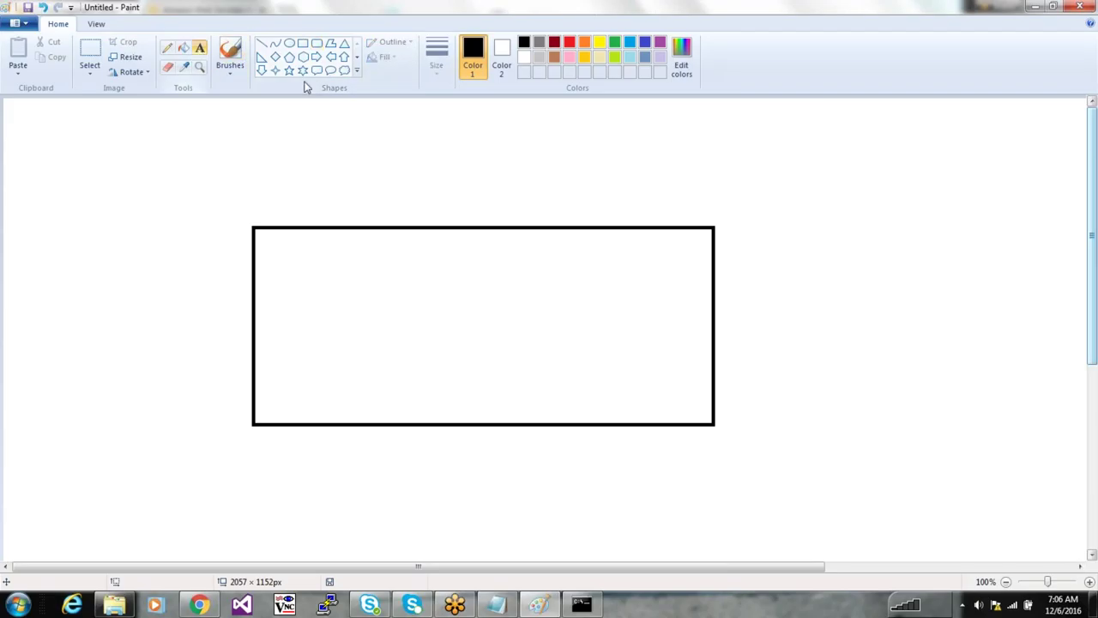
{"action": "left_click", "coordinate": [618, 175]}
{"action": "type", "text": "Ohi"}
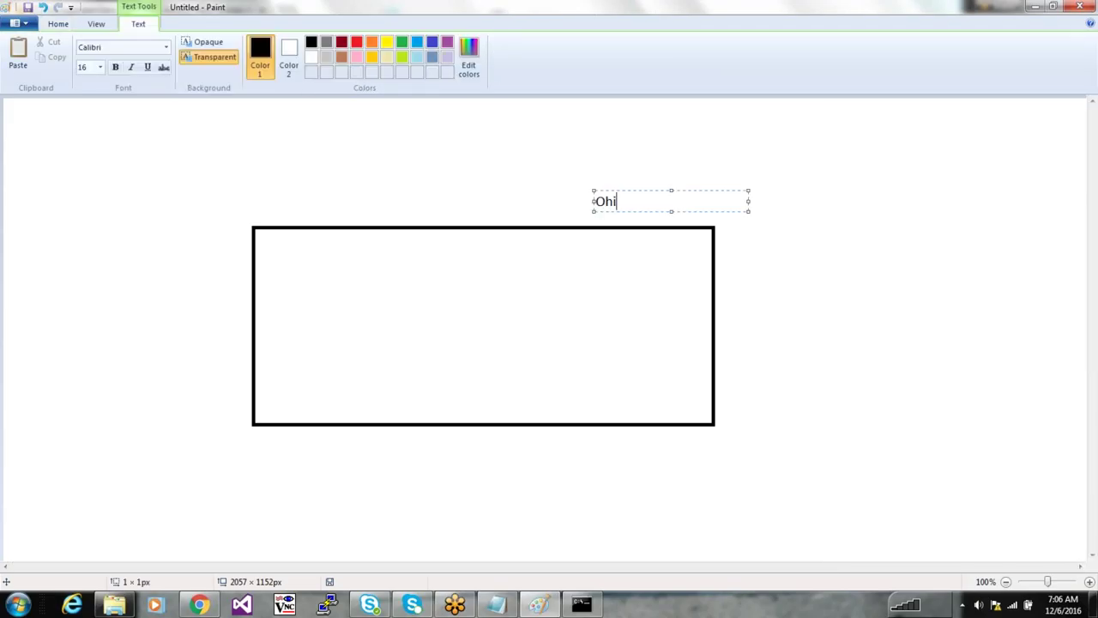
{"action": "type", "text": "o"}
{"action": "left_click", "coordinate": [426, 166]}
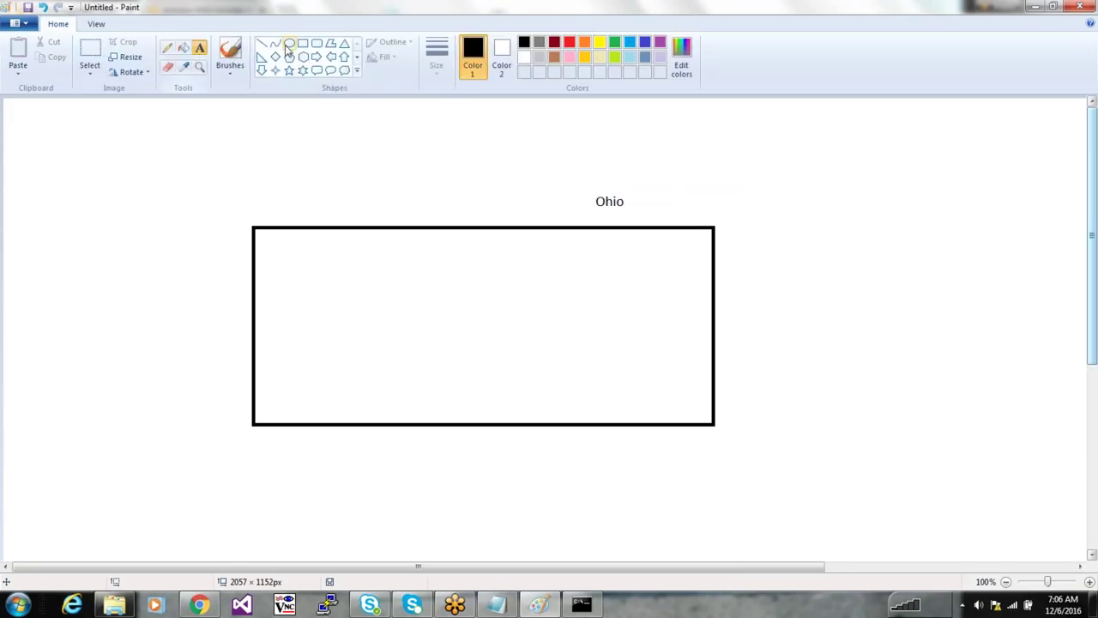
Draw rounded boxes inside the Ohio rectangle
{"action": "left_click", "coordinate": [316, 44]}
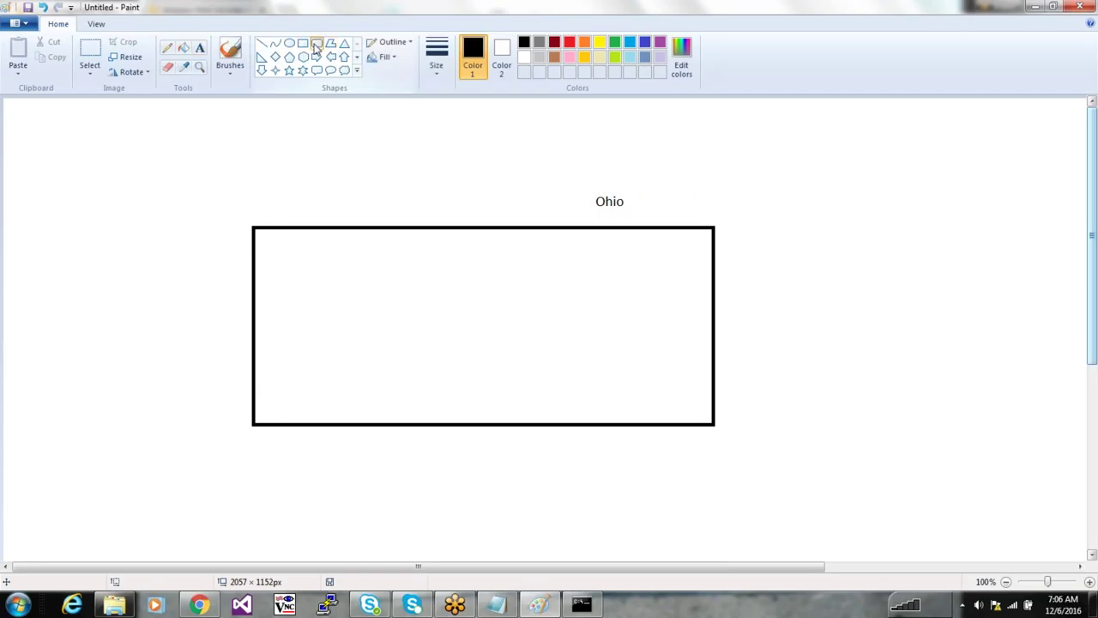
{"action": "left_click_drag", "start_coordinate": [269, 258], "coordinate": [356, 327]}
{"action": "left_click", "coordinate": [464, 249]}
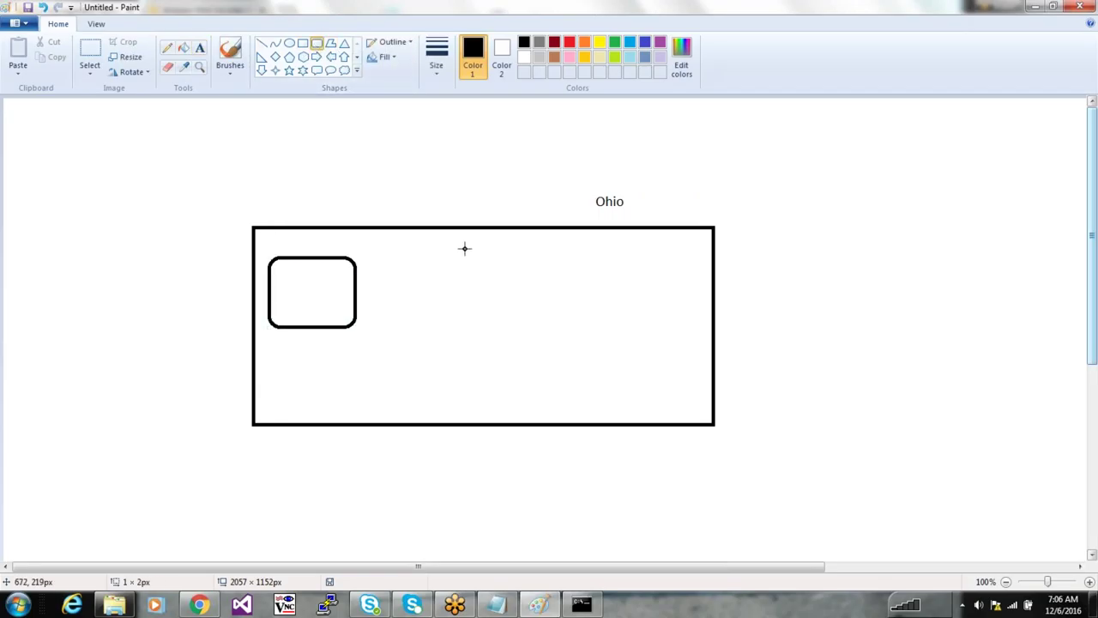
{"action": "left_click_drag", "start_coordinate": [464, 249], "coordinate": [688, 403]}
{"action": "left_click_drag", "start_coordinate": [406, 352], "coordinate": [515, 411]}
{"action": "left_click", "coordinate": [485, 452]}
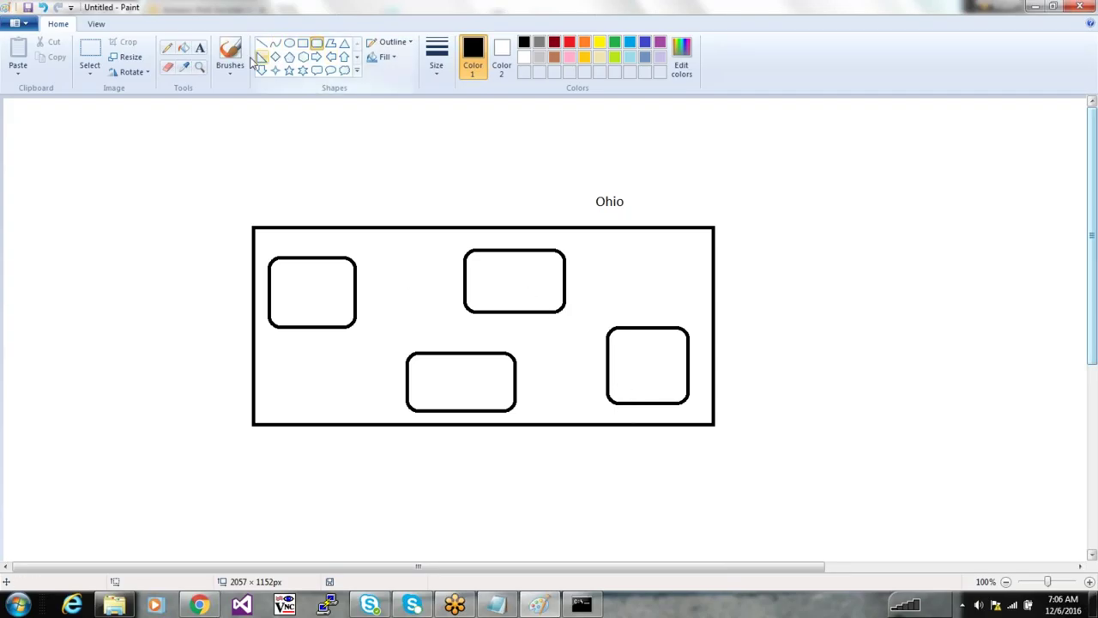
Label the left and top-middle rounded boxes 'A'
{"action": "left_click", "coordinate": [199, 47]}
{"action": "left_click", "coordinate": [305, 280]}
{"action": "type", "text": "A"}
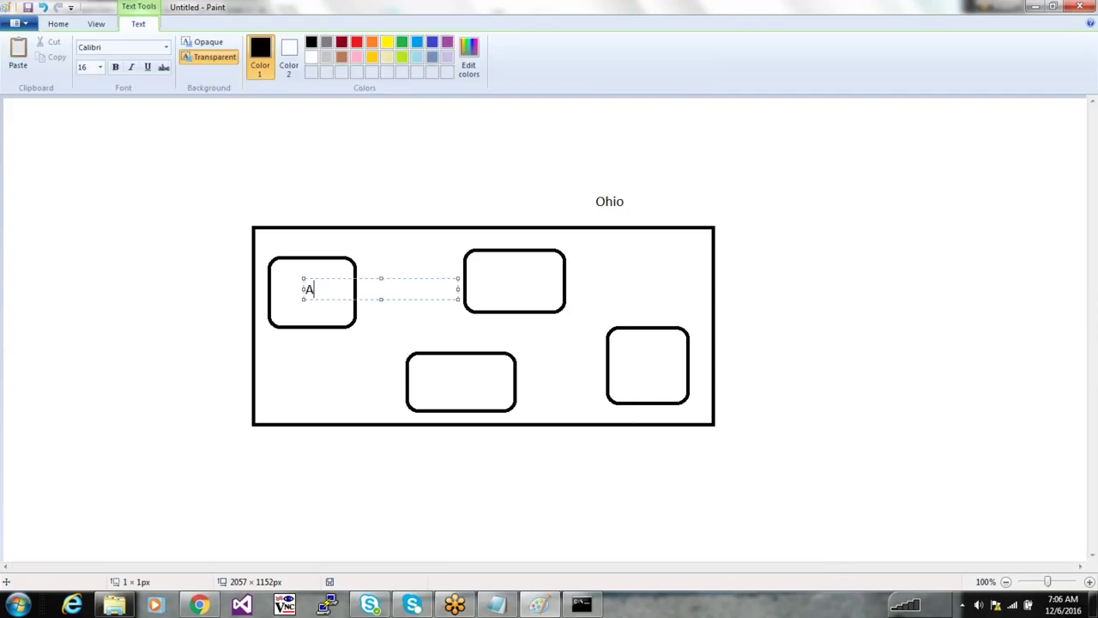
{"action": "left_click", "coordinate": [515, 296]}
{"action": "left_click", "coordinate": [498, 274]}
{"action": "type", "text": "A"}
{"action": "left_click", "coordinate": [405, 302]}
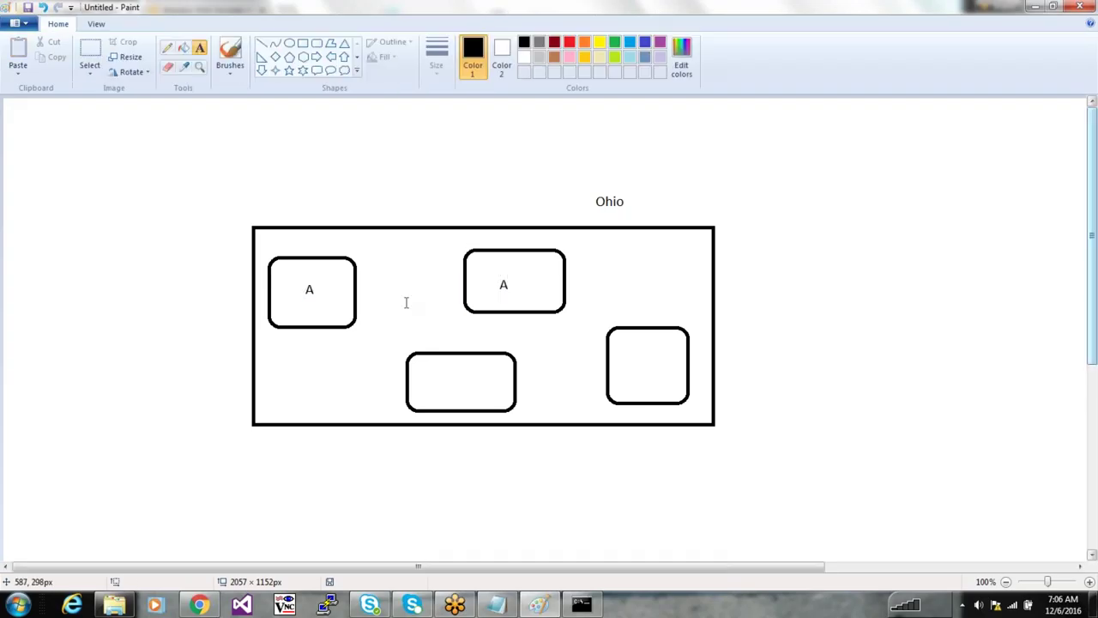
Cross out the left A box with two lines and minimise Paint
{"action": "left_click", "coordinate": [261, 42]}
{"action": "left_click_drag", "start_coordinate": [269, 250], "coordinate": [357, 344]}
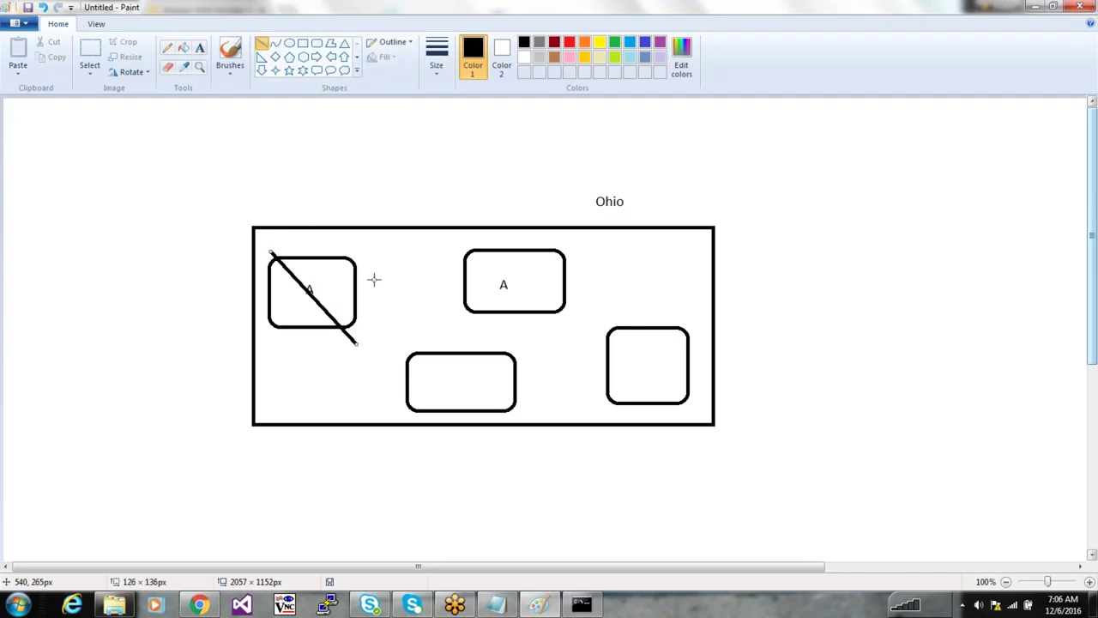
{"action": "left_click_drag", "start_coordinate": [378, 271], "coordinate": [265, 353]}
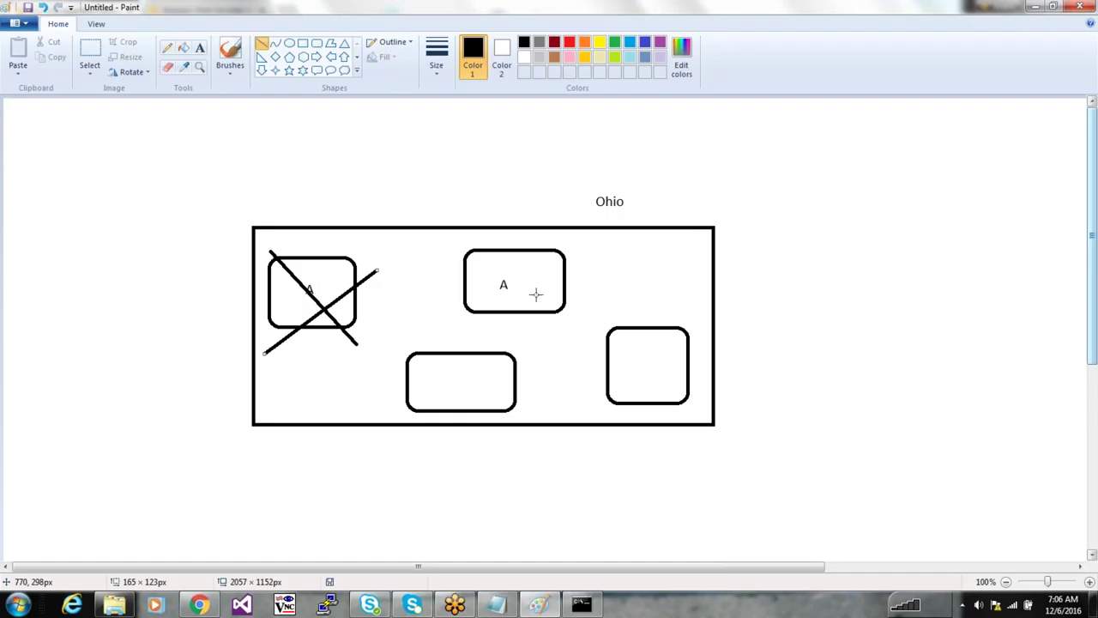
{"action": "left_click", "coordinate": [1035, 10]}
{"action": "left_click_drag", "start_coordinate": [553, 199], "coordinate": [507, 200]}
{"action": "left_click", "coordinate": [558, 206]}
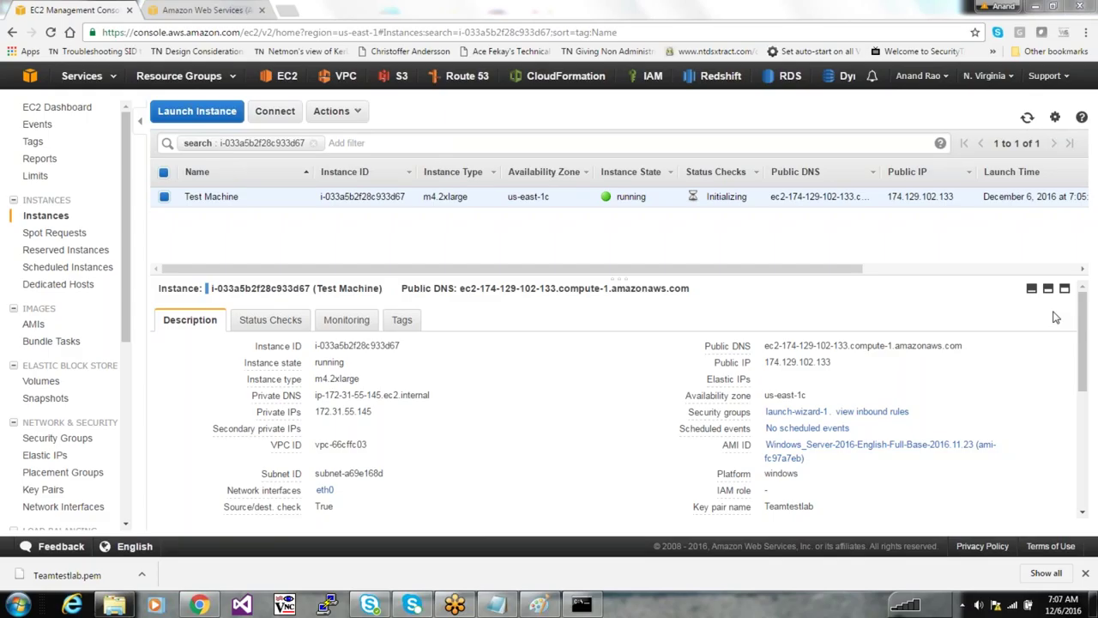
{"action": "left_click", "coordinate": [1010, 76]}
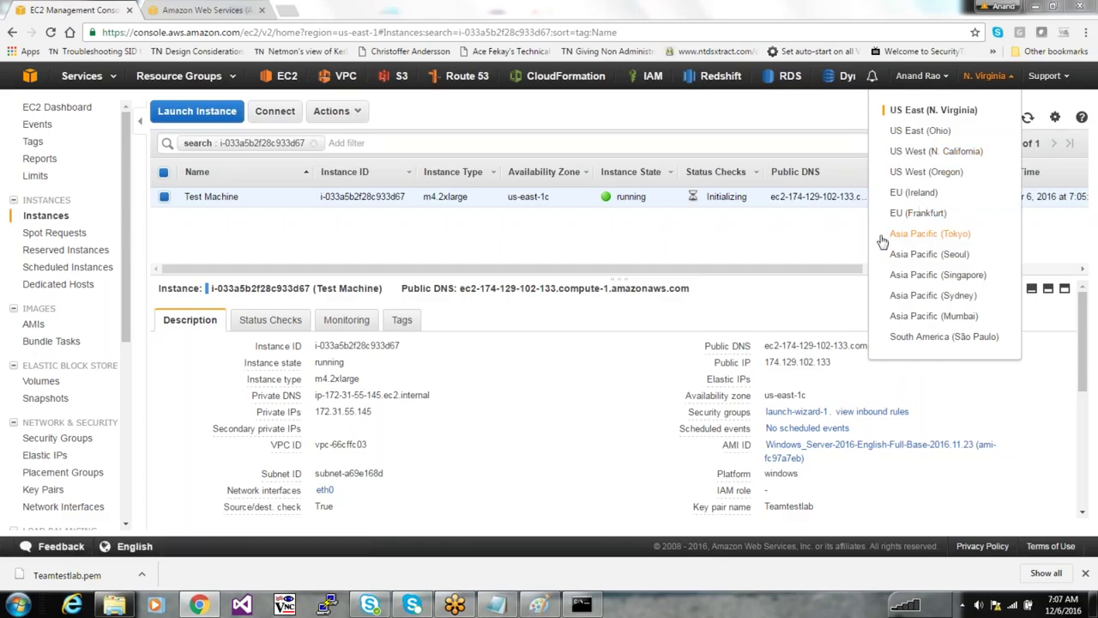
{"action": "left_click", "coordinate": [538, 605]}
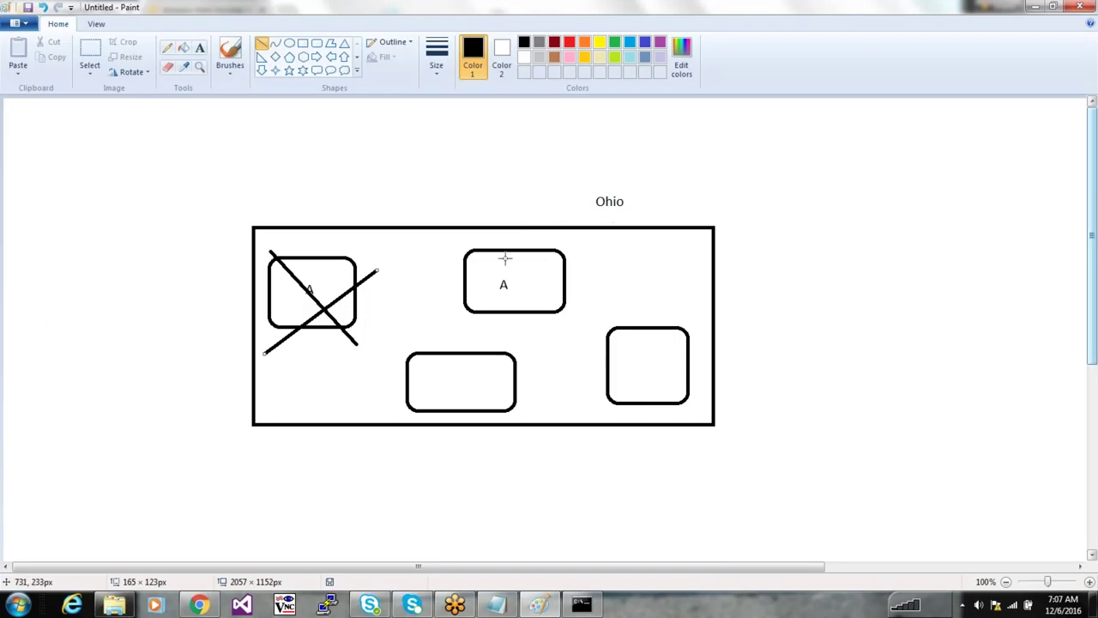
Remove the cross from the left A box and cross out the top-middle A box instead
{"action": "key", "text": "ctrl+z"}
{"action": "key", "text": "ctrl+z"}
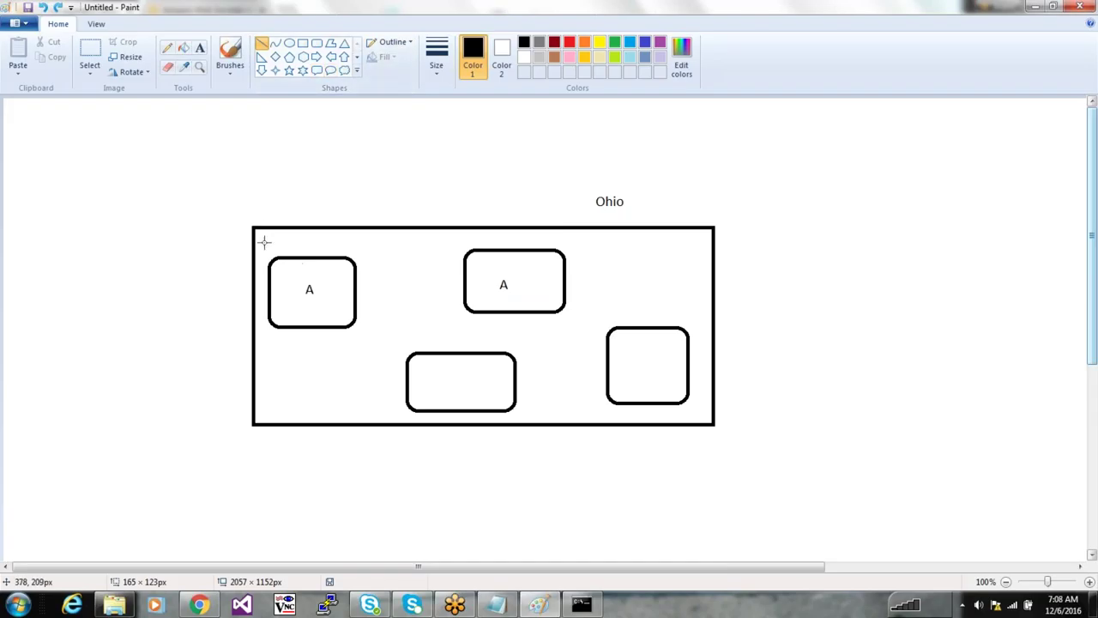
{"action": "left_click_drag", "start_coordinate": [264, 242], "coordinate": [354, 334]}
{"action": "left_click_drag", "start_coordinate": [392, 237], "coordinate": [270, 349]}
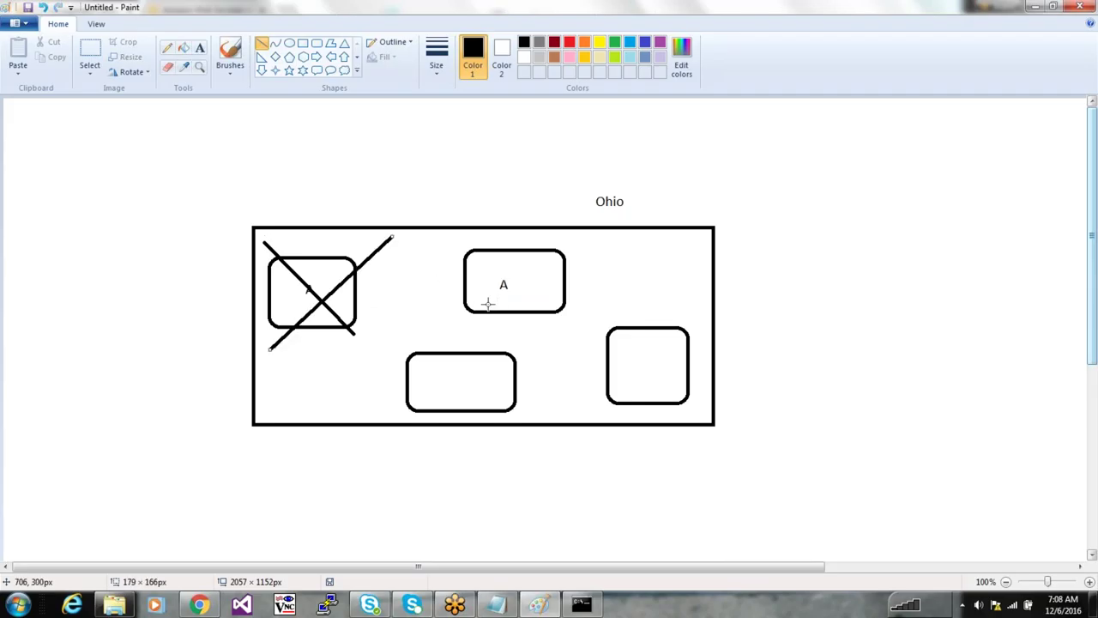
{"action": "key", "text": "ctrl+z"}
{"action": "key", "text": "ctrl+z"}
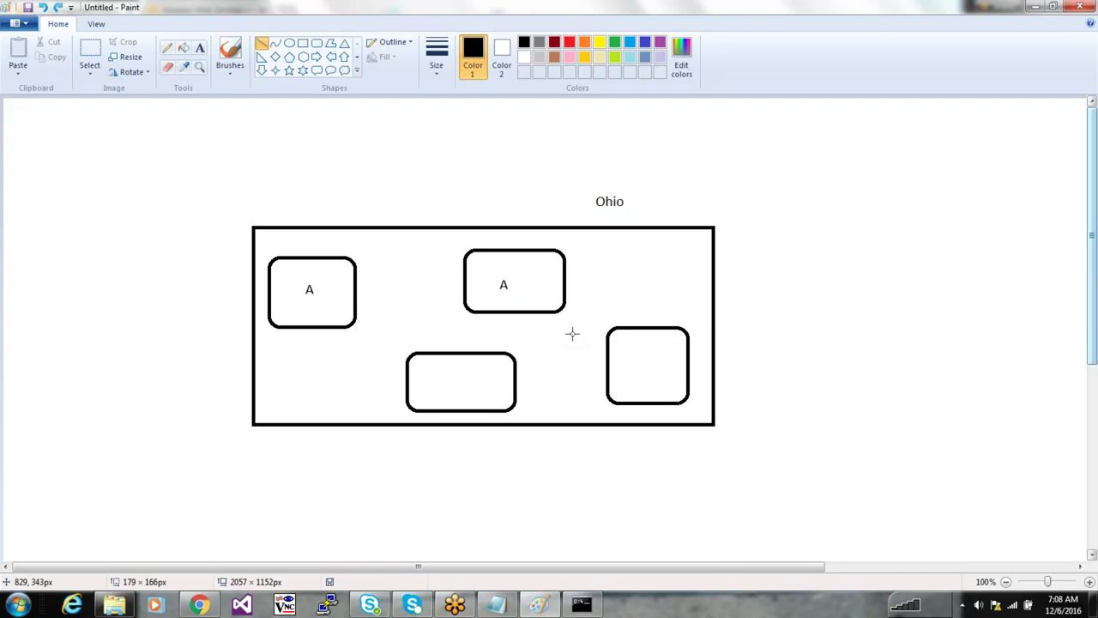
{"action": "left_click_drag", "start_coordinate": [468, 230], "coordinate": [612, 314]}
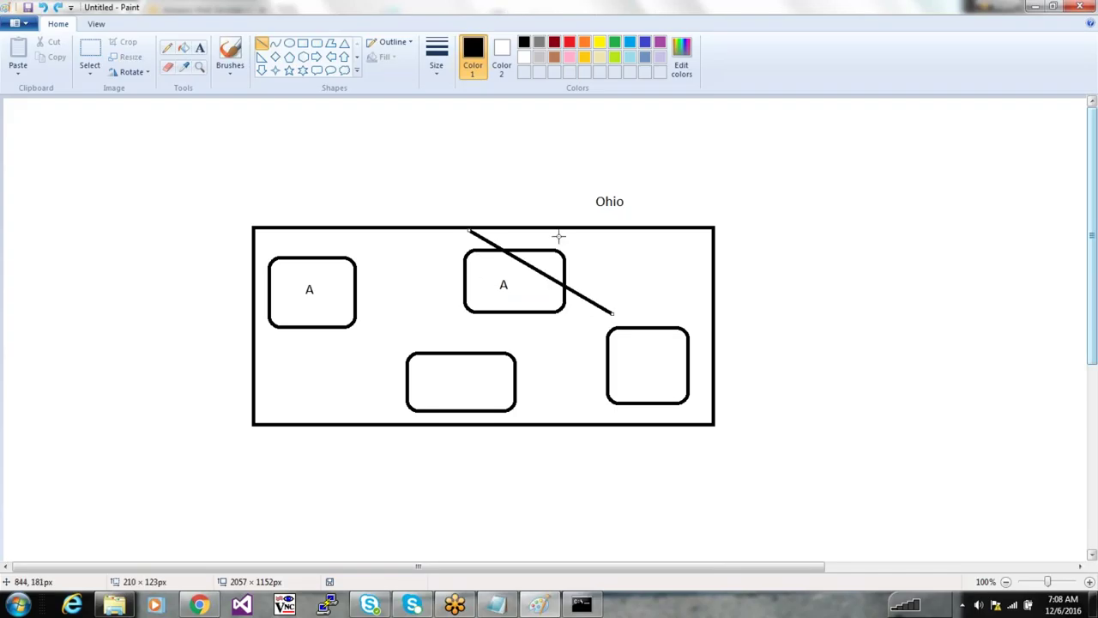
{"action": "left_click_drag", "start_coordinate": [566, 232], "coordinate": [431, 342]}
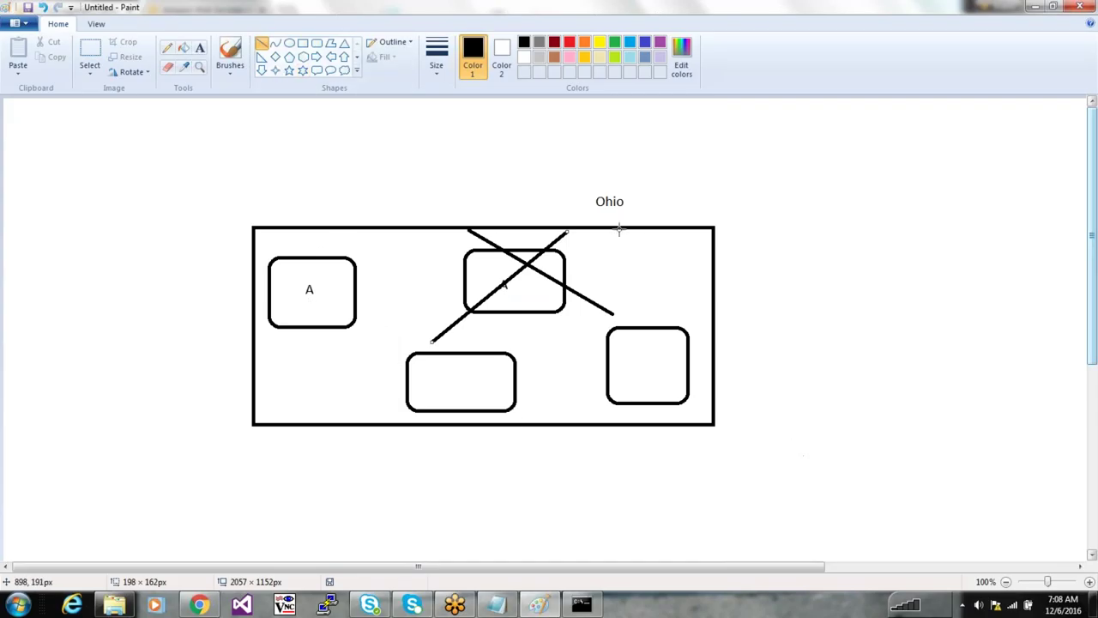
Switch between the AWS console's region list and Paint, ending on the console
{"action": "key", "text": "alt+Tab"}
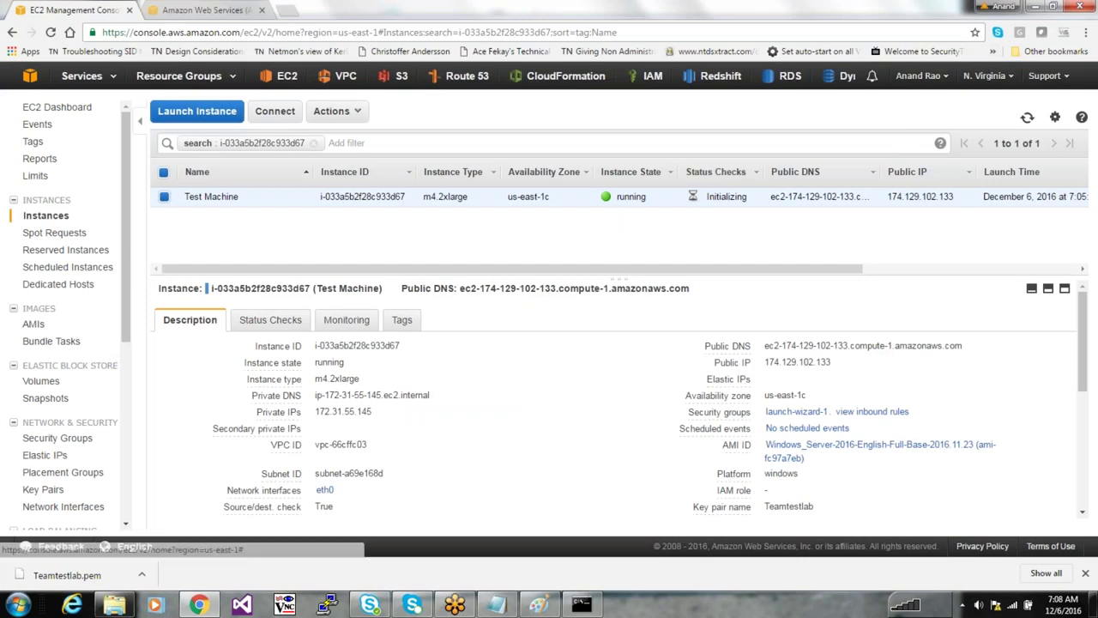
{"action": "left_click", "coordinate": [986, 75]}
{"action": "key", "text": "alt+Tab"}
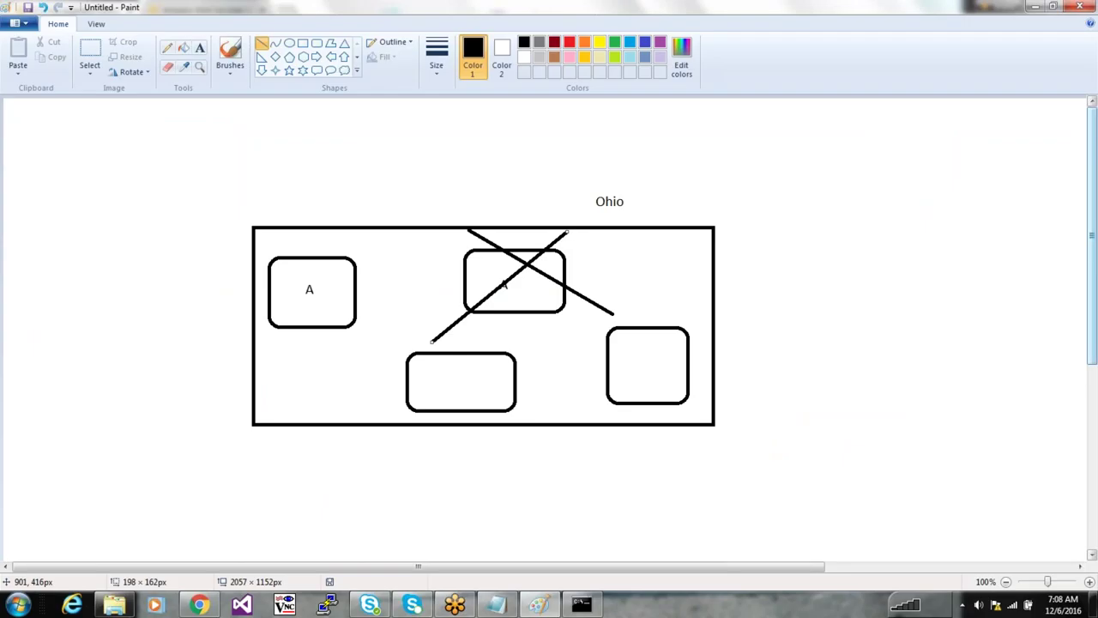
{"action": "key", "text": "alt+Tab"}
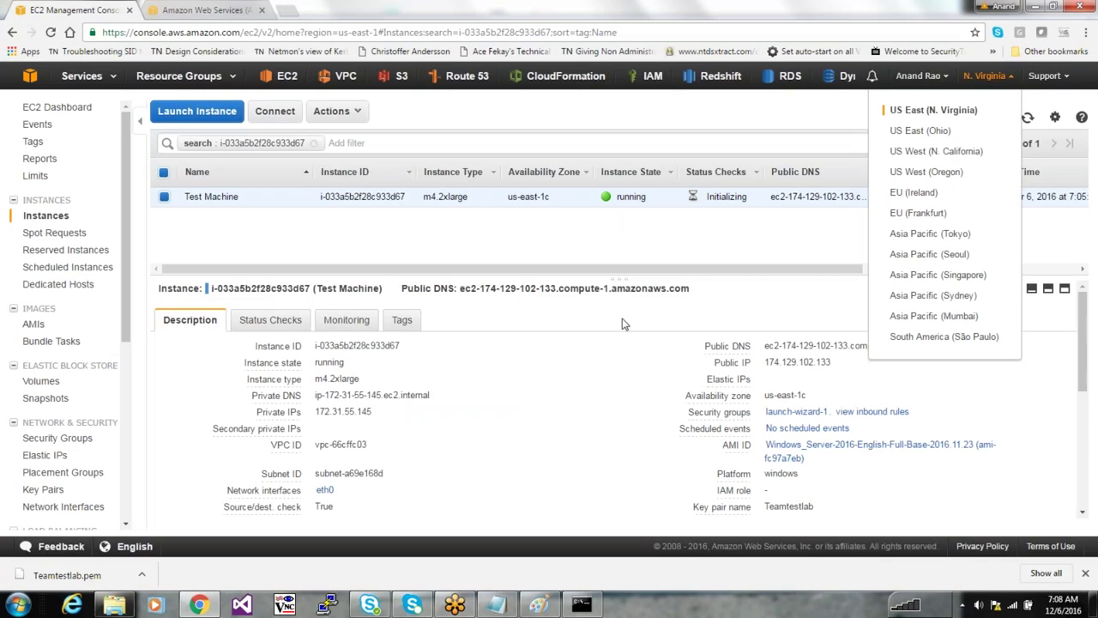
Point out the instance's availability zone, running state and Initializing status checks
{"action": "left_click", "coordinate": [624, 323]}
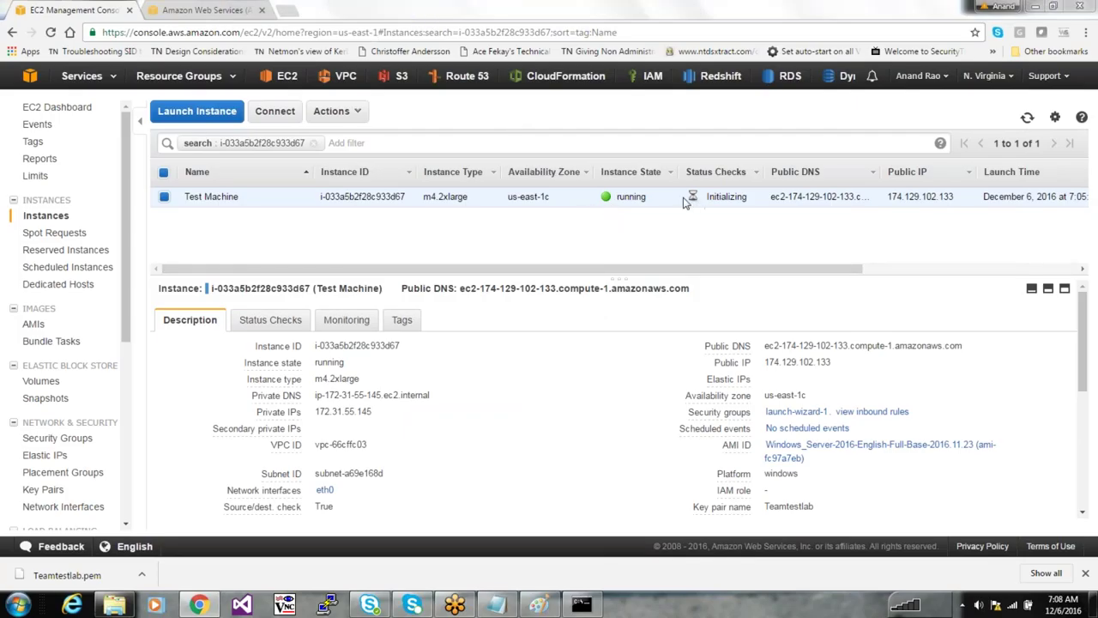
{"action": "double_click", "coordinate": [528, 197]}
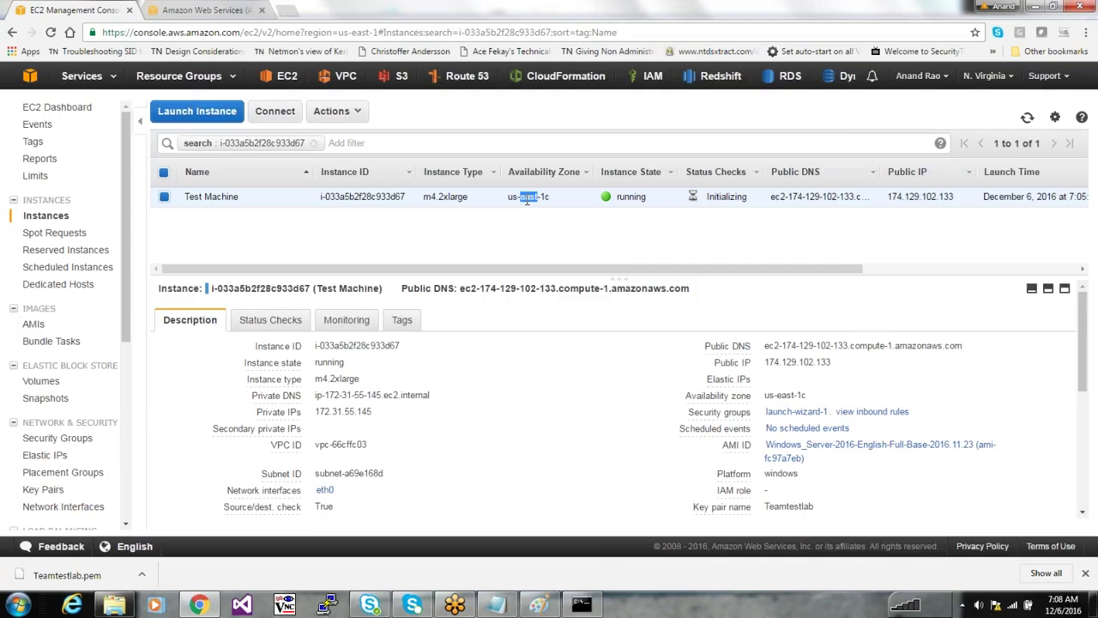
{"action": "double_click", "coordinate": [631, 196]}
{"action": "double_click", "coordinate": [724, 196]}
{"action": "left_click", "coordinate": [721, 215]}
Highlight the public DNS name and public IP 174.129.102.133
{"action": "double_click", "coordinate": [811, 197]}
{"action": "left_click", "coordinate": [811, 197]}
{"action": "triple_click", "coordinate": [812, 196]}
{"action": "left_click_drag", "start_coordinate": [953, 197], "coordinate": [887, 196]}
{"action": "left_click", "coordinate": [910, 218]}
Highlight private IP 172.31.55.145 and the public IP in the details pane, then bring up Notepad
{"action": "left_click_drag", "start_coordinate": [377, 412], "coordinate": [319, 412]}
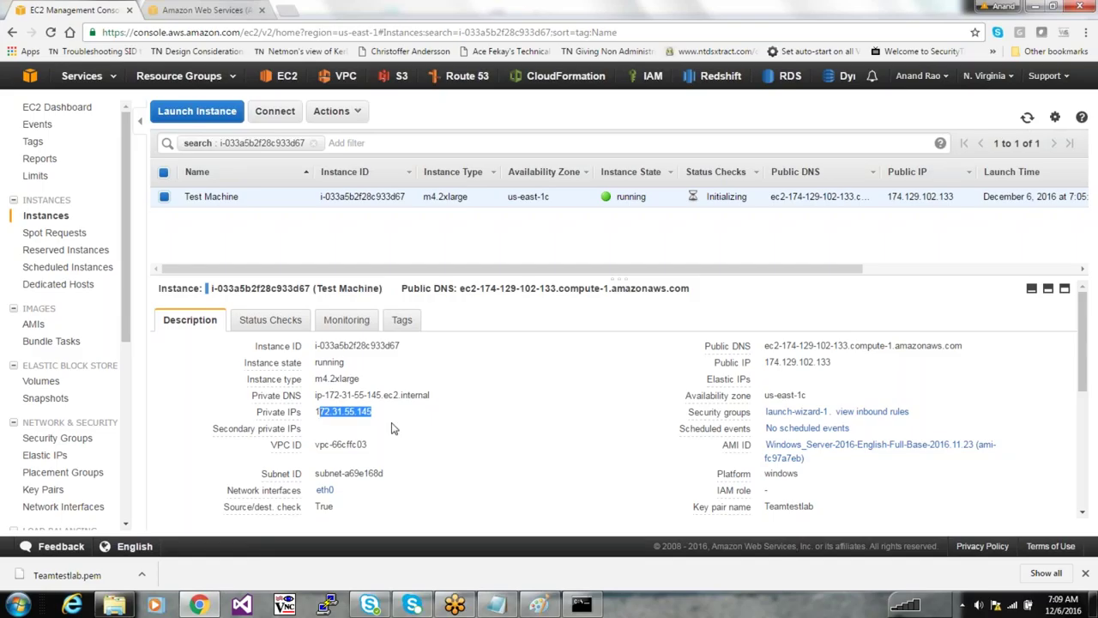
{"action": "left_click", "coordinate": [391, 425]}
{"action": "left_click_drag", "start_coordinate": [385, 412], "coordinate": [247, 415]}
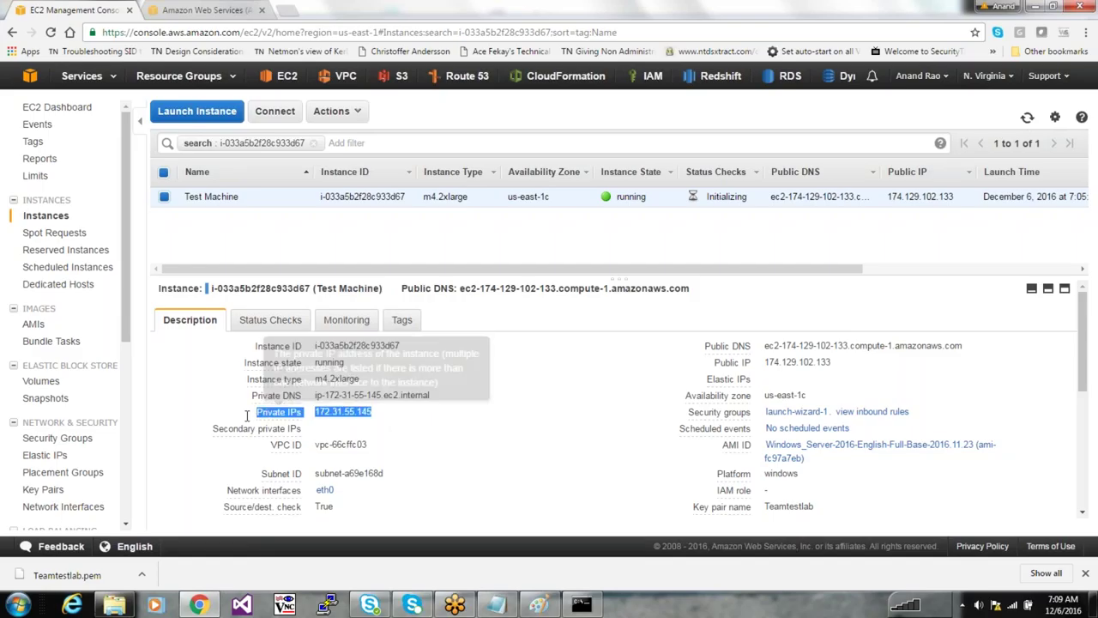
{"action": "left_click_drag", "start_coordinate": [836, 362], "coordinate": [714, 367]}
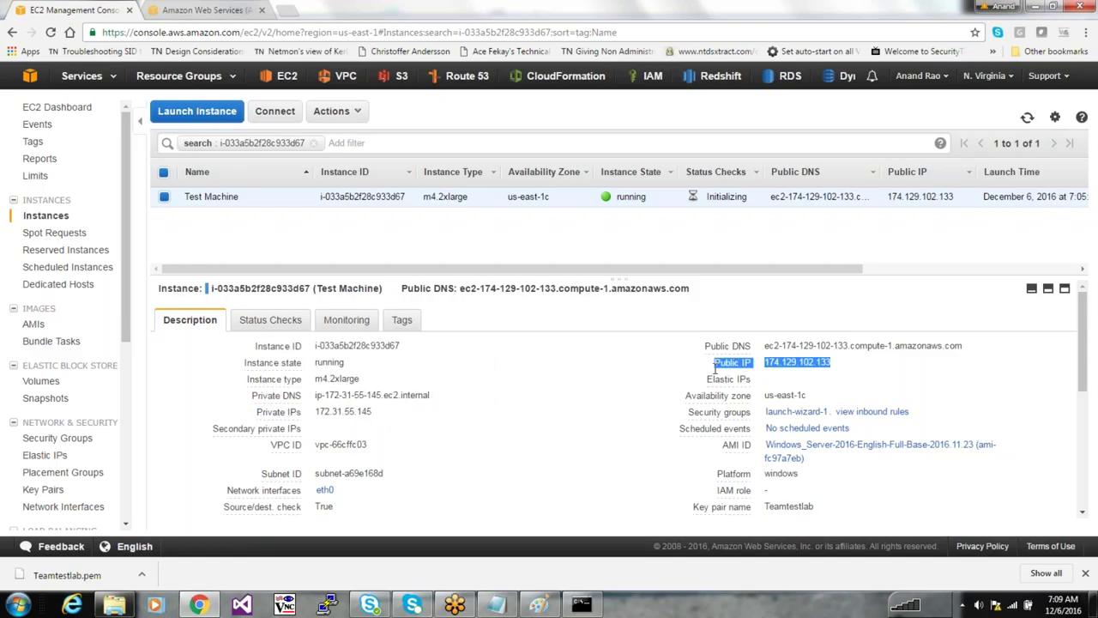
{"action": "left_click", "coordinate": [712, 368]}
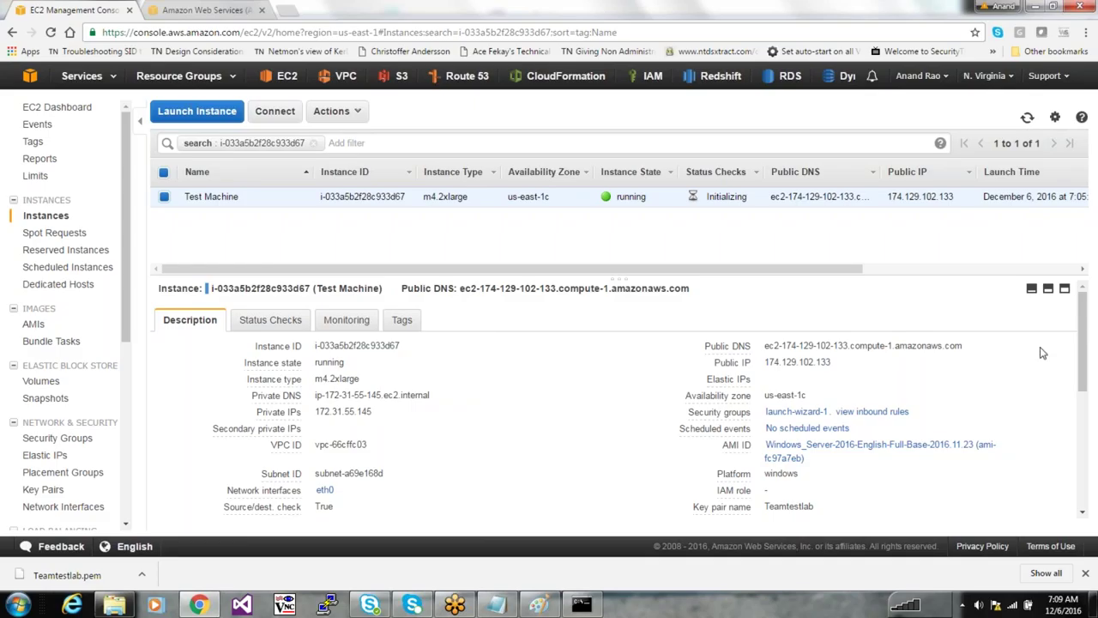
{"action": "triple_click", "coordinate": [686, 364]}
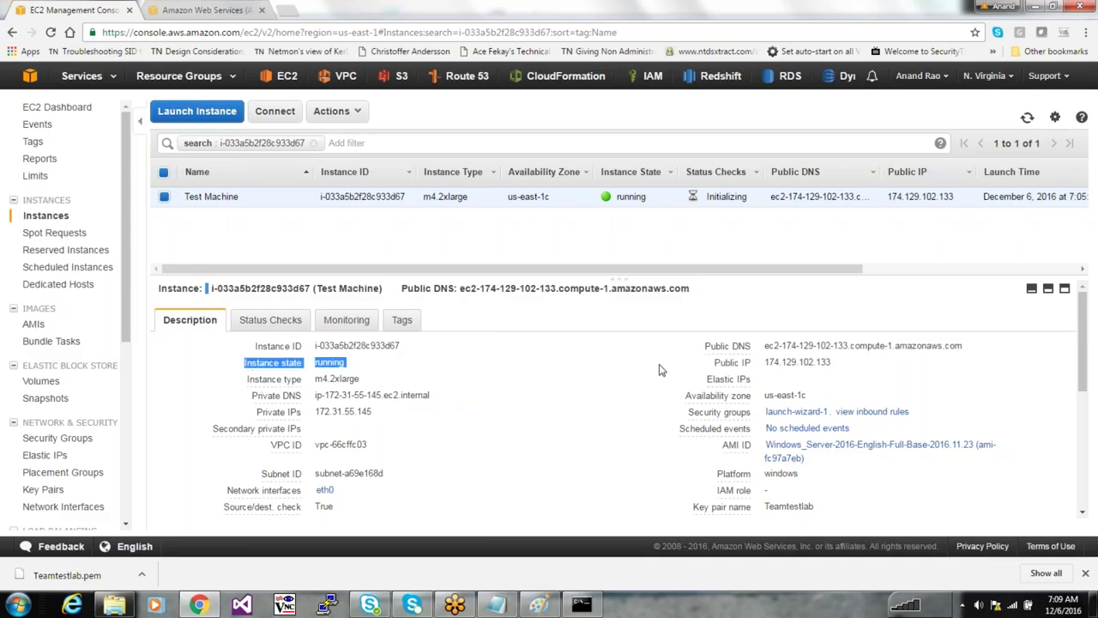
{"action": "left_click", "coordinate": [496, 604]}
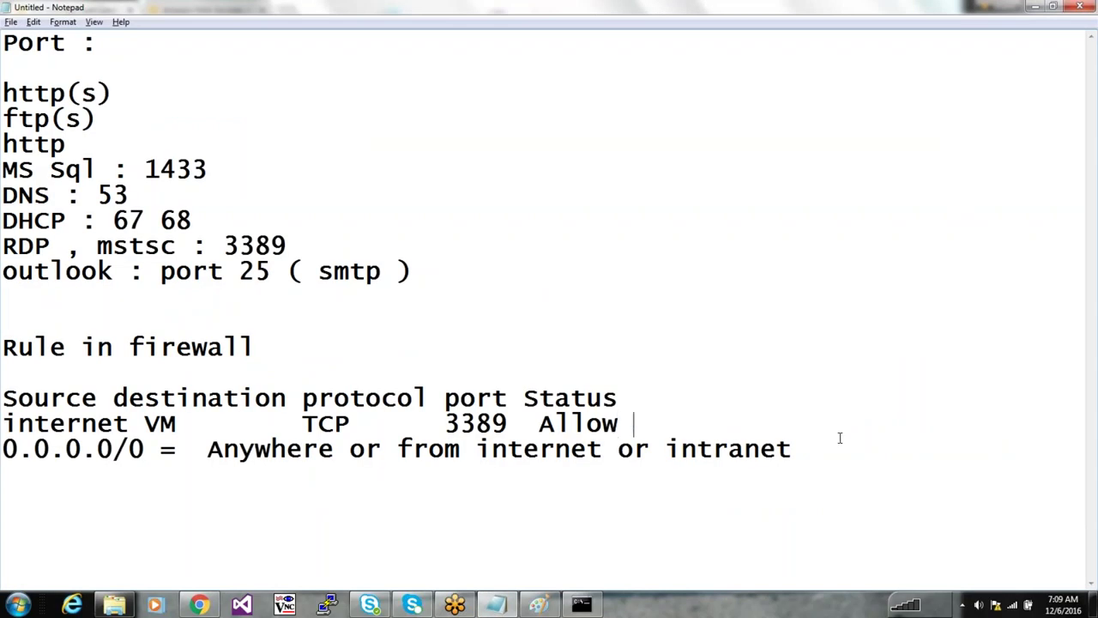
Add the lines 'Public / private Ip' and 'DNS , DHCP' to the notes
{"action": "key", "text": "Down"}
{"action": "key", "text": "Down"}
{"action": "key", "text": "Down"}
{"action": "key", "text": "Down"}
{"action": "type", "text": "Publci"}
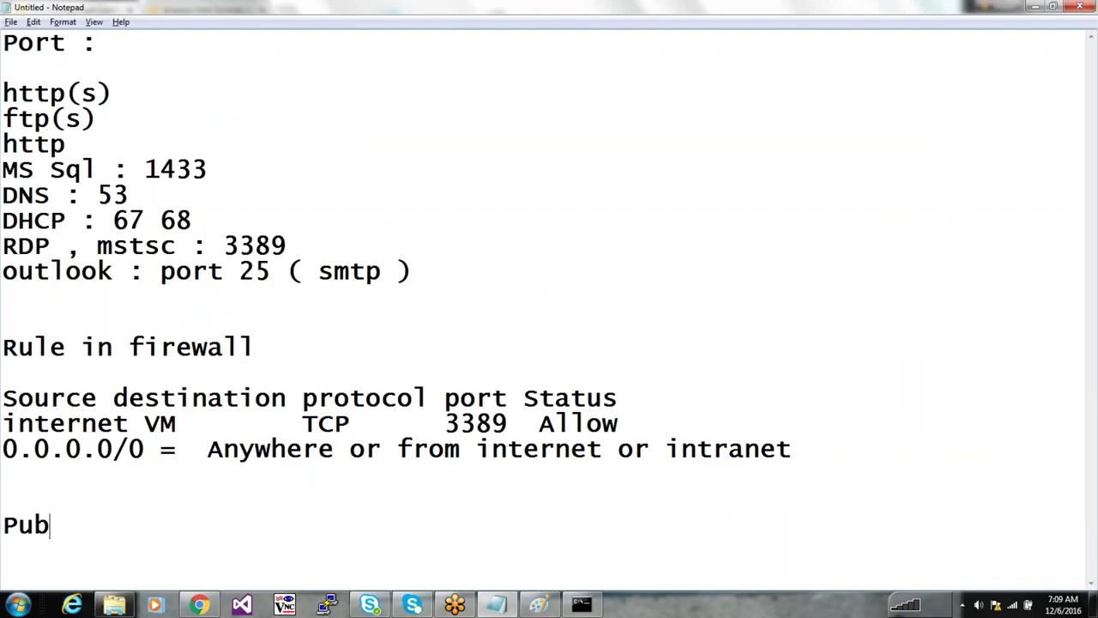
{"action": "key", "text": "BackSpace"}
{"action": "key", "text": "BackSpace"}
{"action": "type", "text": "ic IP"}
{"action": "key", "text": "BackSpace"}
{"action": "key", "text": "BackSpace"}
{"action": "key", "text": "BackSpace"}
{"action": "type", "text": "/"}
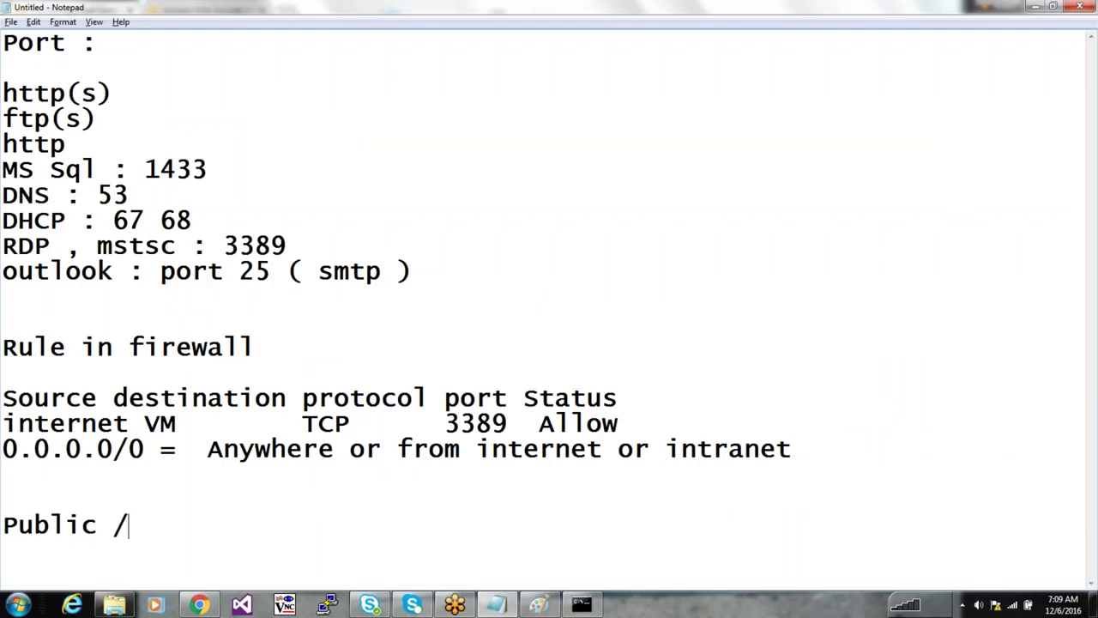
{"action": "type", "text": " private Ip"}
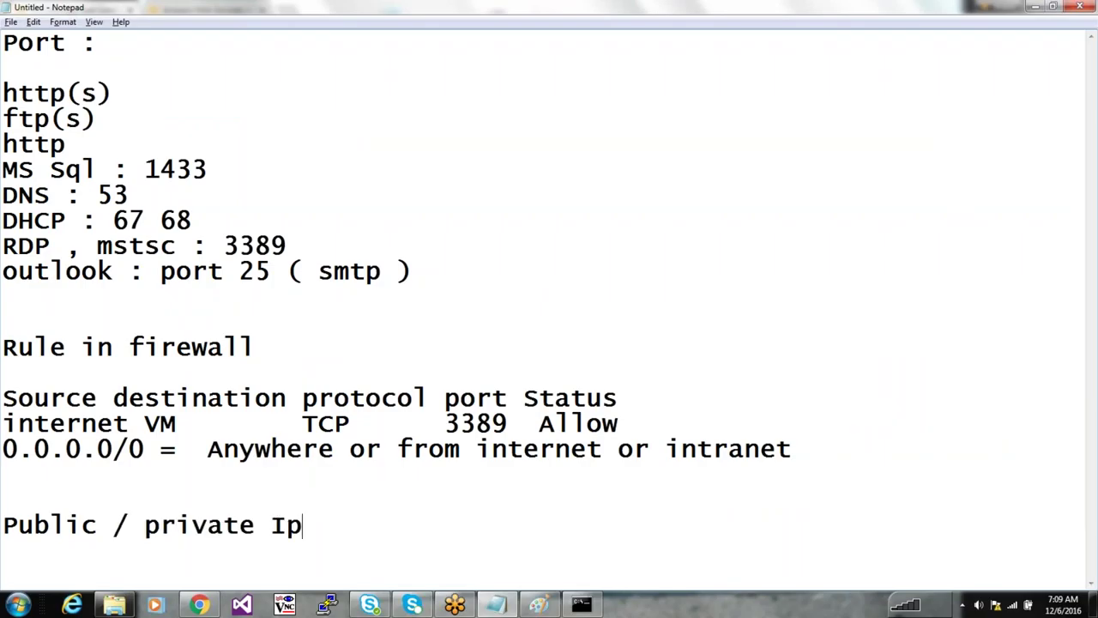
{"action": "key", "text": "Return"}
{"action": "type", "text": "DNS , DHCP"}
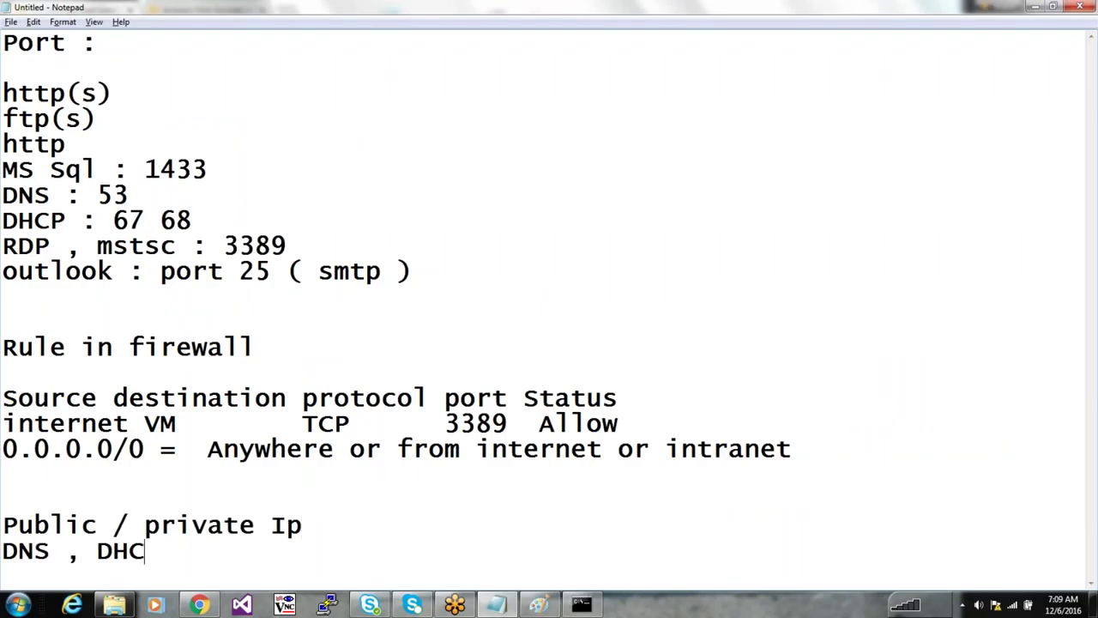
{"action": "key", "text": "Return"}
{"action": "key", "text": "Return"}
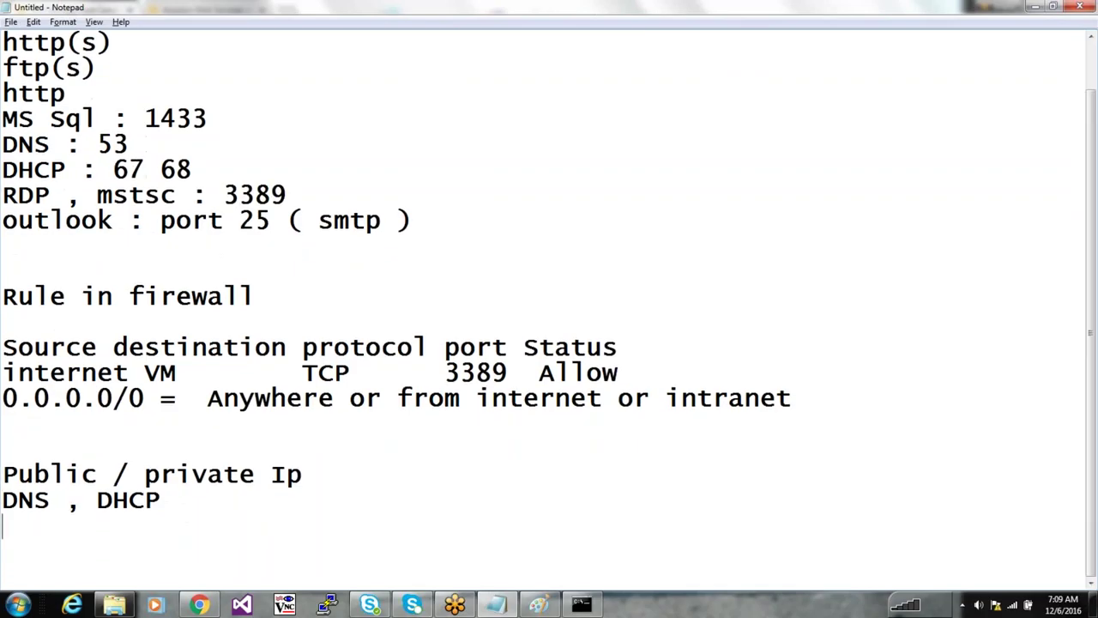
Add lines 'class A', 'Class B', 'Class C' and 'loopback ip 127', select them, and return to the console
{"action": "type", "text": "class A"}
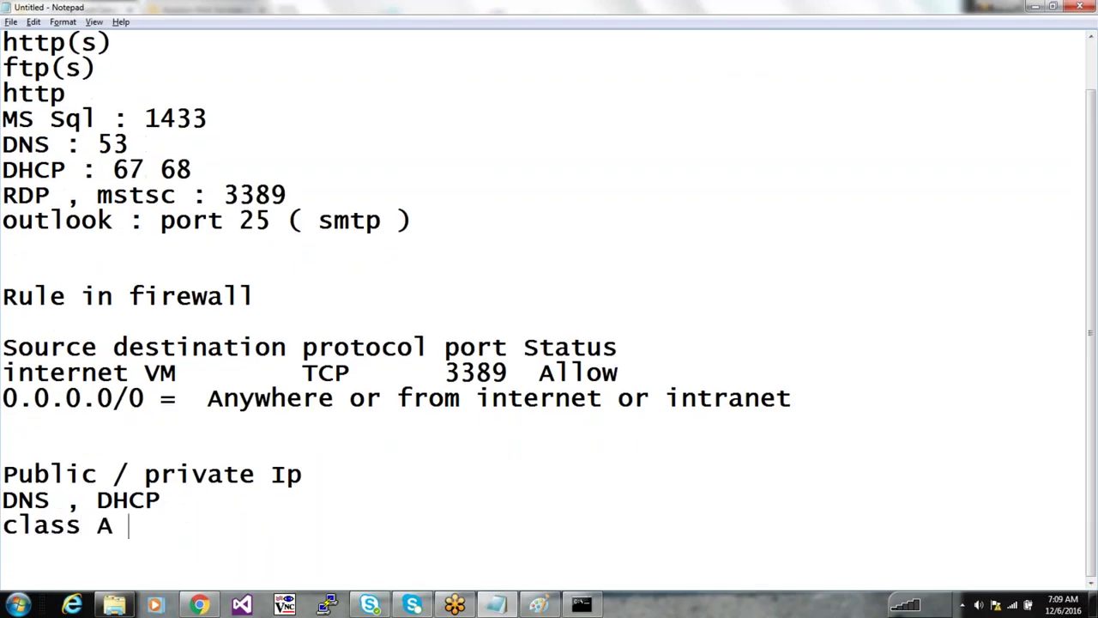
{"action": "key", "text": "Return"}
{"action": "type", "text": "Class B"}
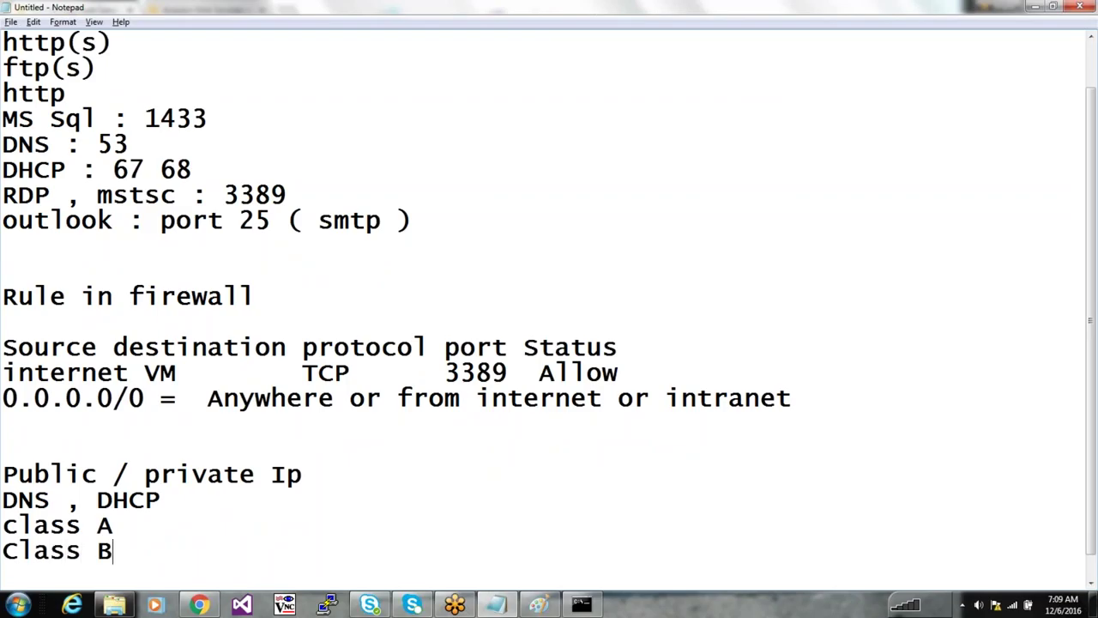
{"action": "key", "text": "Return"}
{"action": "type", "text": "Class C"}
{"action": "key", "text": "Return"}
{"action": "type", "text": "loopback iu"}
{"action": "key", "text": "BackSpace"}
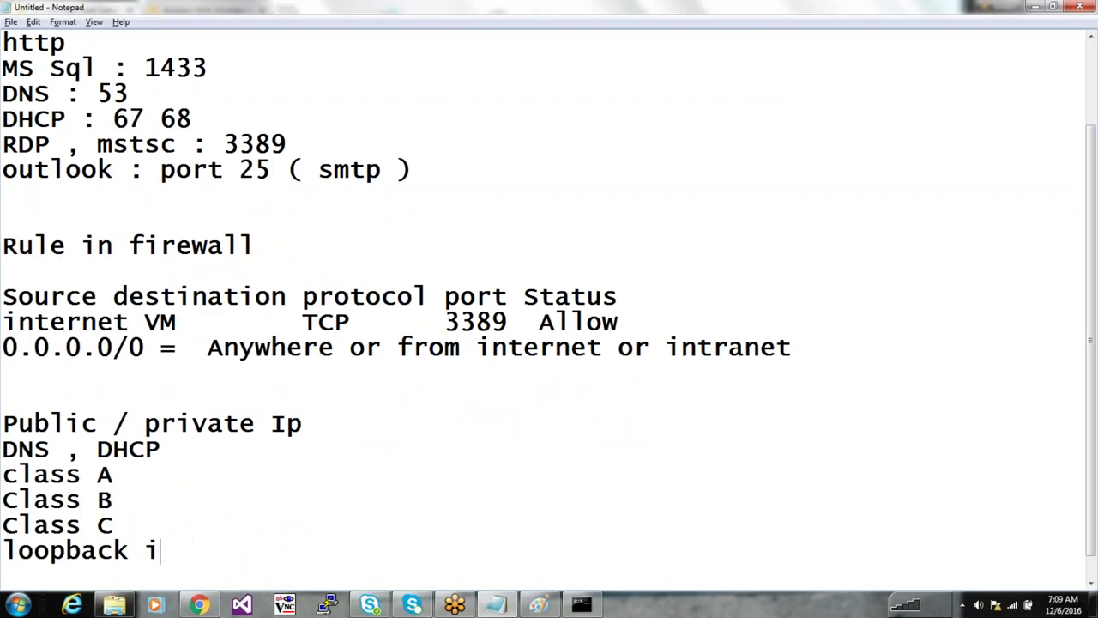
{"action": "type", "text": "p 127 "}
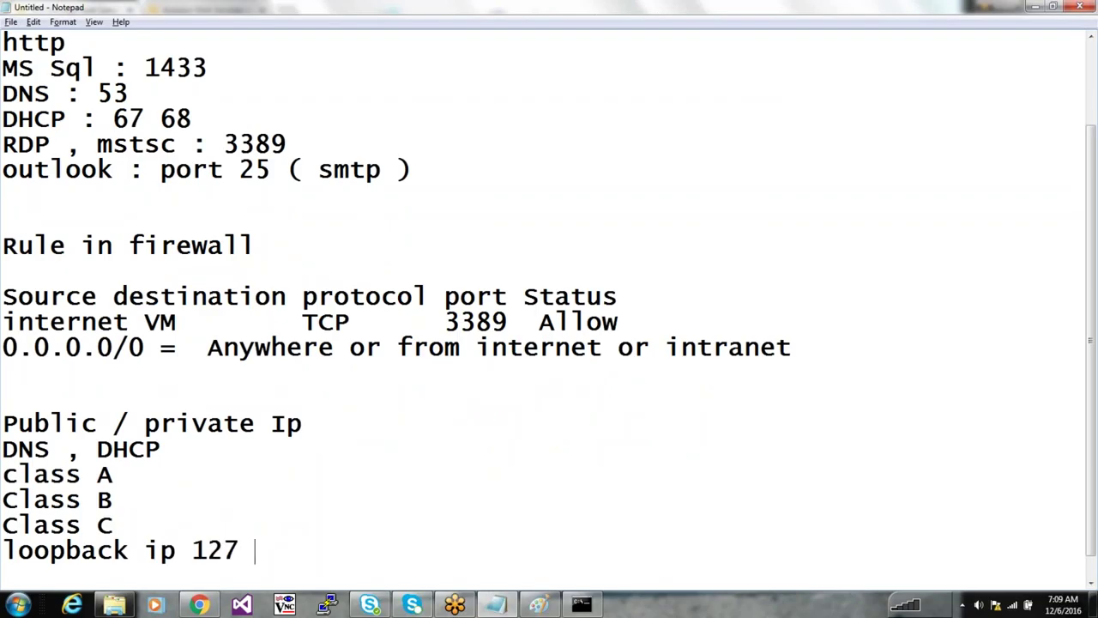
{"action": "type", "text": "..."}
{"action": "key", "text": "BackSpace"}
{"action": "key", "text": "BackSpace"}
{"action": "key", "text": "BackSpace"}
{"action": "key", "text": "Return"}
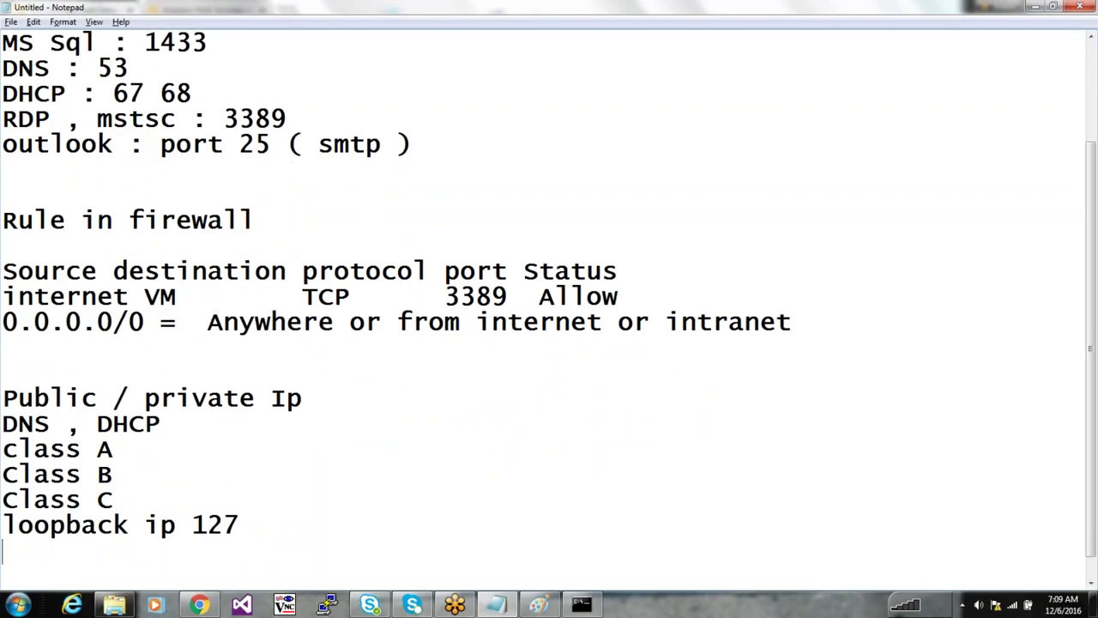
{"action": "key", "text": "shift+Up"}
{"action": "key", "text": "shift+Up"}
{"action": "key", "text": "shift+Up"}
{"action": "key", "text": "shift+Up"}
{"action": "key", "text": "shift+Up"}
{"action": "key", "text": "shift+Up"}
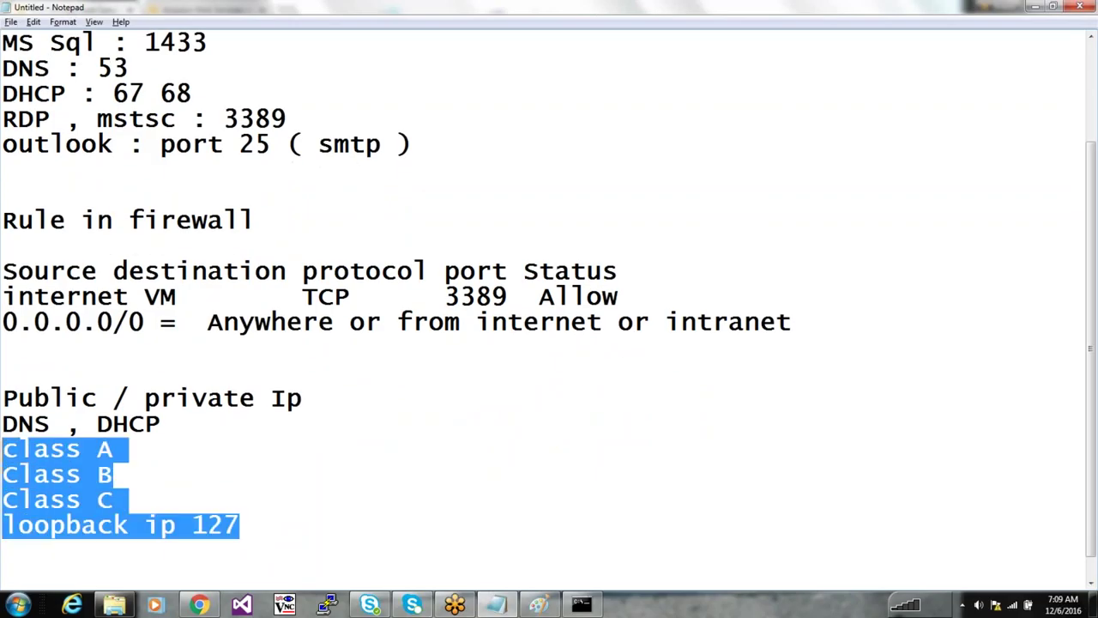
{"action": "key", "text": "alt+Tab"}
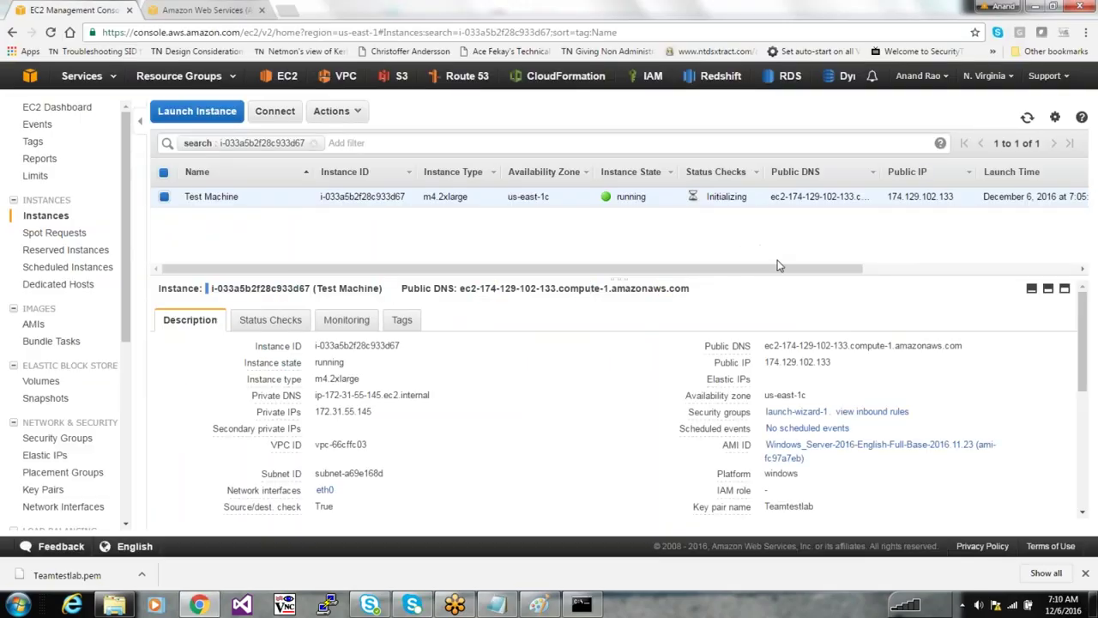
Highlight the instance's VPC ID and Teamtestlab key pair name in the details pane
{"action": "left_click_drag", "start_coordinate": [779, 268], "coordinate": [976, 268]}
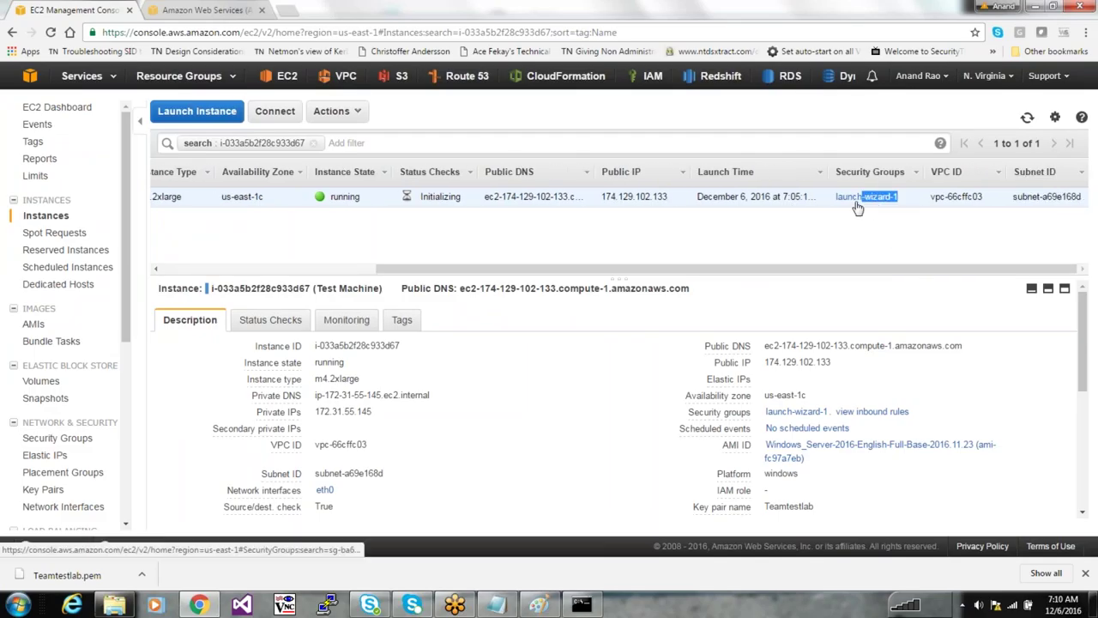
{"action": "double_click", "coordinate": [976, 197]}
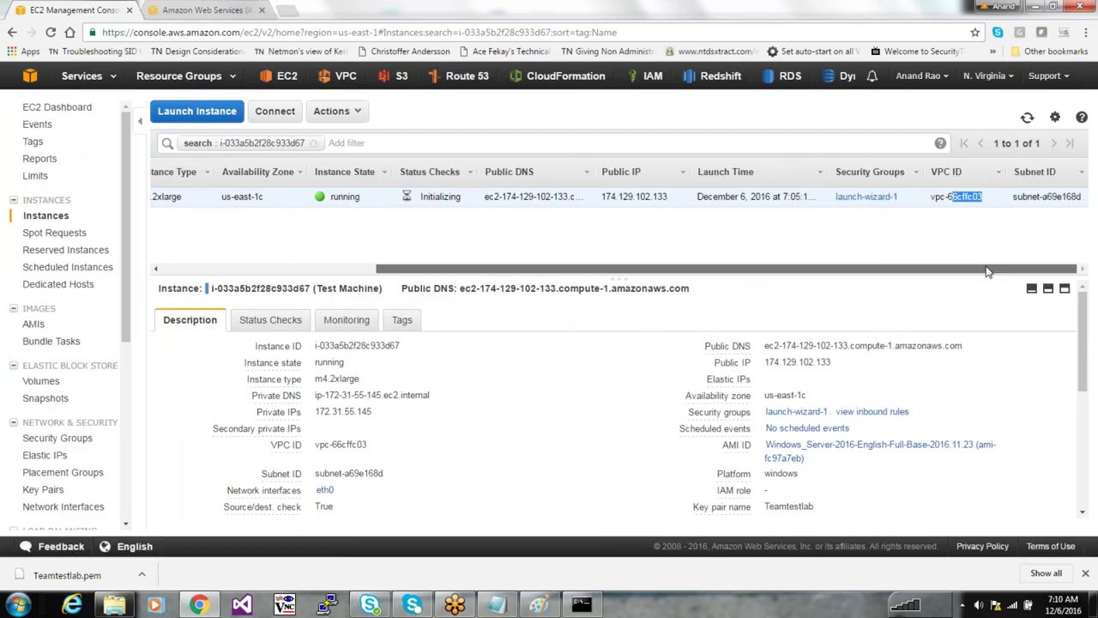
{"action": "left_click", "coordinate": [884, 261]}
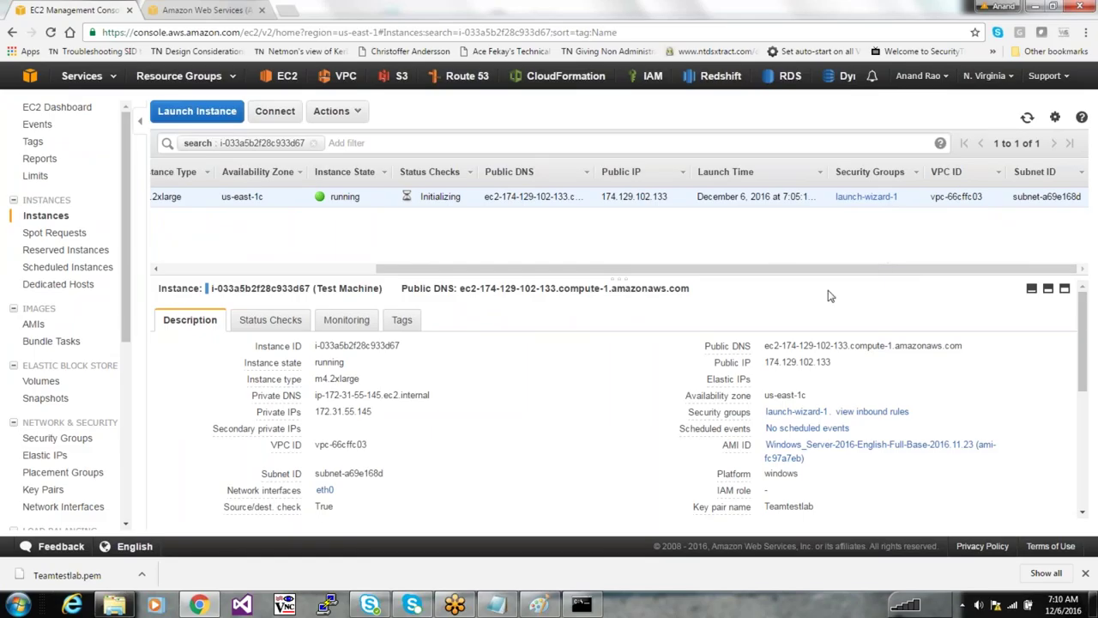
{"action": "left_click_drag", "start_coordinate": [868, 268], "coordinate": [654, 268]}
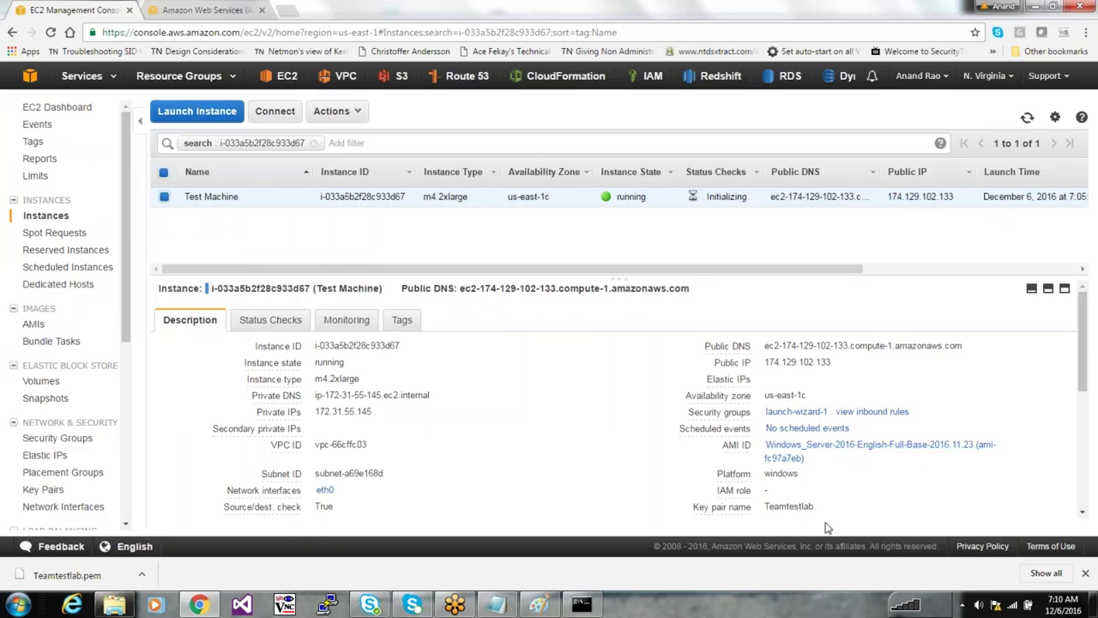
{"action": "double_click", "coordinate": [788, 506]}
{"action": "left_click", "coordinate": [808, 503]}
Scroll down to point out the owner account number and launch time
{"action": "scroll", "coordinate": [807, 507], "scroll_direction": "down", "scroll_amount": 1}
{"action": "left_click_drag", "start_coordinate": [820, 411], "coordinate": [755, 414]}
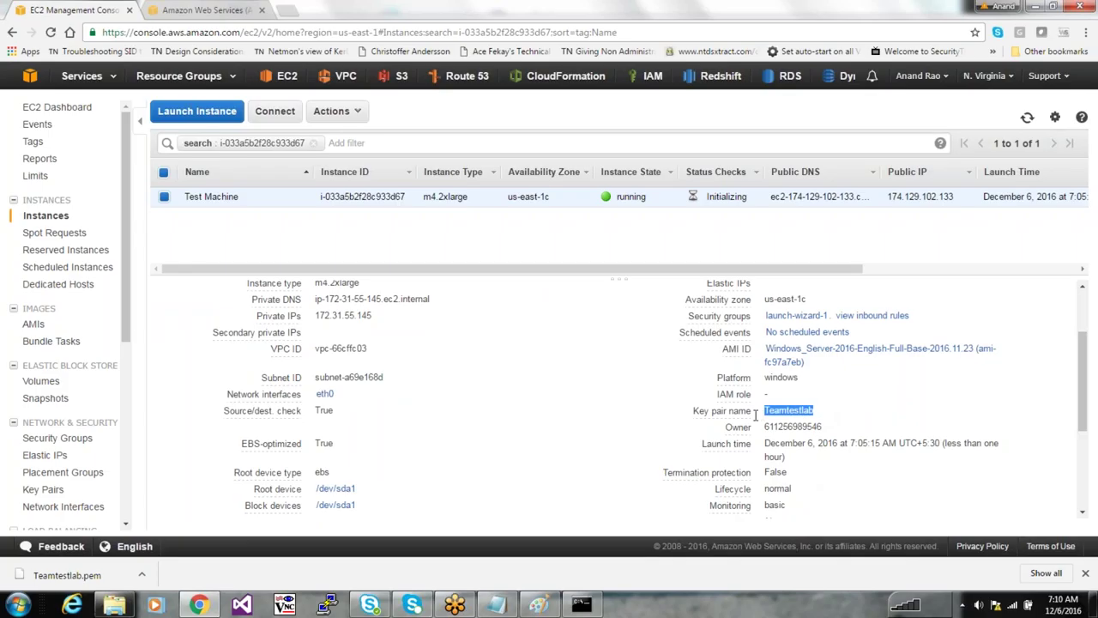
{"action": "left_click_drag", "start_coordinate": [824, 426], "coordinate": [763, 430]}
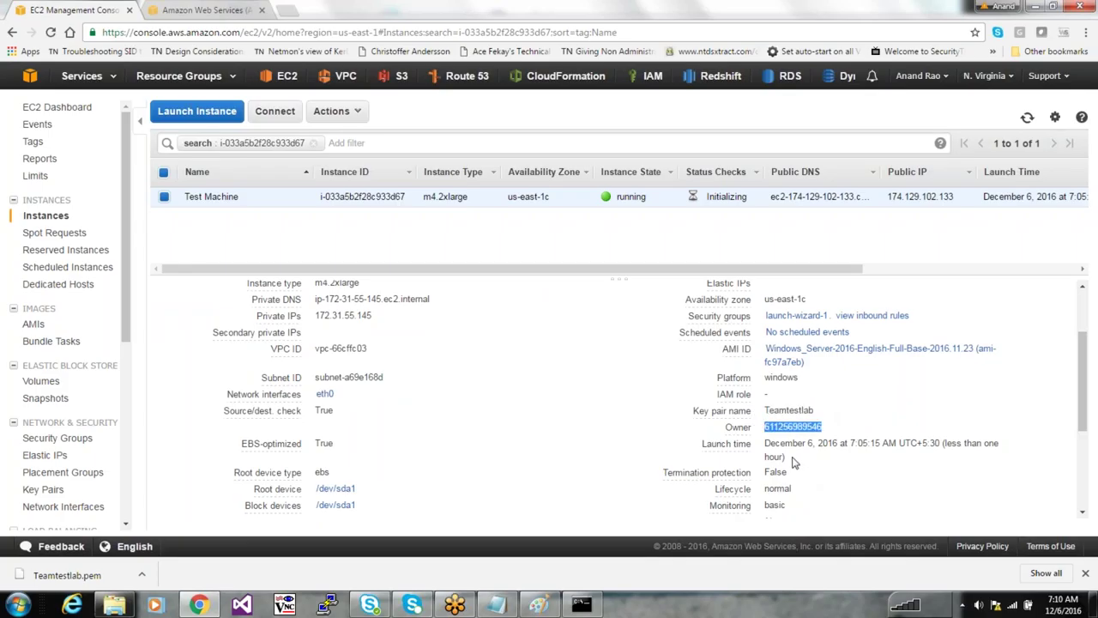
{"action": "left_click_drag", "start_coordinate": [793, 461], "coordinate": [775, 445]}
{"action": "left_click", "coordinate": [770, 450]}
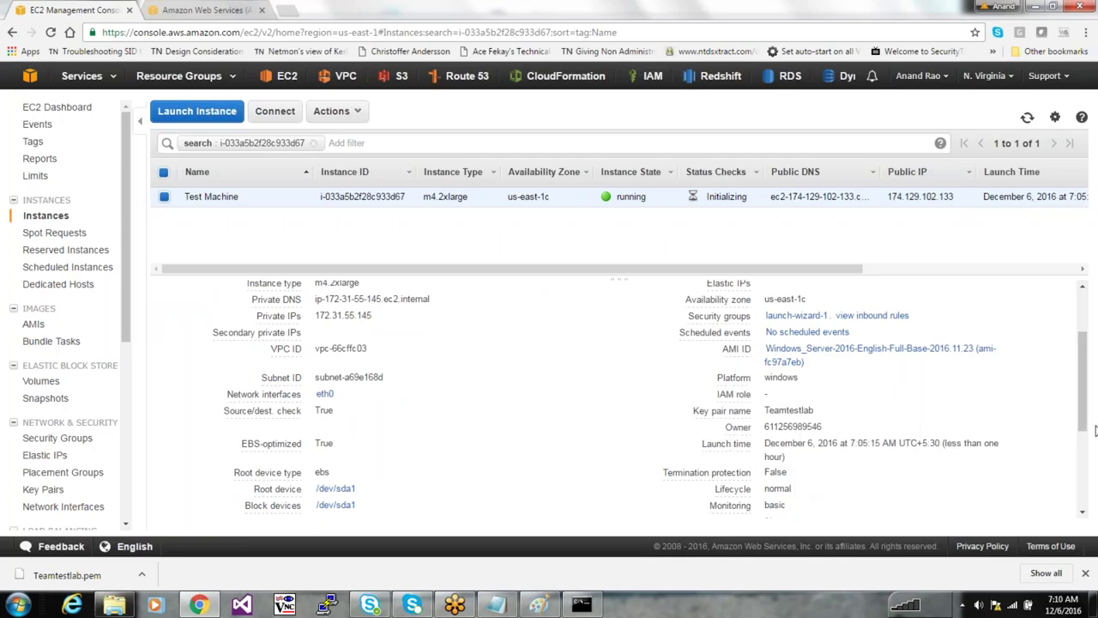
Enlarge the details pane and show the Status Checks tab
{"action": "left_click_drag", "start_coordinate": [1086, 417], "coordinate": [1066, 313]}
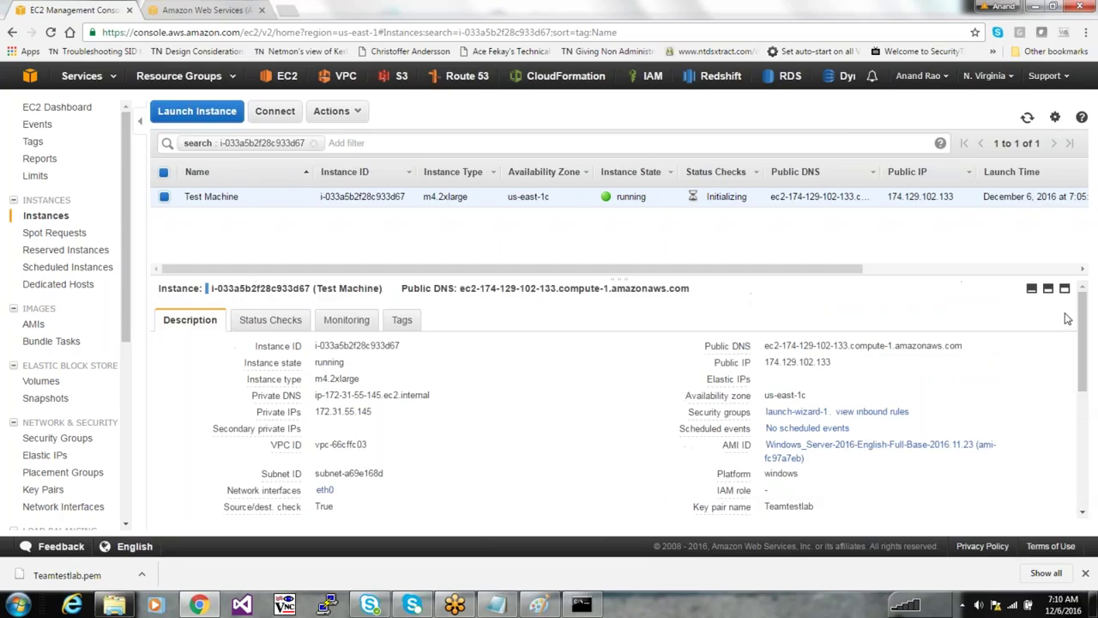
{"action": "mouse_move", "coordinate": [727, 347]}
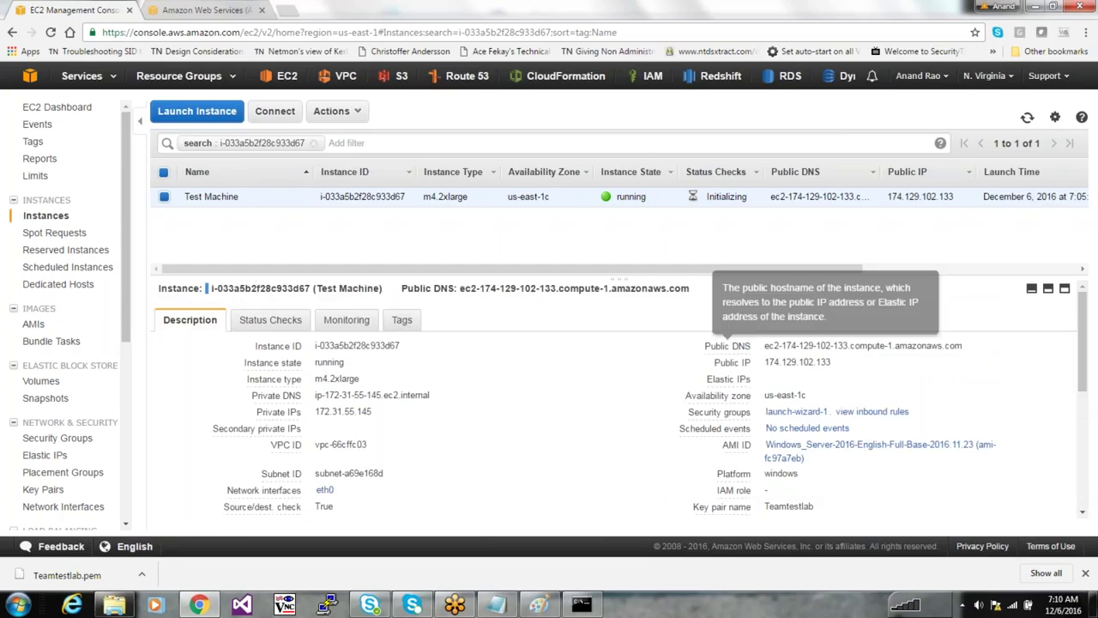
{"action": "left_click", "coordinate": [1049, 292]}
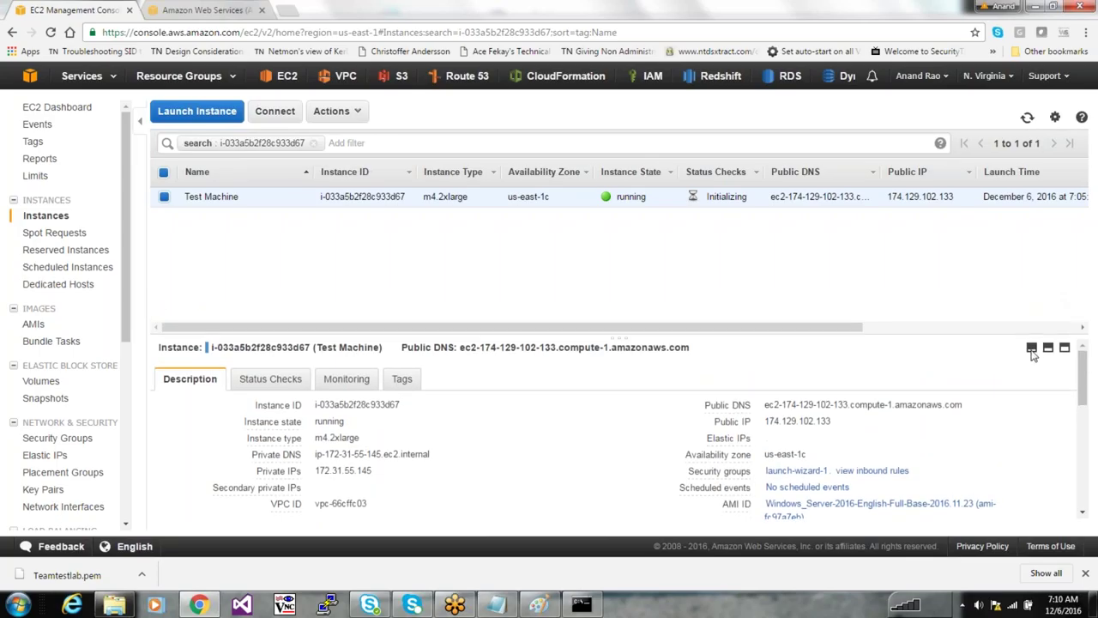
{"action": "left_click", "coordinate": [1031, 348]}
{"action": "left_click", "coordinate": [1066, 500]}
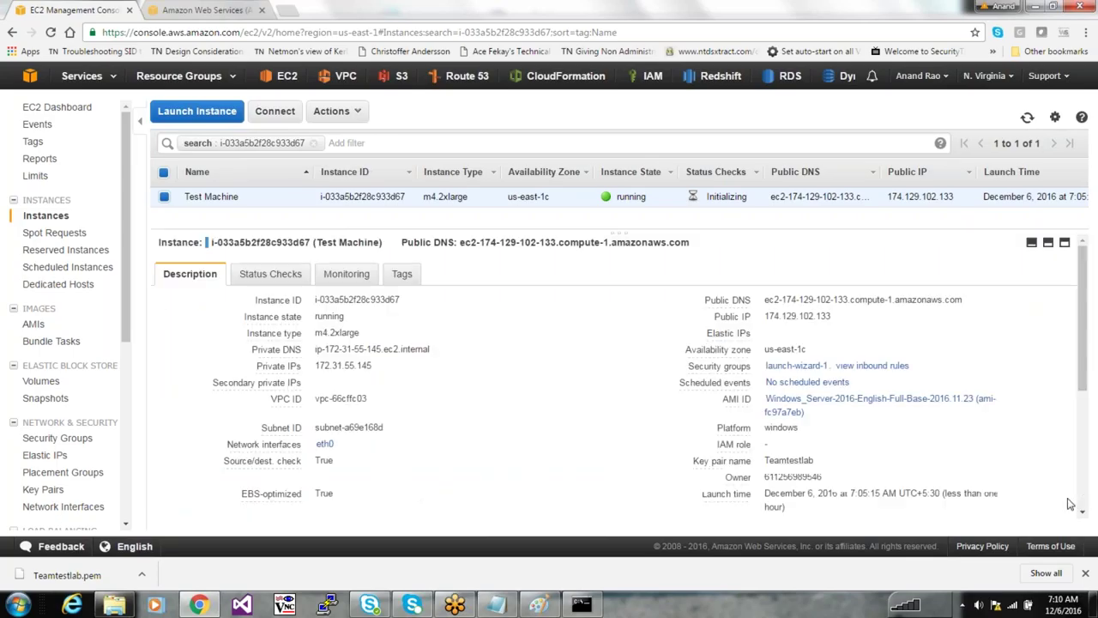
{"action": "left_click", "coordinate": [270, 254]}
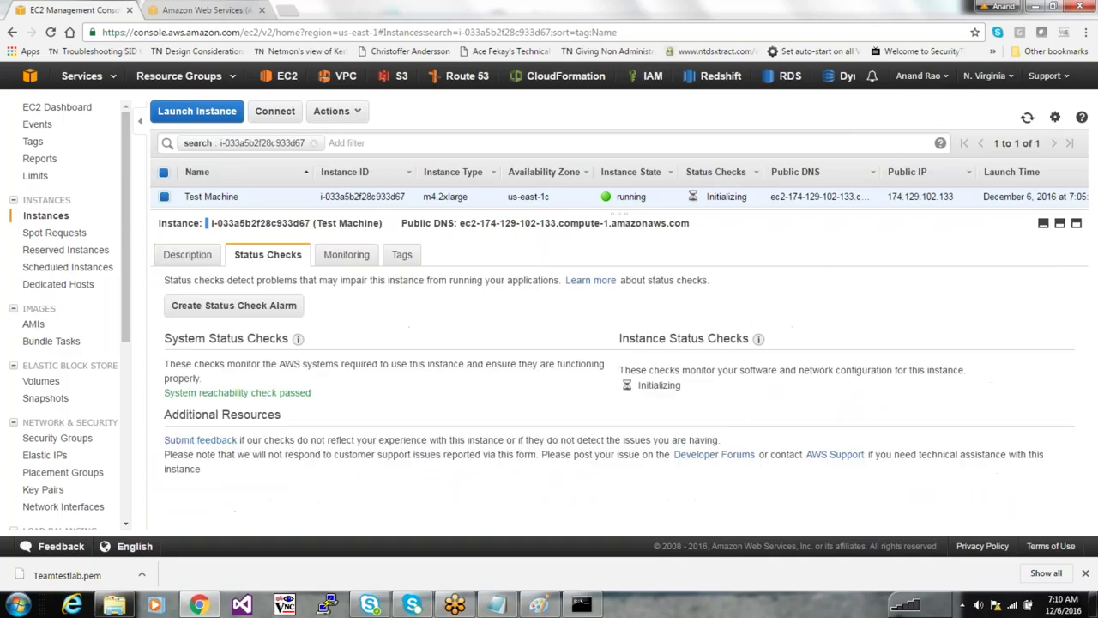
Review the Test Machine's CloudWatch monitoring graphs
{"action": "left_click", "coordinate": [341, 257]}
{"action": "left_click", "coordinate": [278, 257]}
{"action": "left_click", "coordinate": [346, 258]}
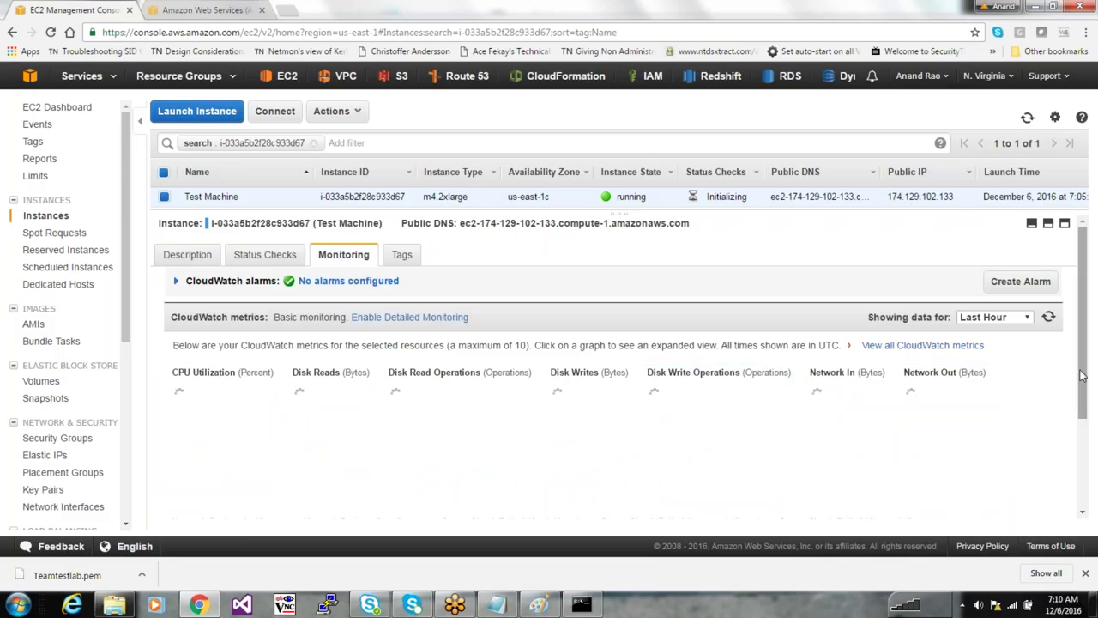
{"action": "left_click_drag", "start_coordinate": [1082, 375], "coordinate": [1085, 433]}
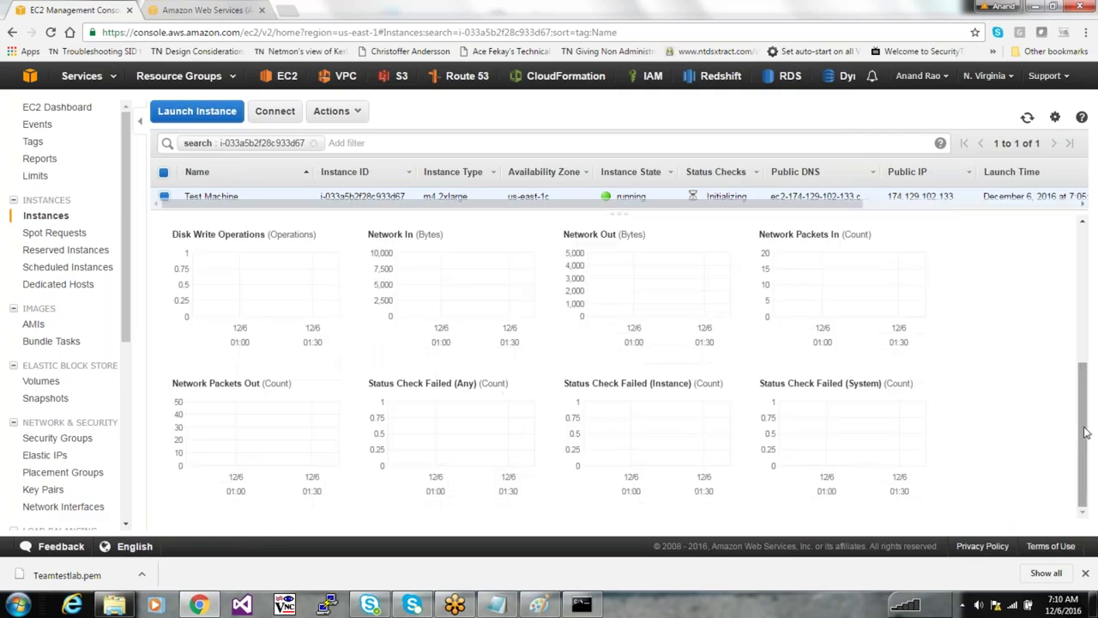
{"action": "scroll", "coordinate": [613, 238], "scroll_direction": "up", "scroll_amount": 4}
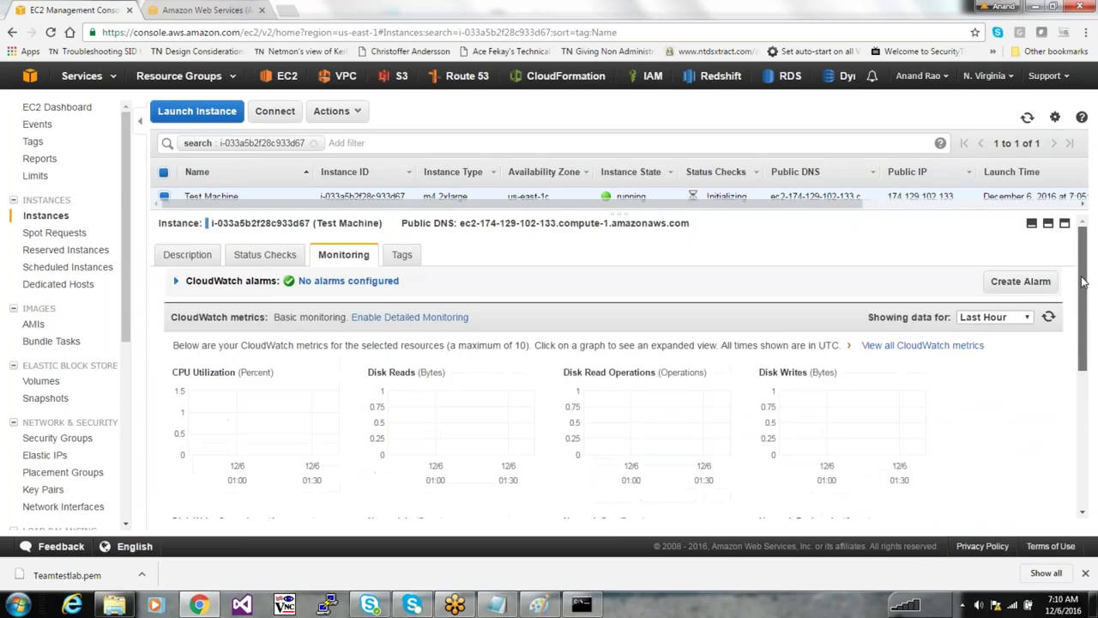
Return to the Description details, restore the instance list, and select public IP 174.129.102.133
{"action": "left_click", "coordinate": [174, 256]}
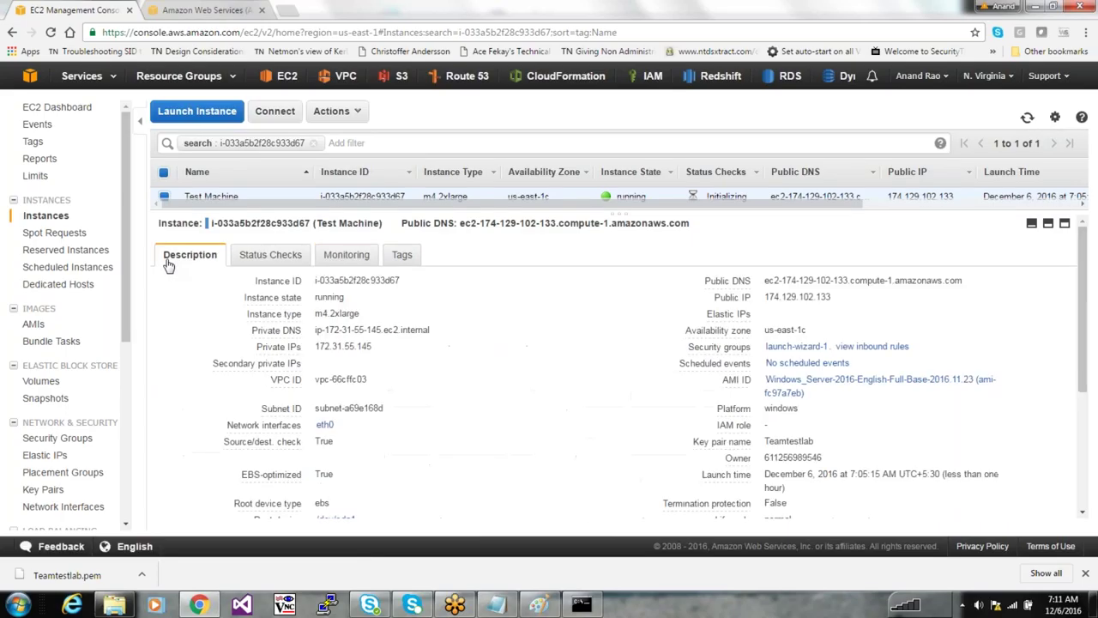
{"action": "left_click", "coordinate": [1049, 225]}
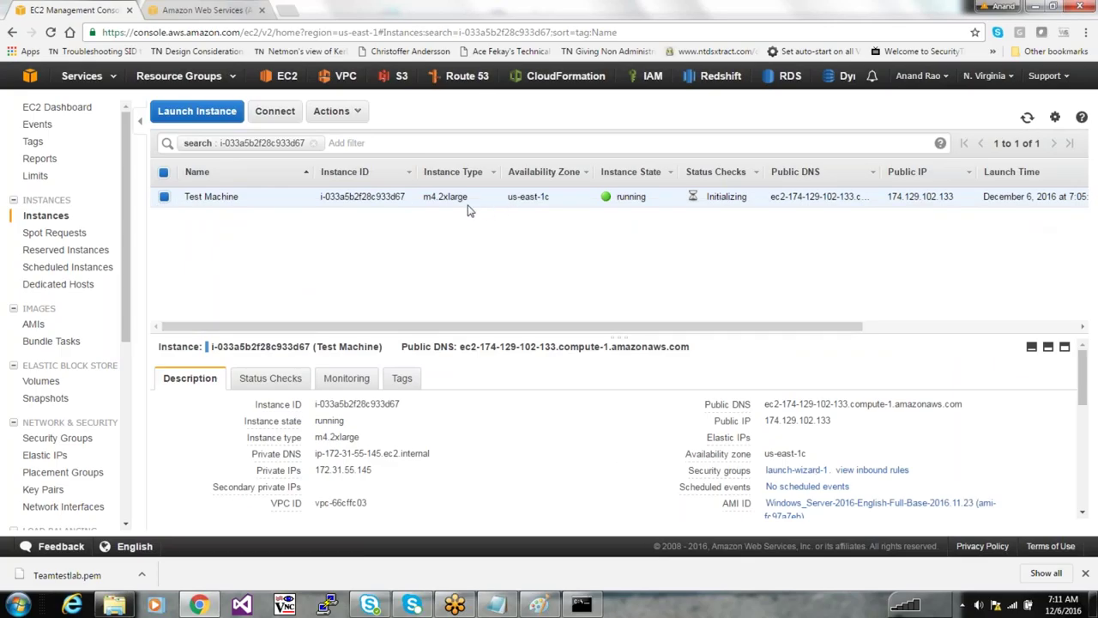
{"action": "left_click_drag", "start_coordinate": [468, 198], "coordinate": [422, 198]}
{"action": "left_click", "coordinate": [440, 197]}
{"action": "double_click", "coordinate": [439, 197]}
{"action": "left_click", "coordinate": [457, 232]}
{"action": "left_click_drag", "start_coordinate": [478, 199], "coordinate": [443, 197]}
{"action": "left_click", "coordinate": [443, 197]}
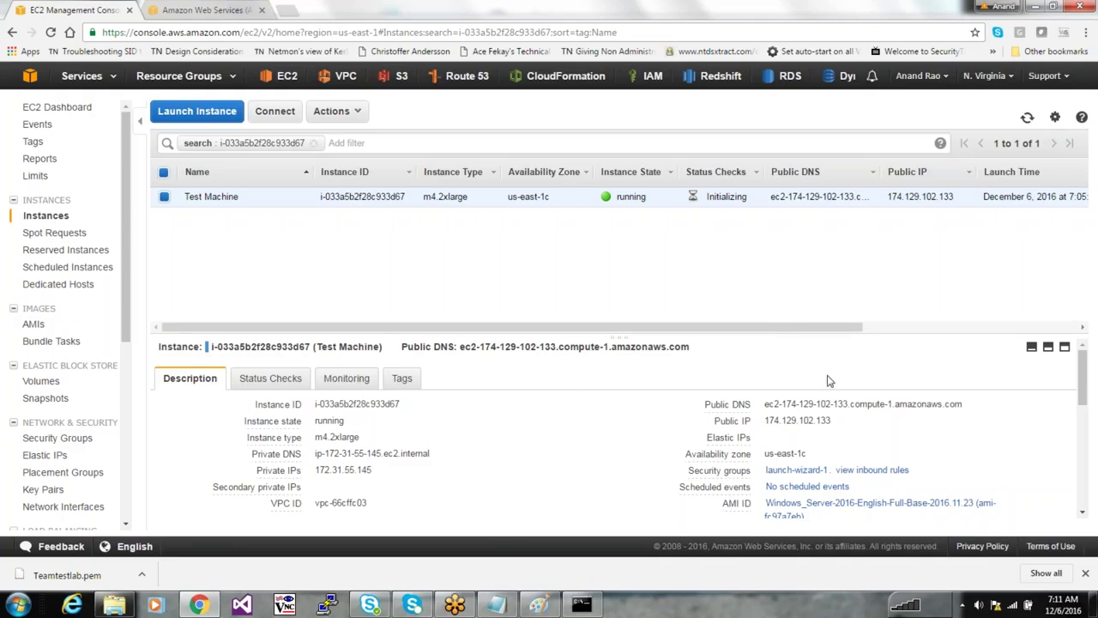
{"action": "left_click_drag", "start_coordinate": [832, 420], "coordinate": [767, 426]}
{"action": "key", "text": "ctrl+c"}
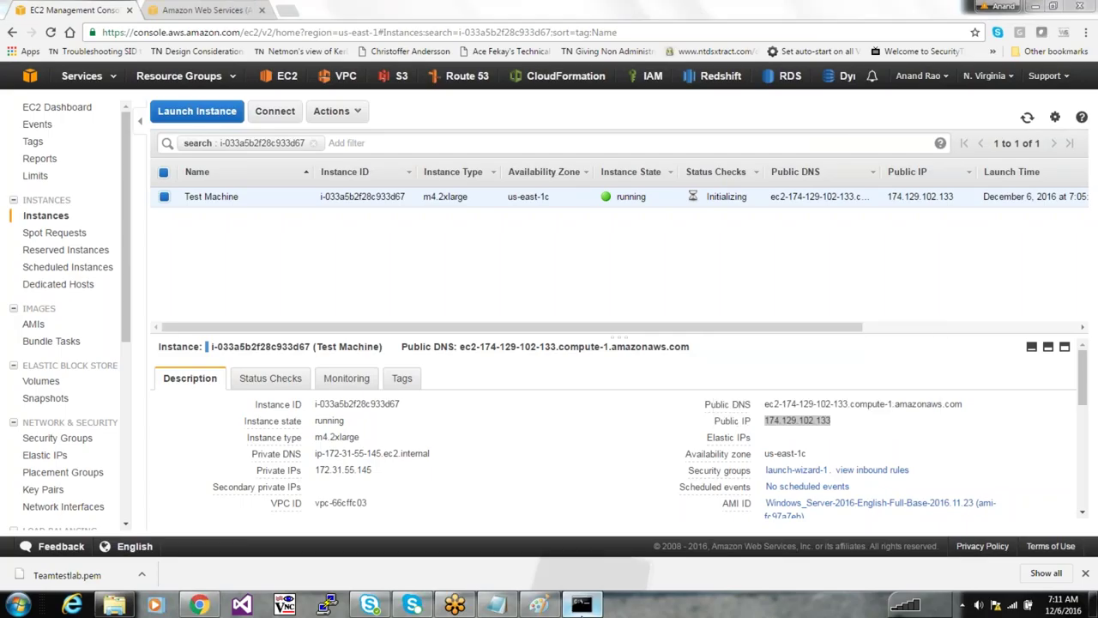
Launch Remote Desktop with mstsc and connect to 174.129.102.133, accepting the trust prompt
{"action": "left_click", "coordinate": [582, 605]}
{"action": "type", "text": "m"}
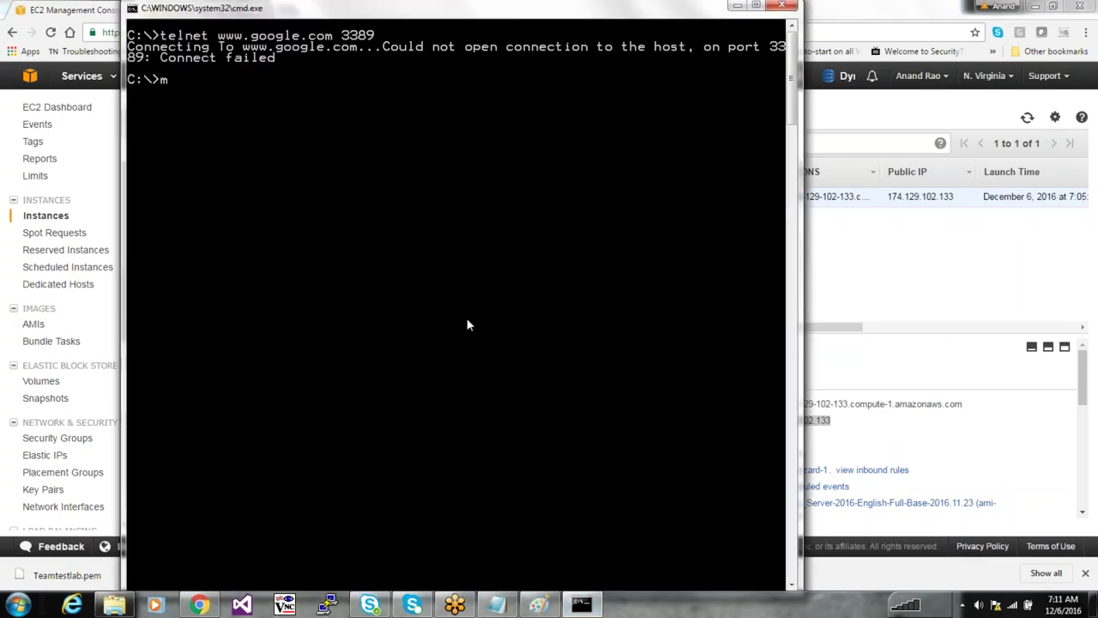
{"action": "type", "text": "tstsc"}
{"action": "key", "text": "Return"}
{"action": "key", "text": "ctrl+v"}
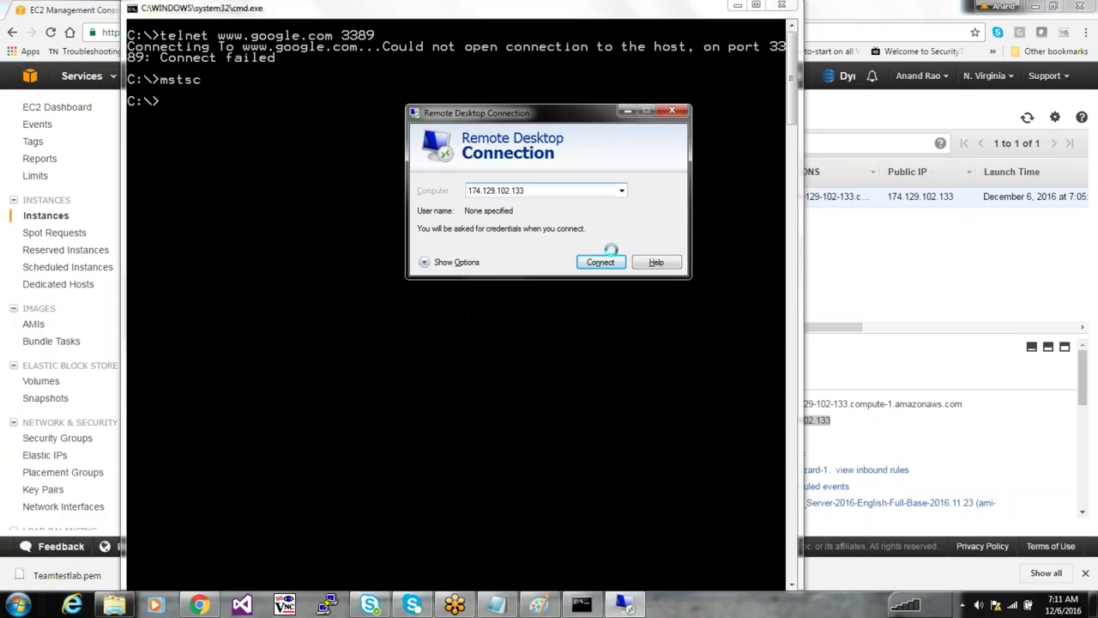
{"action": "left_click", "coordinate": [603, 261]}
{"action": "key", "text": "Return"}
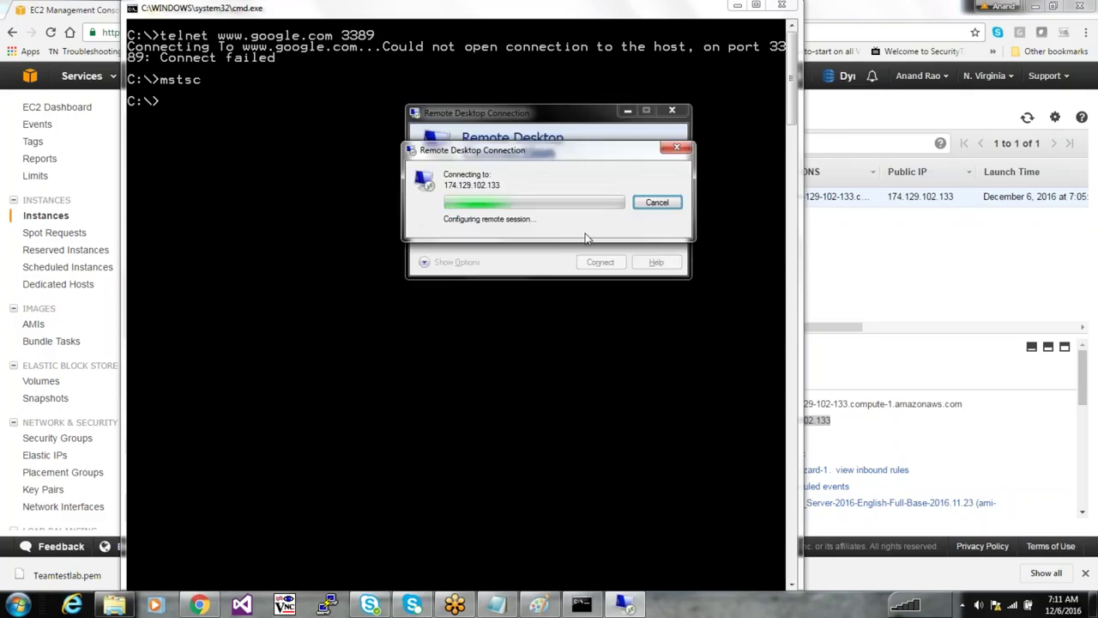
Sign in with another account as administrator, then return to the EC2 instances page
{"action": "left_click", "coordinate": [518, 177]}
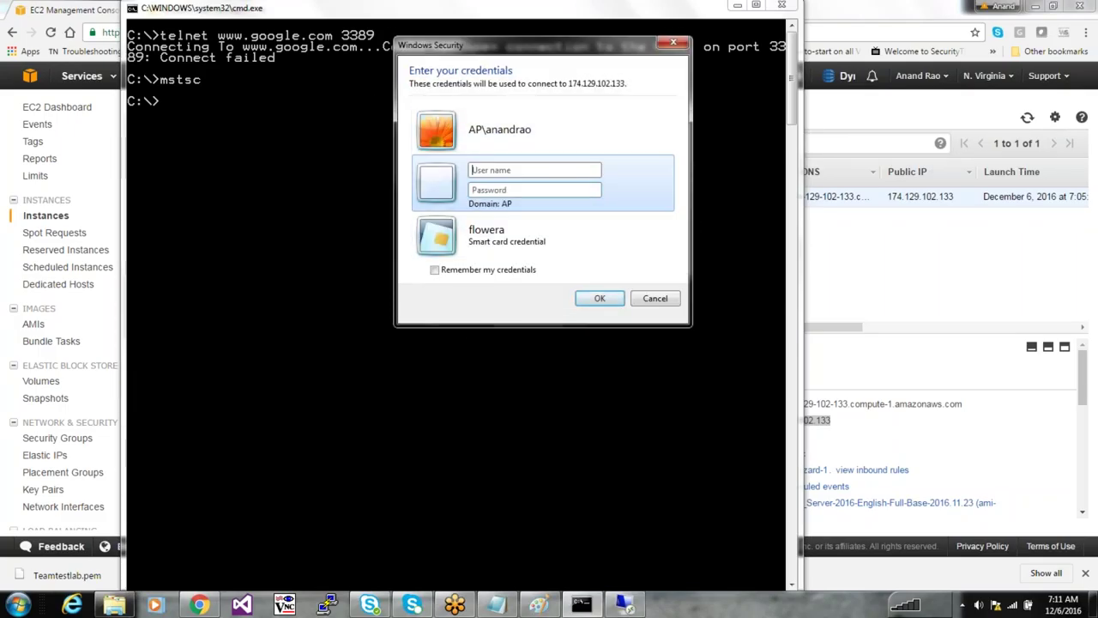
{"action": "type", "text": "administrator"}
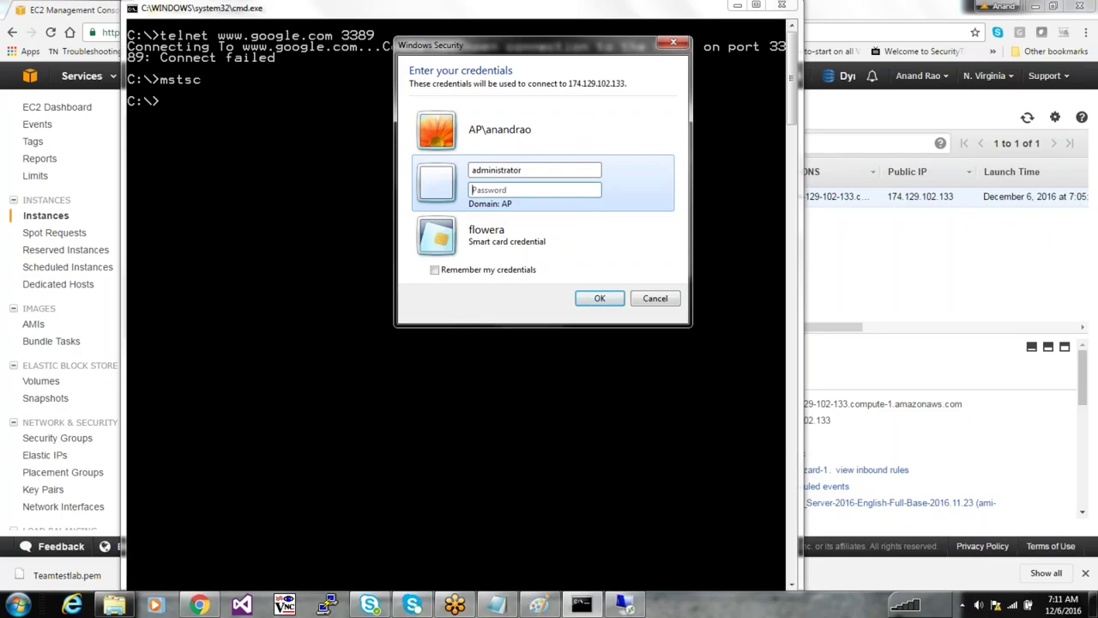
{"action": "left_click", "coordinate": [856, 380]}
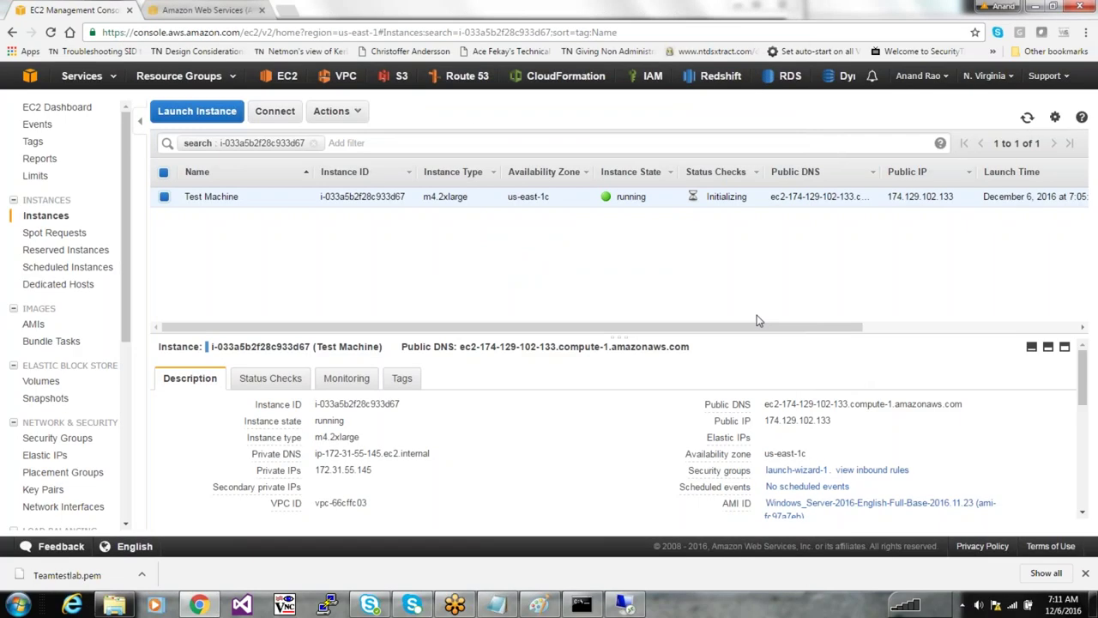
Get the Test Machine's Windows password by loading Teamtestlab.pem and decrypting it
{"action": "right_click", "coordinate": [437, 199]}
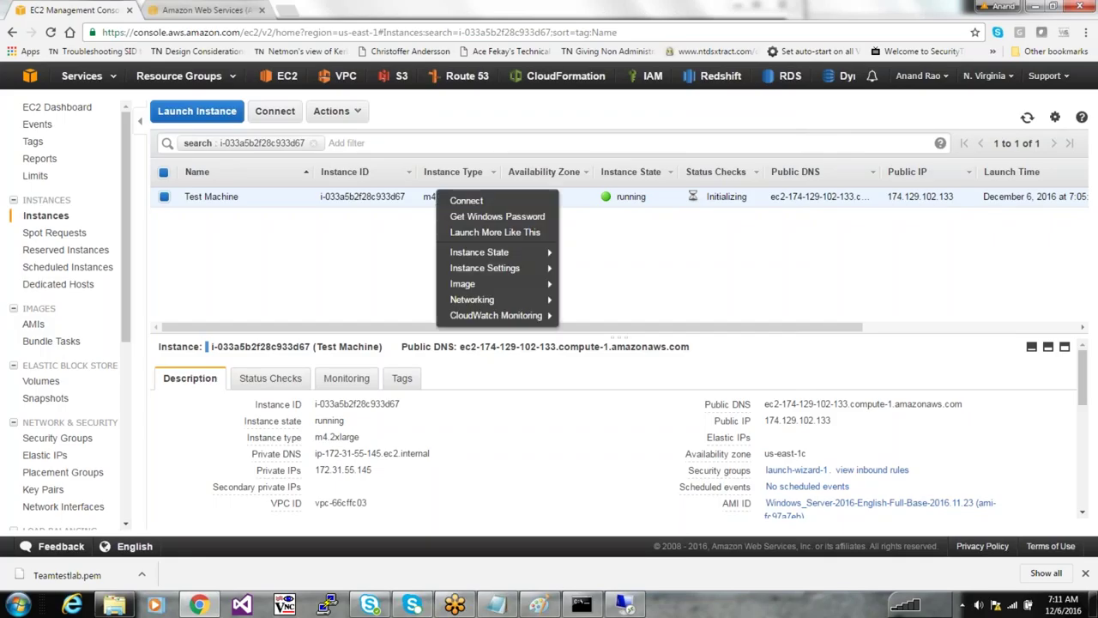
{"action": "left_click", "coordinate": [477, 218]}
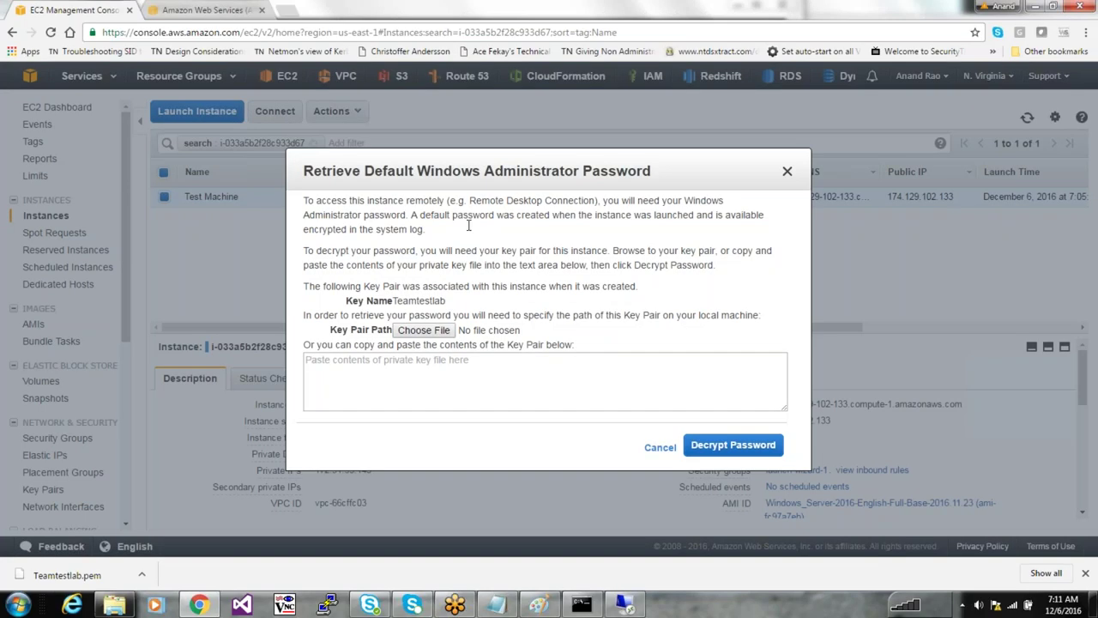
{"action": "left_click", "coordinate": [421, 332]}
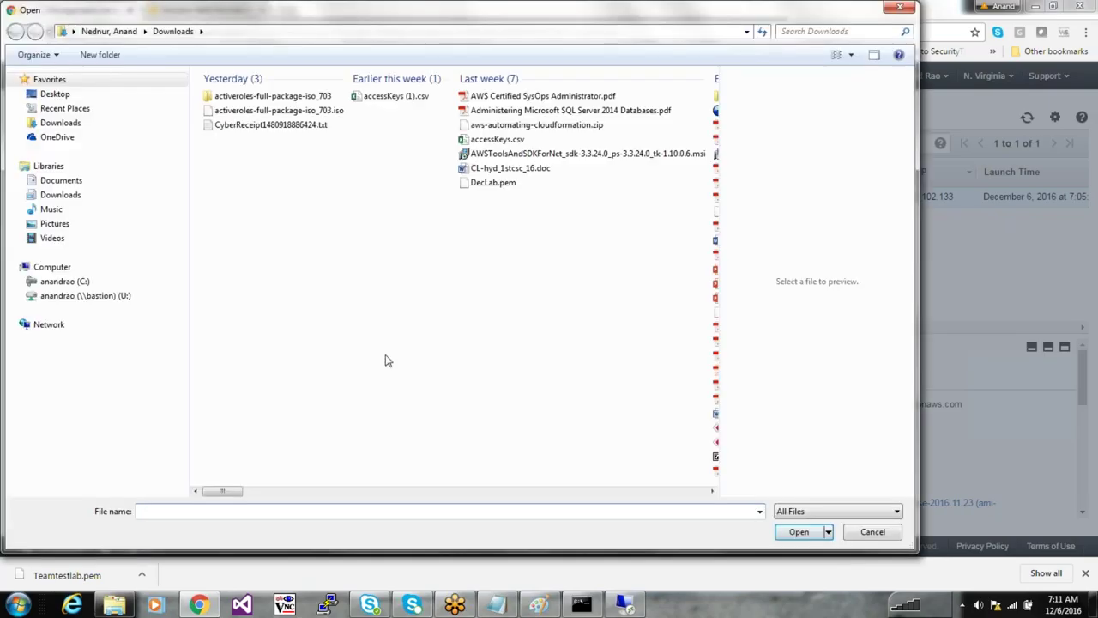
{"action": "left_click", "coordinate": [289, 510]}
{"action": "type", "text": "team"}
{"action": "key", "text": "Down"}
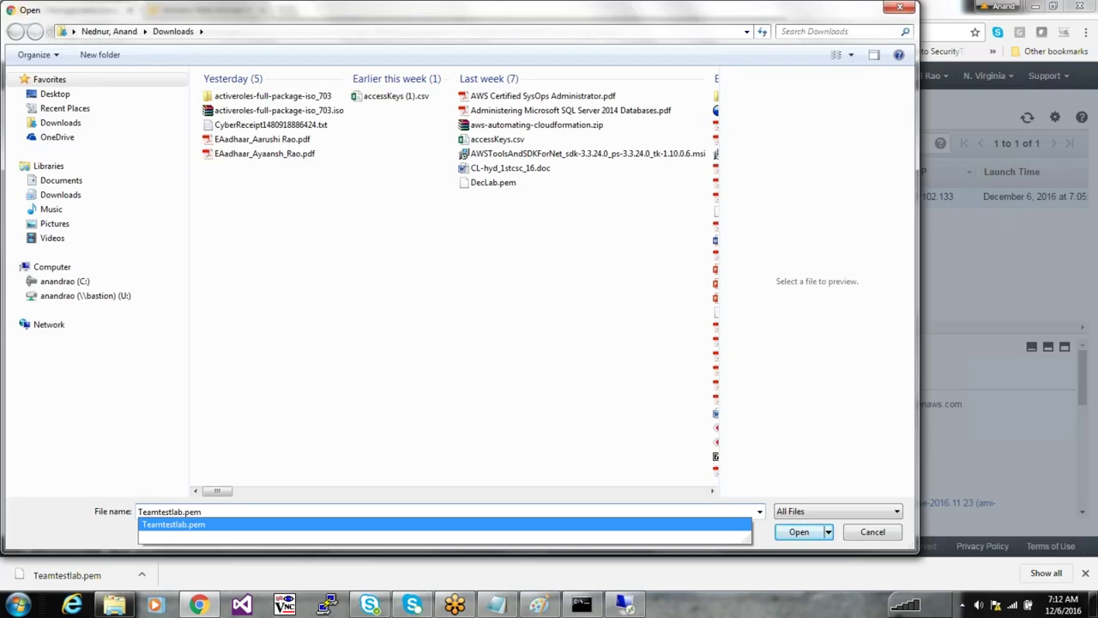
{"action": "key", "text": "Return"}
{"action": "key", "text": "Return"}
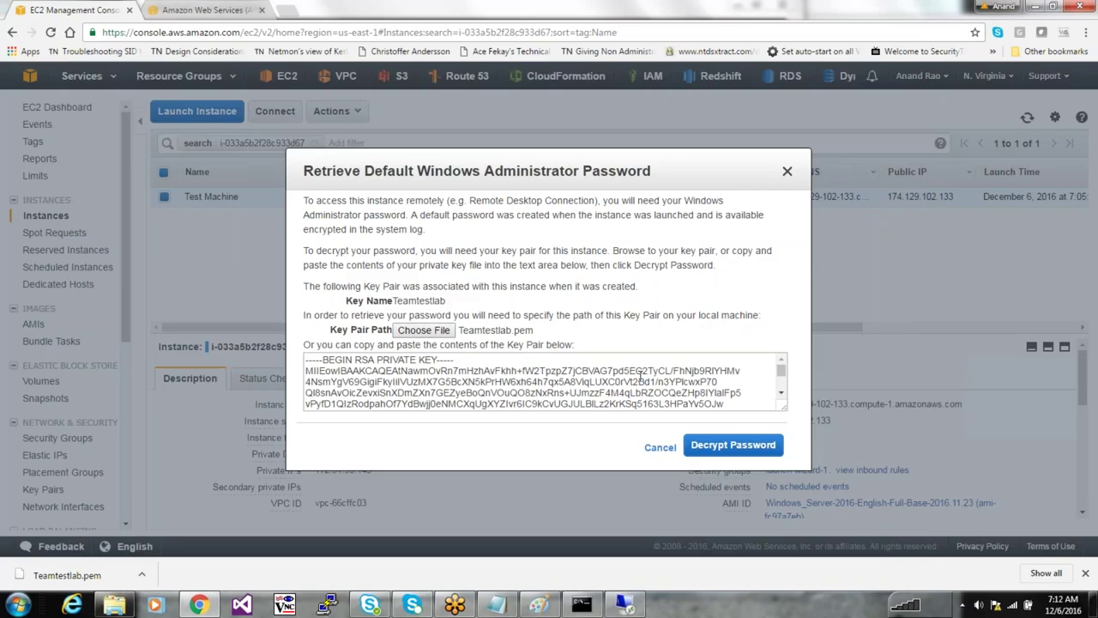
{"action": "left_click", "coordinate": [722, 448]}
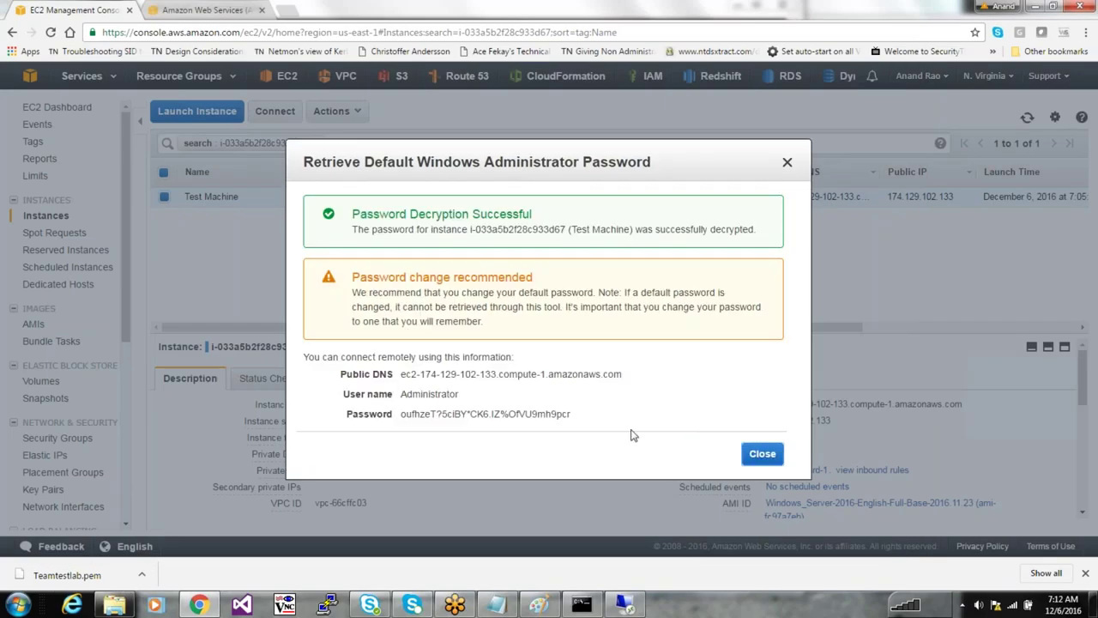
Copy the decrypted Administrator password and read the password-change notes
{"action": "left_click_drag", "start_coordinate": [571, 415], "coordinate": [400, 415]}
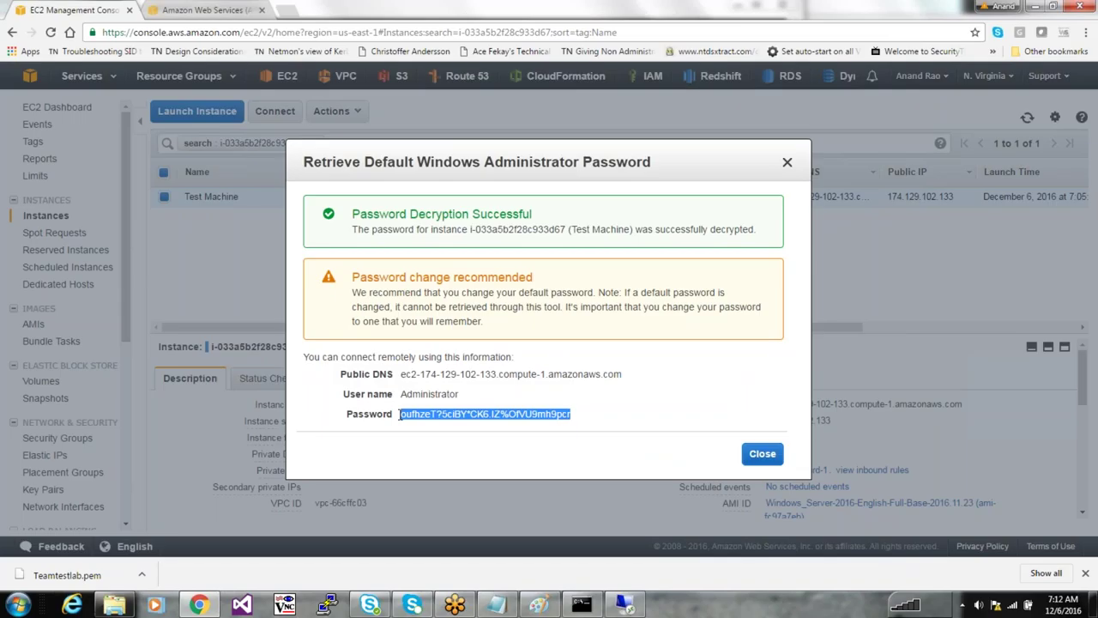
{"action": "left_click_drag", "start_coordinate": [352, 293], "coordinate": [696, 306]}
{"action": "left_click", "coordinate": [397, 306]}
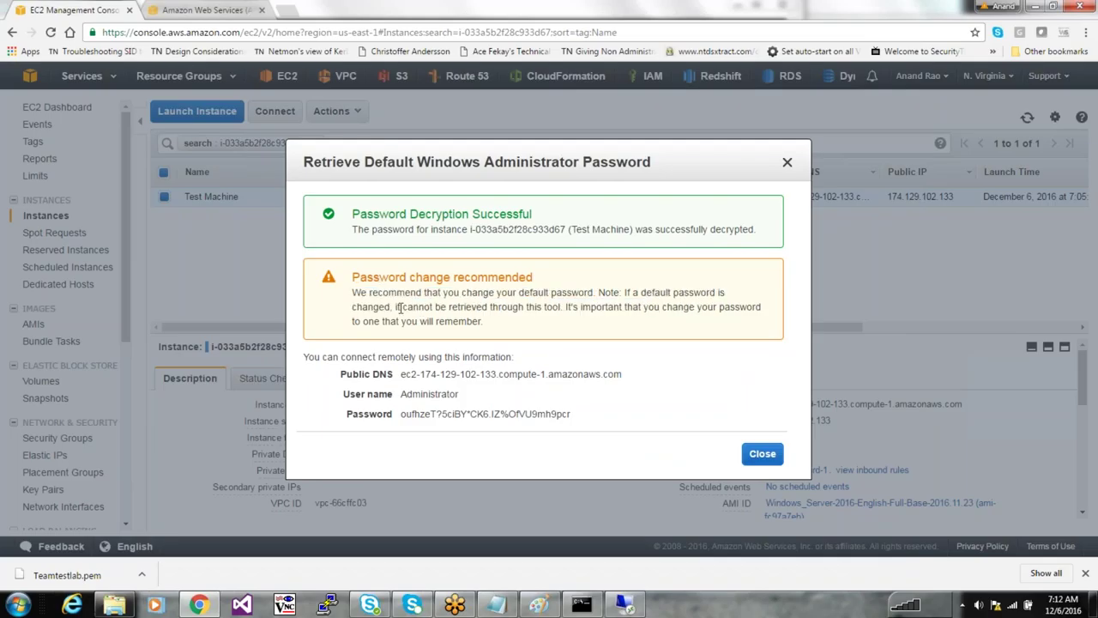
{"action": "left_click_drag", "start_coordinate": [399, 306], "coordinate": [630, 307]}
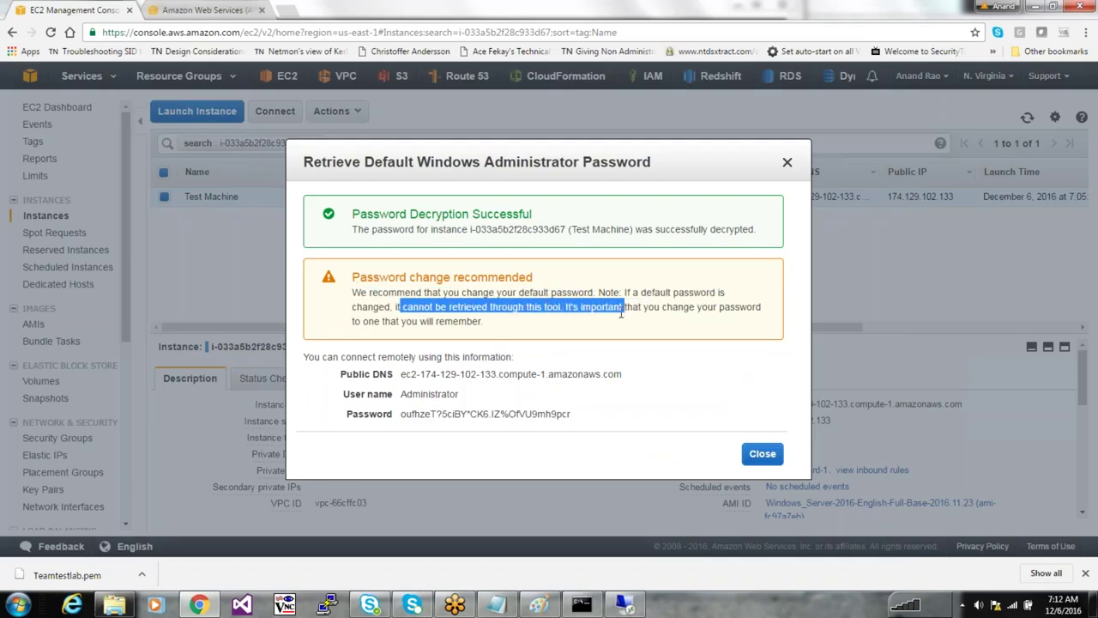
{"action": "left_click", "coordinate": [500, 310]}
{"action": "left_click_drag", "start_coordinate": [460, 413], "coordinate": [556, 414]}
Paste the Administrator password, accept the certificate warning, and close the AWS password dialog
{"action": "left_click", "coordinate": [554, 413]}
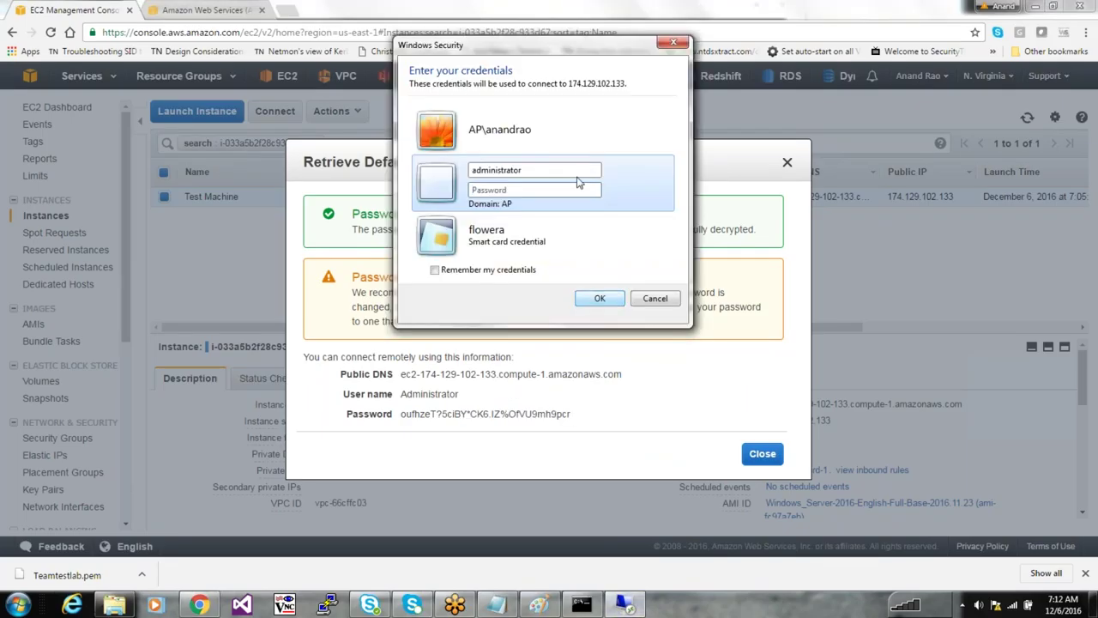
{"action": "key", "text": "ctrl+v"}
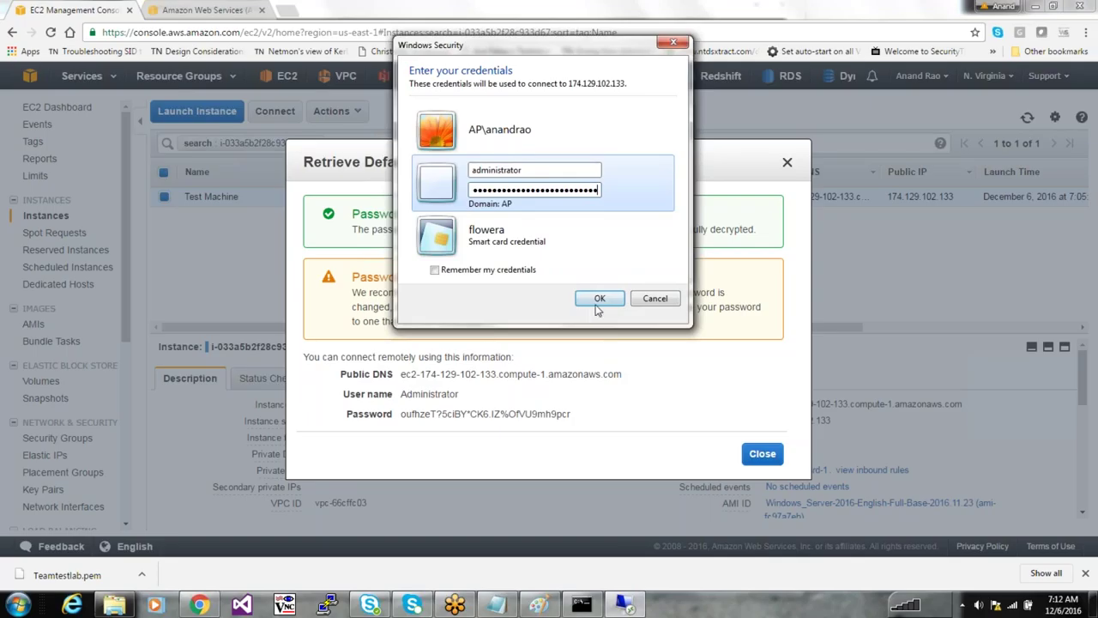
{"action": "left_click", "coordinate": [599, 299]}
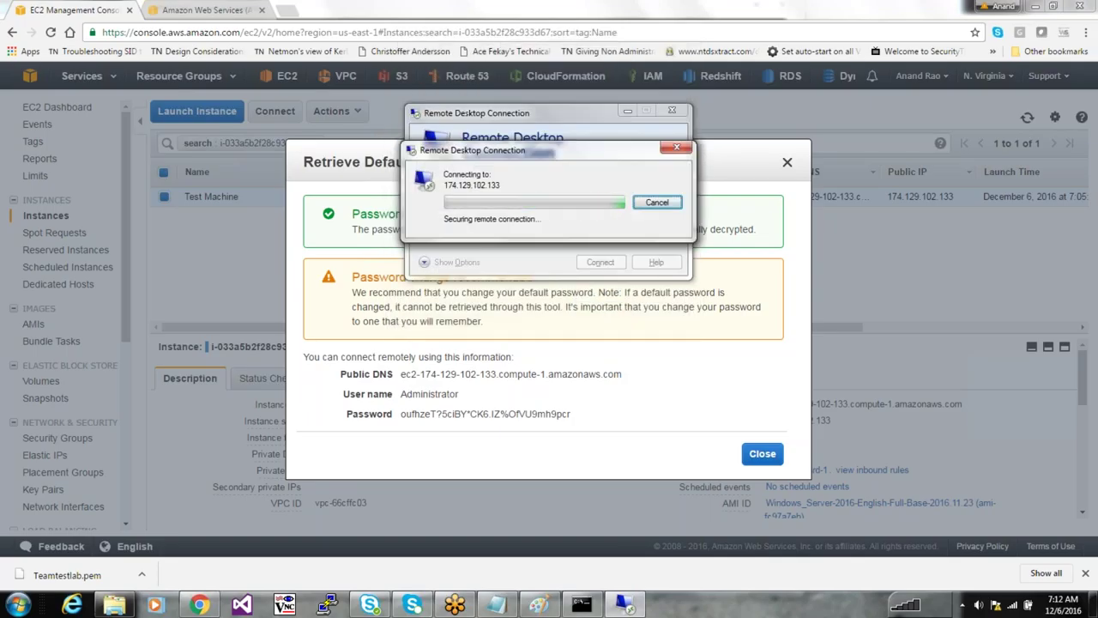
{"action": "left_click", "coordinate": [596, 311]}
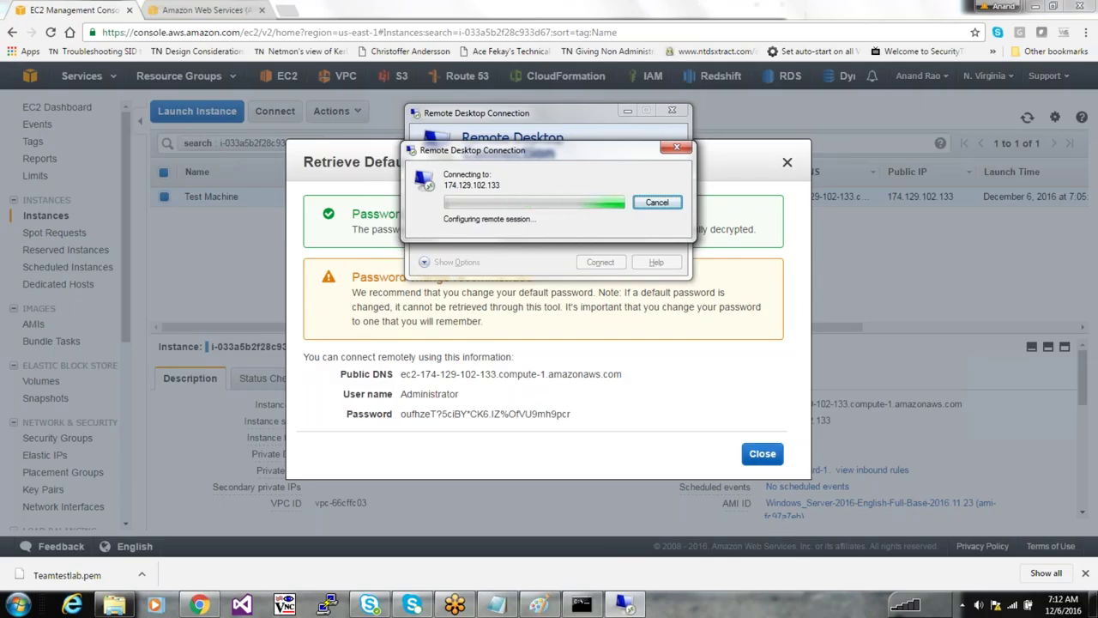
{"action": "left_click", "coordinate": [768, 457]}
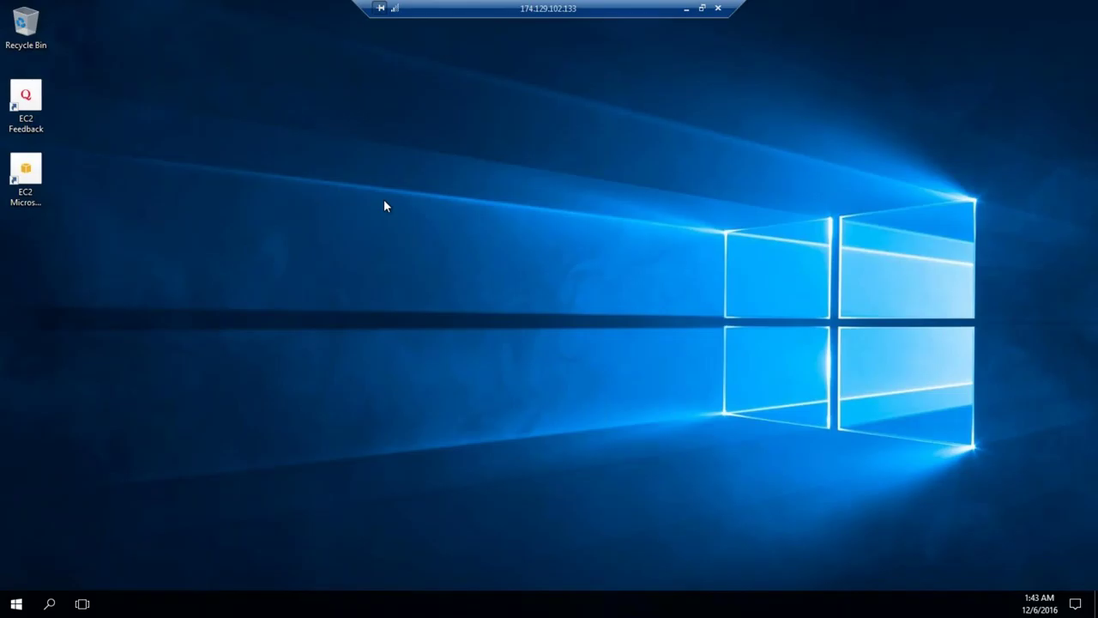
Launch compmgmt.msc from the Run box and dismiss the network discovery prompt
{"action": "key", "text": "super+r"}
{"action": "type", "text": "comp"}
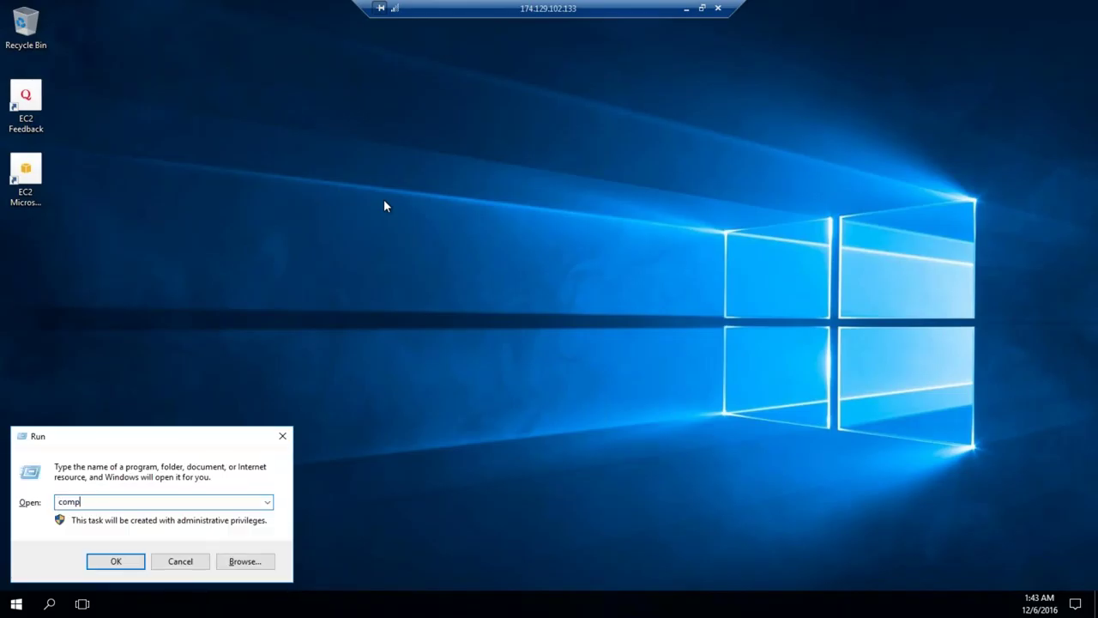
{"action": "type", "text": "mgmt.msc"}
{"action": "key", "text": "Return"}
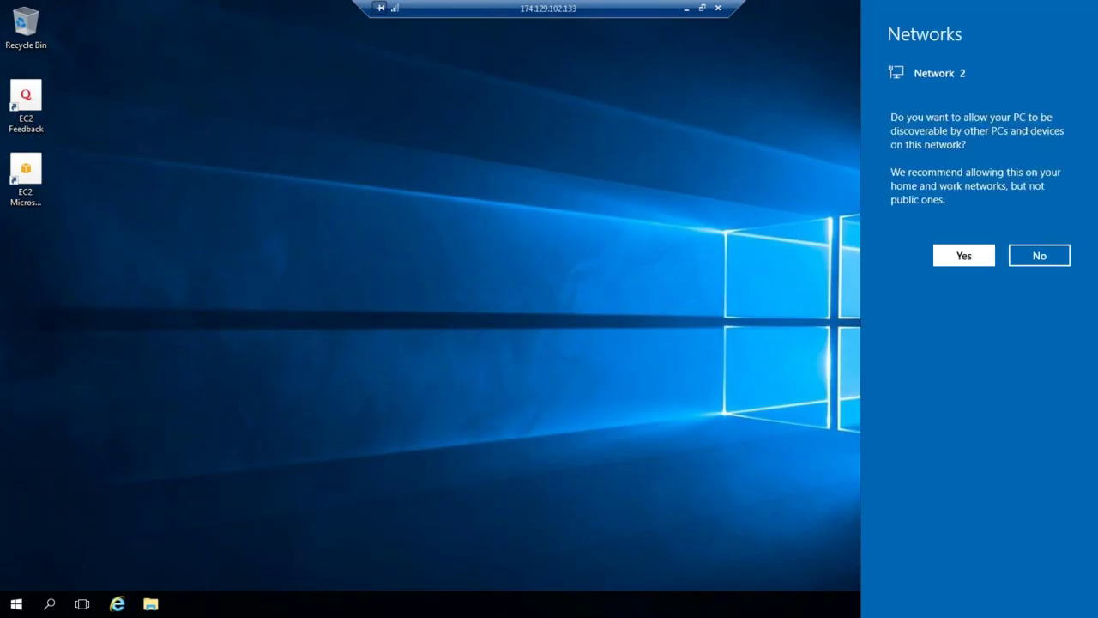
{"action": "key", "text": "Return"}
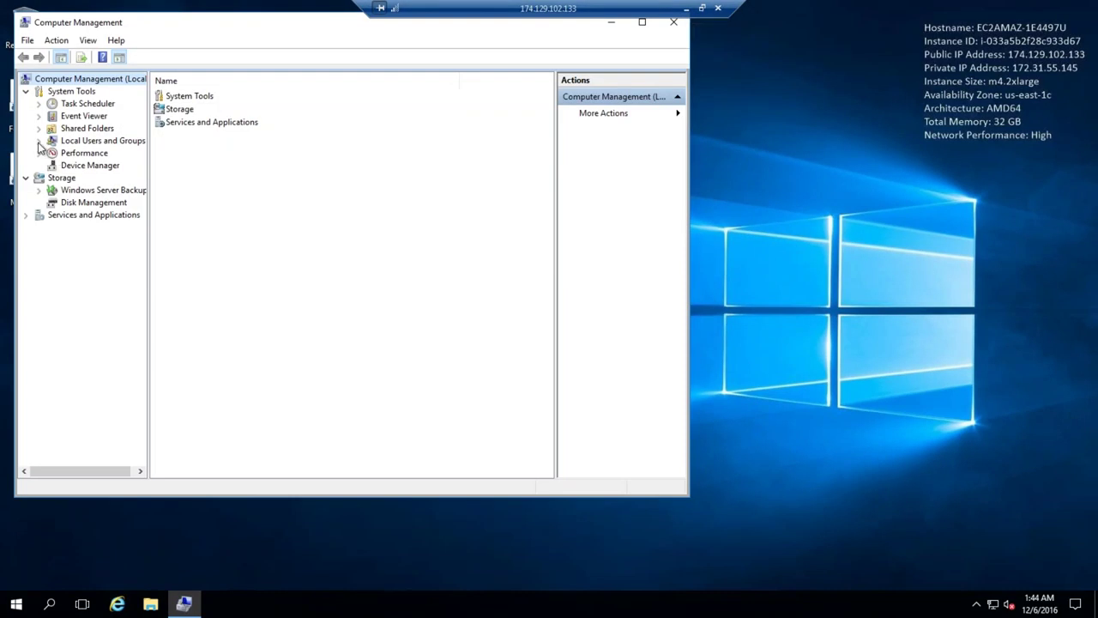
Open Local Users and Groups > Users and start, then cancel, an Administrator password reset
{"action": "left_click", "coordinate": [39, 142]}
{"action": "left_click", "coordinate": [85, 164]}
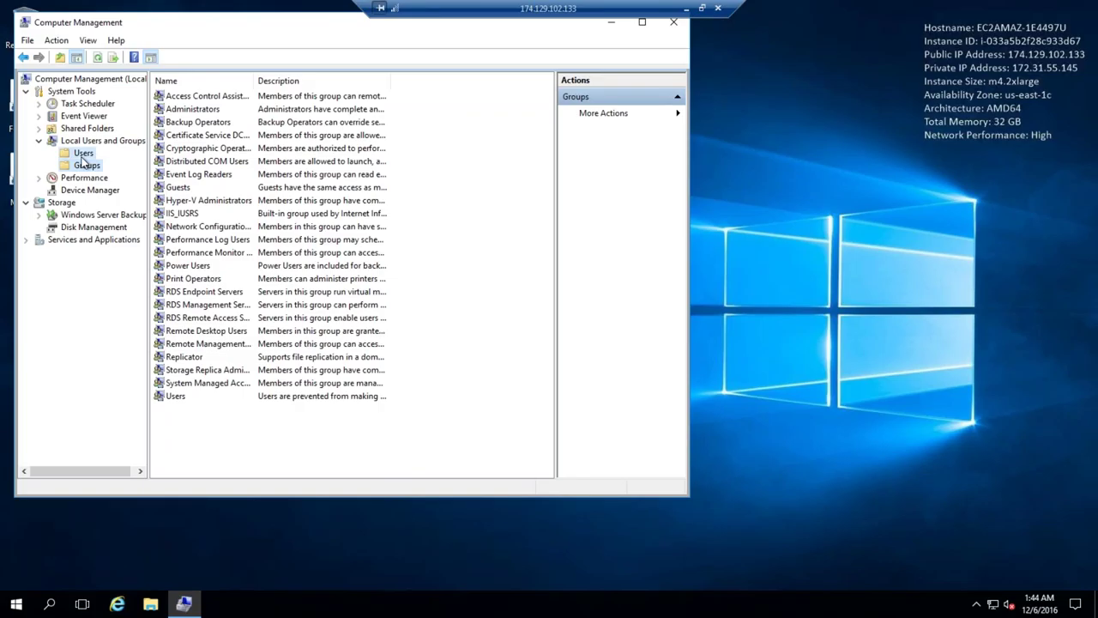
{"action": "left_click", "coordinate": [83, 155]}
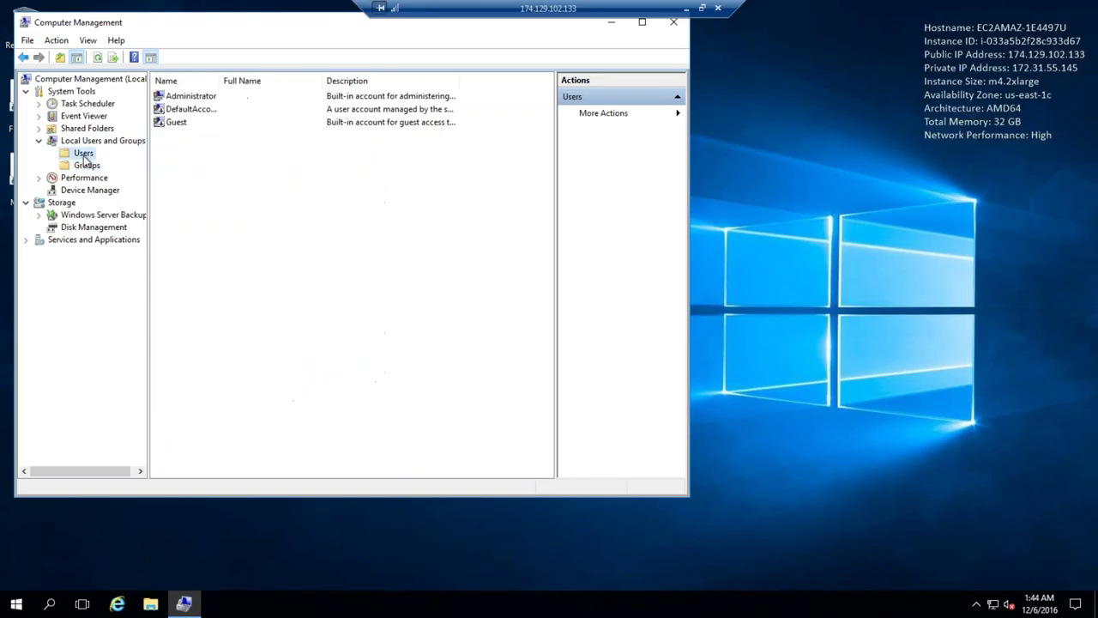
{"action": "right_click", "coordinate": [206, 100]}
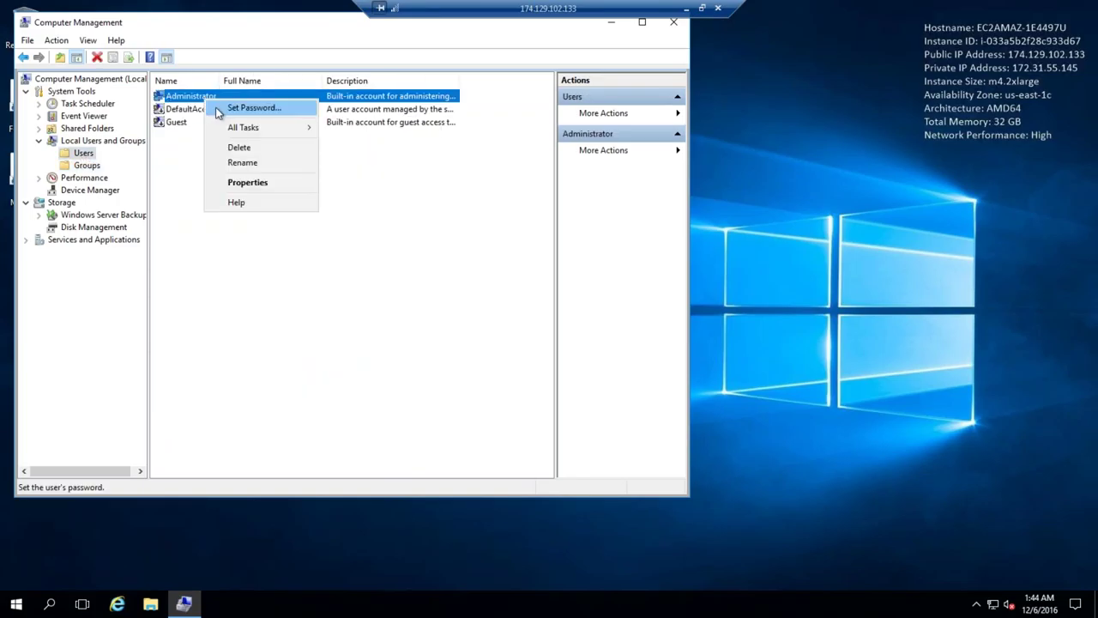
{"action": "left_click", "coordinate": [218, 110]}
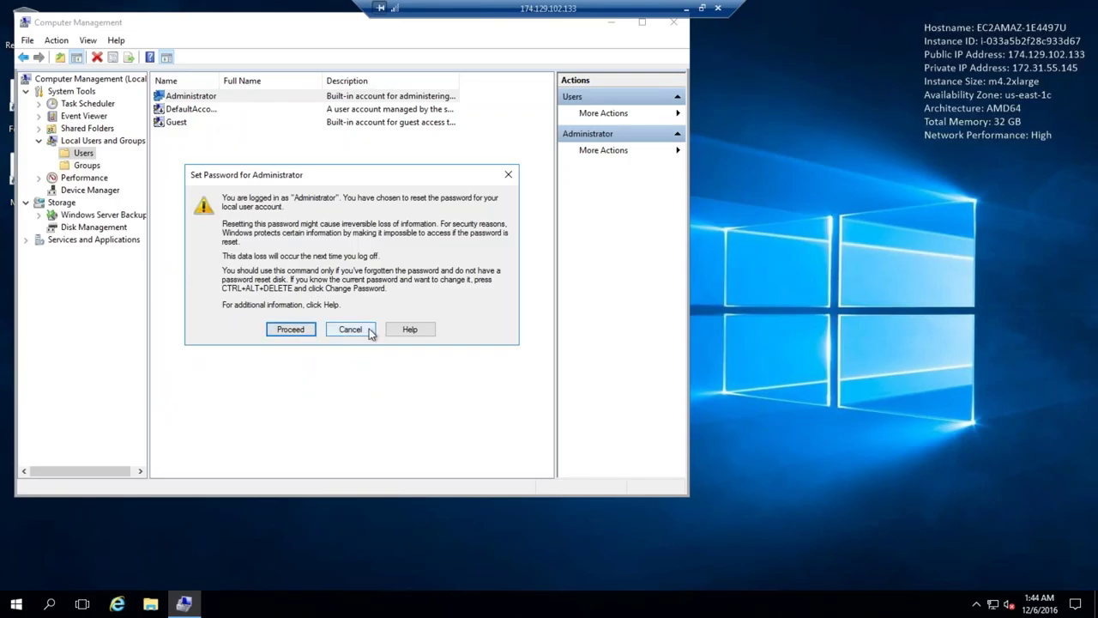
{"action": "left_click", "coordinate": [369, 330]}
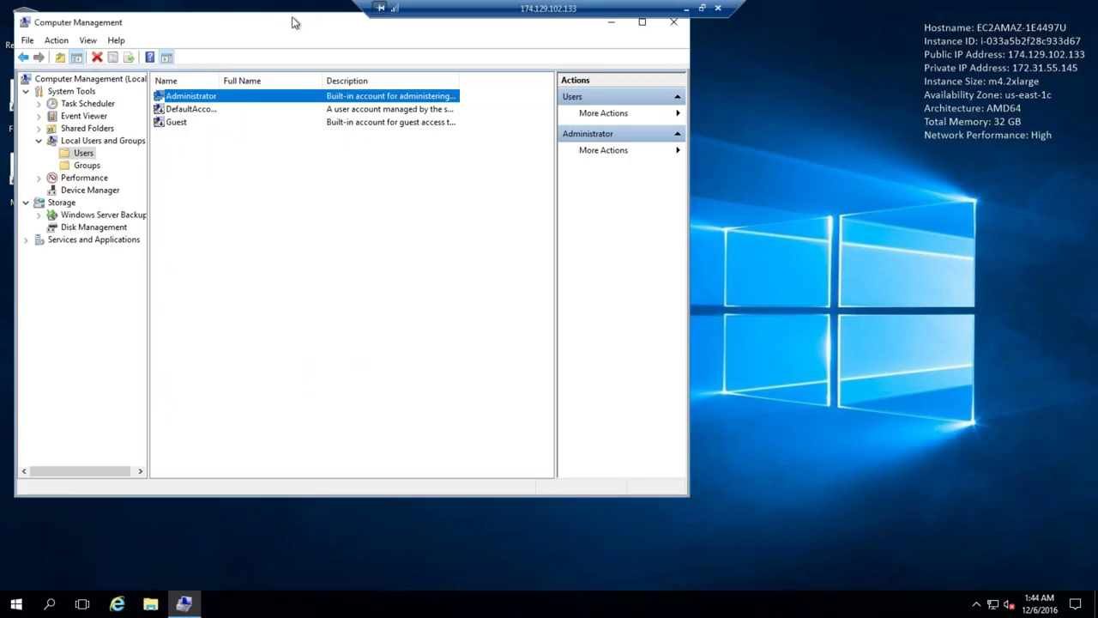
{"action": "left_click_drag", "start_coordinate": [295, 16], "coordinate": [417, 61]}
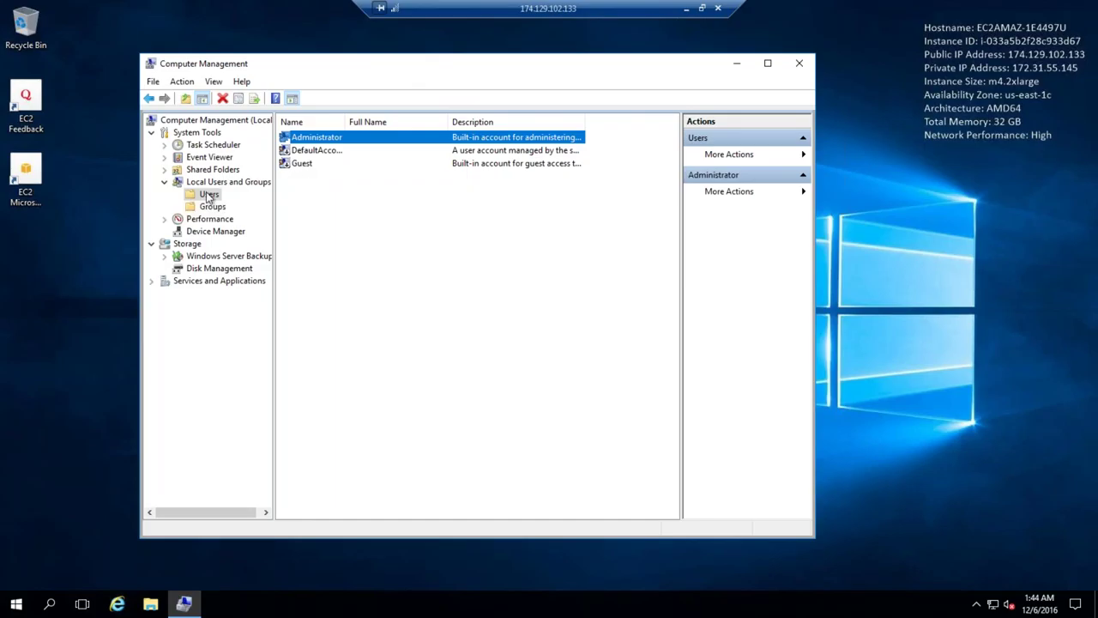
Set and confirm a new Administrator password, then close Computer Management
{"action": "key", "text": "Tab"}
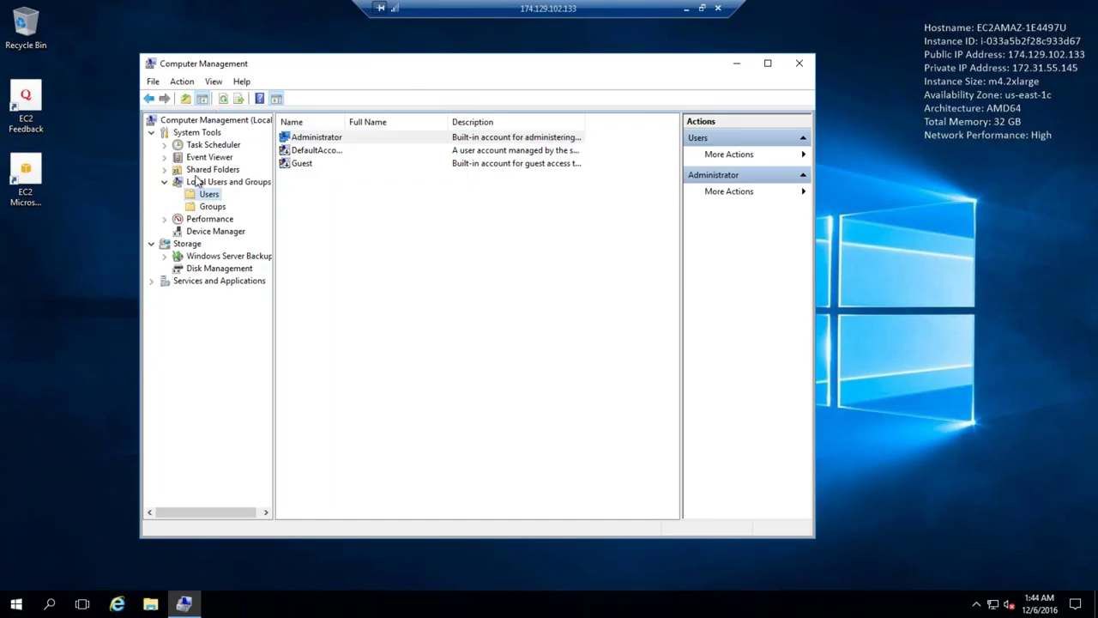
{"action": "left_click", "coordinate": [341, 143]}
{"action": "right_click", "coordinate": [340, 143]}
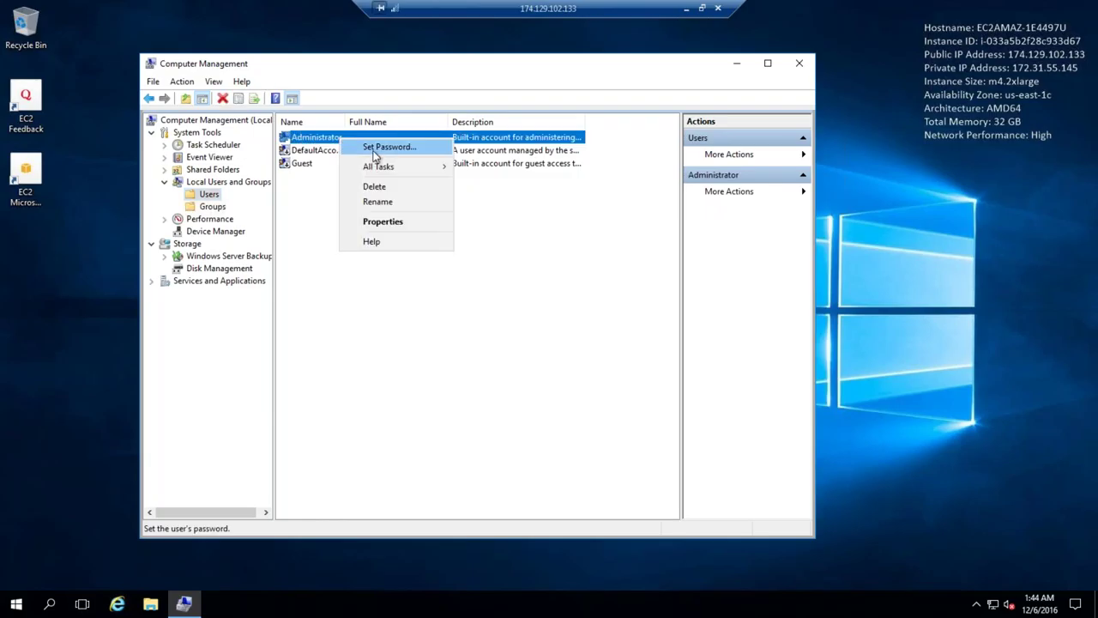
{"action": "left_click", "coordinate": [376, 147]}
{"action": "left_click", "coordinate": [410, 376]}
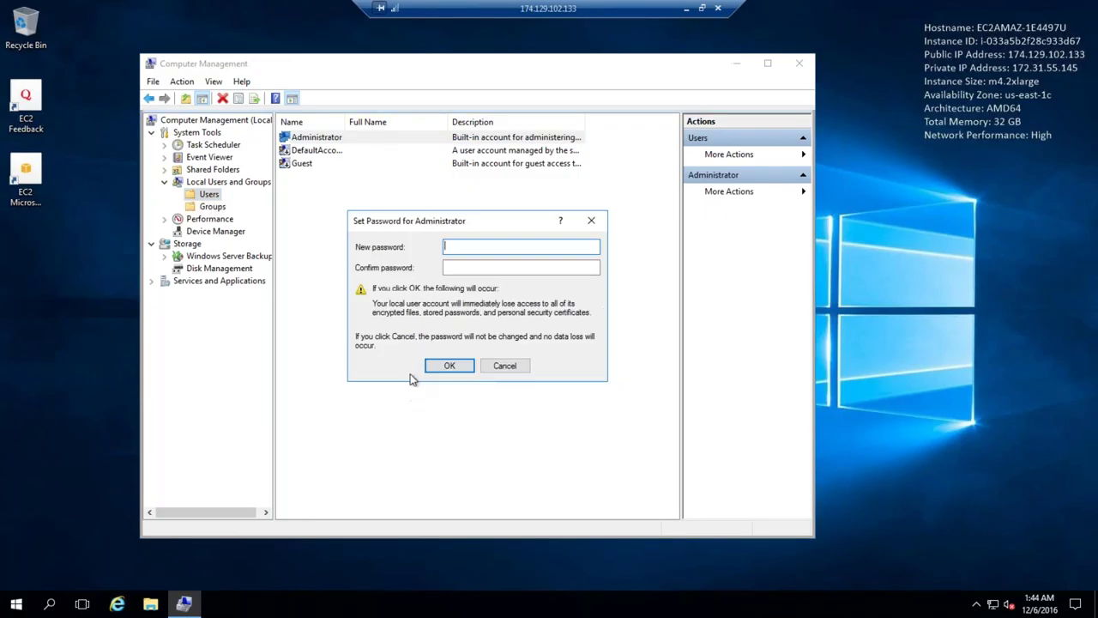
{"action": "type", "text": "********"}
{"action": "key", "text": "Tab"}
{"action": "type", "text": "********"}
{"action": "key", "text": "Return"}
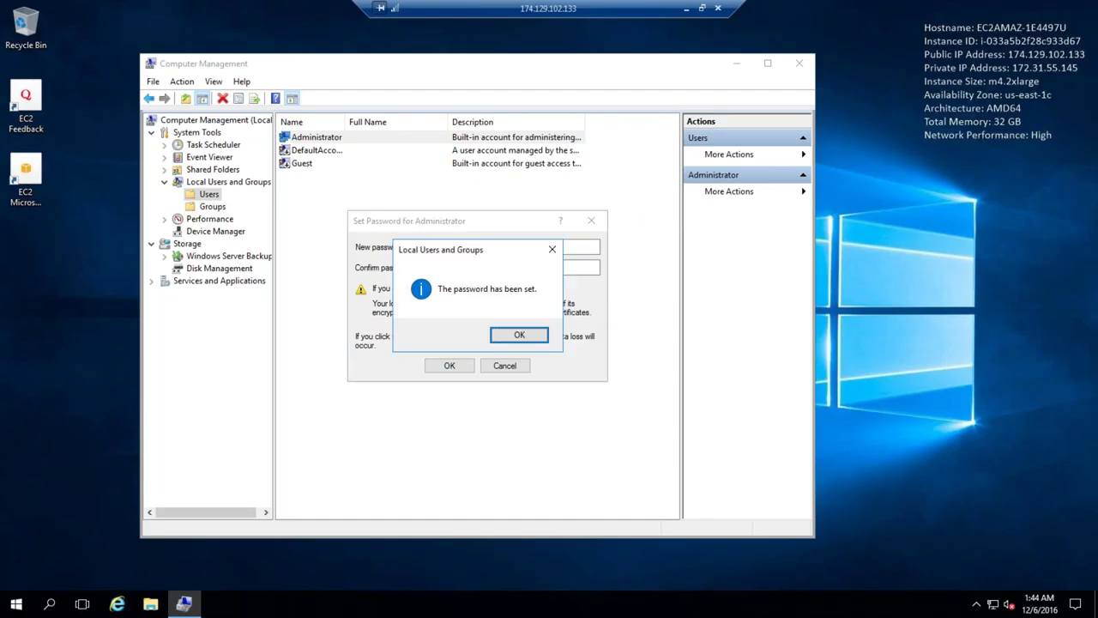
{"action": "left_click", "coordinate": [530, 340]}
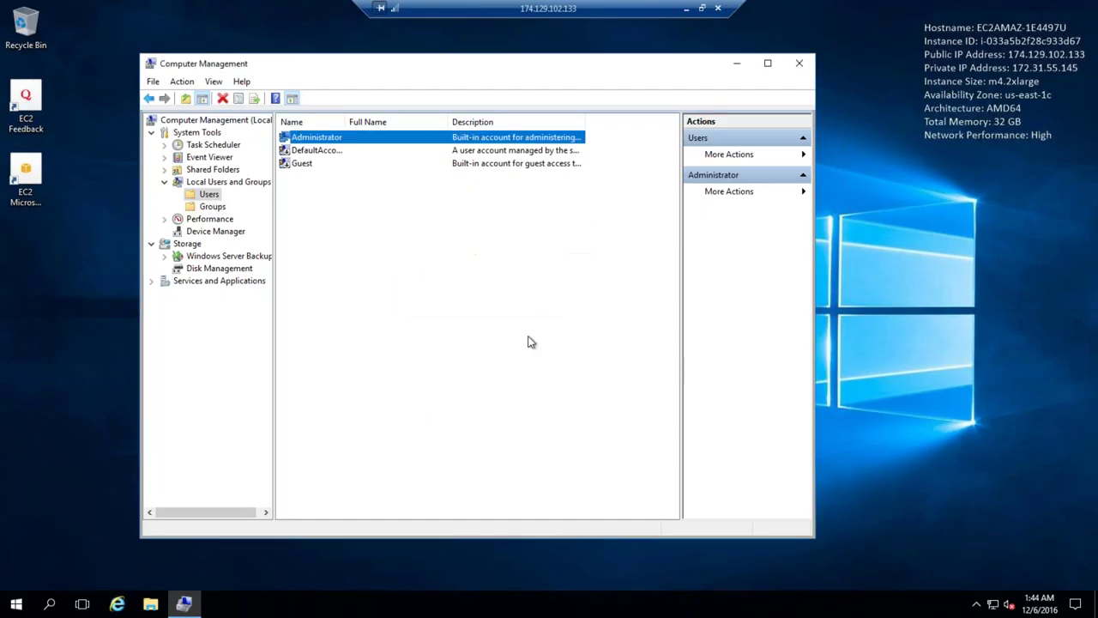
{"action": "left_click", "coordinate": [799, 64]}
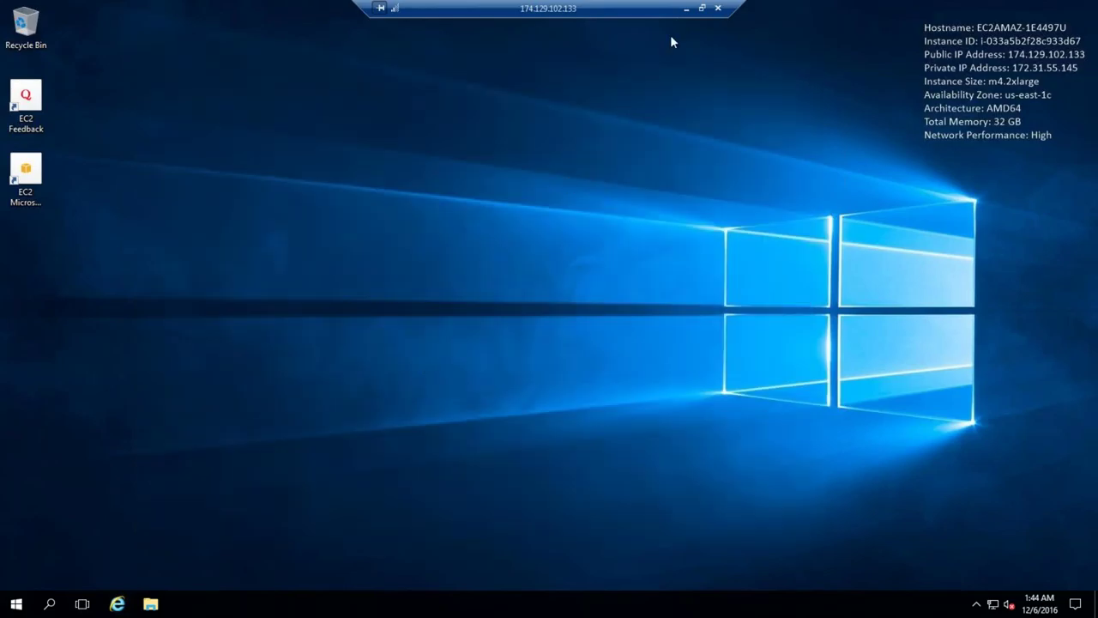
Return to the remote session and launch System Information with msinfo32
{"action": "left_click", "coordinate": [686, 8]}
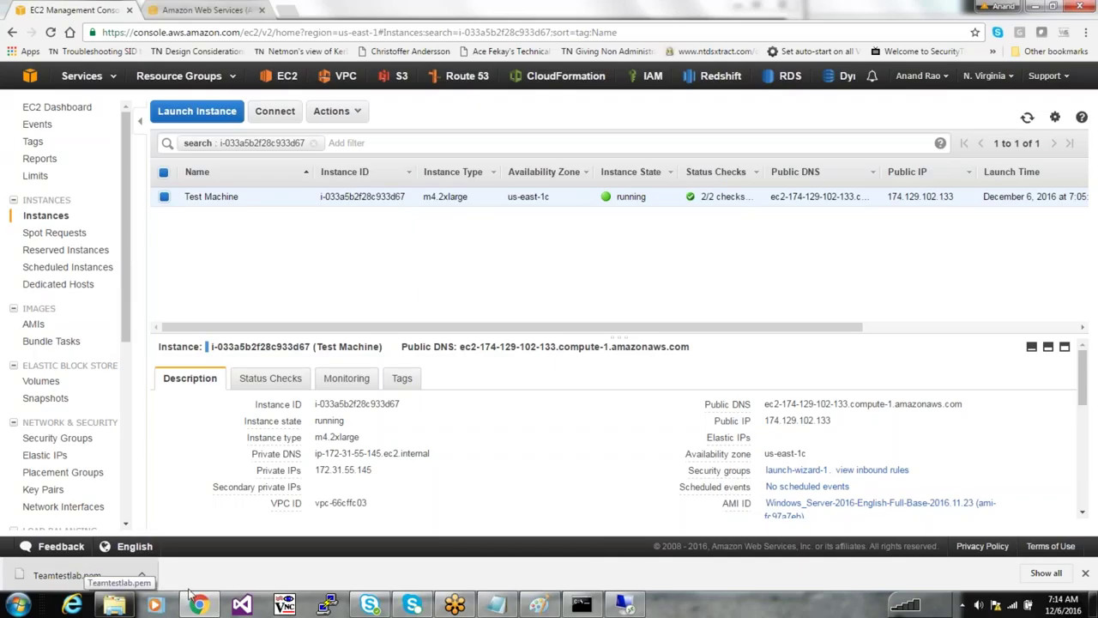
{"action": "left_click", "coordinate": [624, 605]}
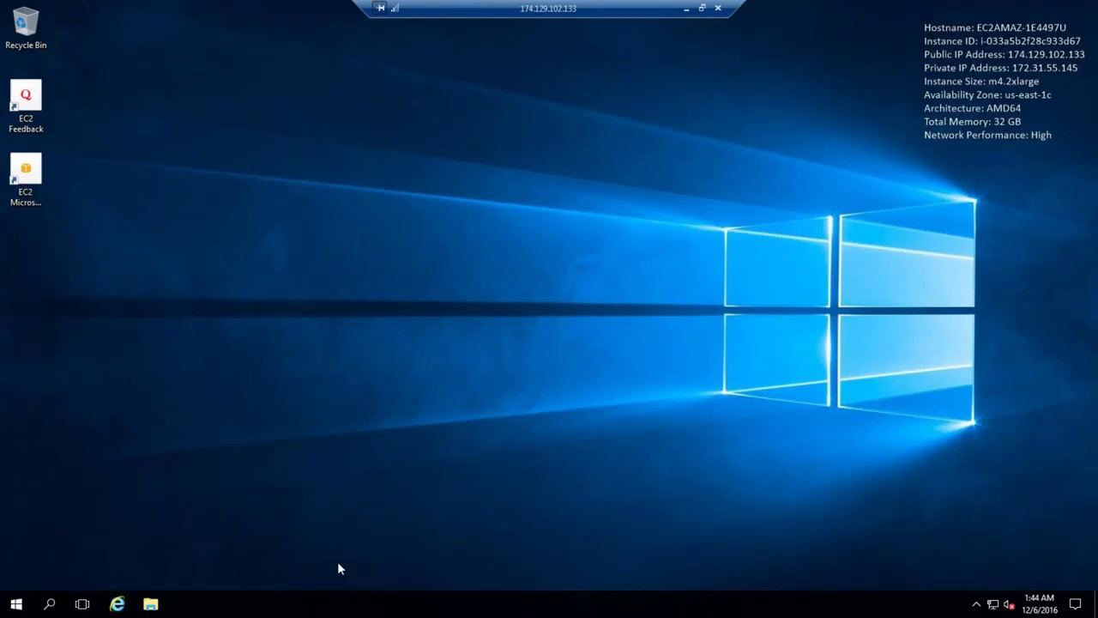
{"action": "right_click", "coordinate": [344, 605]}
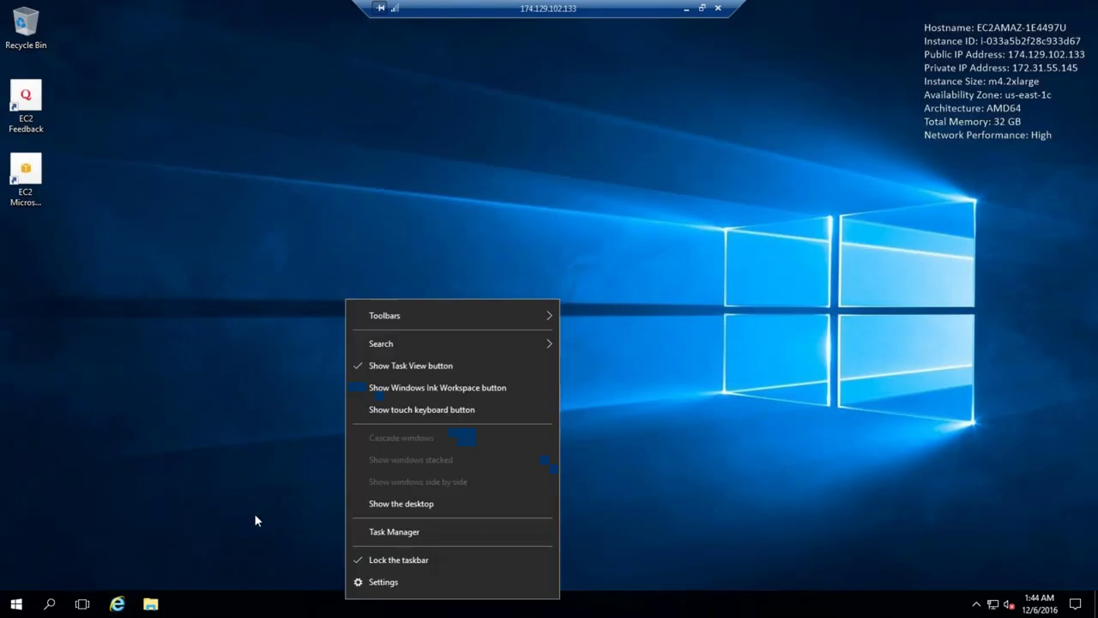
{"action": "left_click", "coordinate": [255, 513]}
{"action": "key", "text": "super+r"}
{"action": "type", "text": "msinfo32"}
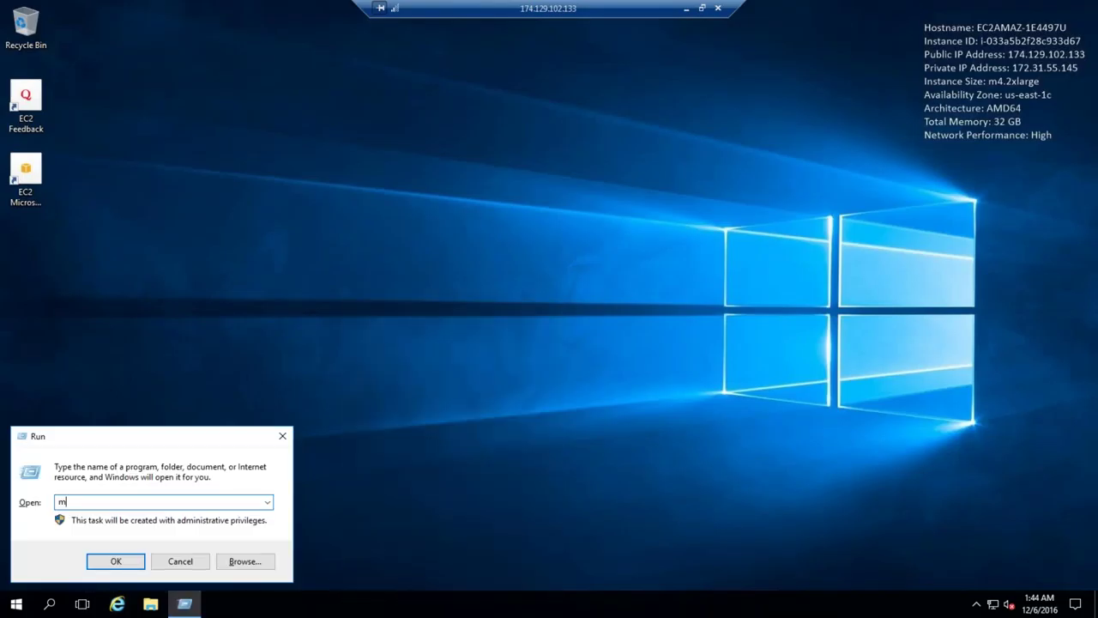
{"action": "key", "text": "Return"}
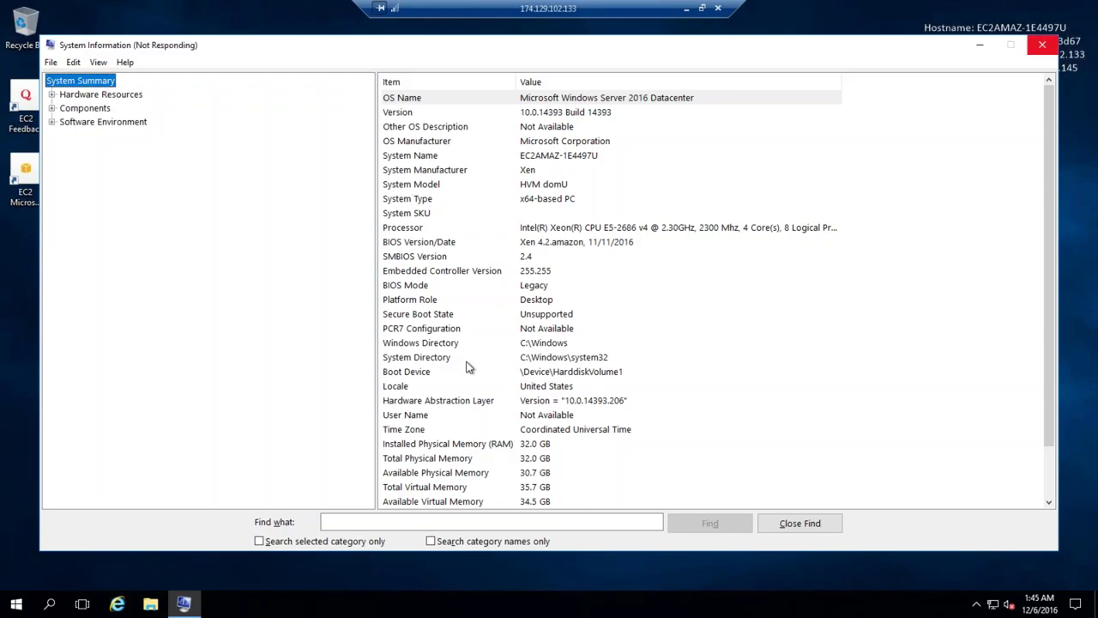
Review the System Summary entries and disconnect the remote desktop session
{"action": "left_click", "coordinate": [443, 332]}
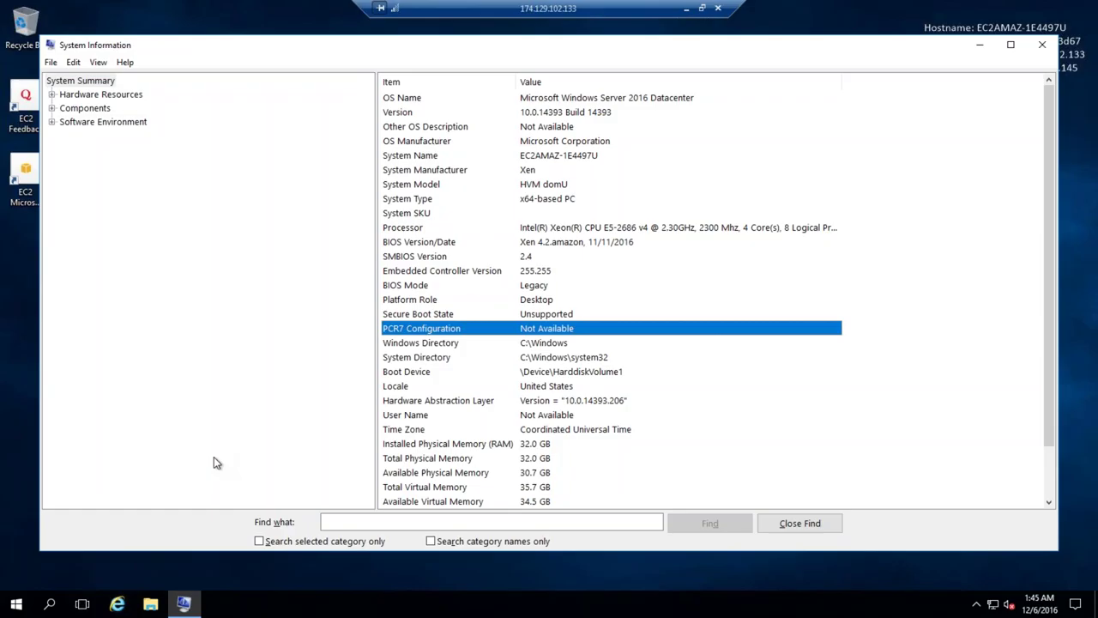
{"action": "left_click", "coordinate": [15, 606]}
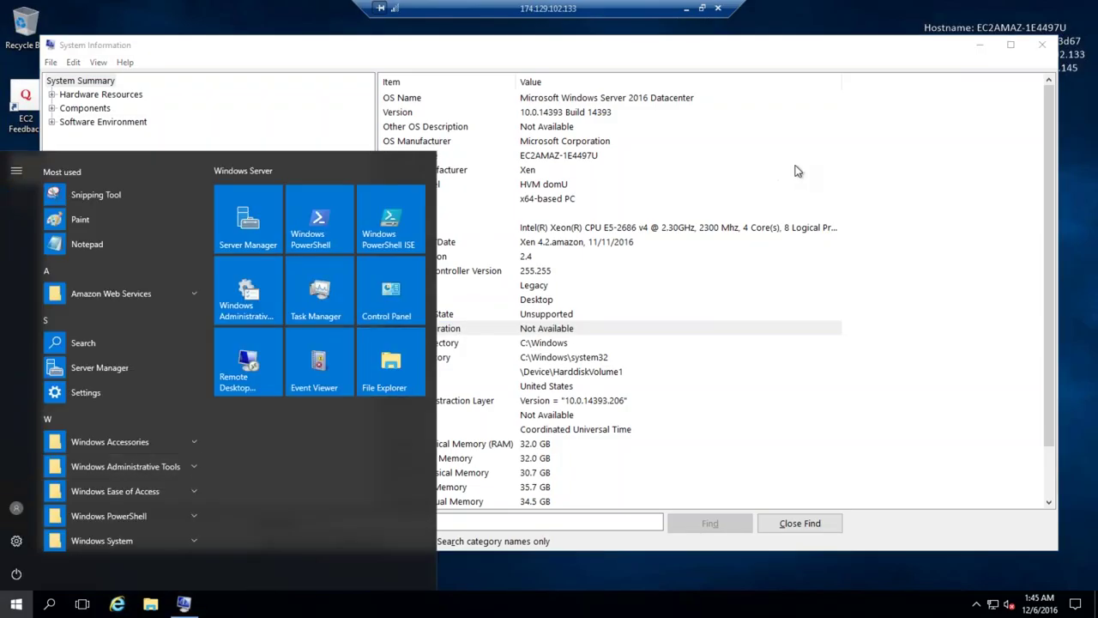
{"action": "left_click", "coordinate": [794, 172]}
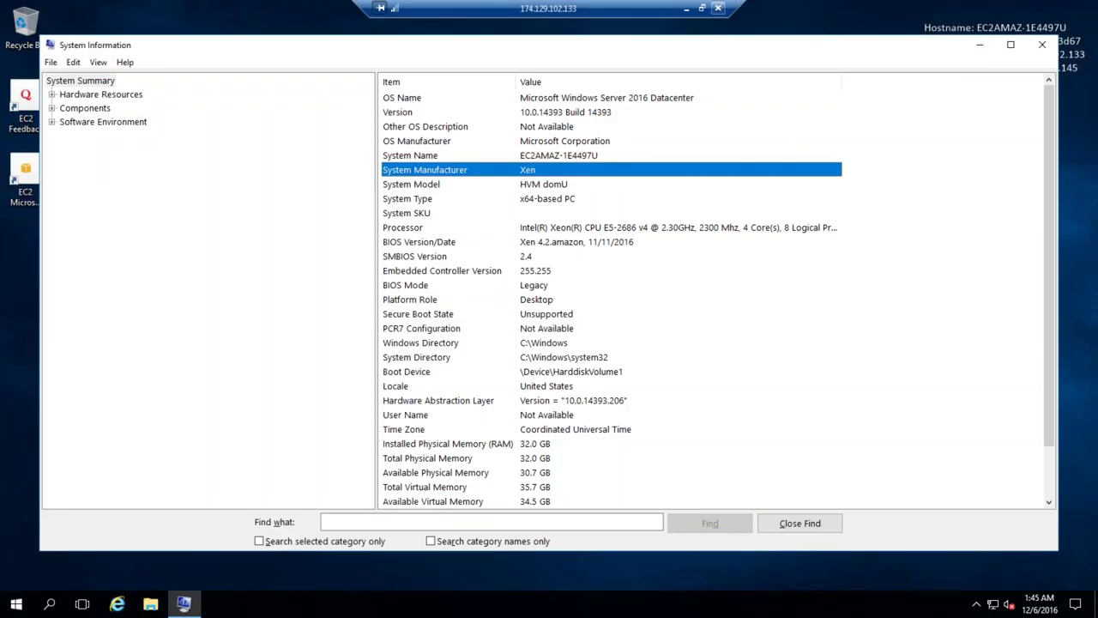
{"action": "left_click", "coordinate": [718, 8]}
{"action": "key", "text": "Return"}
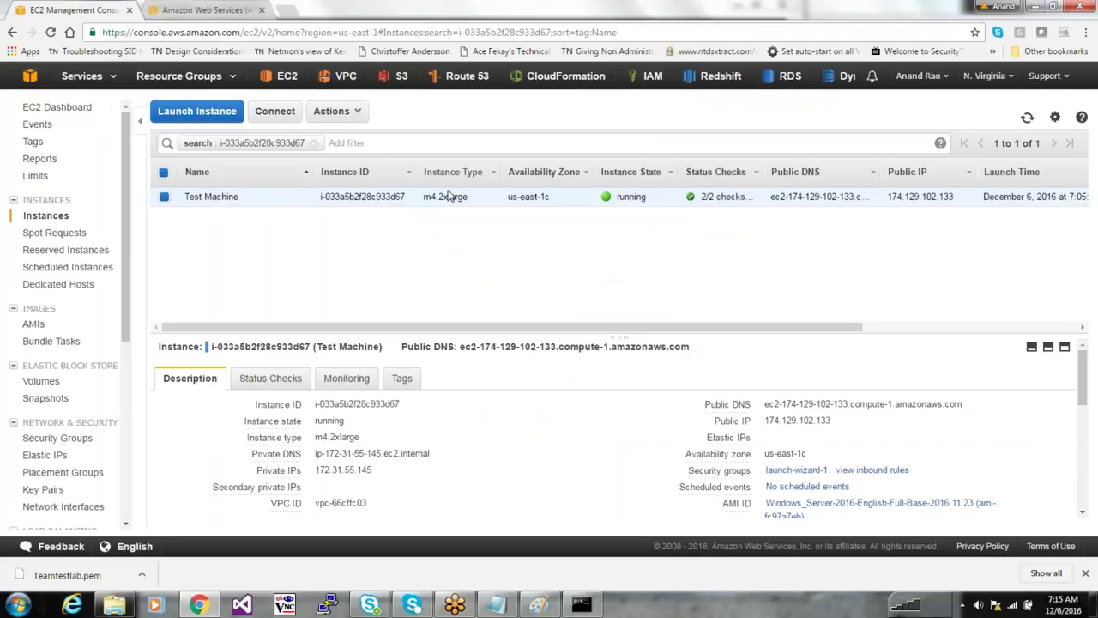
Terminate the Test Machine via Instance State > Terminate and widen the Instance State column
{"action": "right_click", "coordinate": [449, 196]}
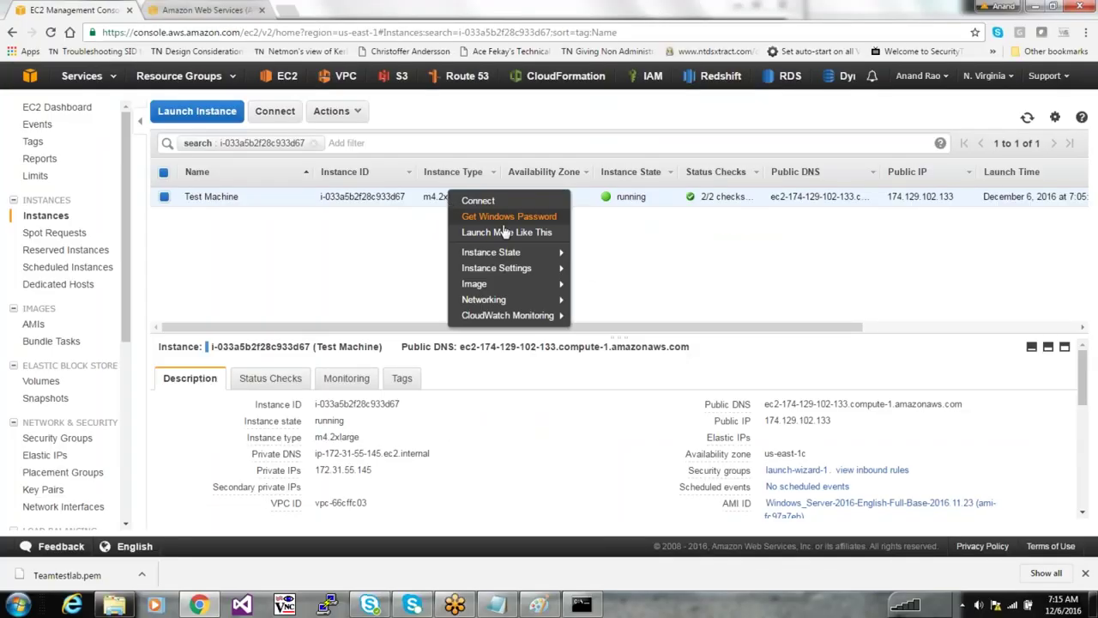
{"action": "mouse_move", "coordinate": [519, 255]}
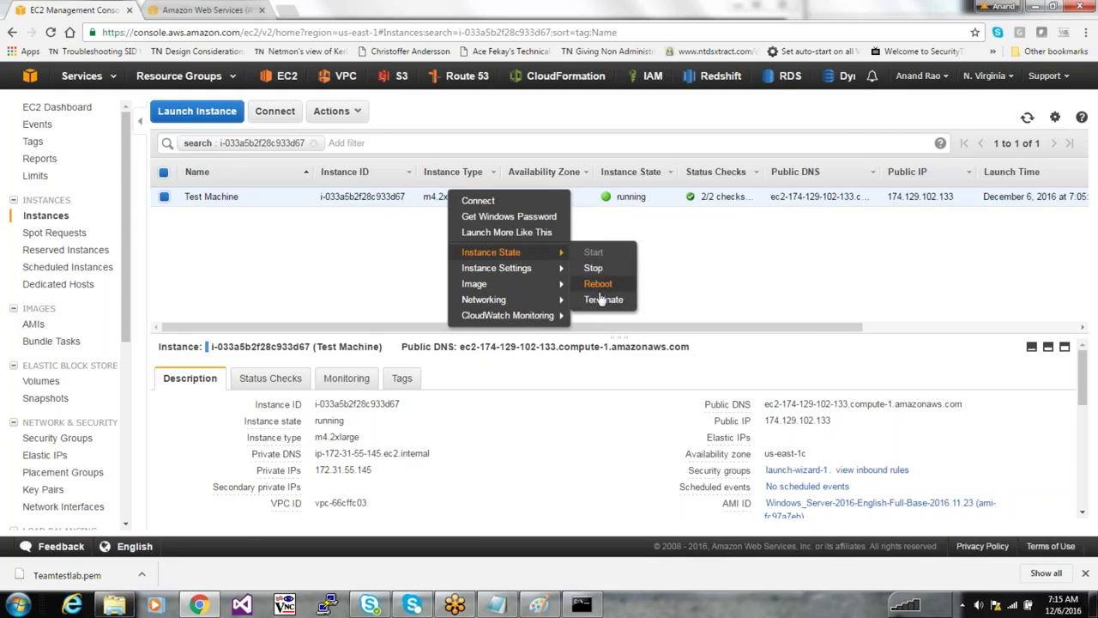
{"action": "left_click", "coordinate": [600, 300]}
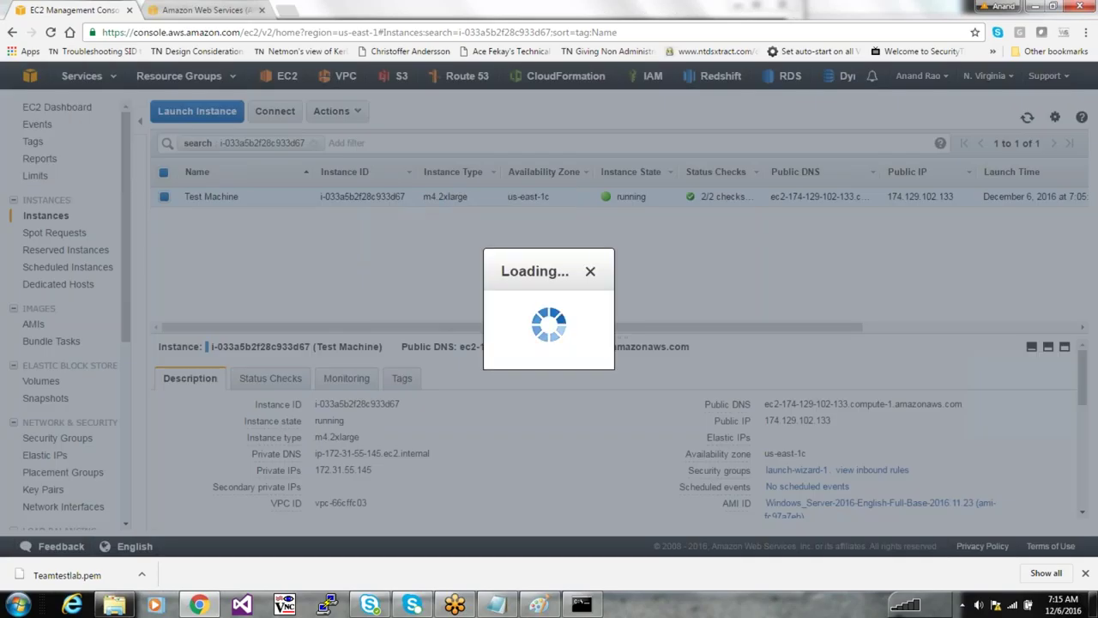
{"action": "left_click", "coordinate": [734, 399]}
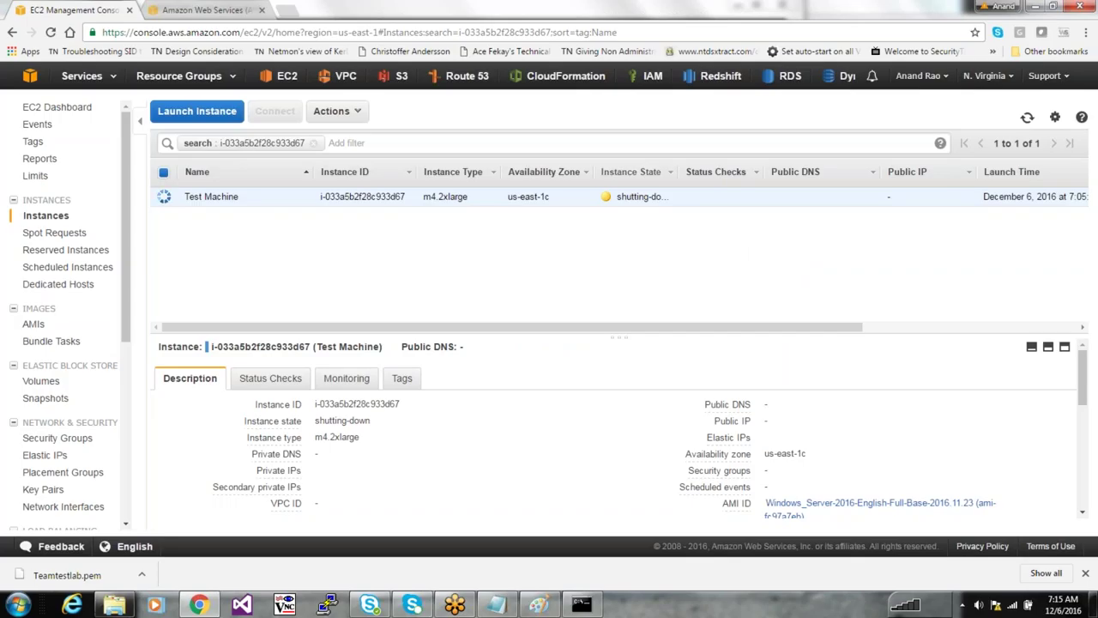
{"action": "left_click_drag", "start_coordinate": [678, 172], "coordinate": [739, 172]}
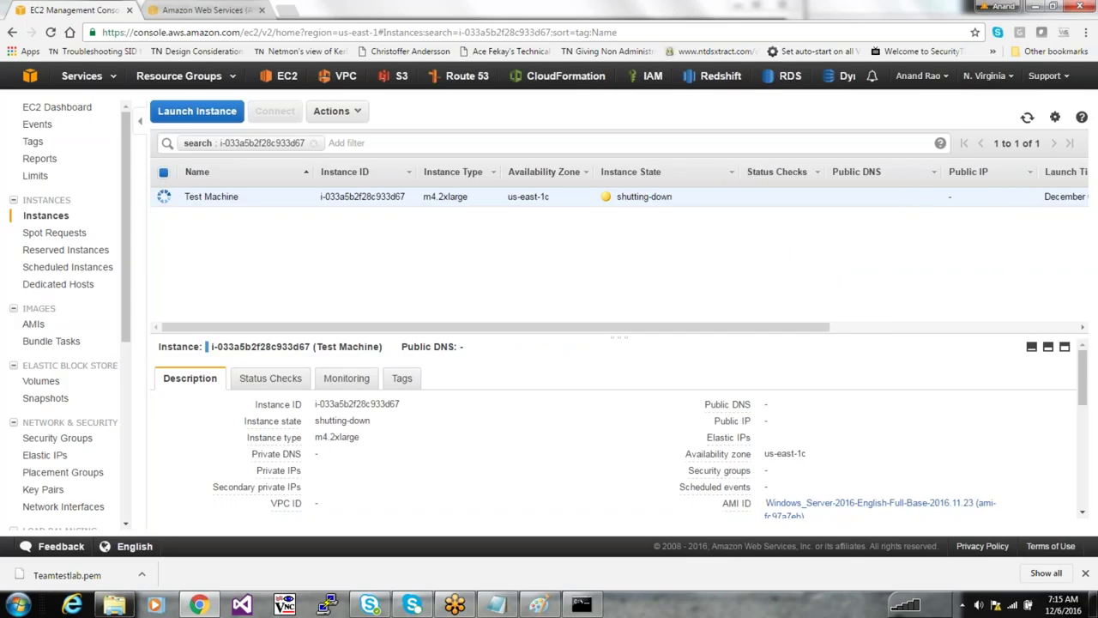
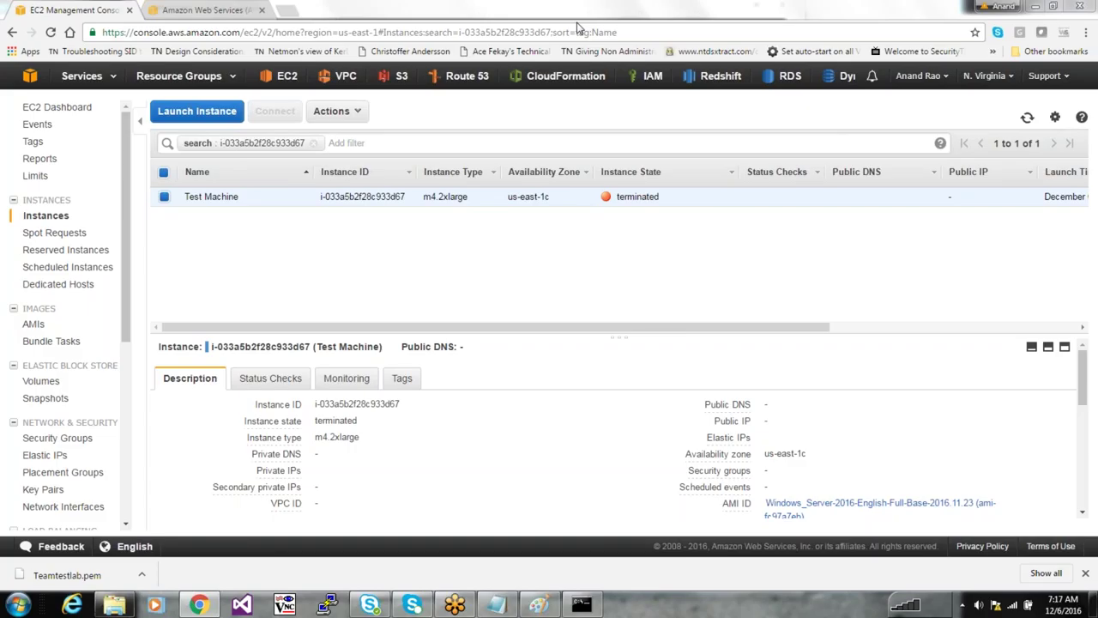
Launch Notepad from the Run box
{"action": "key", "text": "super+r"}
{"action": "type", "text": "notepad"}
{"action": "key", "text": "Return"}
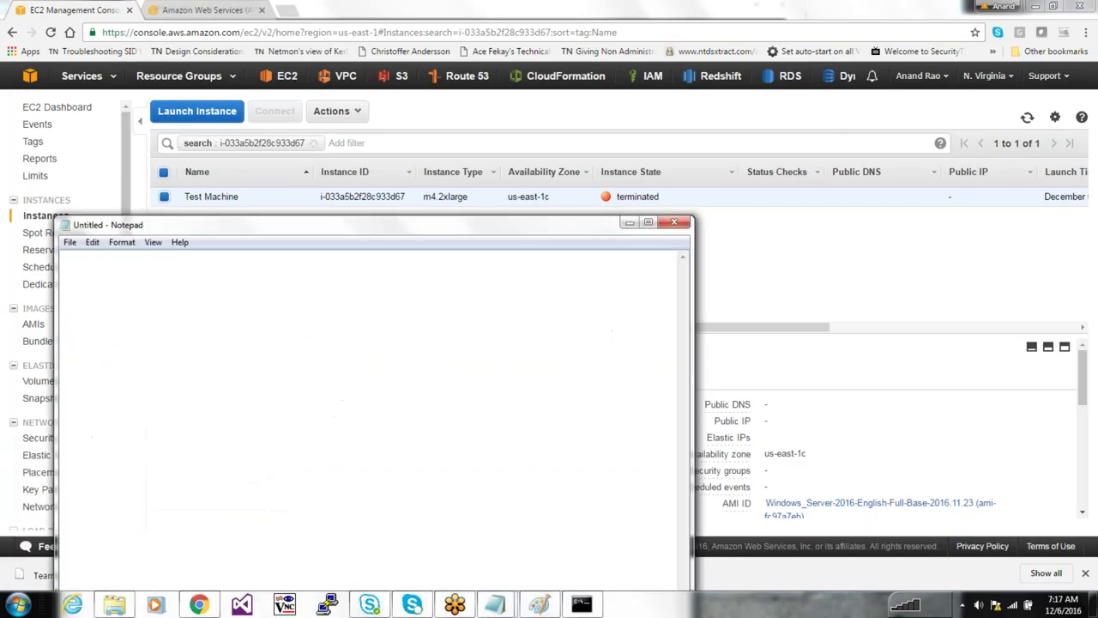
Type DNS : 53, DHCP : 67 68 and RDP : 3389 on separate lines
{"action": "type", "text": "DNS : 53"}
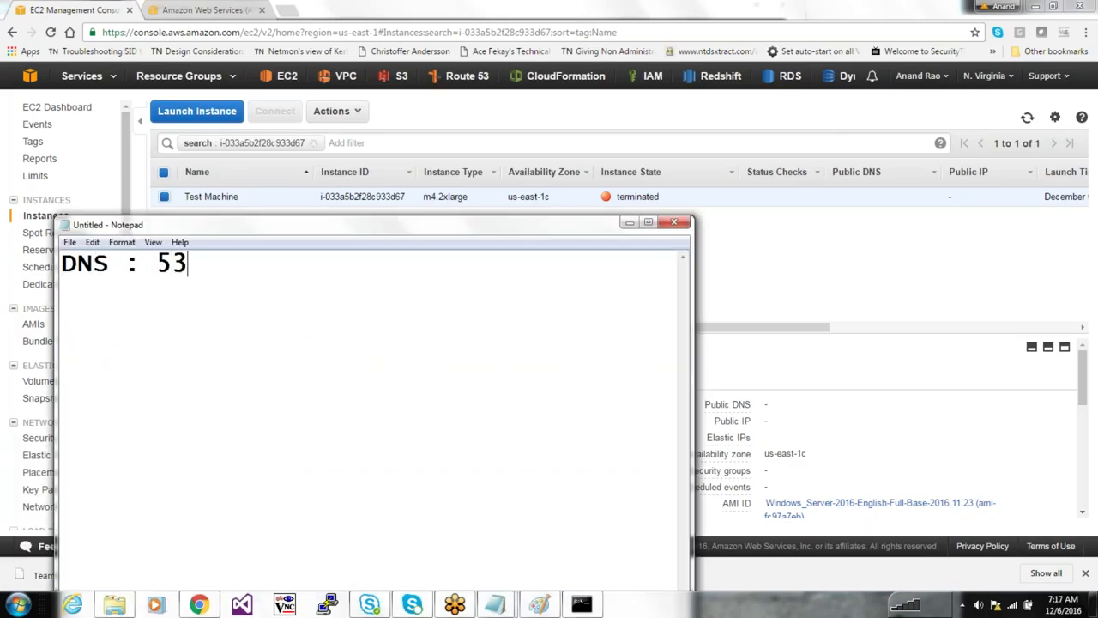
{"action": "key", "text": "Return"}
{"action": "type", "text": "DHCP : "}
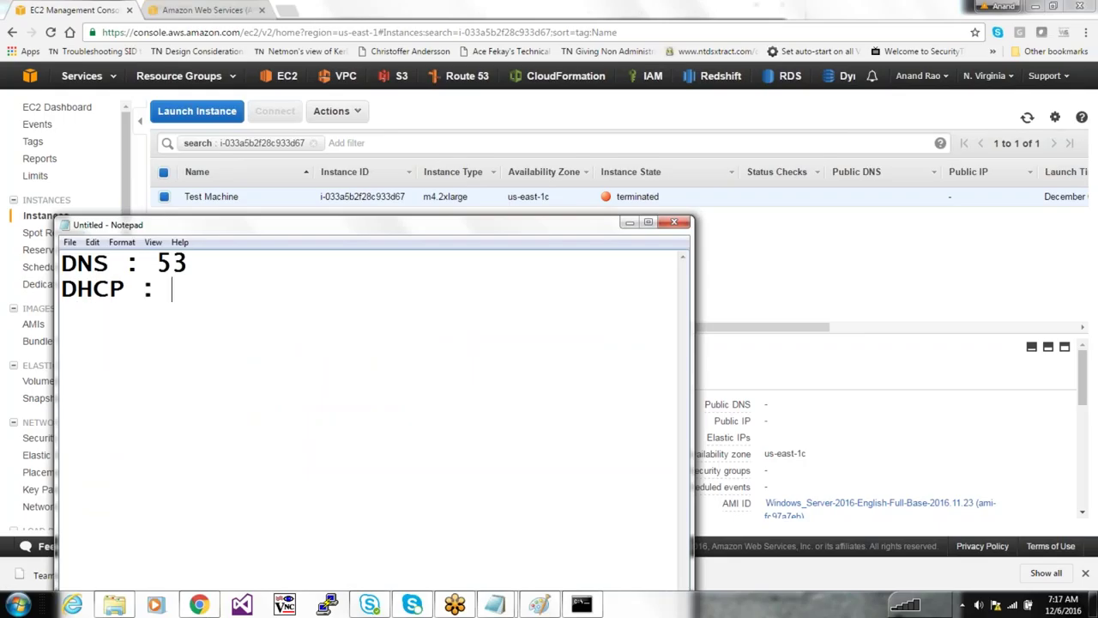
{"action": "type", "text": "6 7"}
{"action": "key", "text": "BackSpace"}
{"action": "key", "text": "BackSpace"}
{"action": "type", "text": "7 68"}
{"action": "key", "text": "Return"}
{"action": "type", "text": "RDP"}
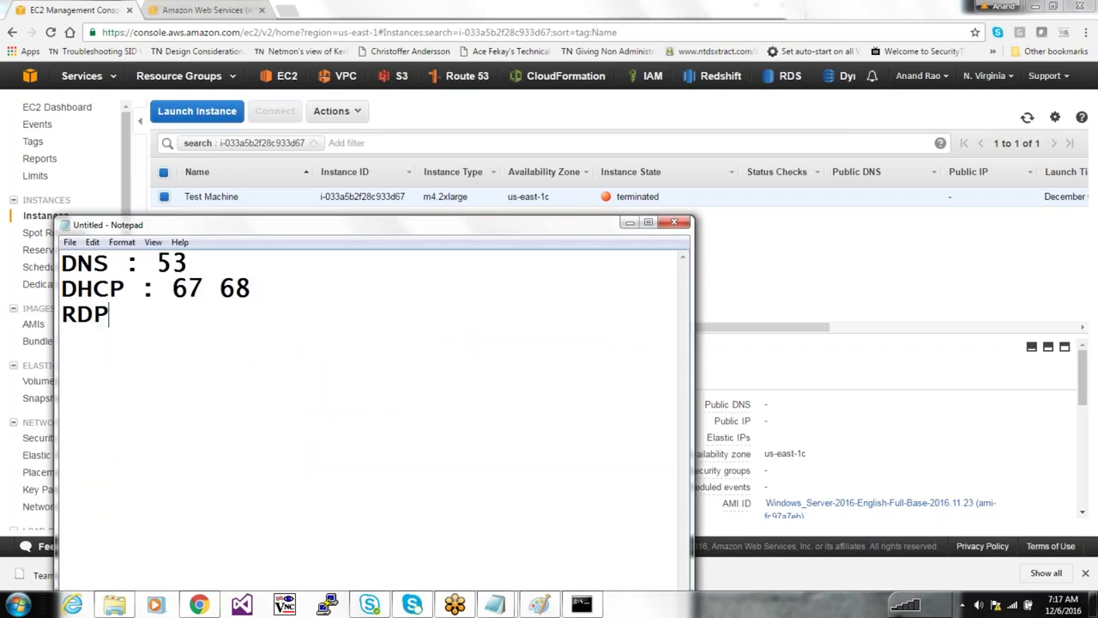
{"action": "type", "text": " : 3389"}
{"action": "key", "text": "Return"}
Add lines SSH : 22, SQL : 1433, postgres : 54321, http: 80 and http: 443
{"action": "type", "text": "SSH : 22"}
{"action": "key", "text": "Return"}
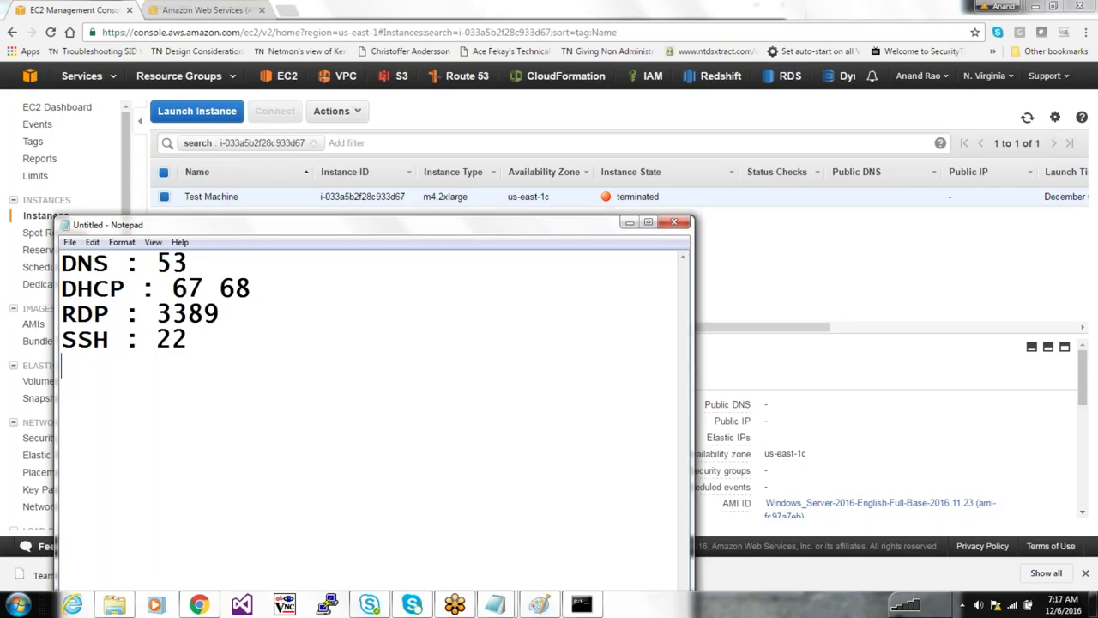
{"action": "type", "text": "SQL : 143"}
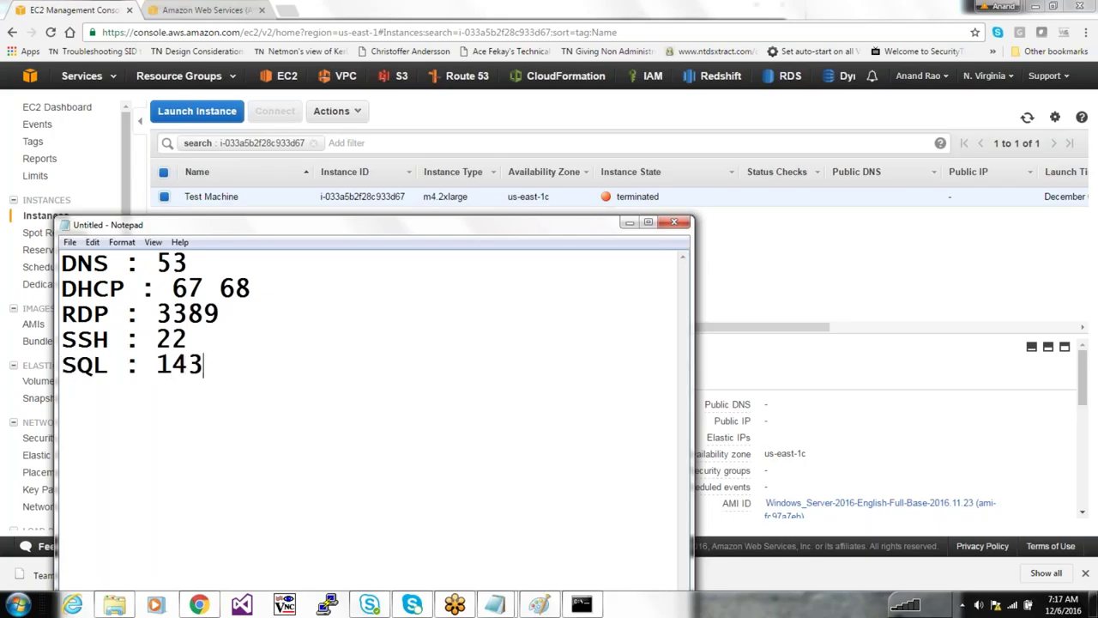
{"action": "type", "text": "3"}
{"action": "key", "text": "Return"}
{"action": "type", "text": "postgres :"}
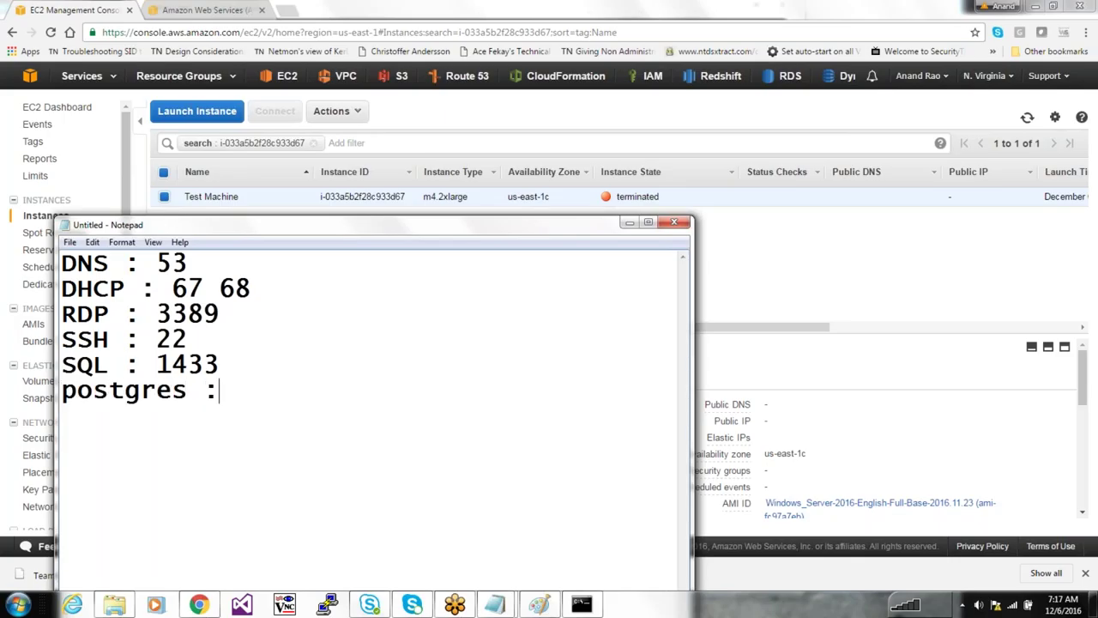
{"action": "type", "text": " 54321"}
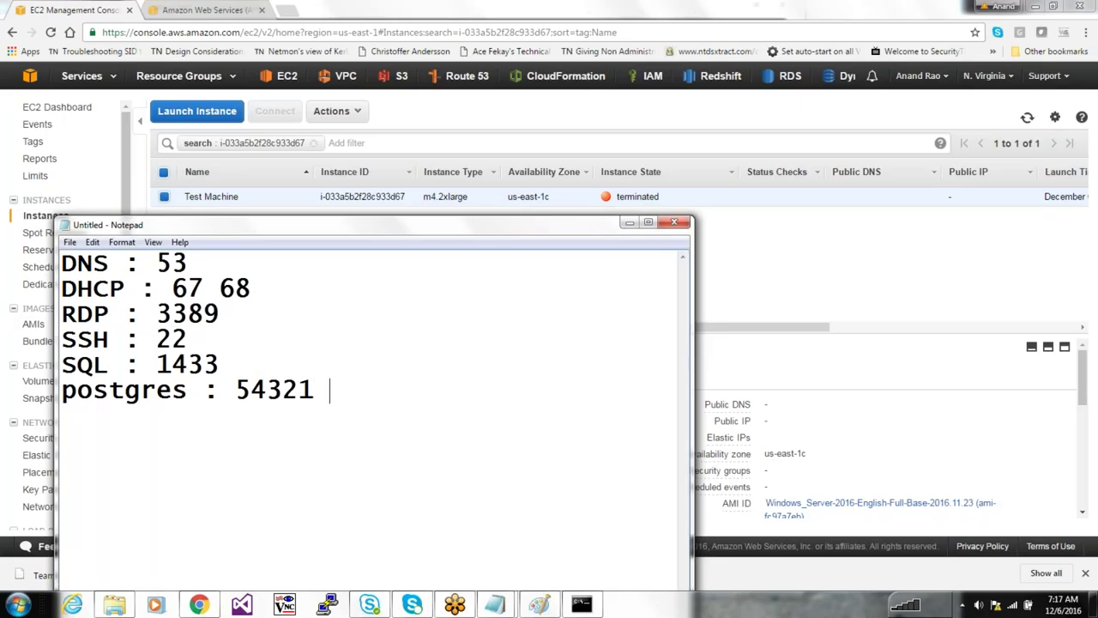
{"action": "key", "text": "Return"}
{"action": "type", "text": "http: 80"}
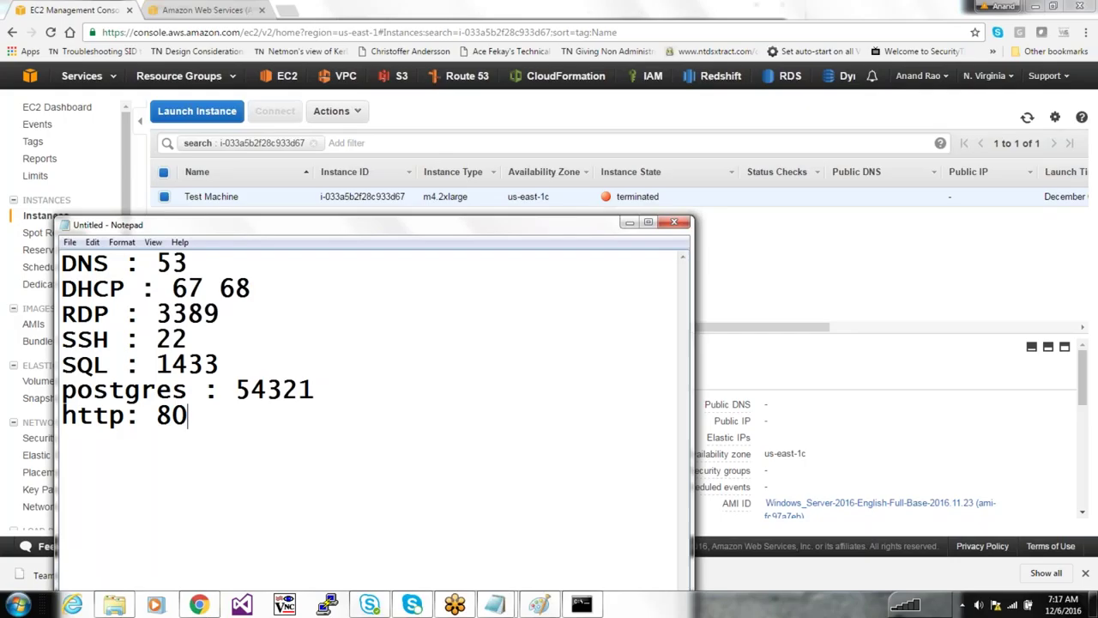
{"action": "key", "text": "Return"}
{"action": "type", "text": "http: 80443"}
{"action": "key", "text": "Return"}
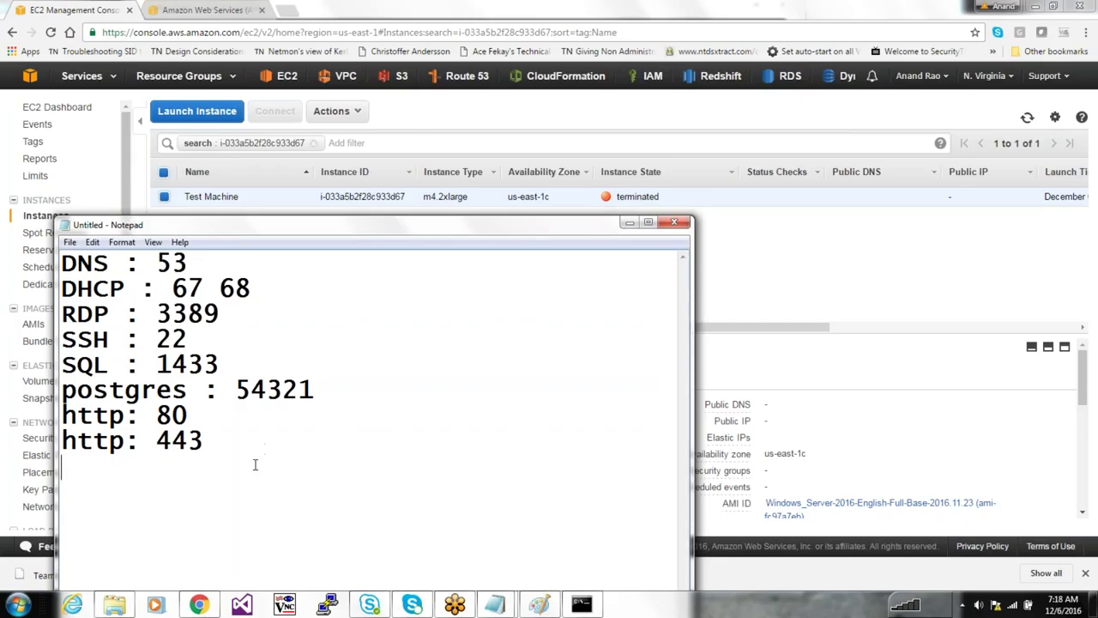
Add ldap : 389, global catalogue : 3268 and ldaps : 636 lines to the note
{"action": "type", "text": "ldap : 389"}
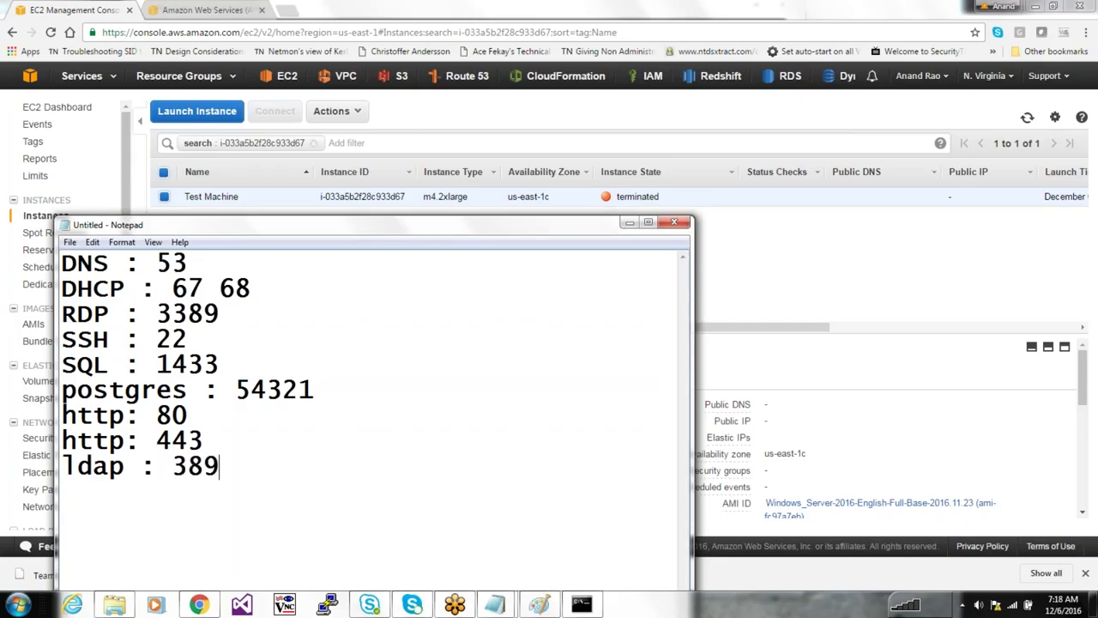
{"action": "key", "text": "Return"}
{"action": "type", "text": "gc"}
{"action": "key", "text": "BackSpace"}
{"action": "type", "text": "lobcal"}
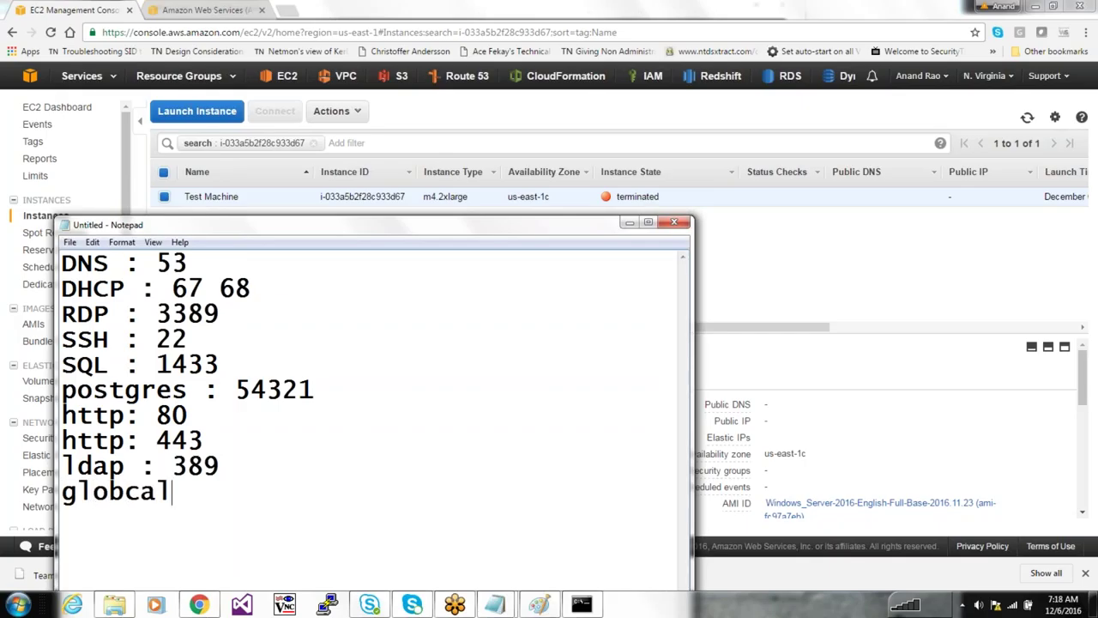
{"action": "key", "text": "BackSpace"}
{"action": "key", "text": "BackSpace"}
{"action": "key", "text": "BackSpace"}
{"action": "type", "text": "al catalo"}
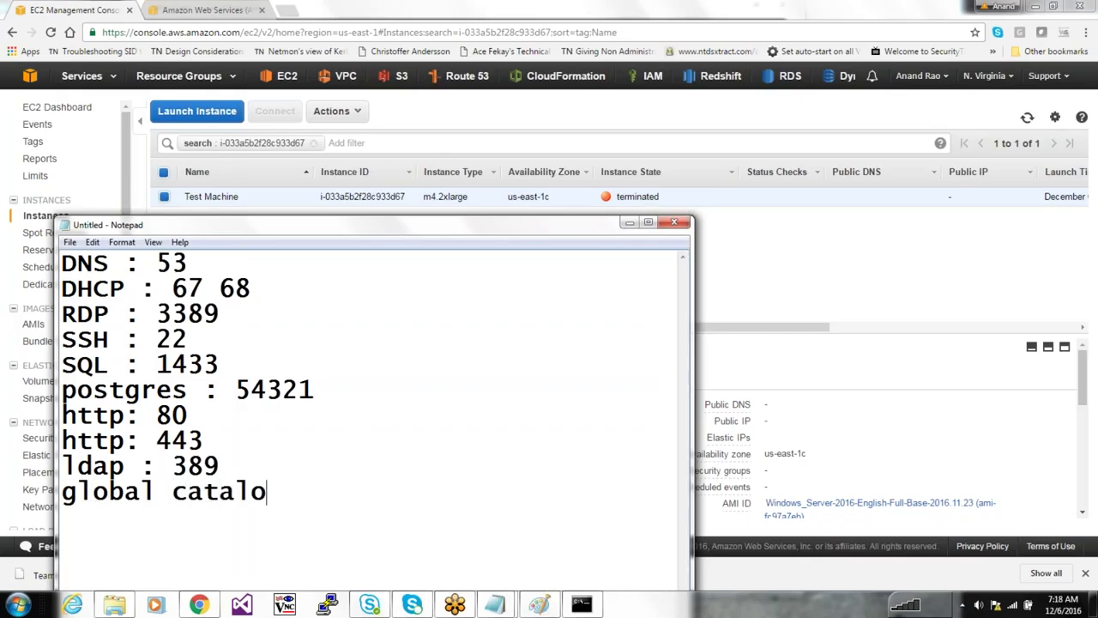
{"action": "type", "text": "gue : 3268"}
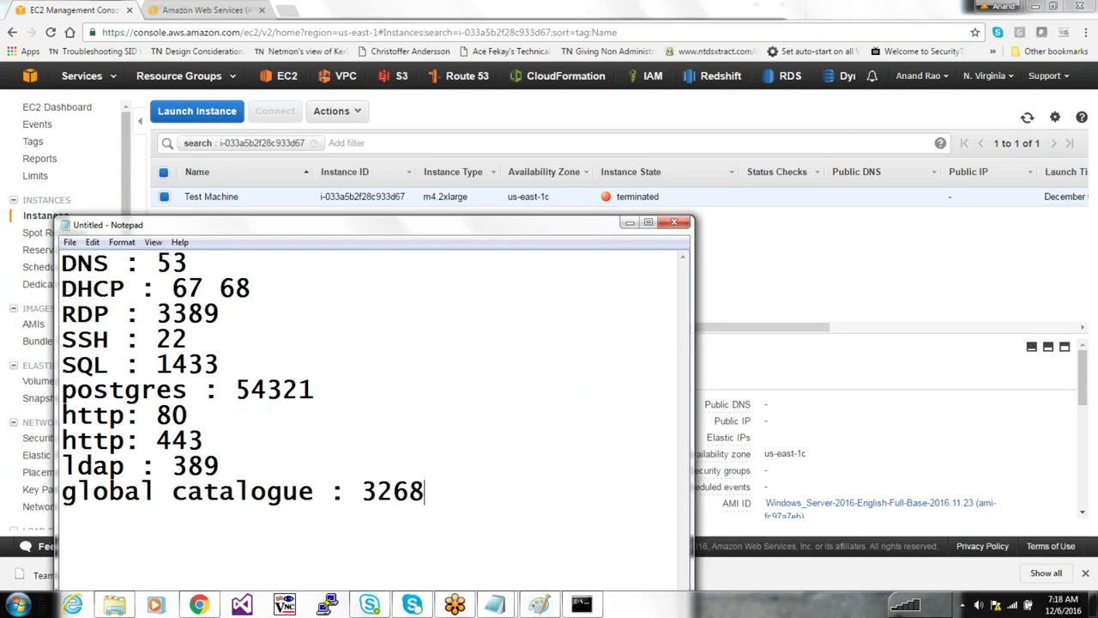
{"action": "key", "text": "Return"}
{"action": "type", "text": "ldaps "}
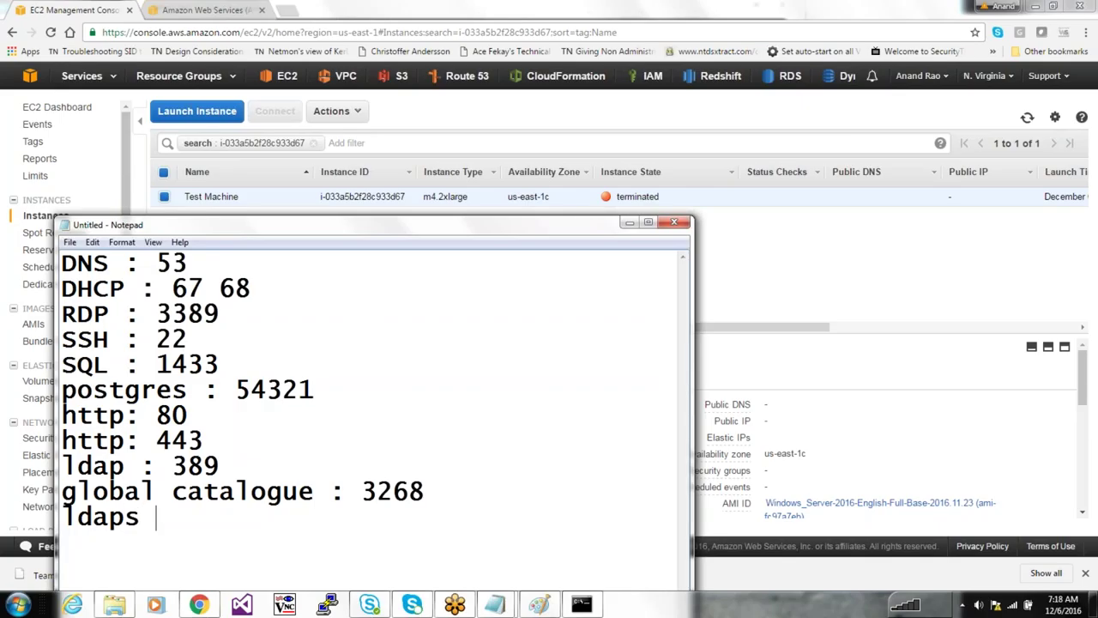
{"action": "type", "text": ": 646"}
{"action": "key", "text": "BackSpace"}
{"action": "key", "text": "BackSpace"}
{"action": "type", "text": "36"}
{"action": "key", "text": "Return"}
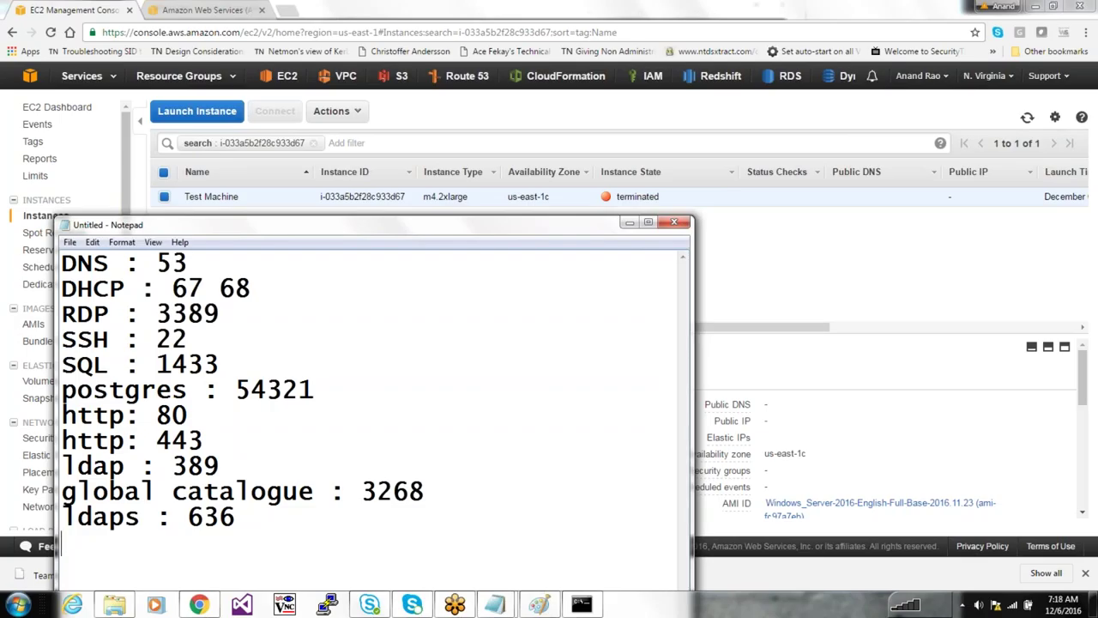
Maximize Notepad, then bring the EC2 console browser forward with a new blank tab
{"action": "left_click", "coordinate": [647, 222]}
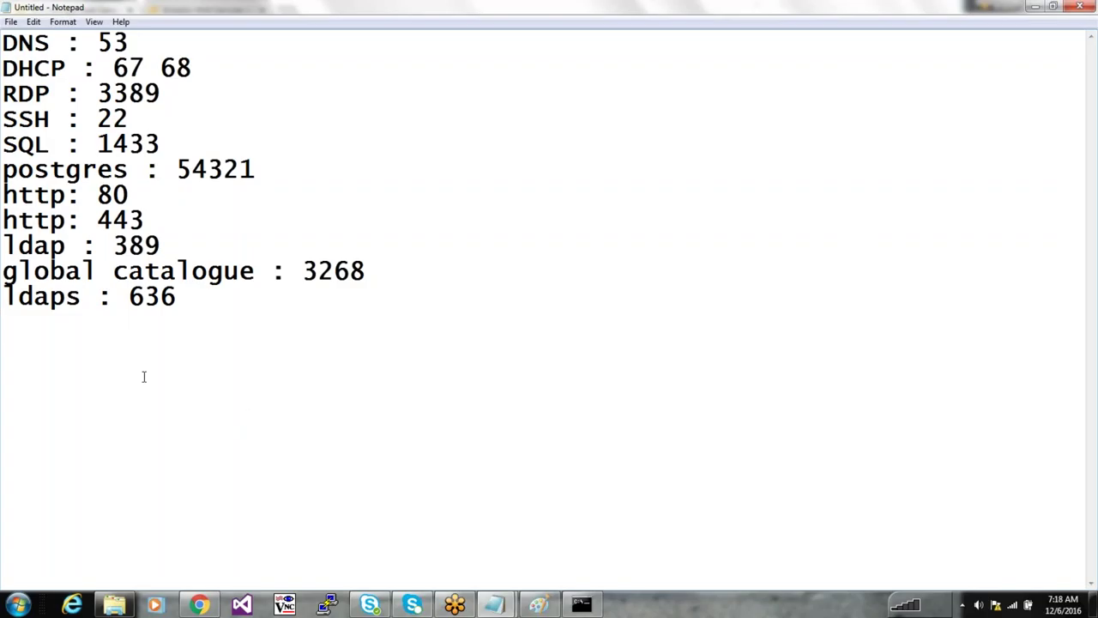
{"action": "left_click", "coordinate": [198, 604]}
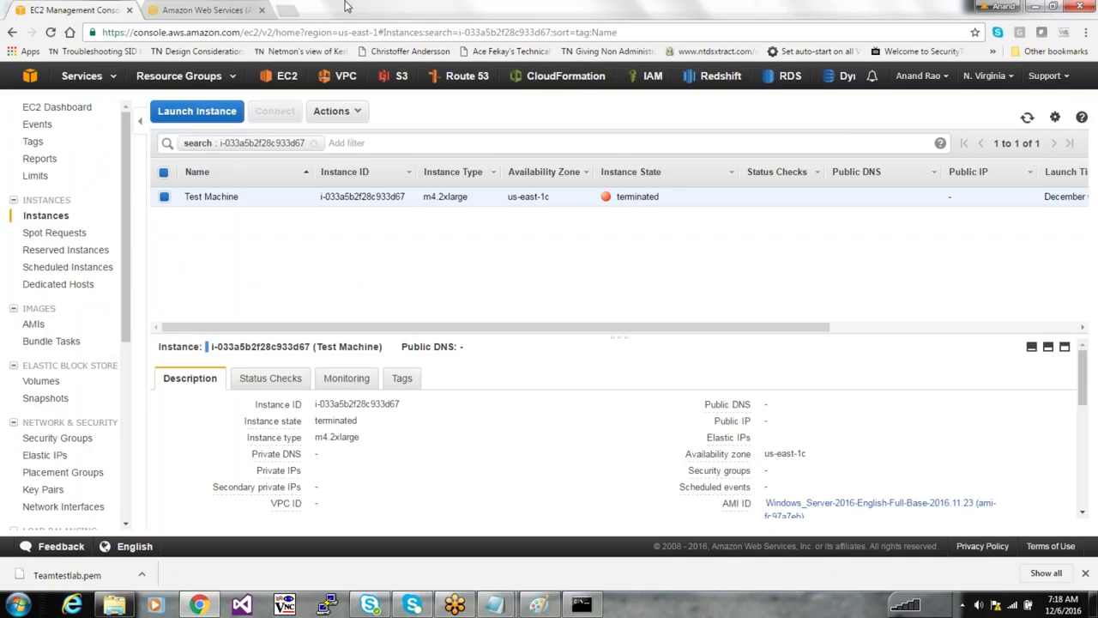
{"action": "left_click", "coordinate": [287, 9]}
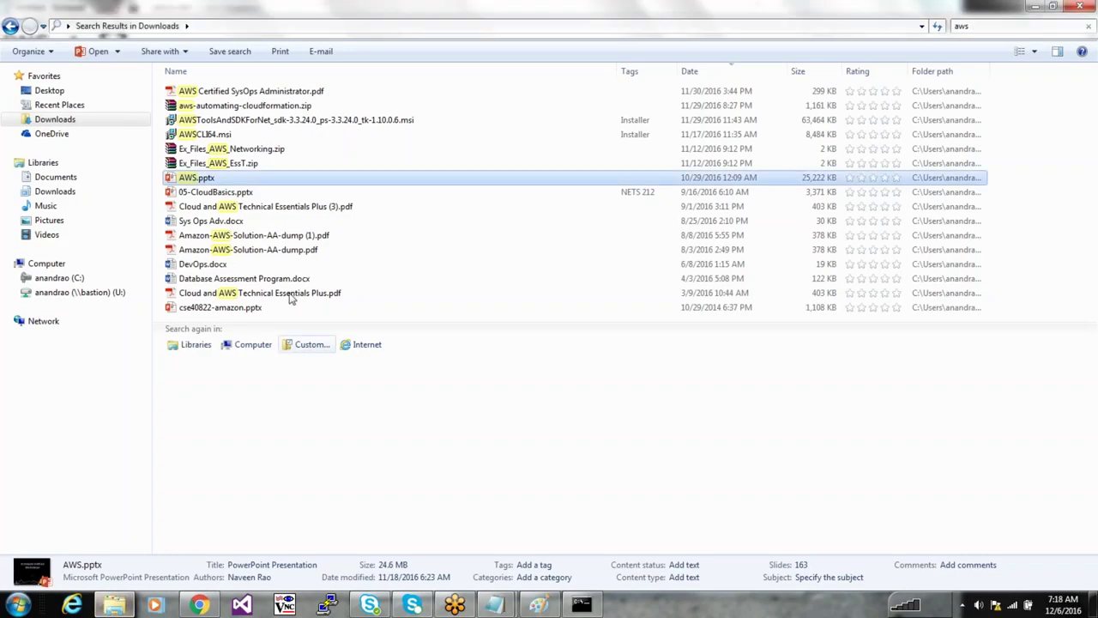
Open 401 Ch 4 Securing Your Network.pptx from C:\Anand Data\Security+
{"action": "left_click", "coordinate": [54, 277]}
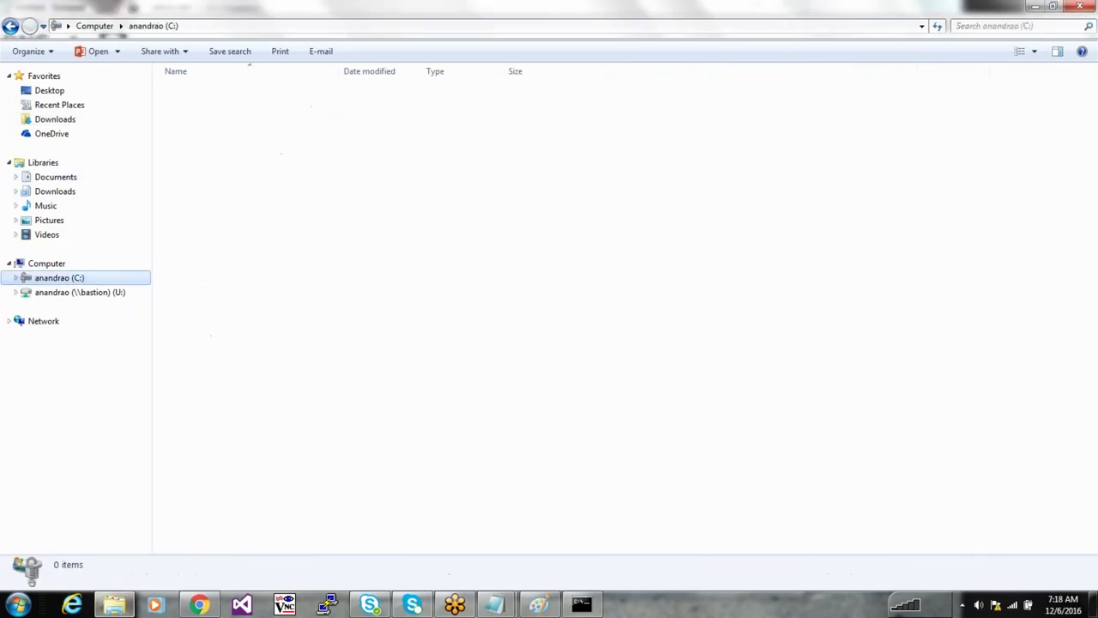
{"action": "double_click", "coordinate": [248, 92]}
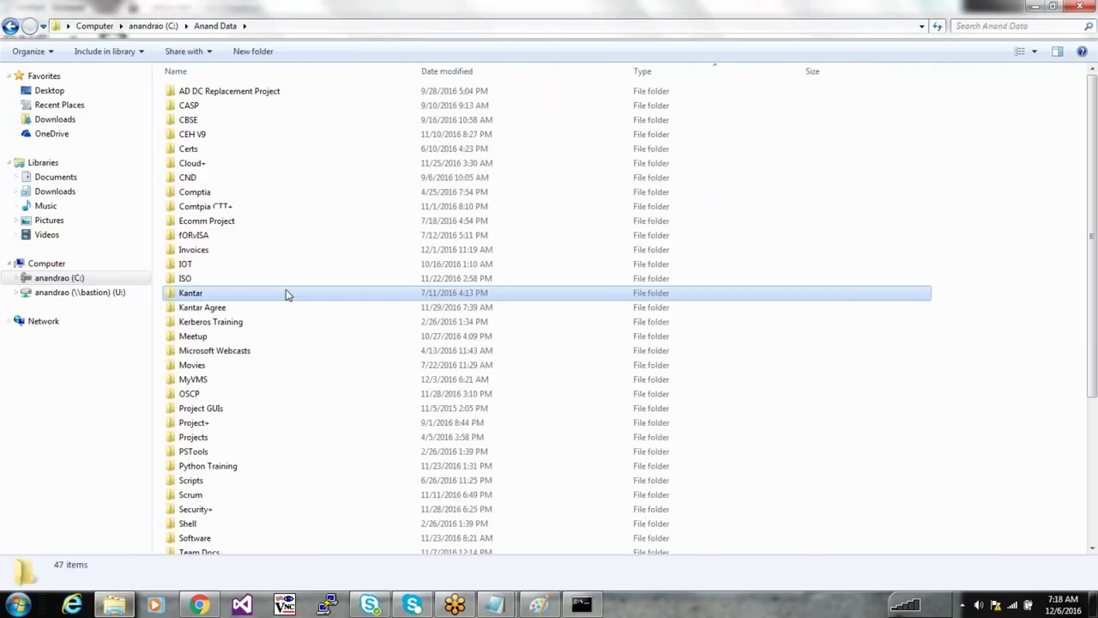
{"action": "type", "text": "se"}
{"action": "key", "text": "Return"}
{"action": "key", "text": "Down"}
{"action": "key", "text": "Down"}
{"action": "key", "text": "Down"}
{"action": "key", "text": "Down"}
{"action": "key", "text": "Down"}
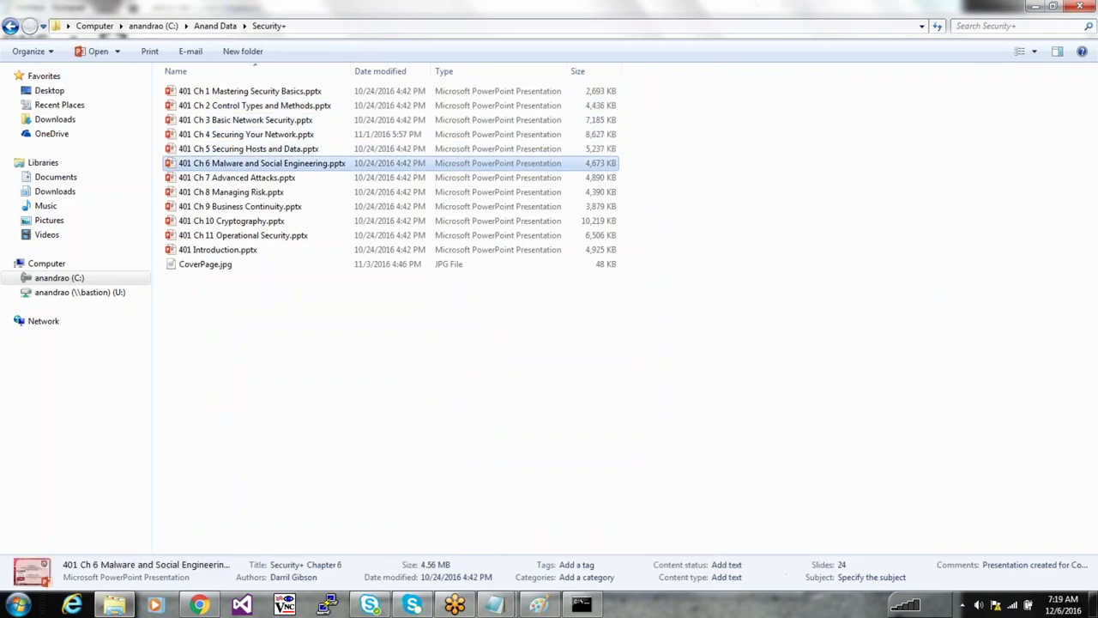
{"action": "key", "text": "Up"}
{"action": "key", "text": "Up"}
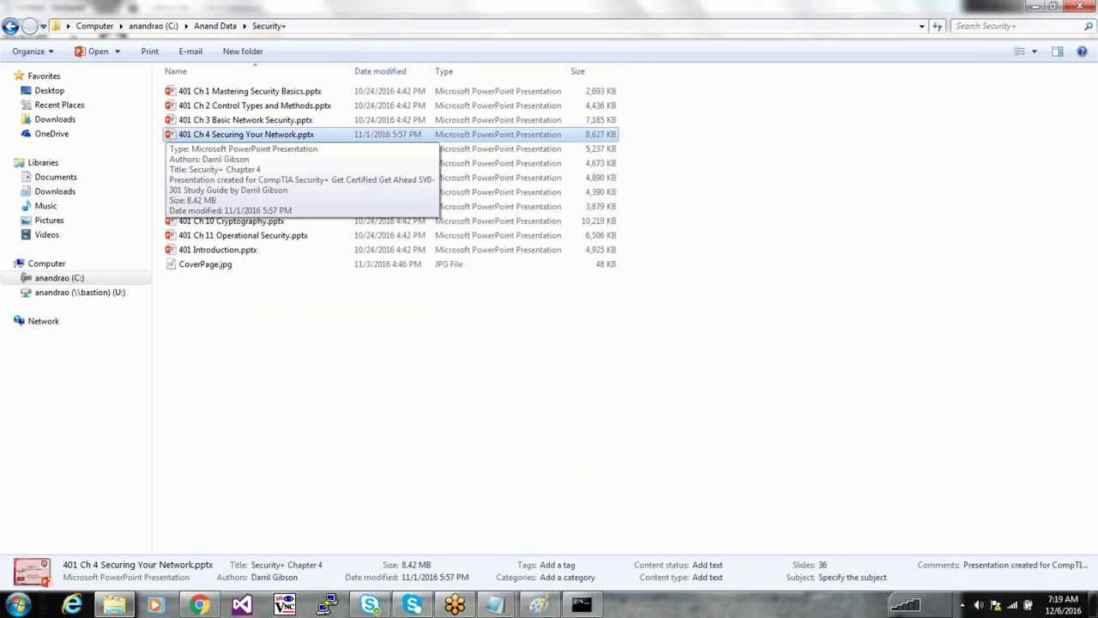
{"action": "key", "text": "Return"}
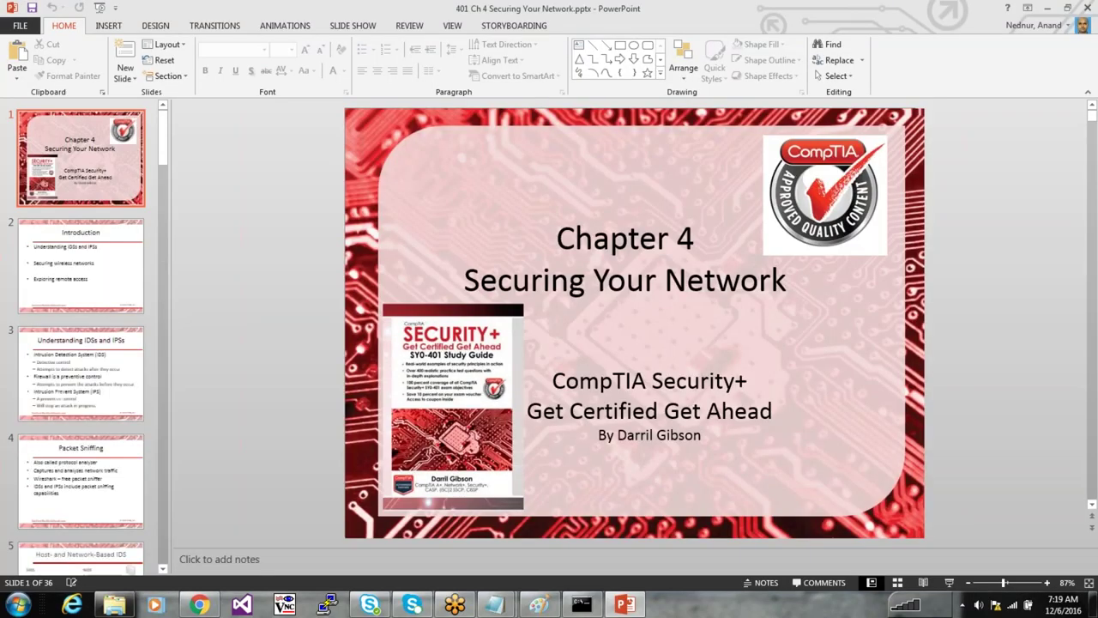
Page through the Chapter 4 slides to Exploring Remote Access, close PowerPoint, and select the Ch 3 file
{"action": "left_click", "coordinate": [80, 373]}
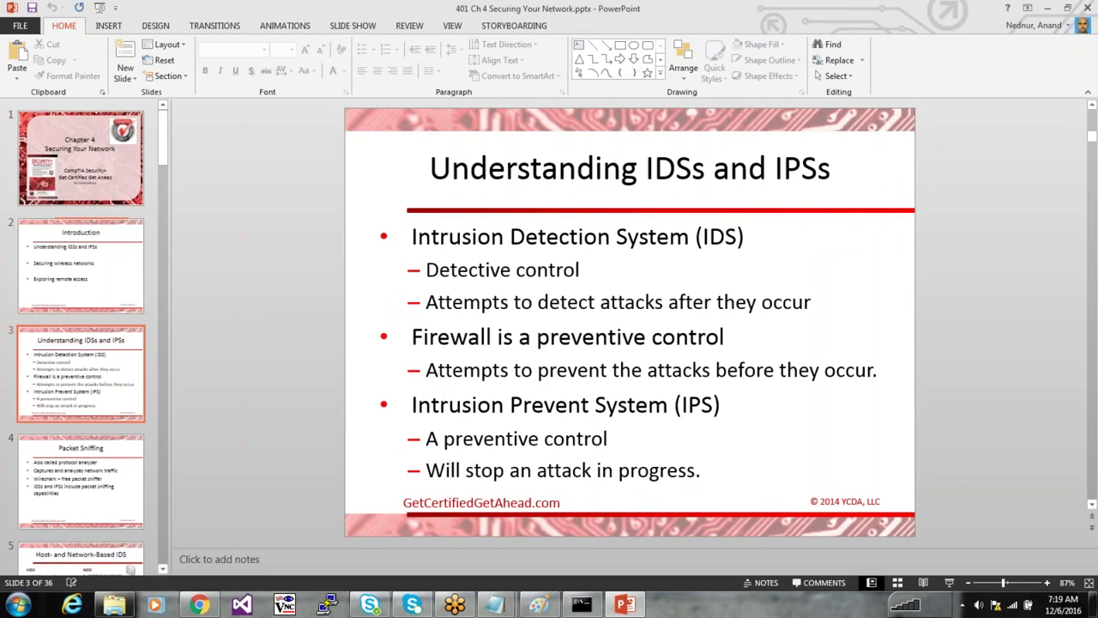
{"action": "key", "text": "Down"}
{"action": "key", "text": "Down"}
{"action": "key", "text": "Down"}
{"action": "key", "text": "Down"}
{"action": "key", "text": "Down"}
{"action": "key", "text": "Down"}
{"action": "key", "text": "Down"}
{"action": "key", "text": "Down"}
{"action": "key", "text": "Down"}
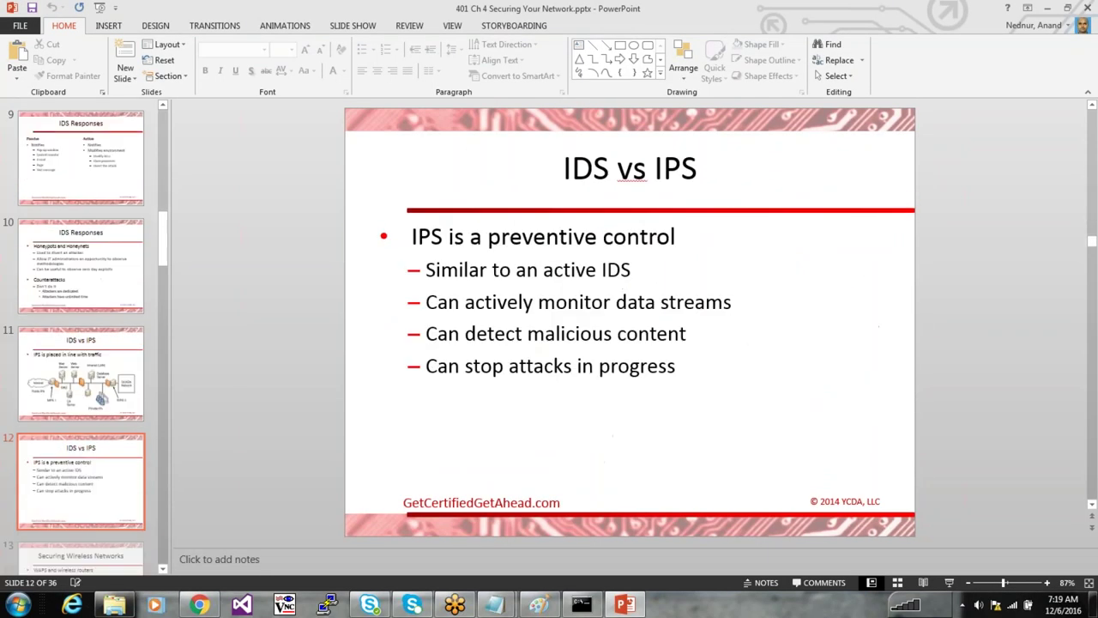
{"action": "key", "text": "Down"}
{"action": "key", "text": "Down"}
{"action": "key", "text": "Down"}
{"action": "key", "text": "Down"}
{"action": "key", "text": "Down"}
{"action": "key", "text": "Down"}
{"action": "key", "text": "Down"}
{"action": "key", "text": "Down"}
{"action": "key", "text": "Down"}
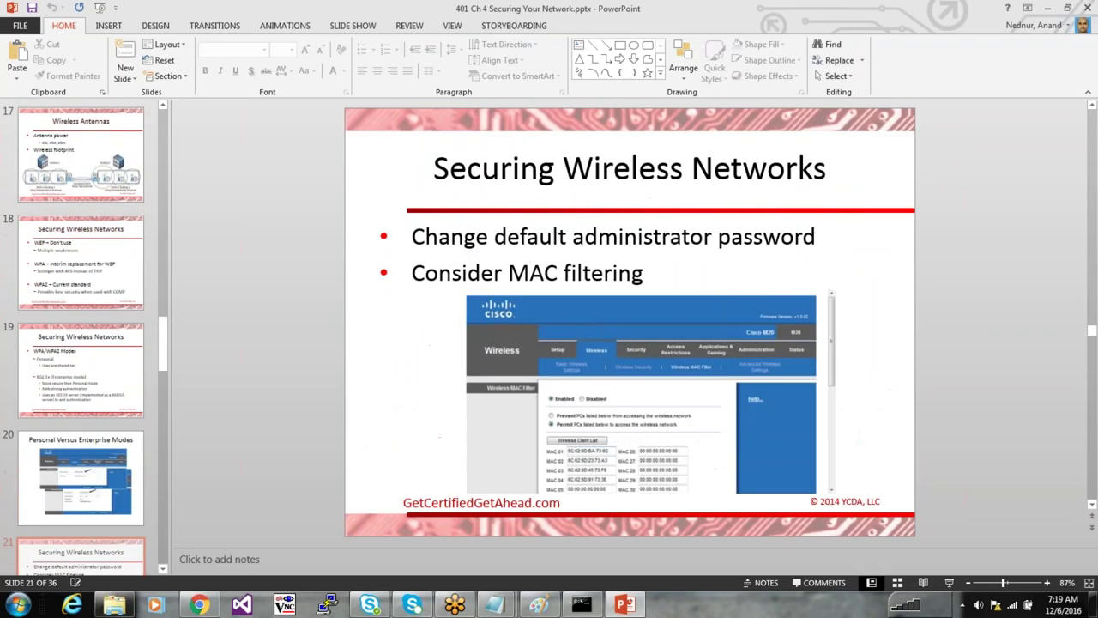
{"action": "key", "text": "Down"}
{"action": "key", "text": "Down"}
{"action": "key", "text": "Down"}
{"action": "key", "text": "Down"}
{"action": "key", "text": "Down"}
{"action": "key", "text": "Down"}
{"action": "key", "text": "Down"}
{"action": "key", "text": "Down"}
{"action": "key", "text": "Down"}
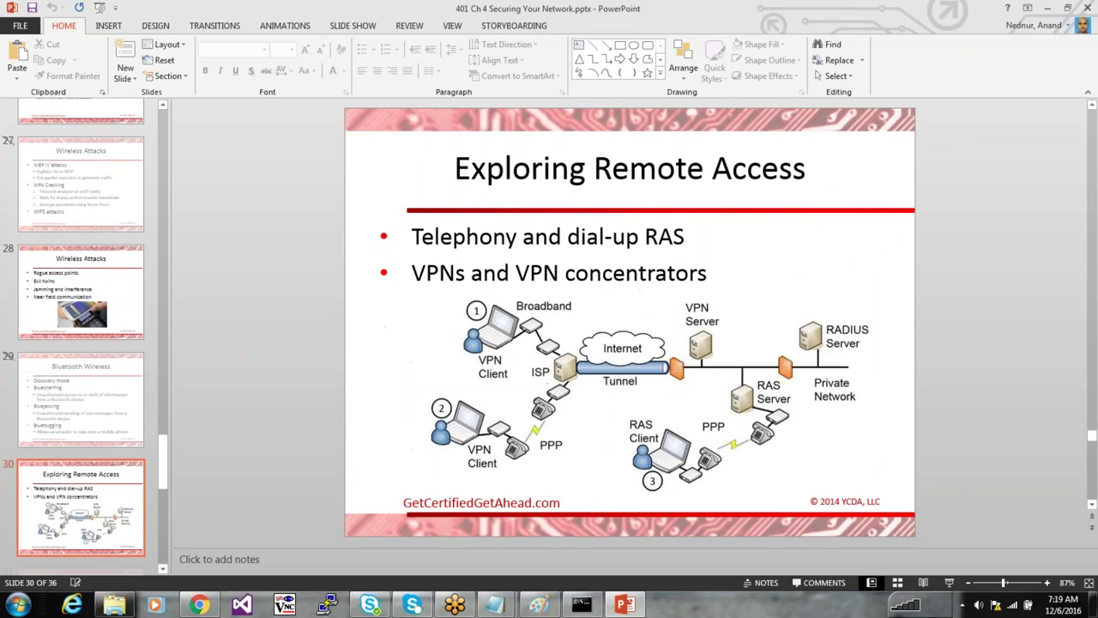
{"action": "key", "text": "Down"}
{"action": "key", "text": "Down"}
{"action": "key", "text": "Down"}
{"action": "key", "text": "Down"}
{"action": "key", "text": "Down"}
{"action": "key", "text": "Down"}
{"action": "key", "text": "Up"}
{"action": "key", "text": "Up"}
{"action": "key", "text": "Up"}
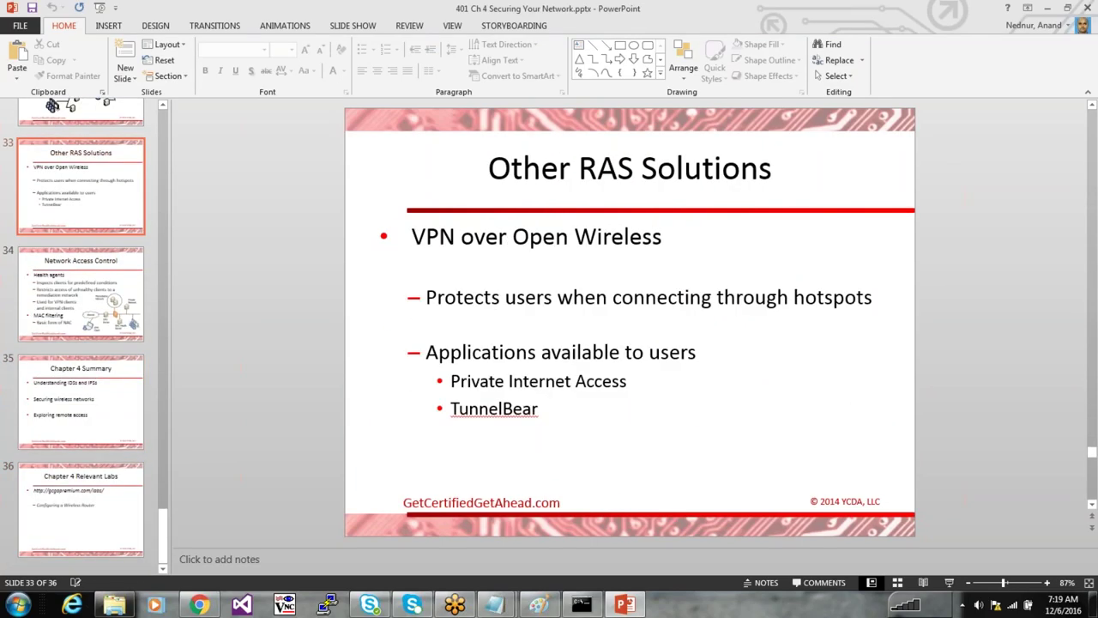
{"action": "key", "text": "Up"}
{"action": "key", "text": "Up"}
{"action": "key", "text": "Up"}
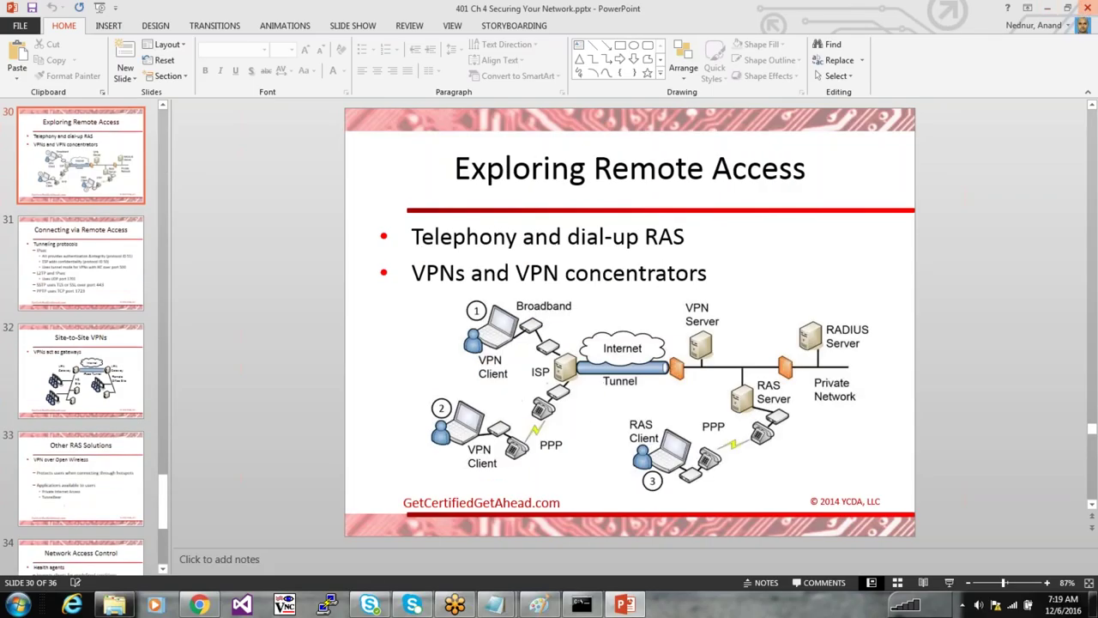
{"action": "key", "text": "alt+F4"}
{"action": "key", "text": "Up"}
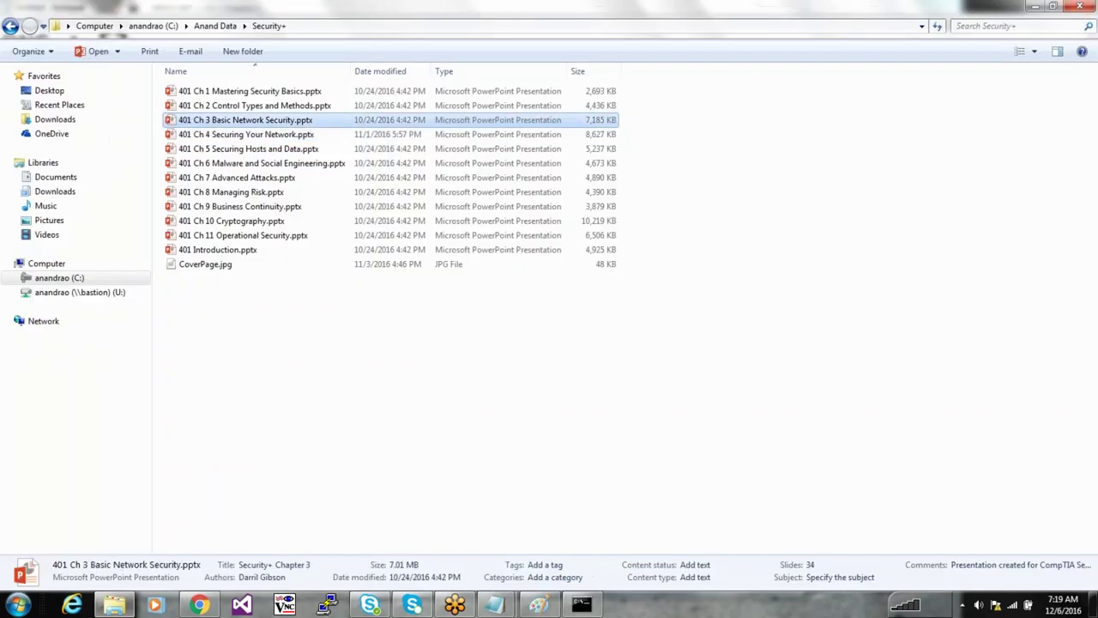
Open 401 Ch 3 Basic Network Security.pptx and go to the Ports Table slide
{"action": "key", "text": "Return"}
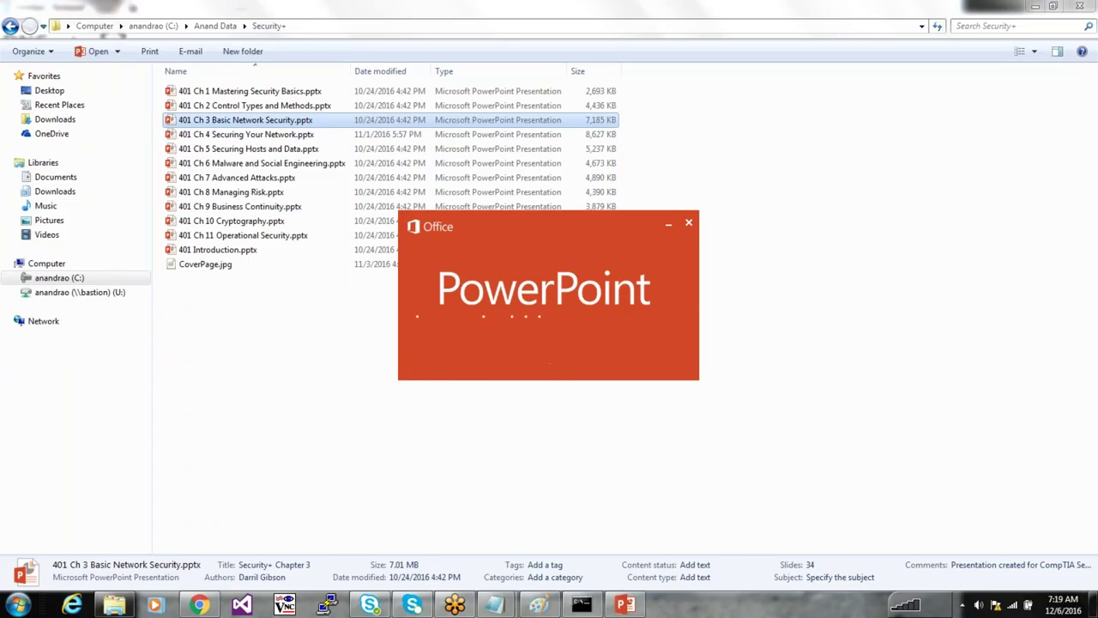
{"action": "key", "text": "Down"}
{"action": "key", "text": "Down"}
{"action": "key", "text": "Down"}
{"action": "key", "text": "Down"}
{"action": "key", "text": "Down"}
{"action": "key", "text": "Down"}
{"action": "key", "text": "Down"}
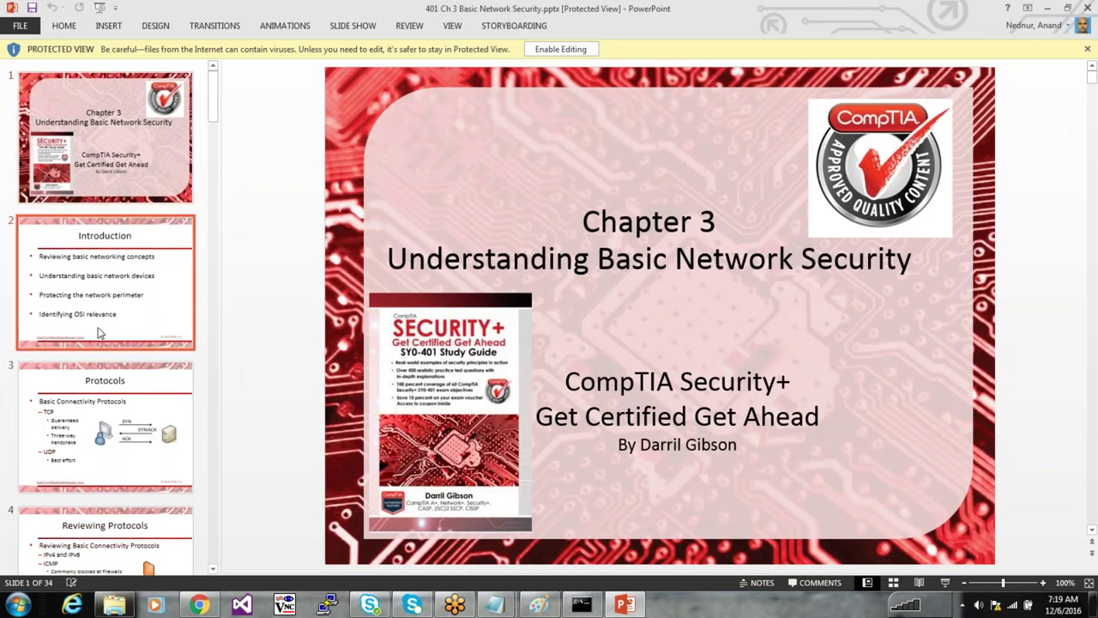
{"action": "key", "text": "Down"}
{"action": "key", "text": "Down"}
{"action": "key", "text": "Down"}
{"action": "key", "text": "Down"}
{"action": "key", "text": "Down"}
{"action": "key", "text": "Down"}
{"action": "key", "text": "Down"}
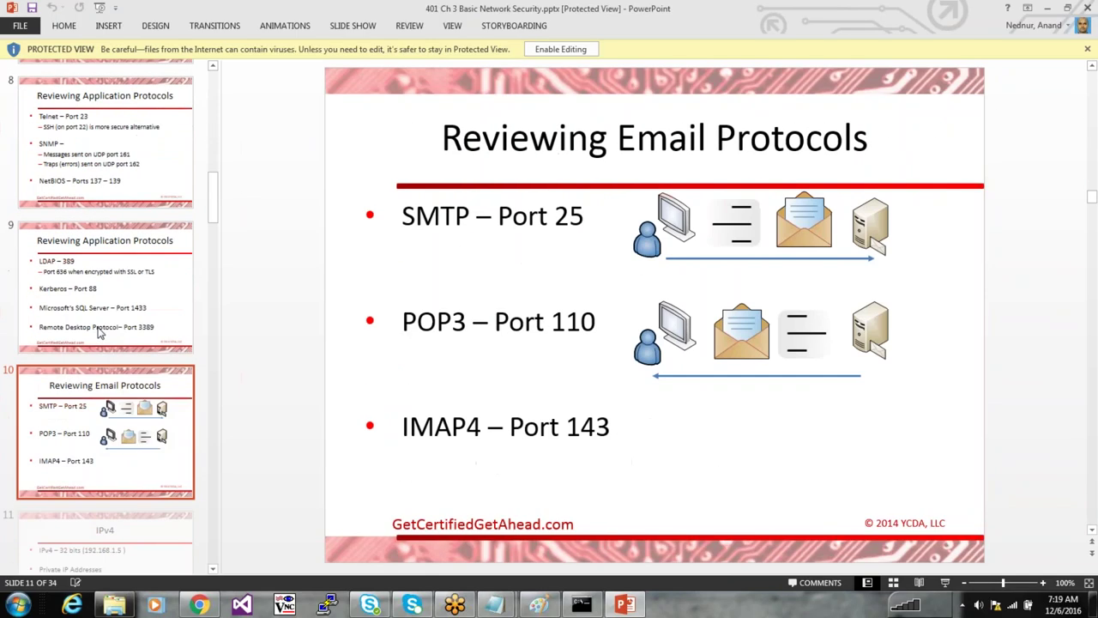
{"action": "key", "text": "Down"}
{"action": "key", "text": "Down"}
{"action": "key", "text": "Down"}
{"action": "key", "text": "Down"}
{"action": "key", "text": "Down"}
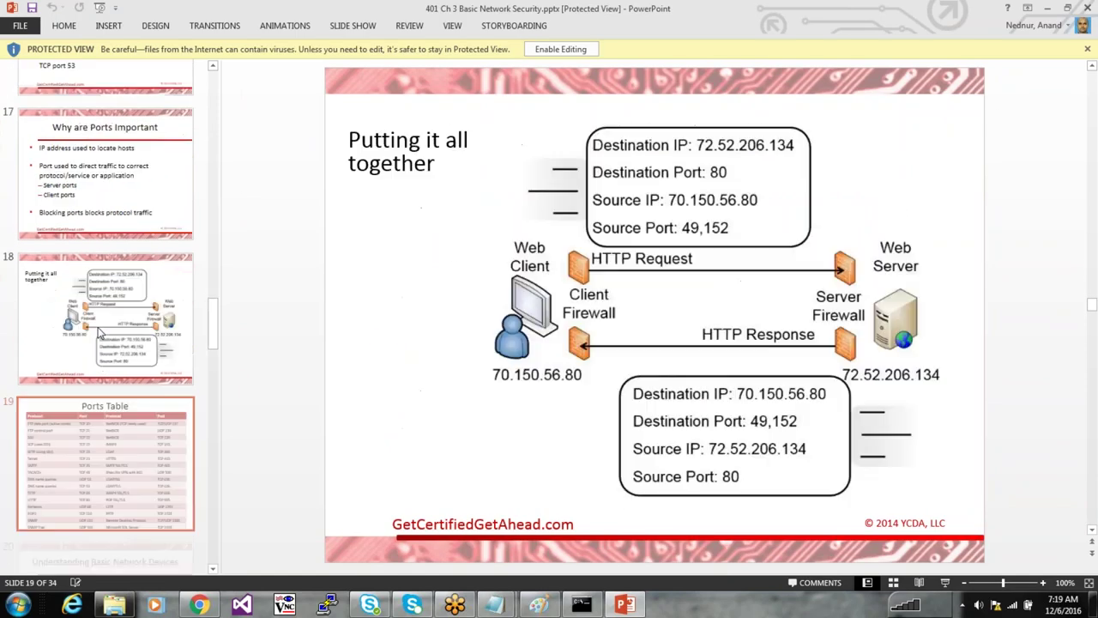
{"action": "key", "text": "Up"}
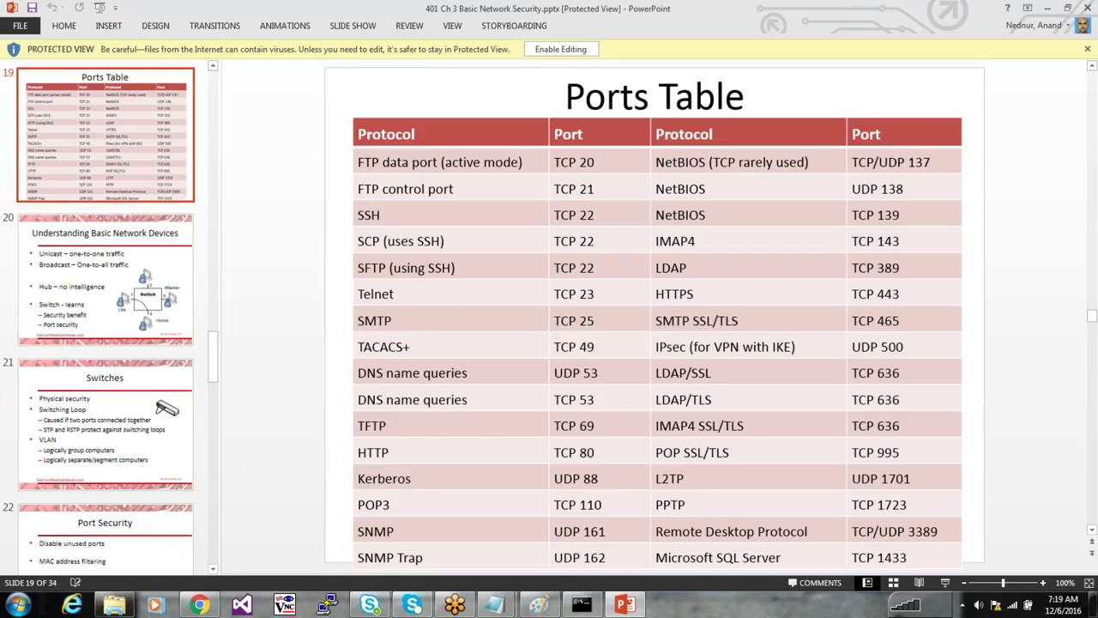
Copy the ports table from the slide
{"action": "left_click", "coordinate": [492, 318]}
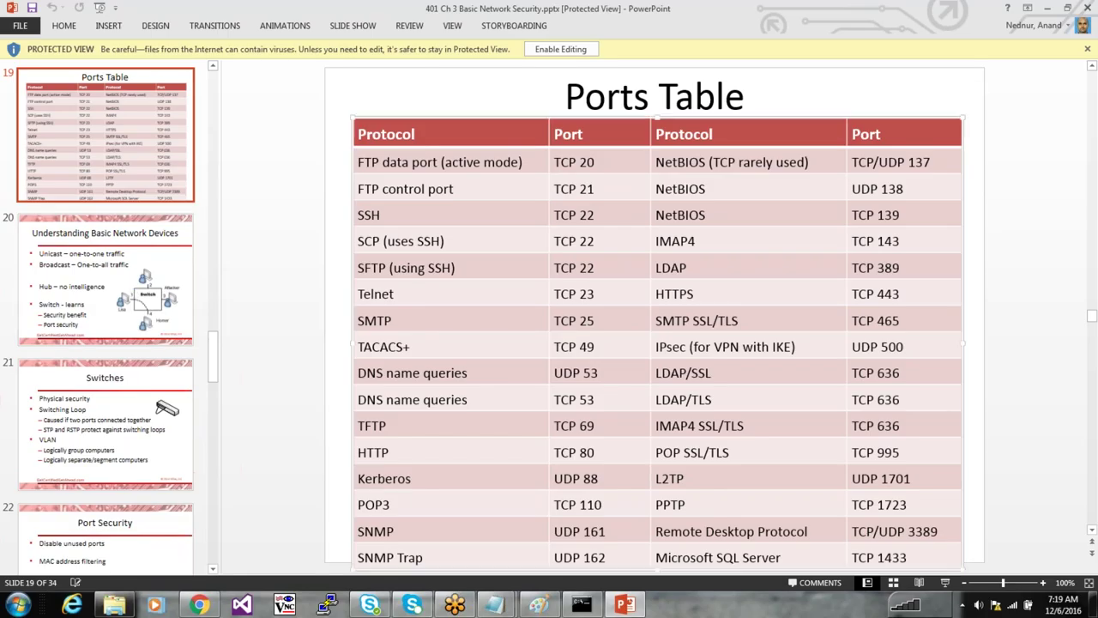
{"action": "right_click", "coordinate": [491, 318]}
{"action": "left_click", "coordinate": [621, 293]}
{"action": "right_click", "coordinate": [621, 292]}
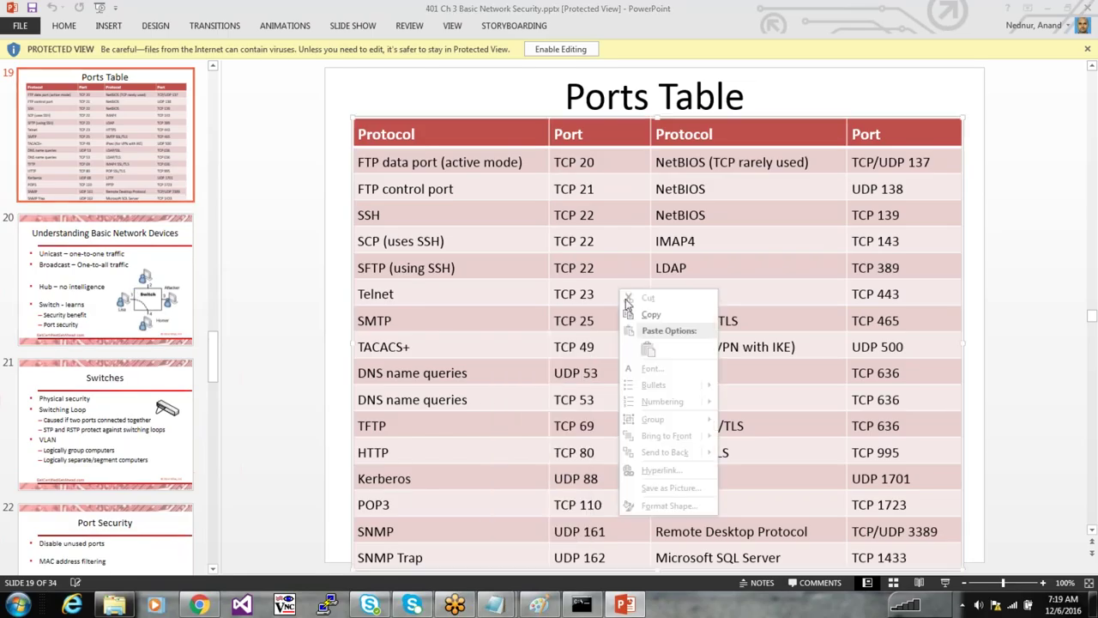
Launch Paint with a blank canvas via mspaint
{"action": "key", "text": "super+r"}
{"action": "type", "text": "msp"}
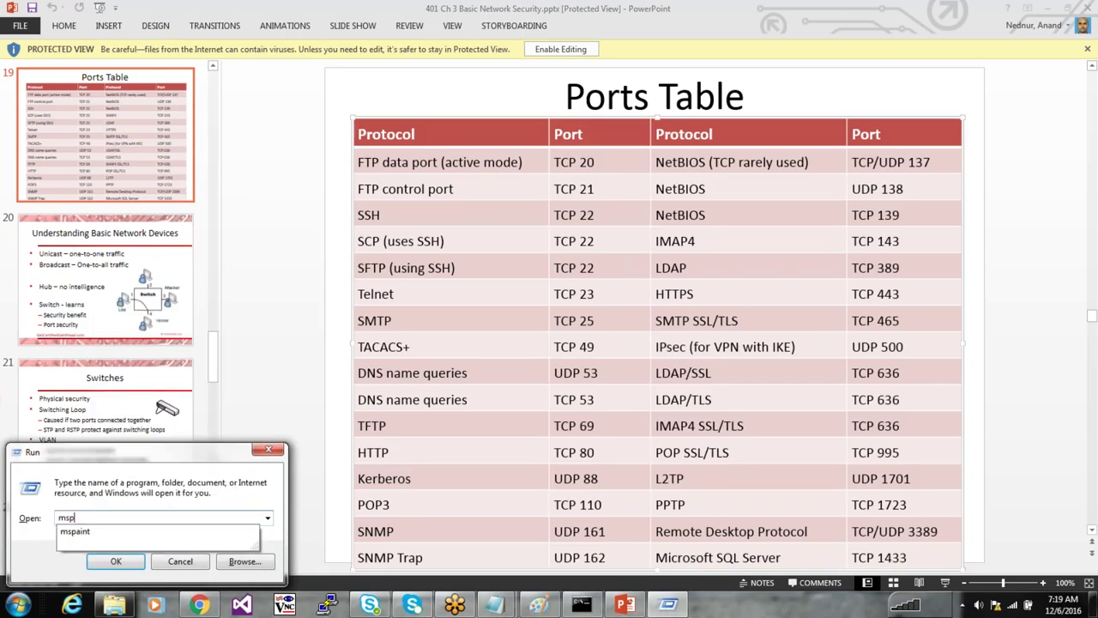
{"action": "type", "text": "aint"}
{"action": "key", "text": "Return"}
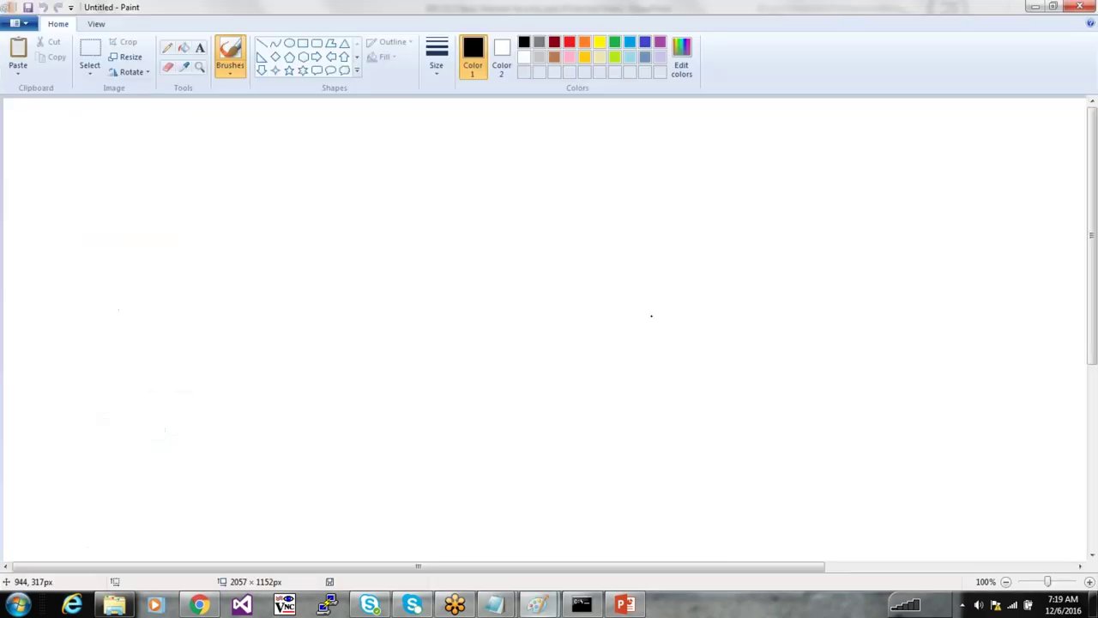
Paste the ports table and shrink the canvas to fit it
{"action": "key", "text": "ctrl+v"}
{"action": "left_click_drag", "start_coordinate": [1093, 275], "coordinate": [1093, 463]}
{"action": "scroll", "coordinate": [1074, 548], "scroll_direction": "right", "scroll_amount": 5}
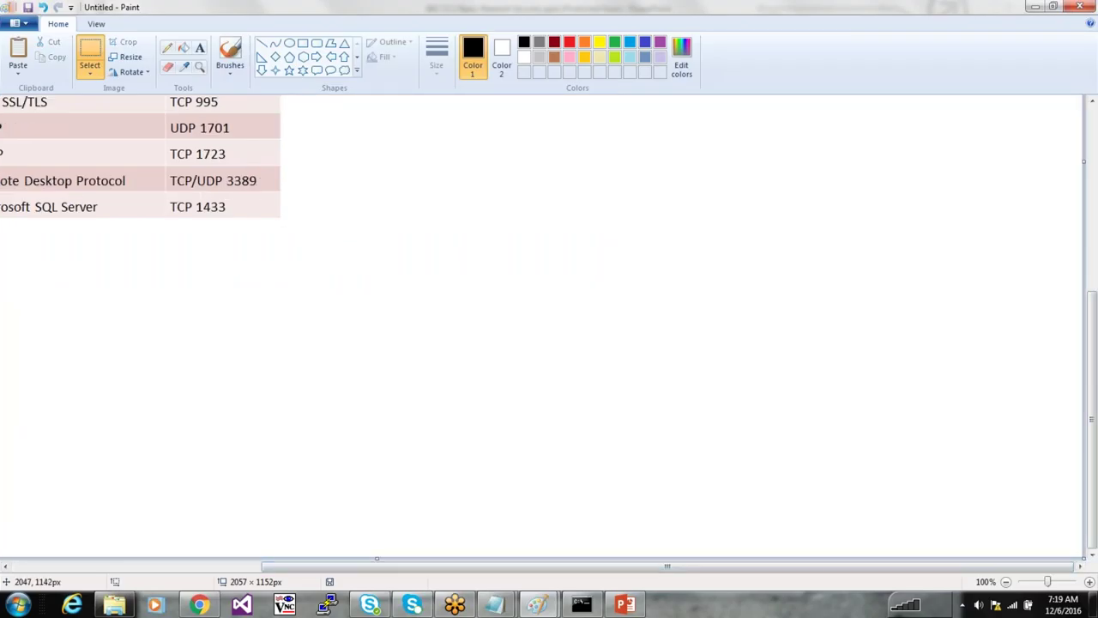
{"action": "left_click_drag", "start_coordinate": [1079, 554], "coordinate": [282, 218]}
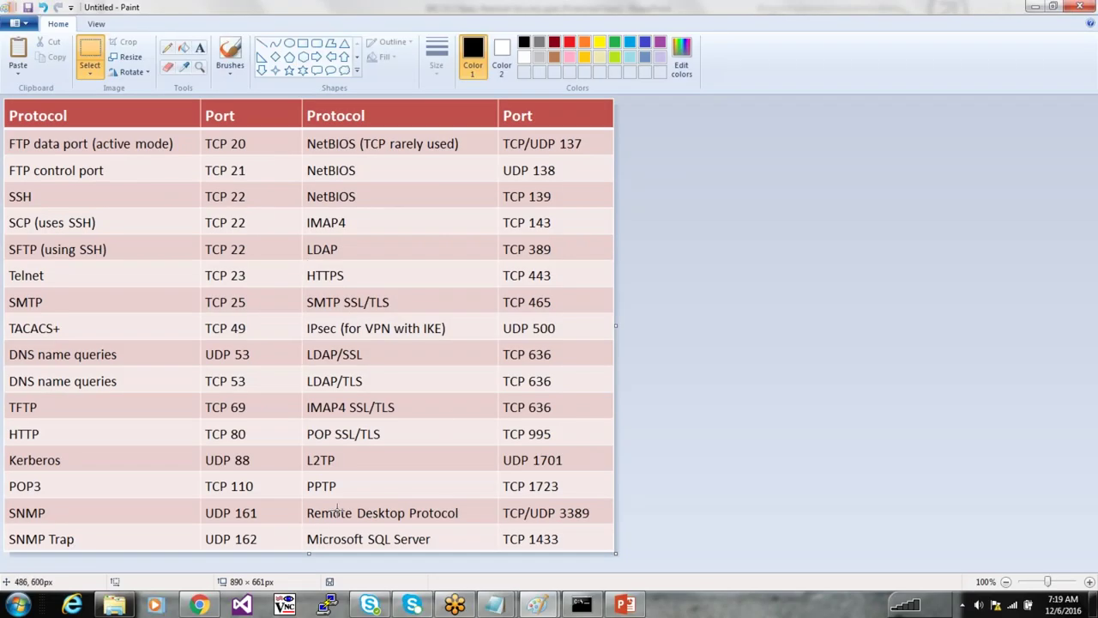
Save the image to the Desktop as ports and protocols.png
{"action": "key", "text": "ctrl+s"}
{"action": "left_click", "coordinate": [57, 93]}
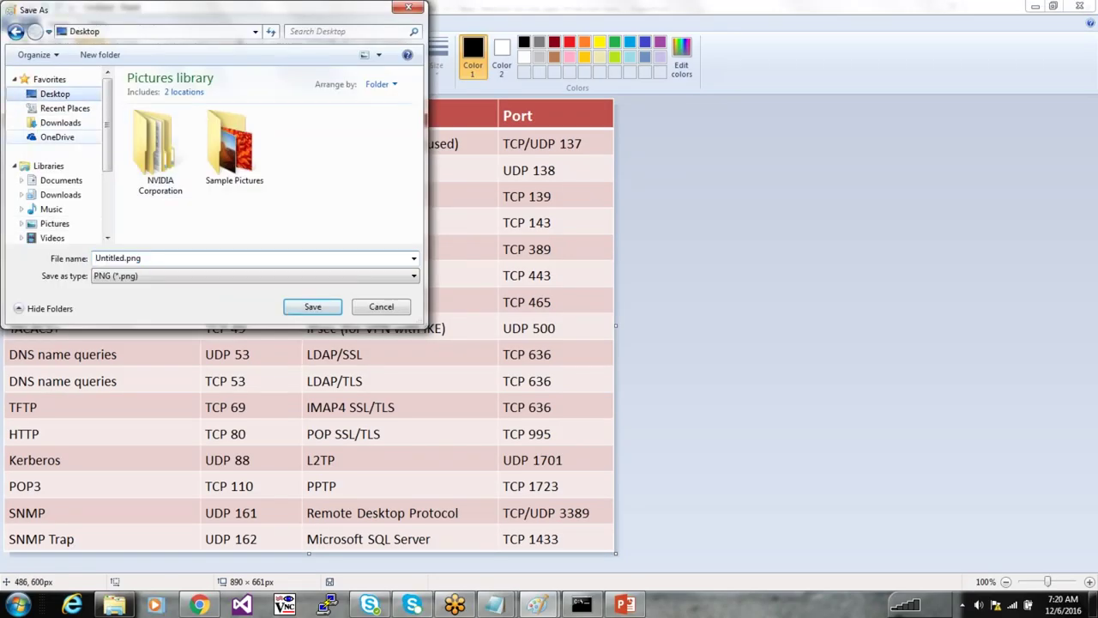
{"action": "type", "text": "ports"}
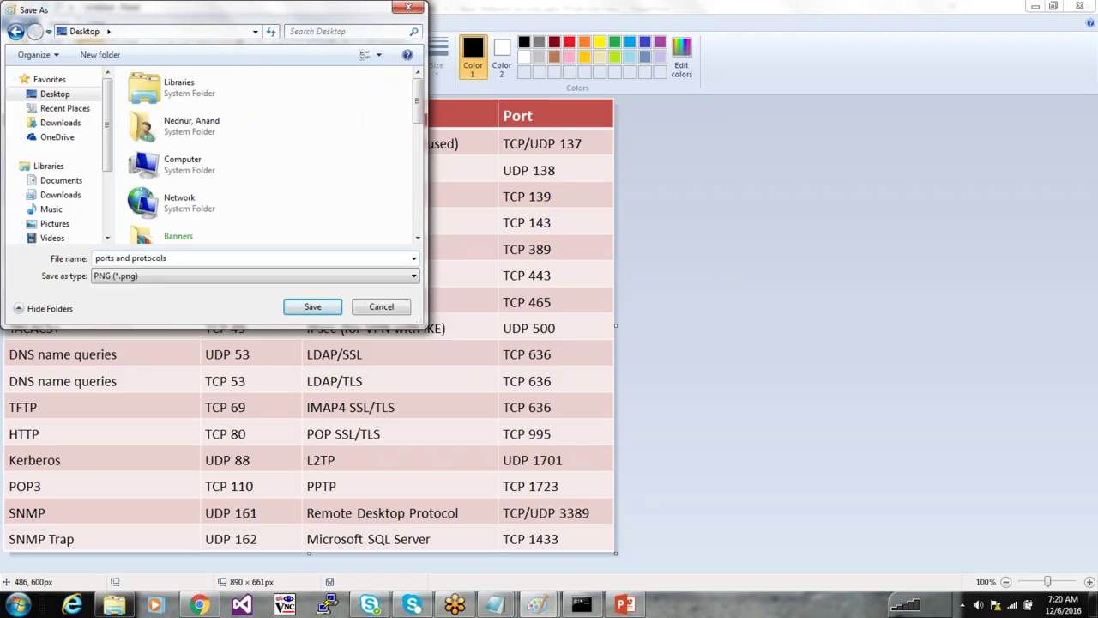
{"action": "type", "text": "and protocols"}
{"action": "key", "text": "Return"}
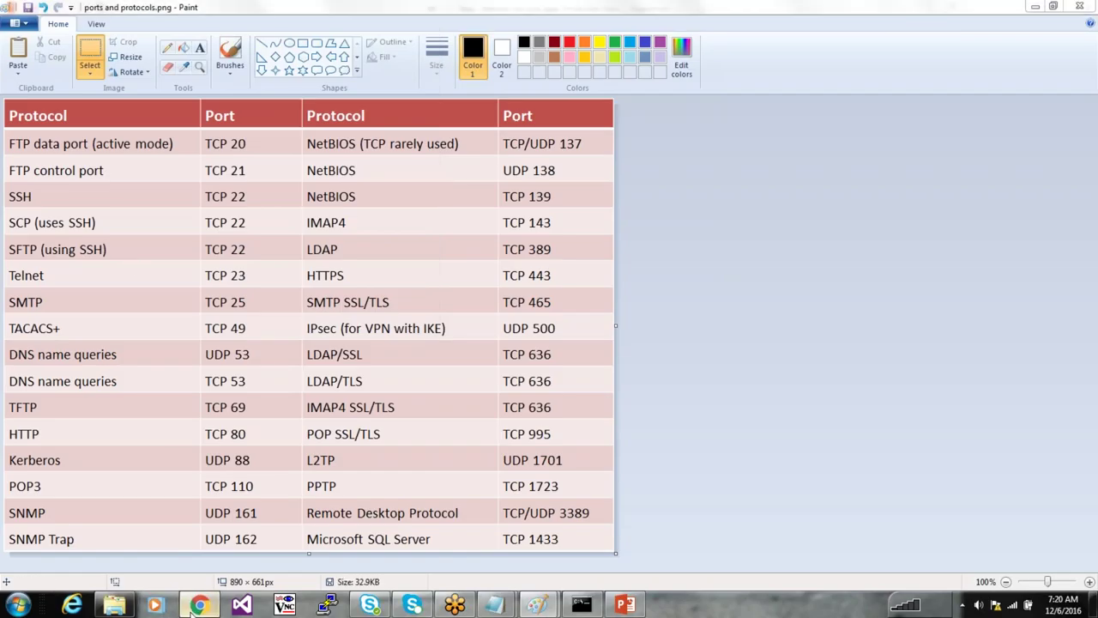
{"action": "key", "text": "alt+Tab"}
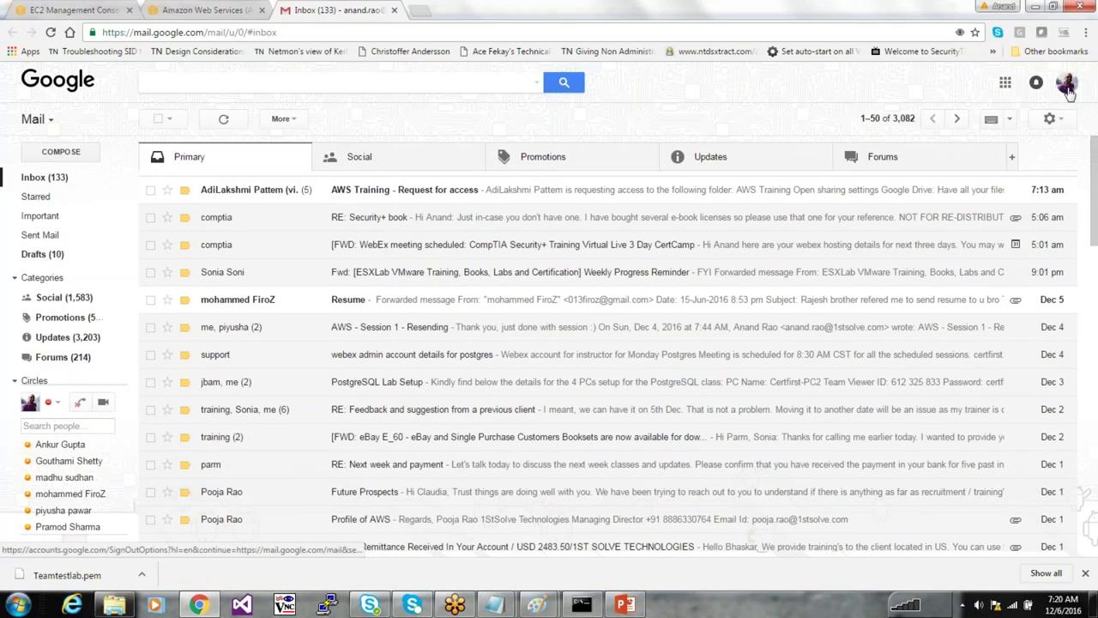
Open Google Drive from Gmail's apps grid in a new tab
{"action": "left_click", "coordinate": [1066, 82]}
{"action": "left_click", "coordinate": [1022, 101]}
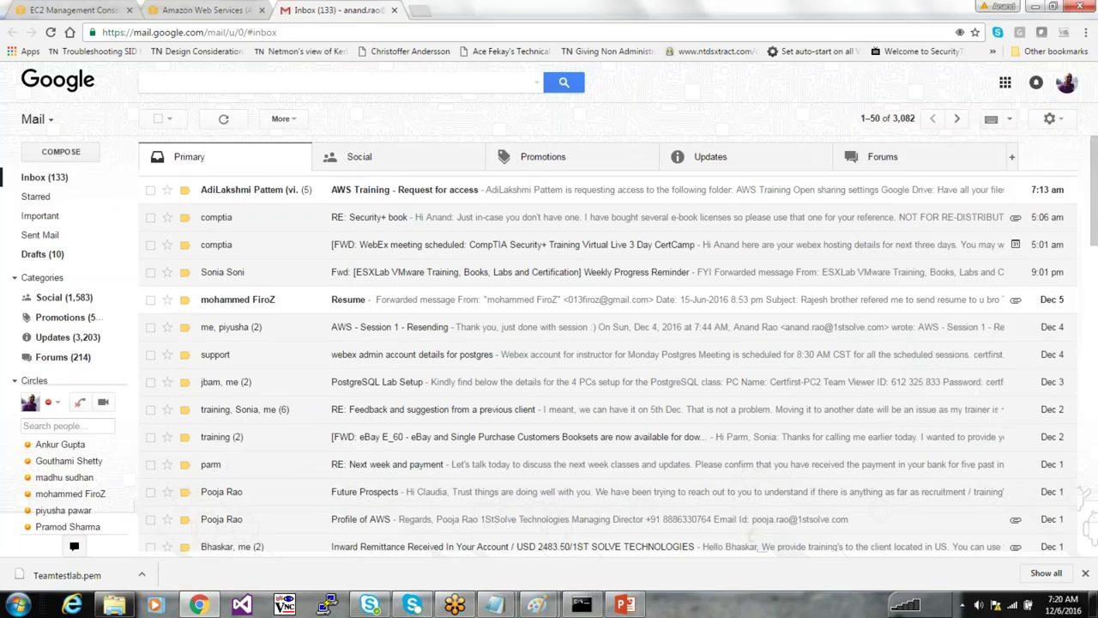
{"action": "left_click", "coordinate": [1004, 82]}
{"action": "left_click", "coordinate": [1028, 233]}
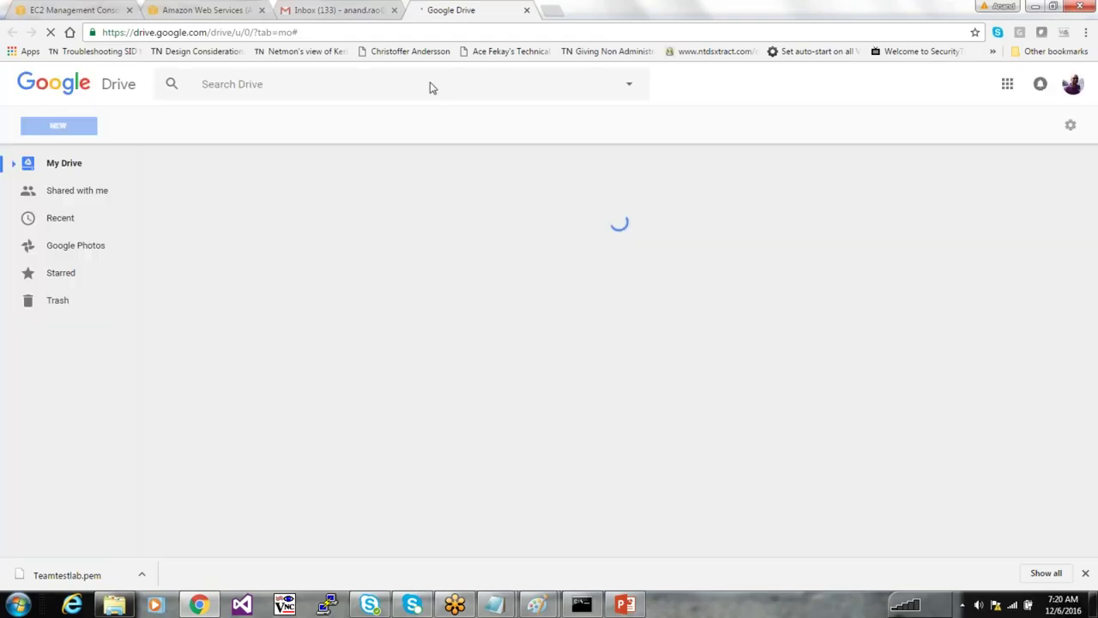
Open the AWS Training access request email and its folder sharing link
{"action": "left_click", "coordinate": [366, 7]}
{"action": "key", "text": "Return"}
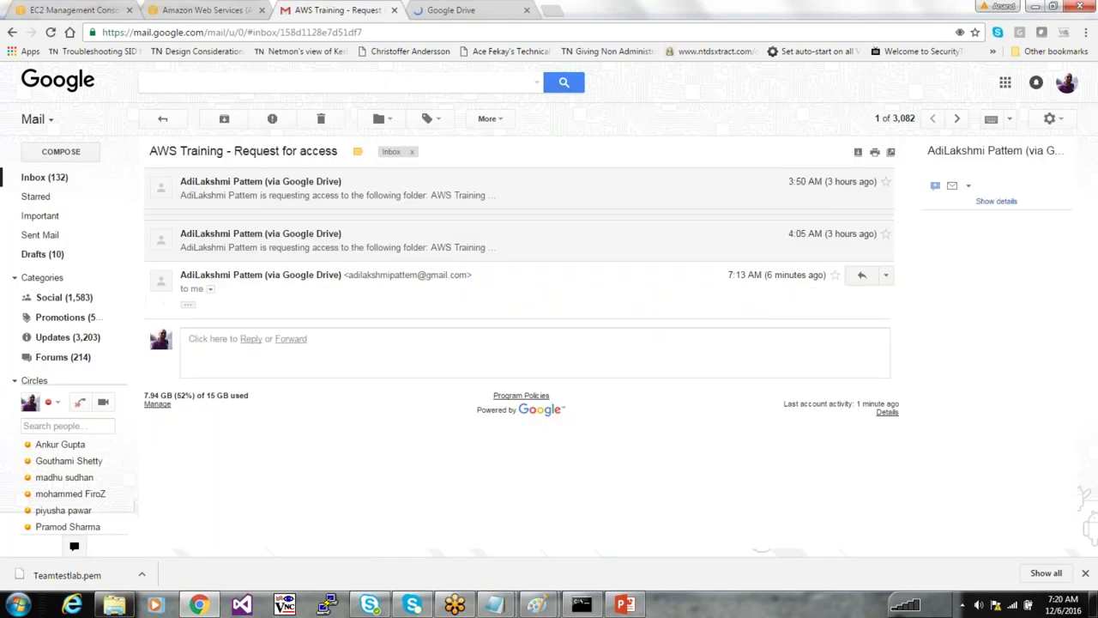
{"action": "left_click", "coordinate": [363, 216]}
{"action": "left_click", "coordinate": [373, 202]}
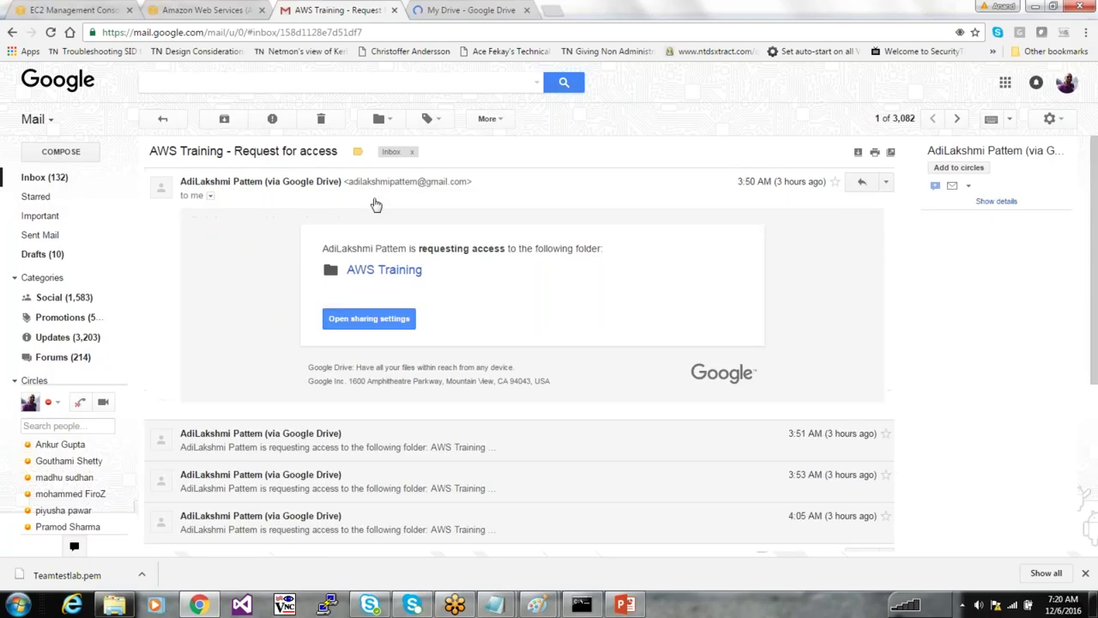
{"action": "left_click", "coordinate": [356, 329]}
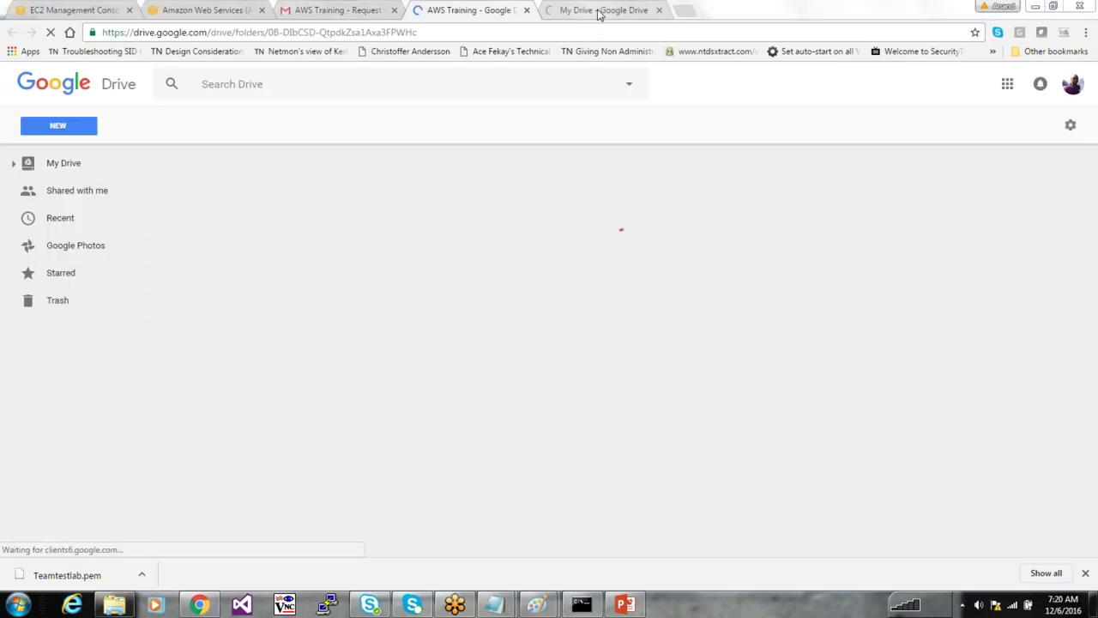
In My Drive, open Training Folders and then AWS Training
{"action": "left_click", "coordinate": [583, 7]}
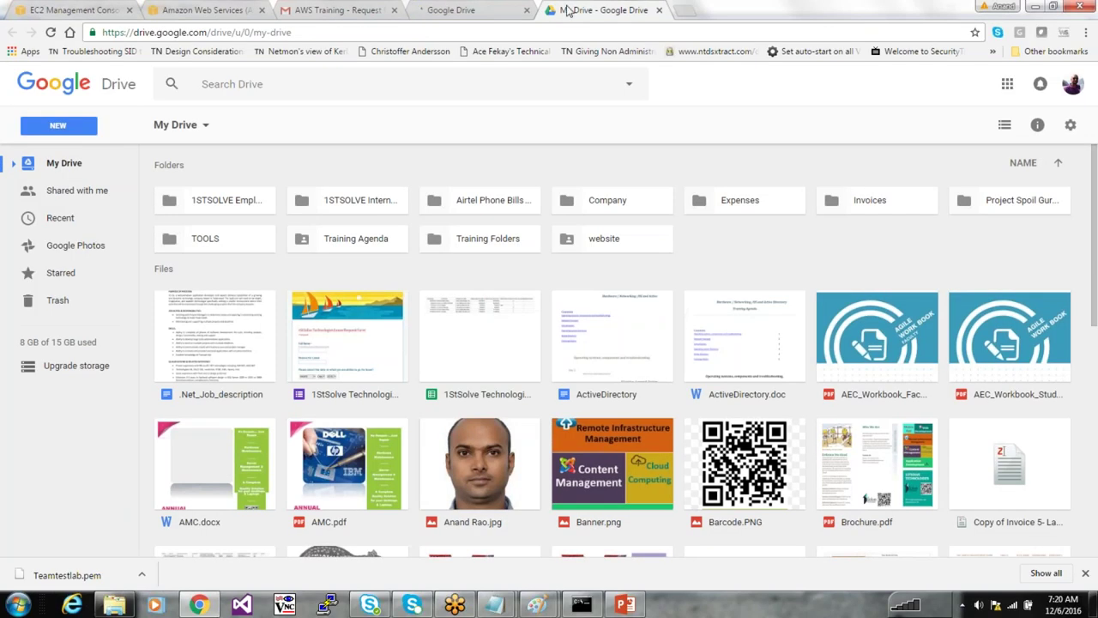
{"action": "left_click", "coordinate": [356, 238]}
{"action": "double_click", "coordinate": [463, 237]}
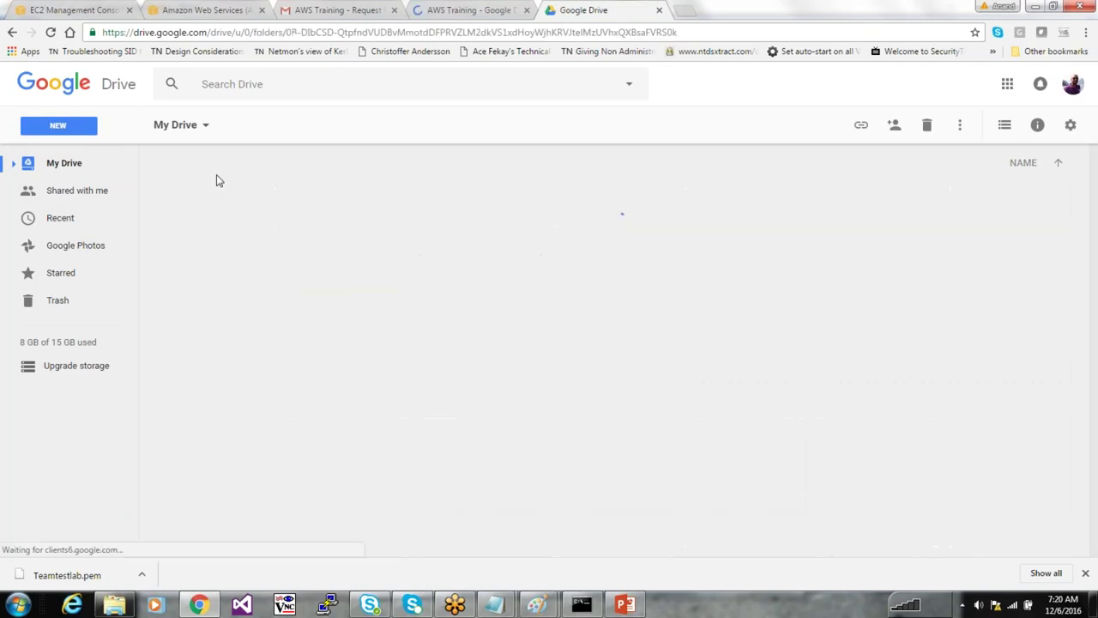
{"action": "double_click", "coordinate": [192, 200]}
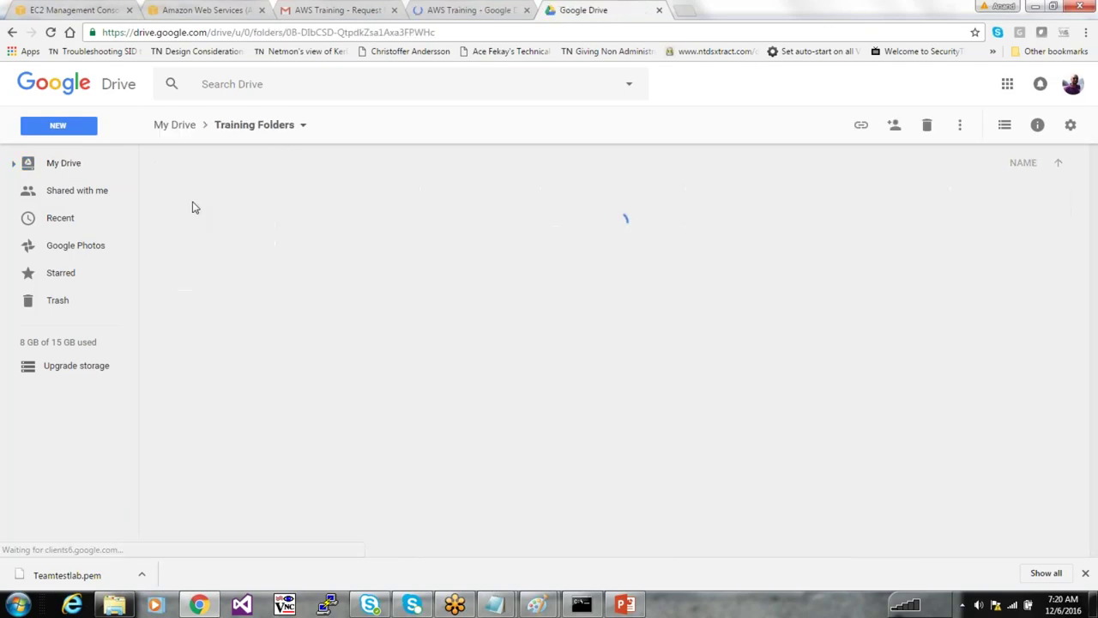
Open Drive's file upload picker at the Desktop with 'ports' as file name, then bring Paint forward
{"action": "left_click", "coordinate": [59, 126]}
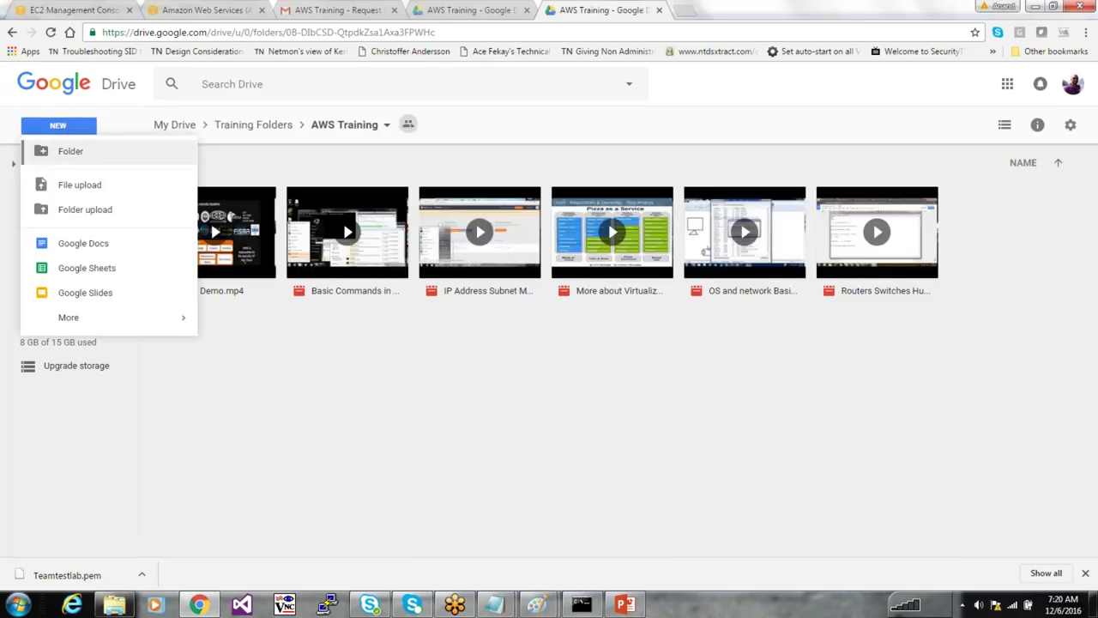
{"action": "left_click", "coordinate": [77, 186]}
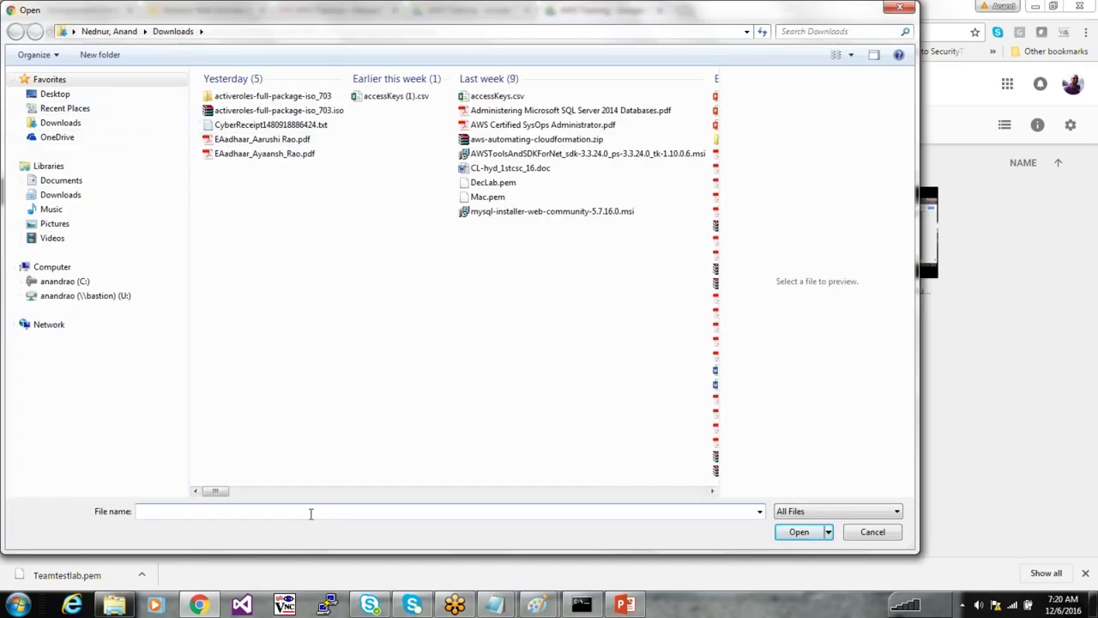
{"action": "type", "text": "por"}
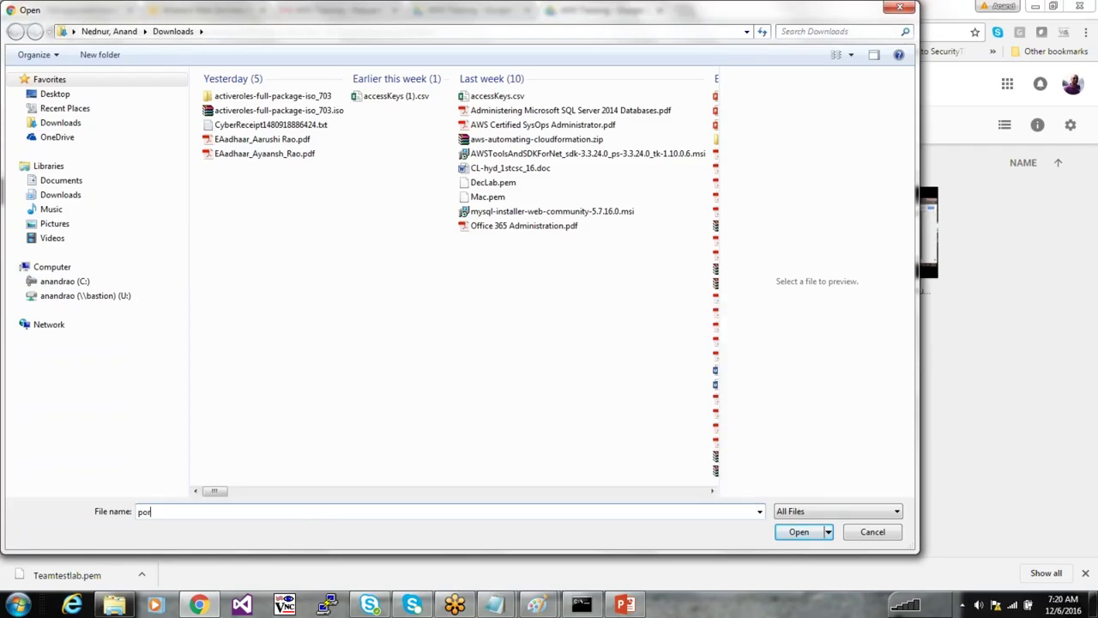
{"action": "key", "text": "BackSpace"}
{"action": "left_click", "coordinate": [55, 94]}
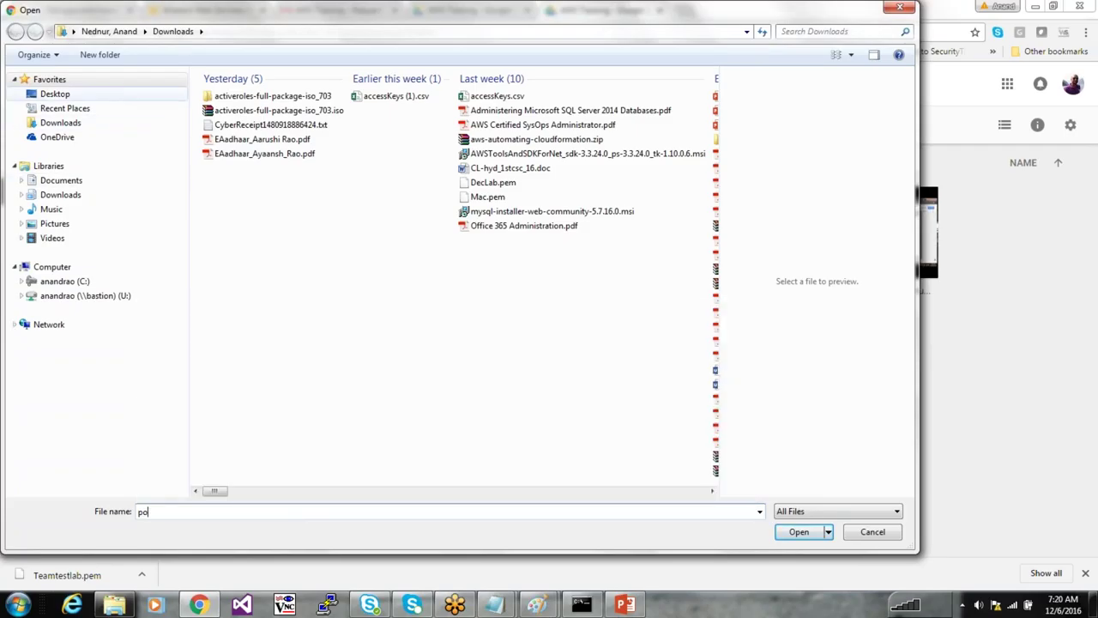
{"action": "left_click", "coordinate": [55, 94]}
{"action": "type", "text": "rts"}
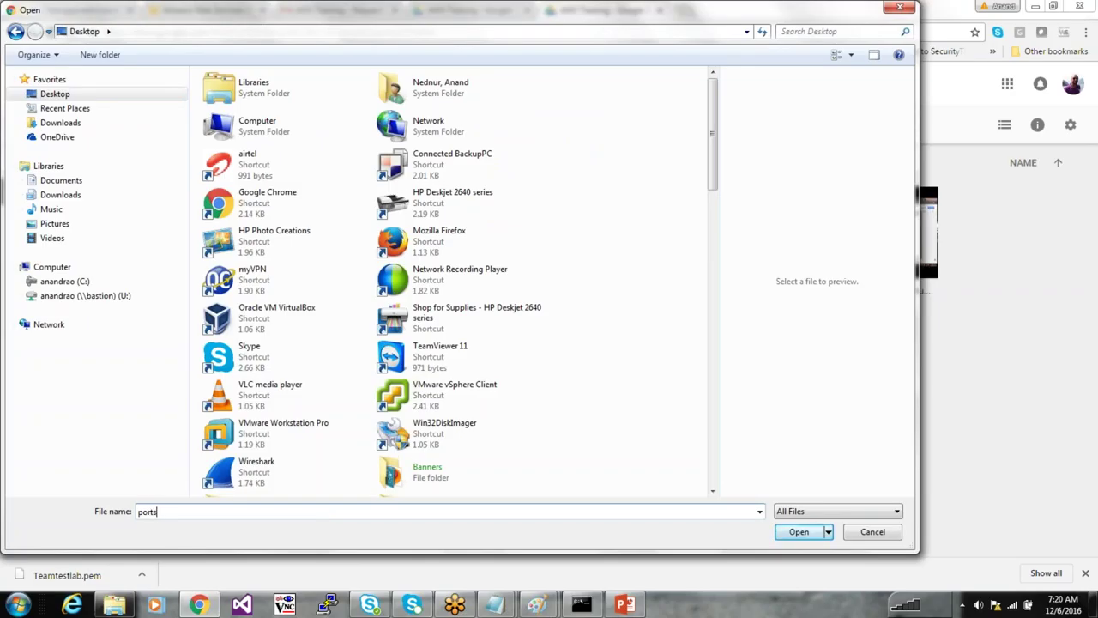
{"action": "mouse_move", "coordinate": [538, 605]}
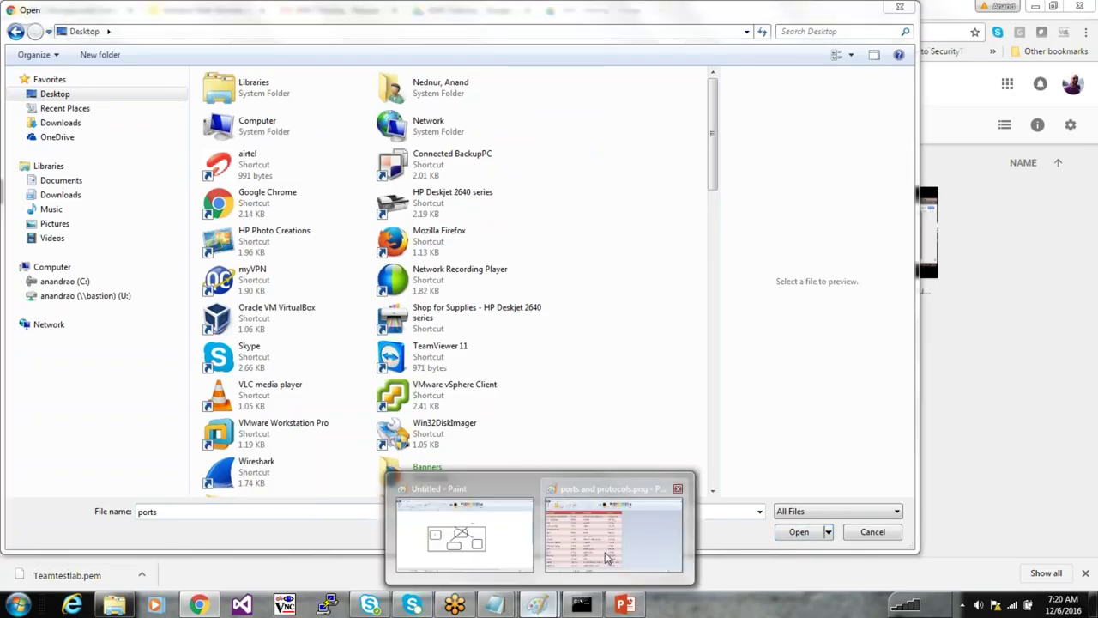
{"action": "left_click", "coordinate": [604, 552]}
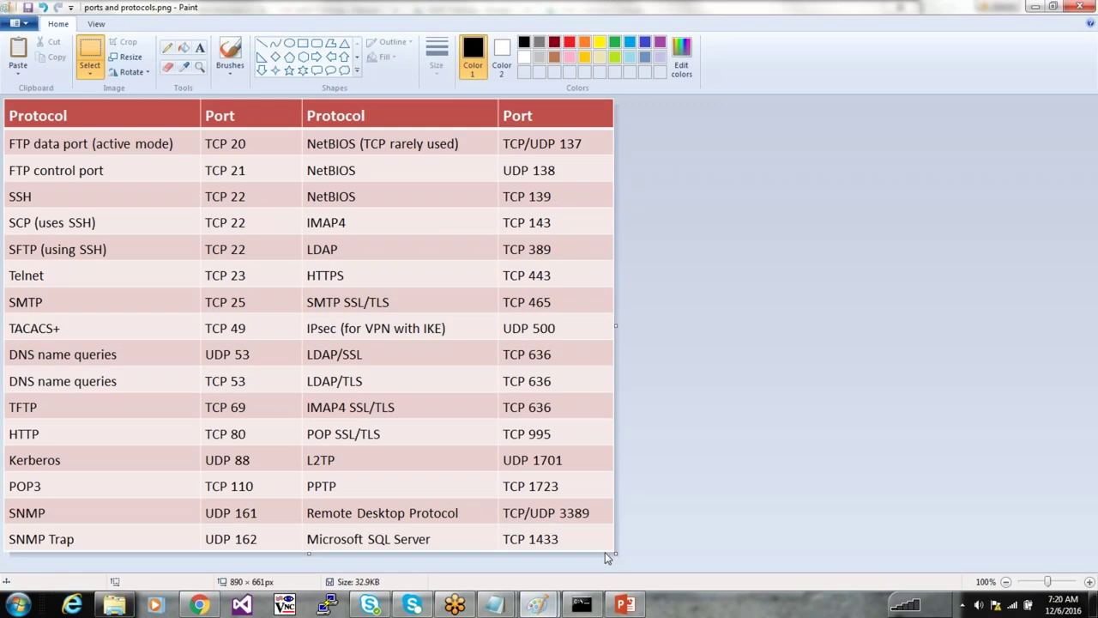
Resize Paint and browse the upload dialog's Downloads and Desktop folders
{"action": "double_click", "coordinate": [196, 9]}
{"action": "left_click", "coordinate": [32, 44]}
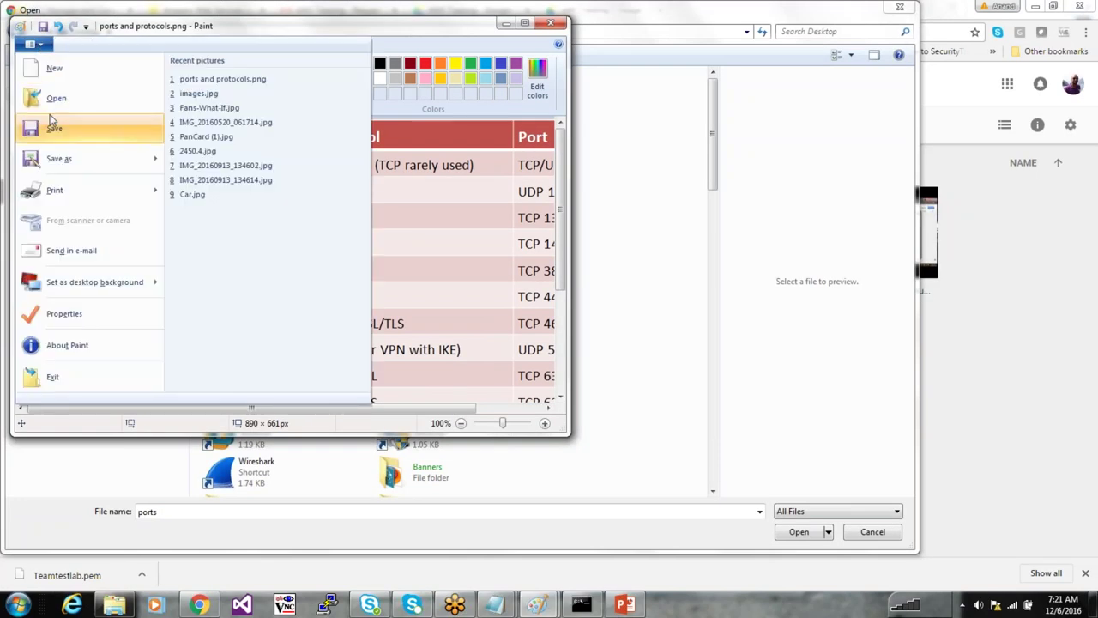
{"action": "key", "text": "Escape"}
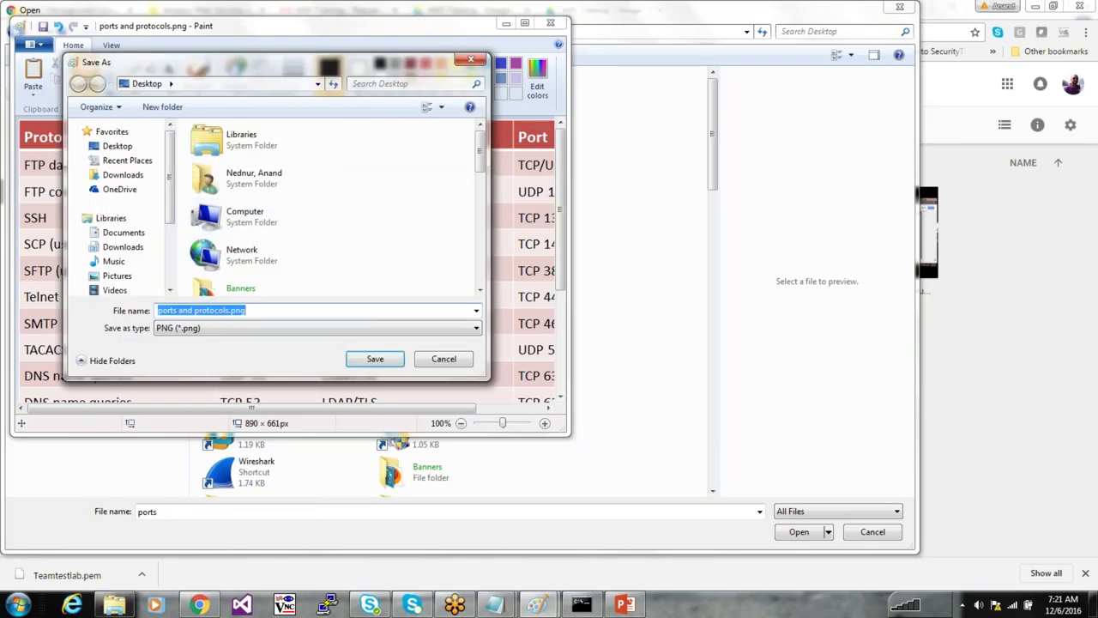
{"action": "left_click", "coordinate": [288, 513]}
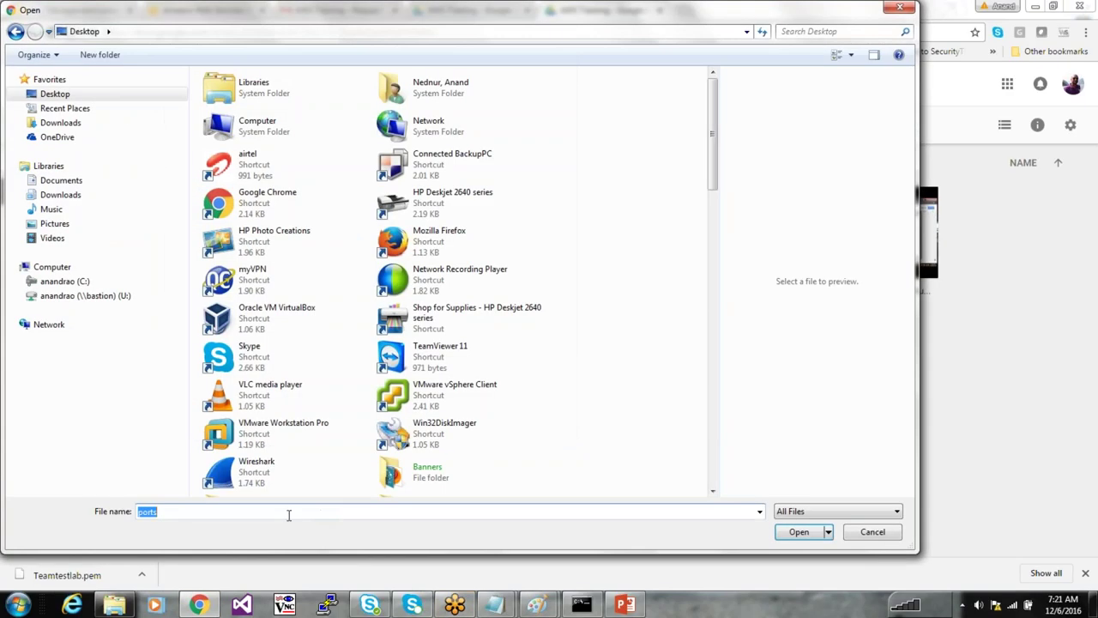
{"action": "type", "text": "por"}
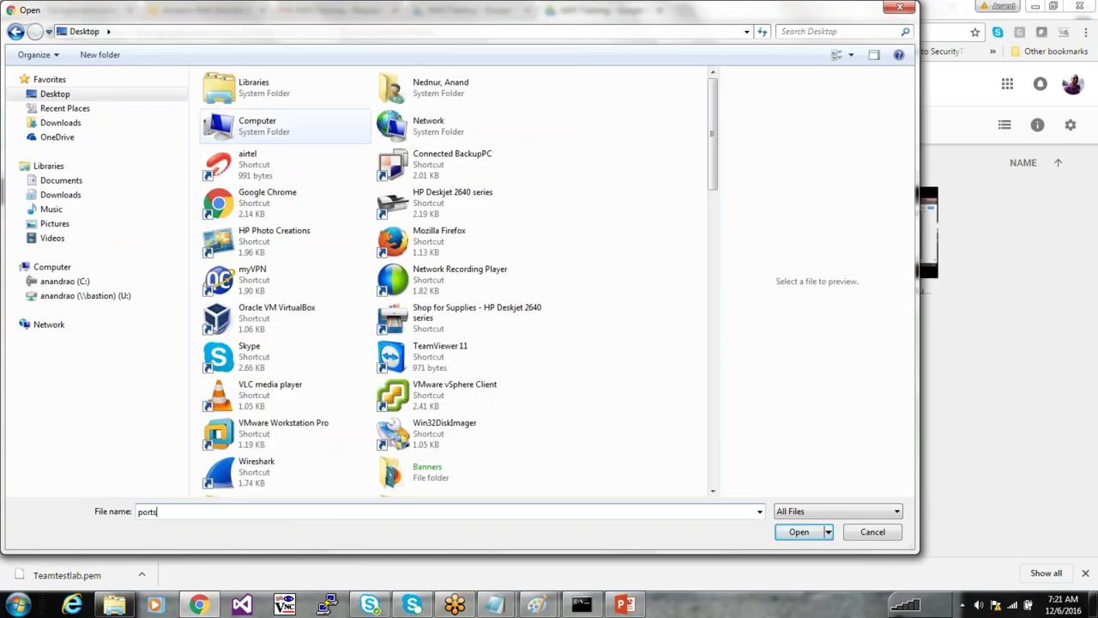
{"action": "left_click", "coordinate": [60, 123]}
{"action": "left_click", "coordinate": [60, 96]}
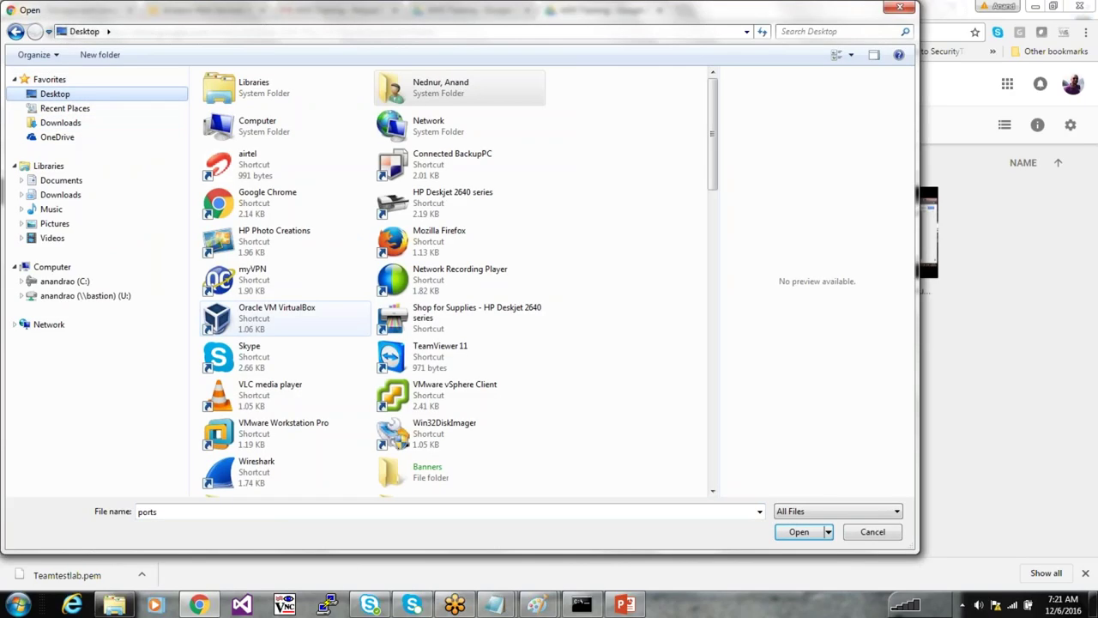
{"action": "left_click_drag", "start_coordinate": [713, 171], "coordinate": [714, 471]}
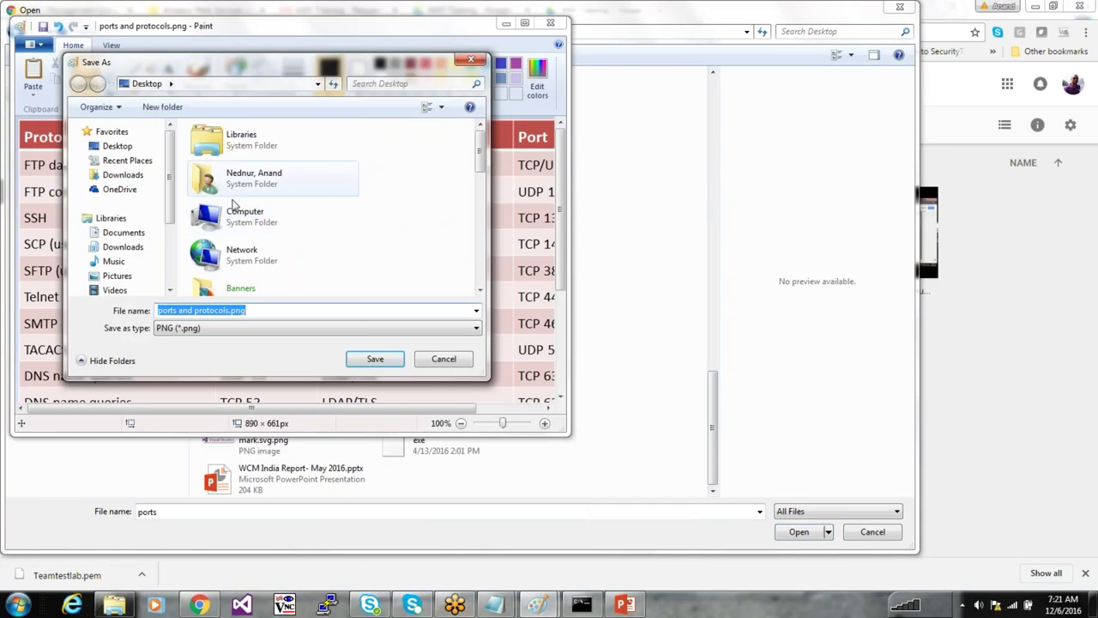
Save ports and protocols.png into C:\aws via Computer in the Save As dialog
{"action": "double_click", "coordinate": [247, 214]}
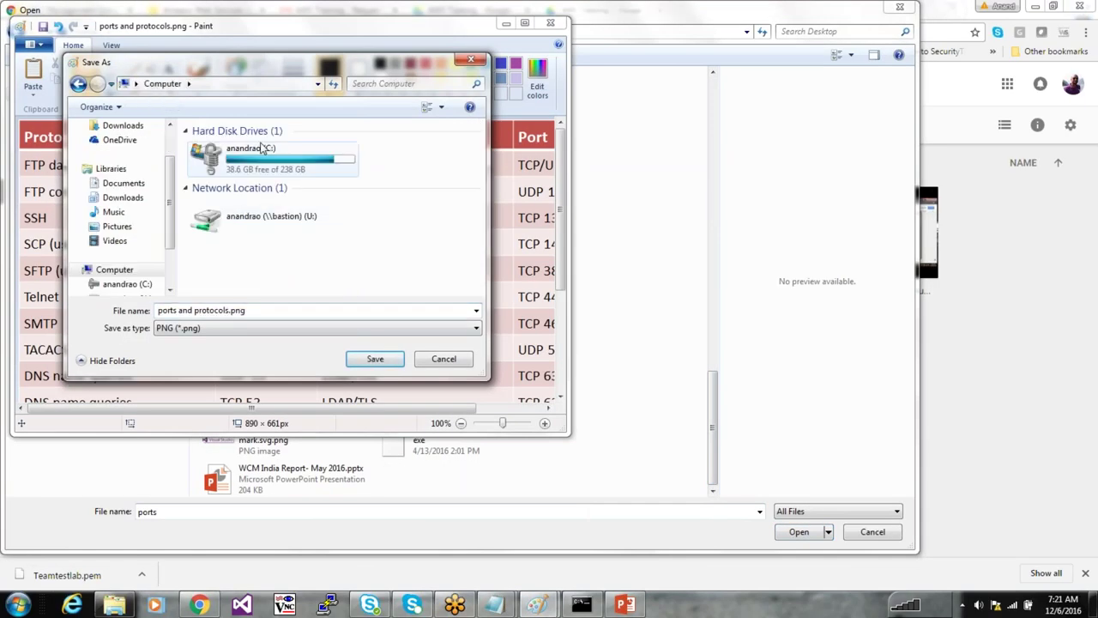
{"action": "double_click", "coordinate": [262, 153]}
{"action": "double_click", "coordinate": [244, 166]}
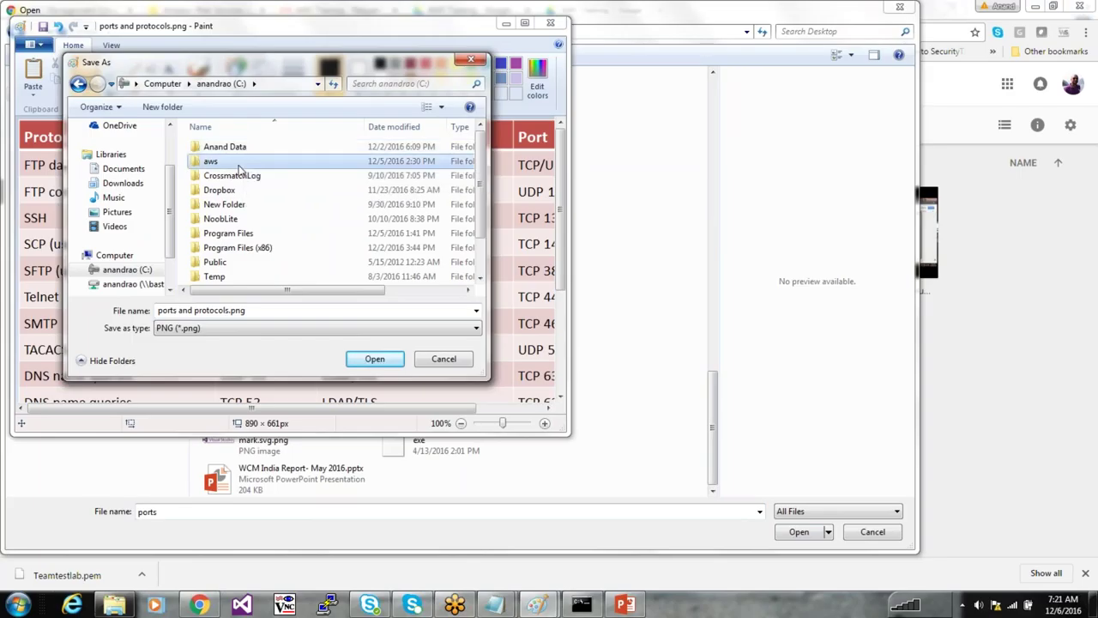
{"action": "left_click", "coordinate": [375, 361]}
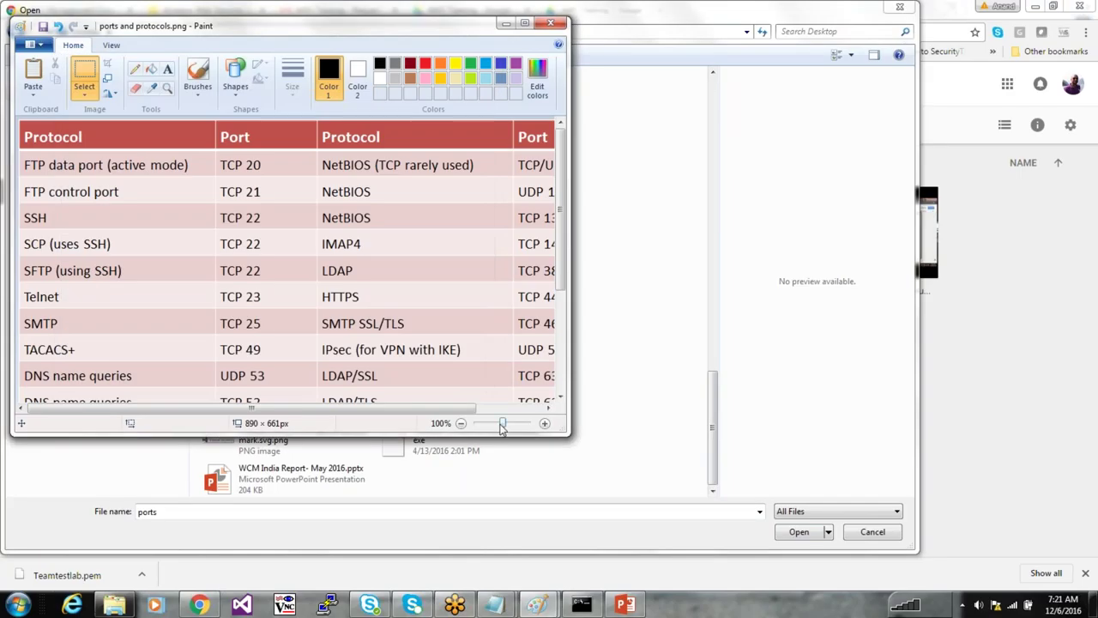
Upload ports and protocols.png from C:\aws to AWS Training and open its preview
{"action": "left_click", "coordinate": [507, 23]}
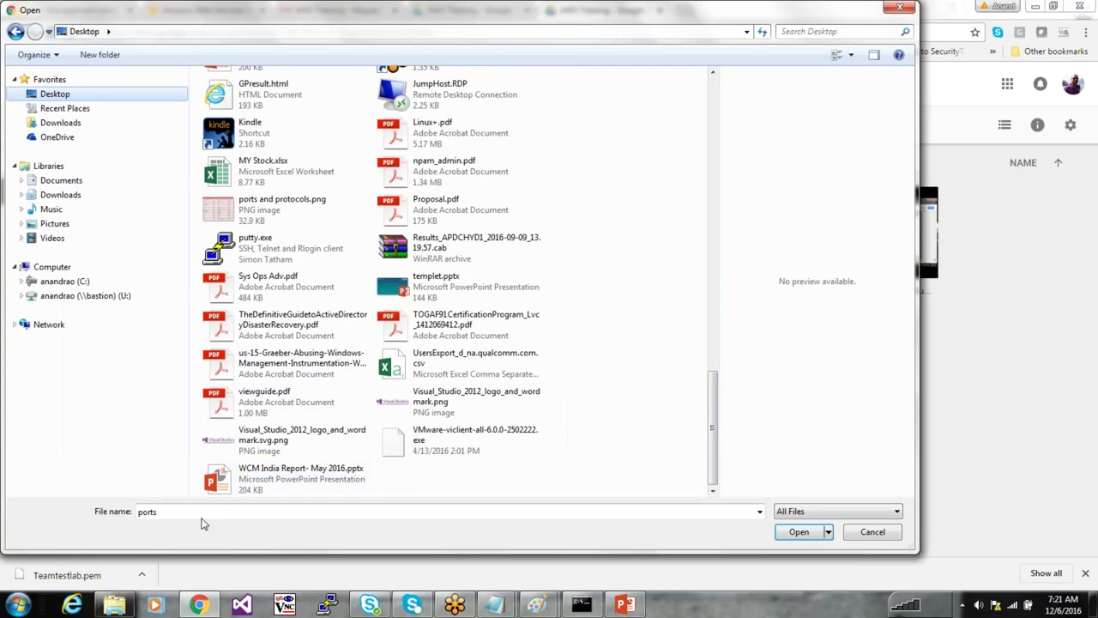
{"action": "left_click", "coordinate": [64, 281]}
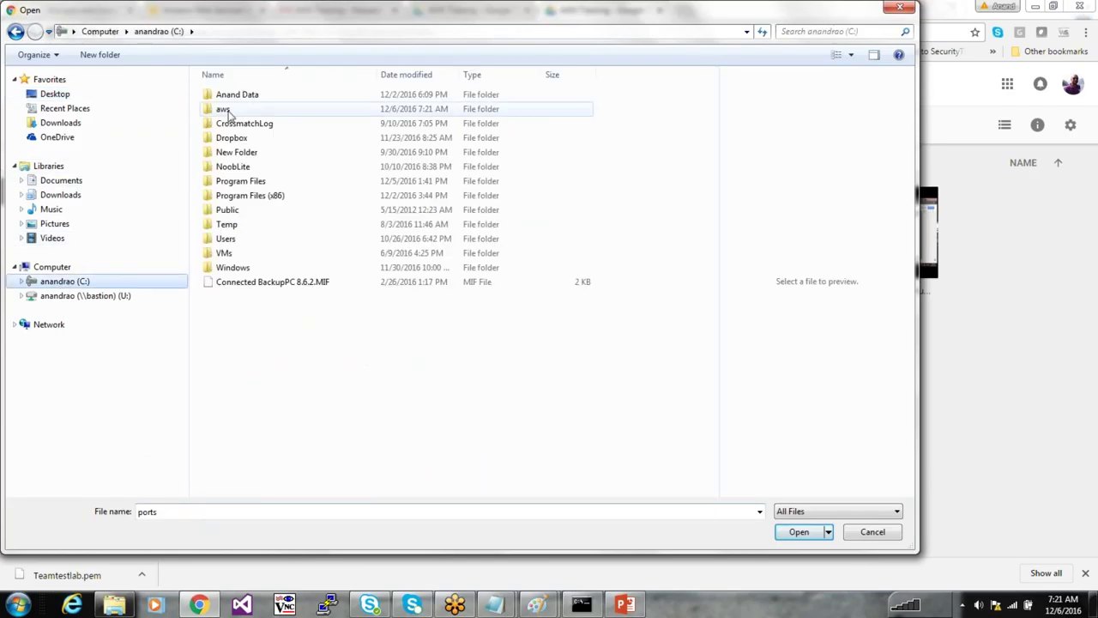
{"action": "double_click", "coordinate": [243, 109]}
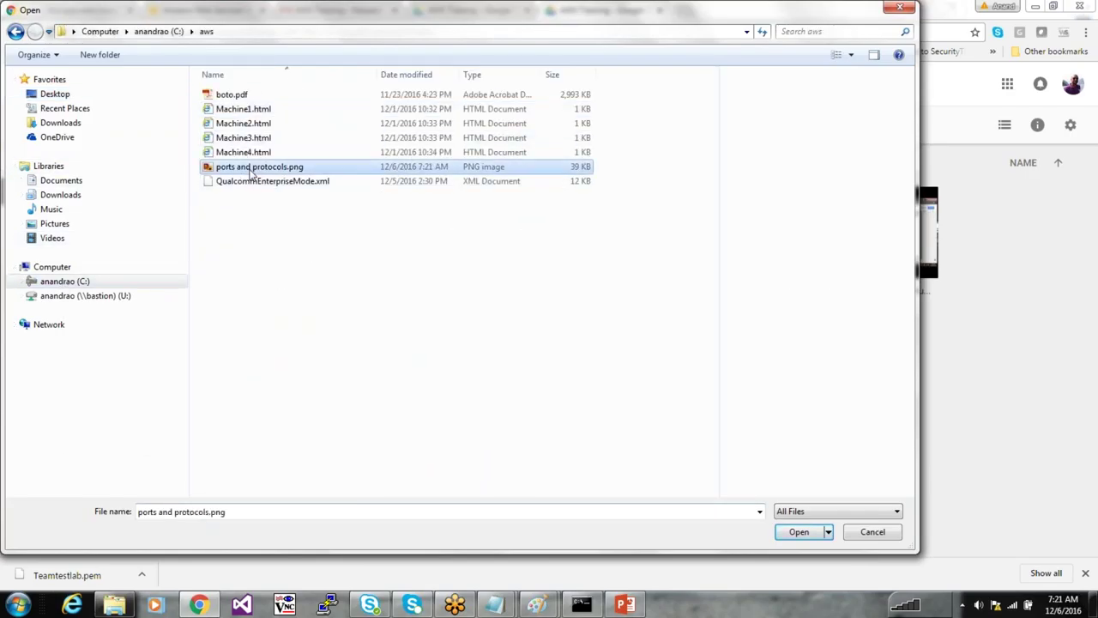
{"action": "double_click", "coordinate": [247, 170]}
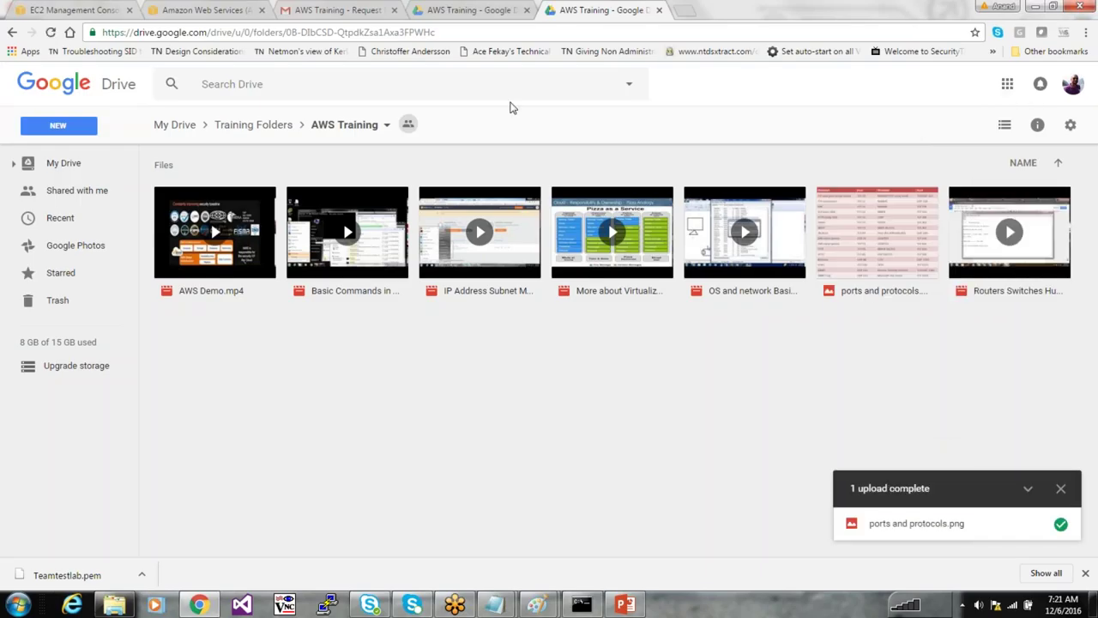
{"action": "left_click", "coordinate": [877, 251]}
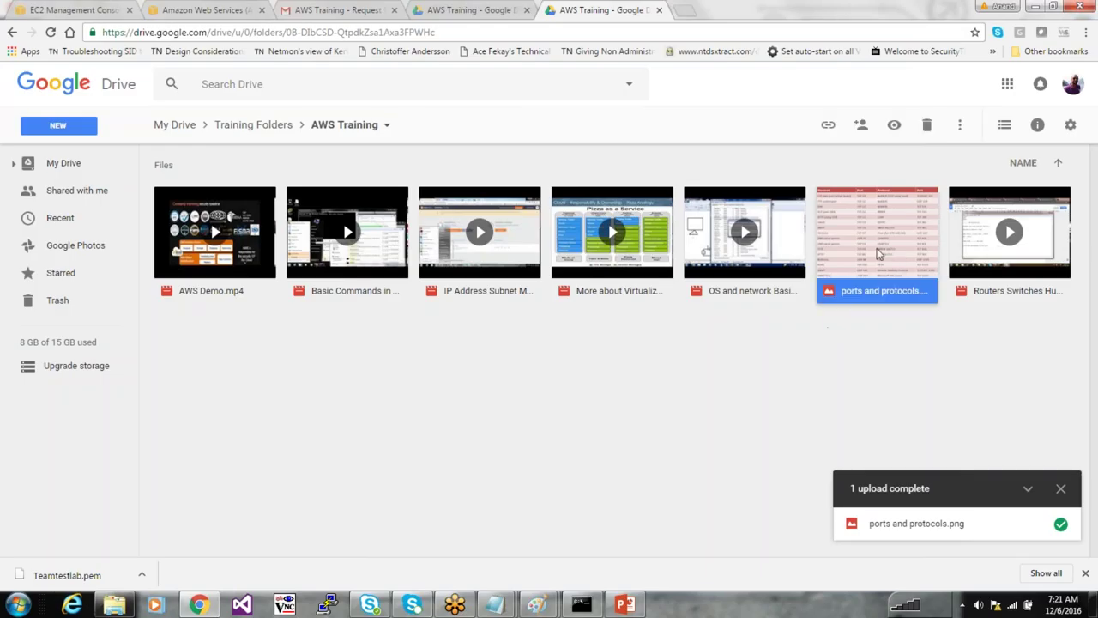
{"action": "double_click", "coordinate": [876, 248]}
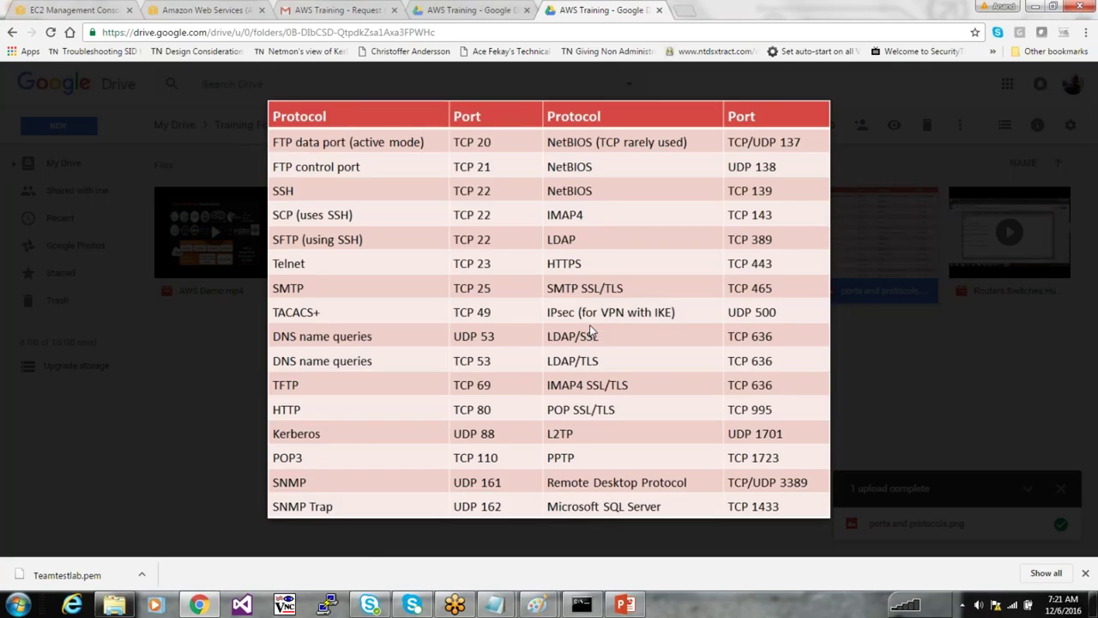
Close the image preview, clear the file selection, and open AWS Training's access details
{"action": "key", "text": "Escape"}
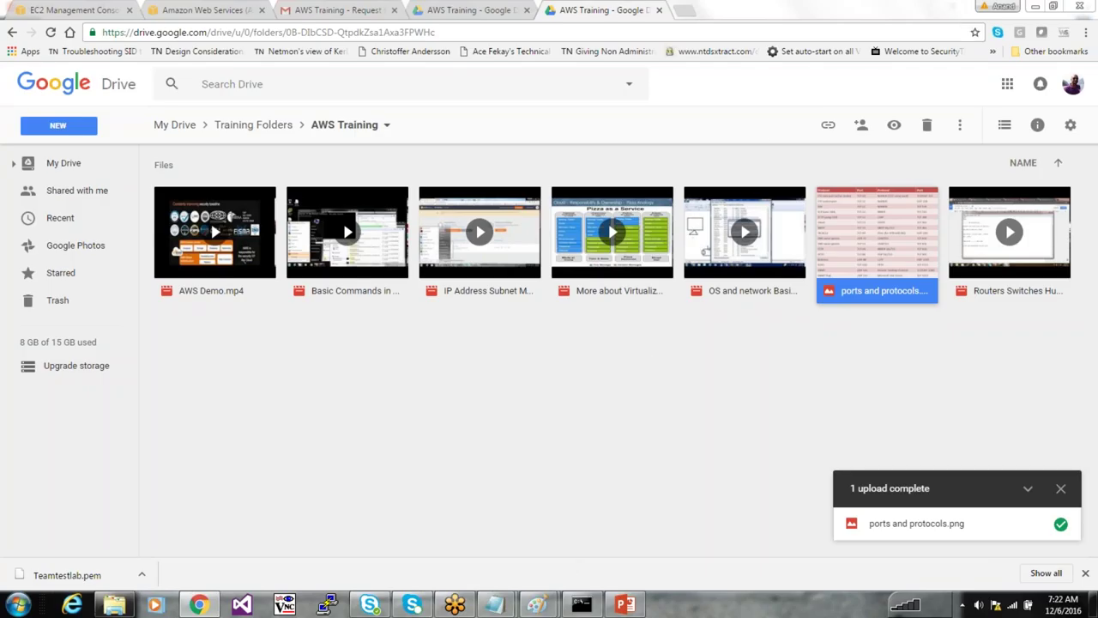
{"action": "left_click", "coordinate": [494, 604]}
{"action": "left_click", "coordinate": [699, 443]}
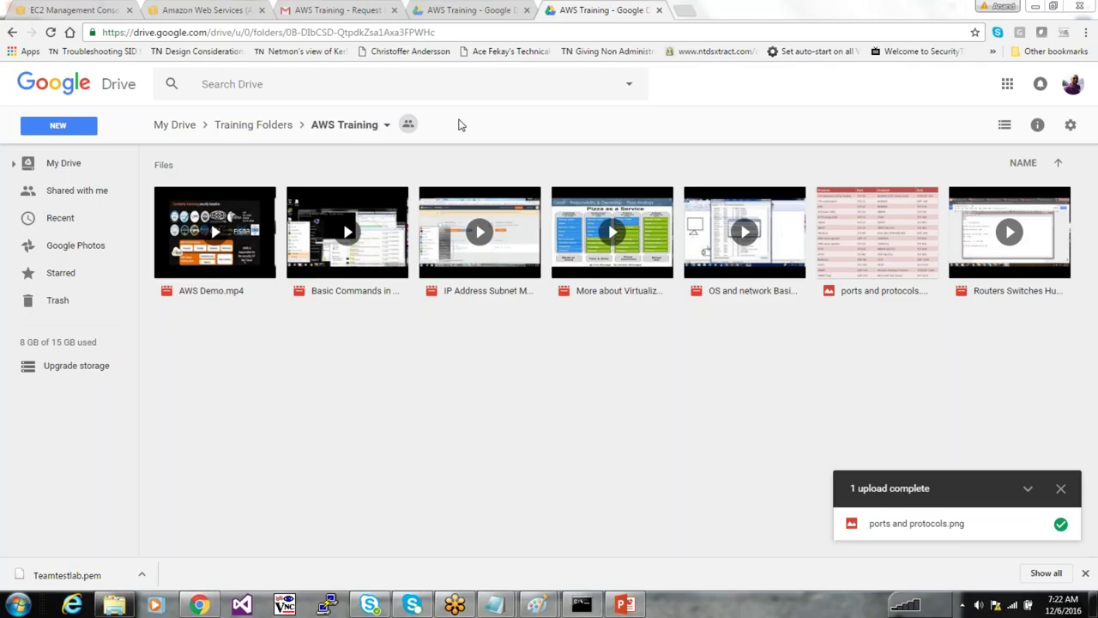
{"action": "left_click", "coordinate": [410, 126]}
Invite an outside person's e-mail address to AWS Training and accept the outside-organization warning
{"action": "left_click", "coordinate": [341, 460]}
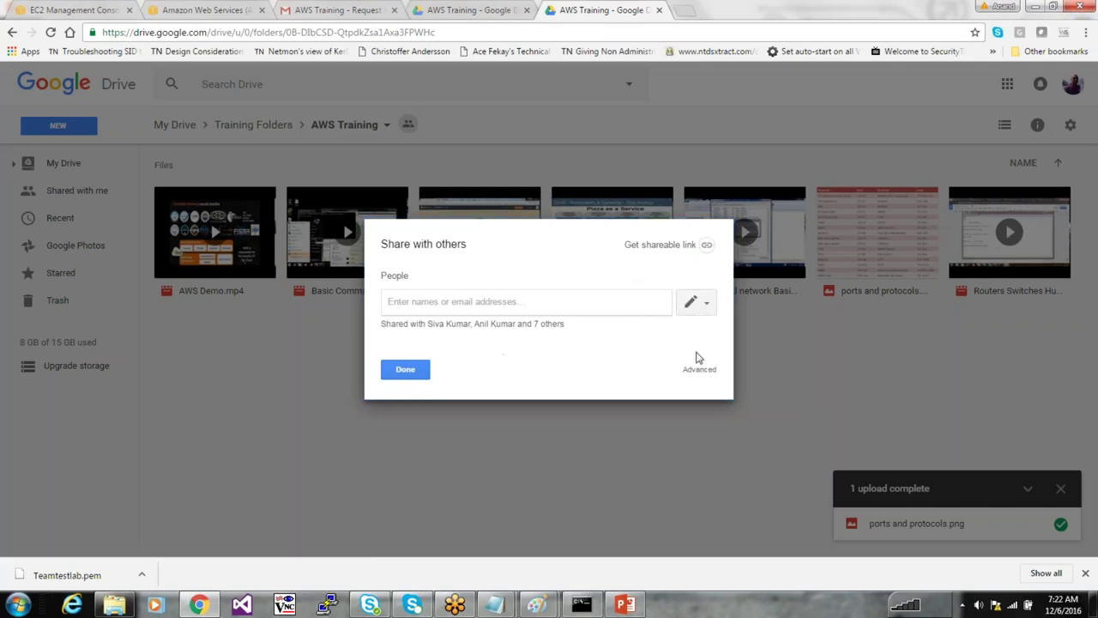
{"action": "left_click", "coordinate": [546, 324]}
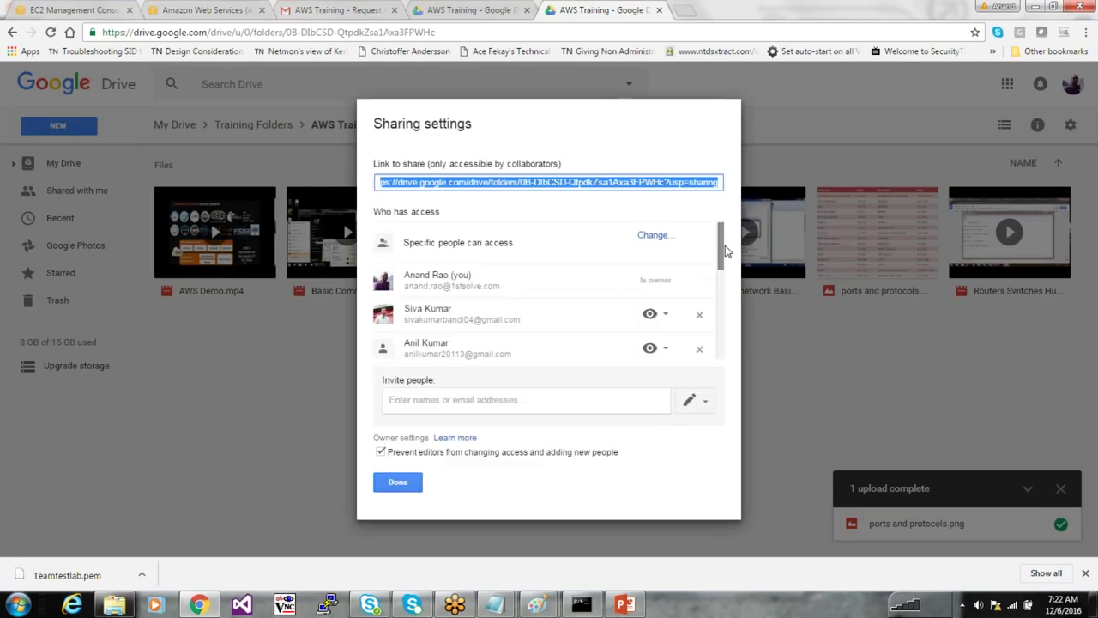
{"action": "left_click_drag", "start_coordinate": [723, 253], "coordinate": [709, 191]}
{"action": "left_click", "coordinate": [473, 393]}
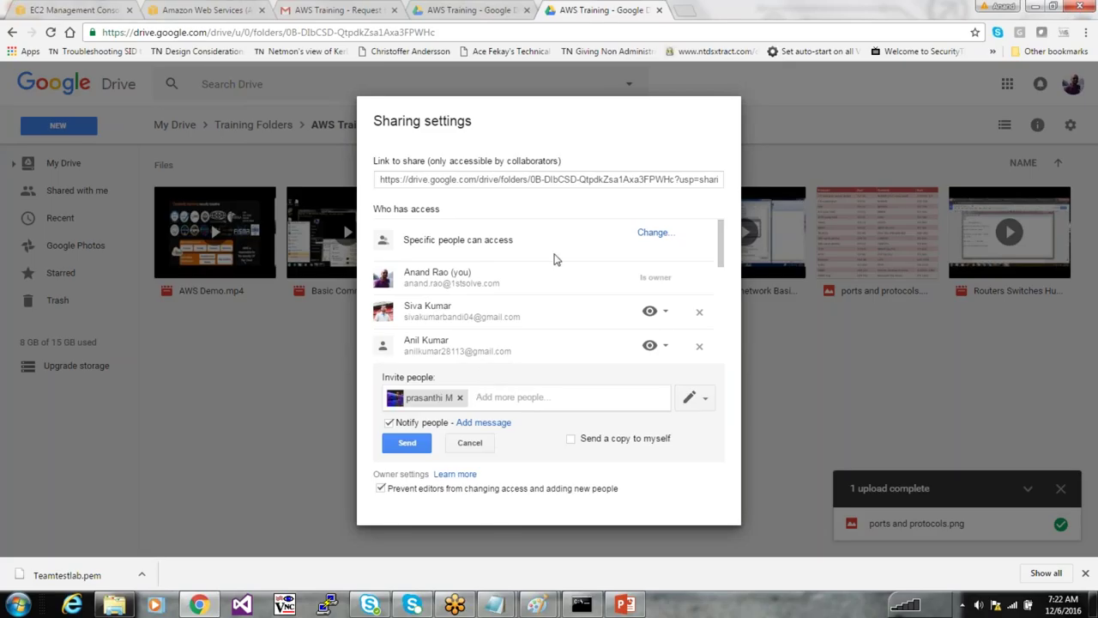
{"action": "left_click", "coordinate": [418, 446]}
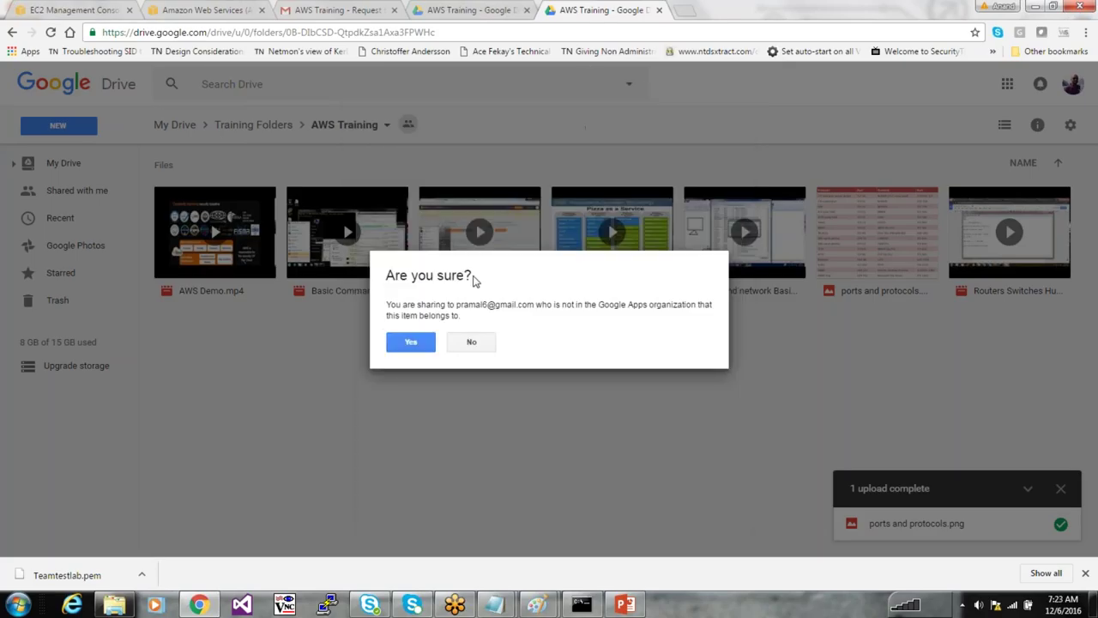
{"action": "left_click", "coordinate": [408, 341]}
Grant the pending folder access request in the other Drive tab, then go to the AWS page
{"action": "left_click", "coordinate": [470, 9]}
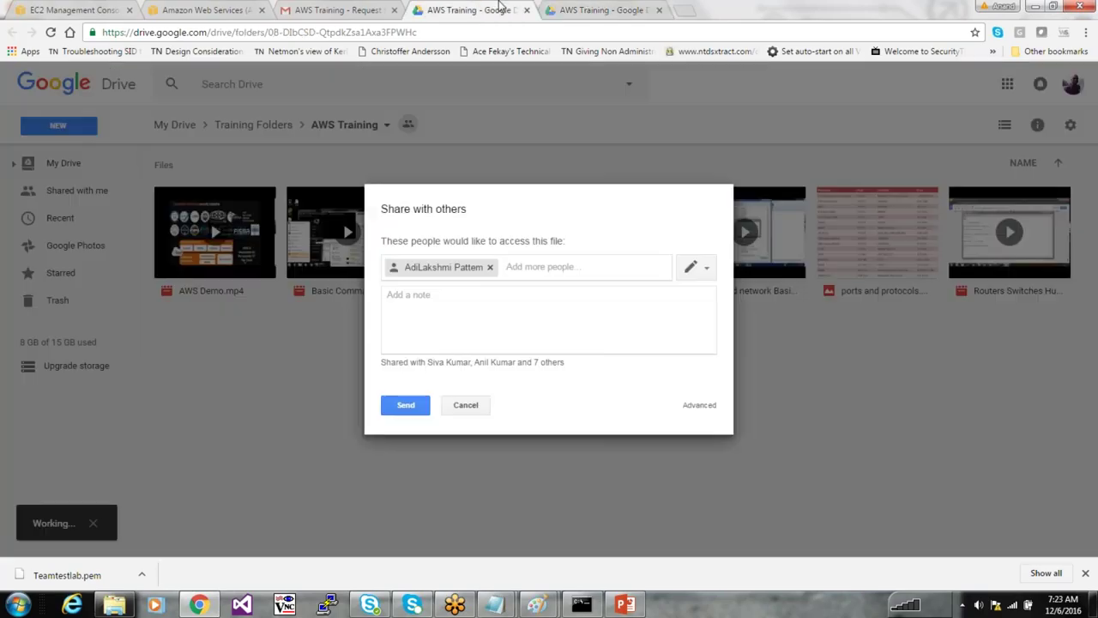
{"action": "left_click", "coordinate": [600, 9]}
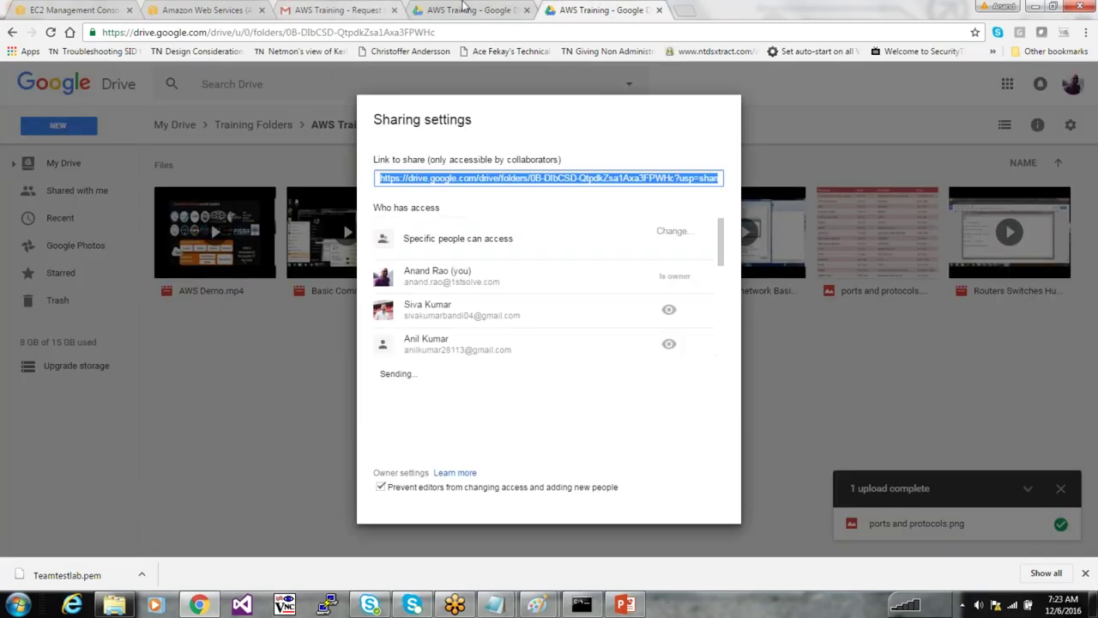
{"action": "left_click", "coordinate": [470, 10]}
{"action": "left_click", "coordinate": [405, 405]}
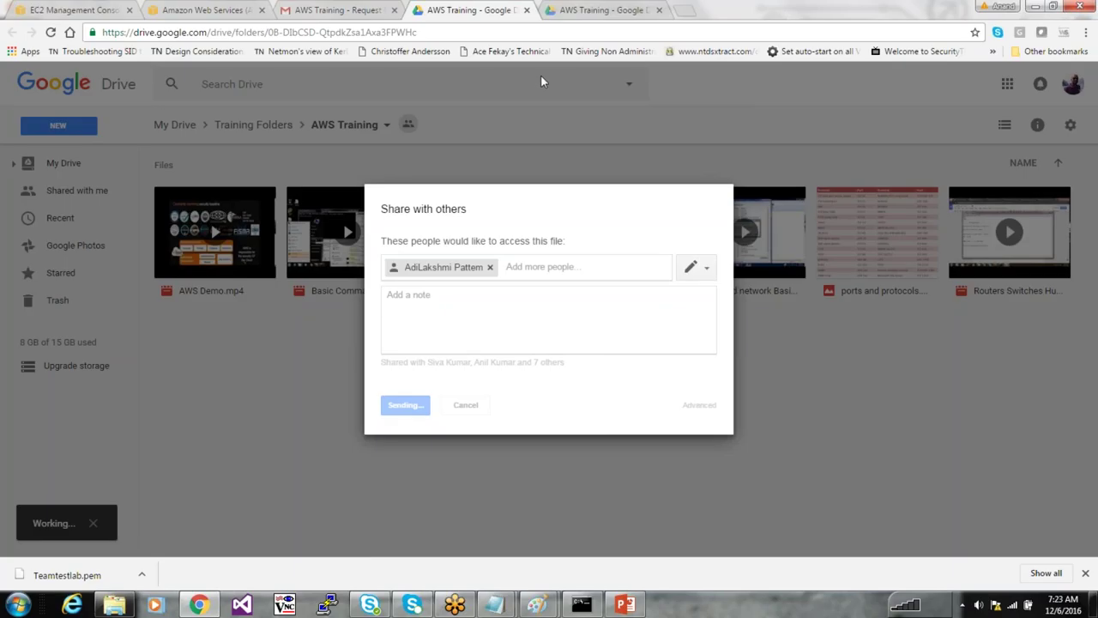
{"action": "left_click", "coordinate": [650, 10]}
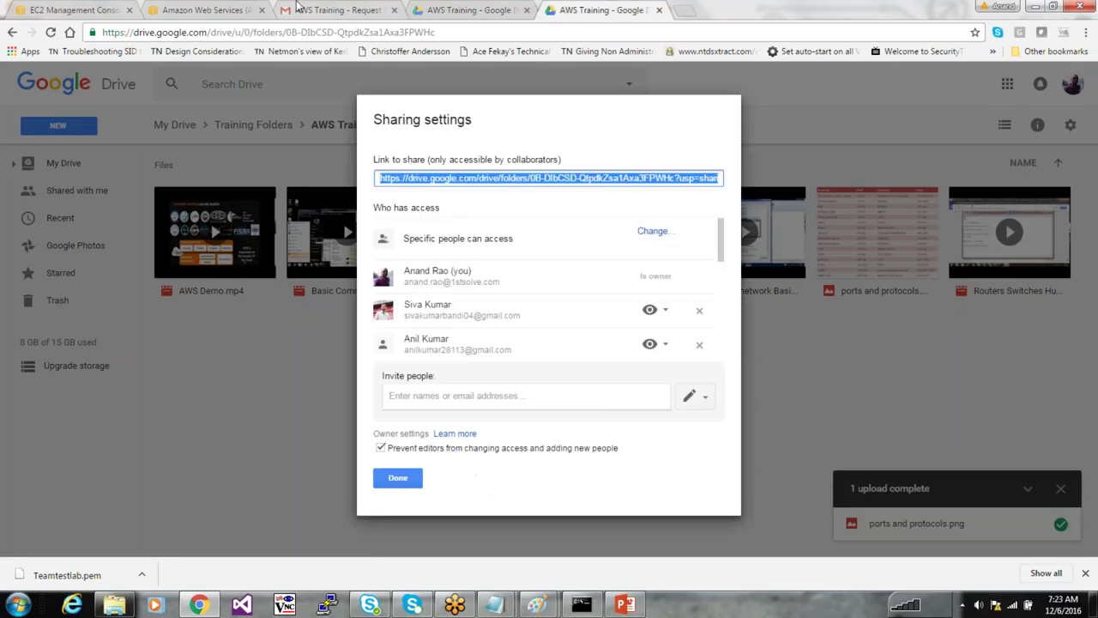
{"action": "left_click", "coordinate": [189, 8]}
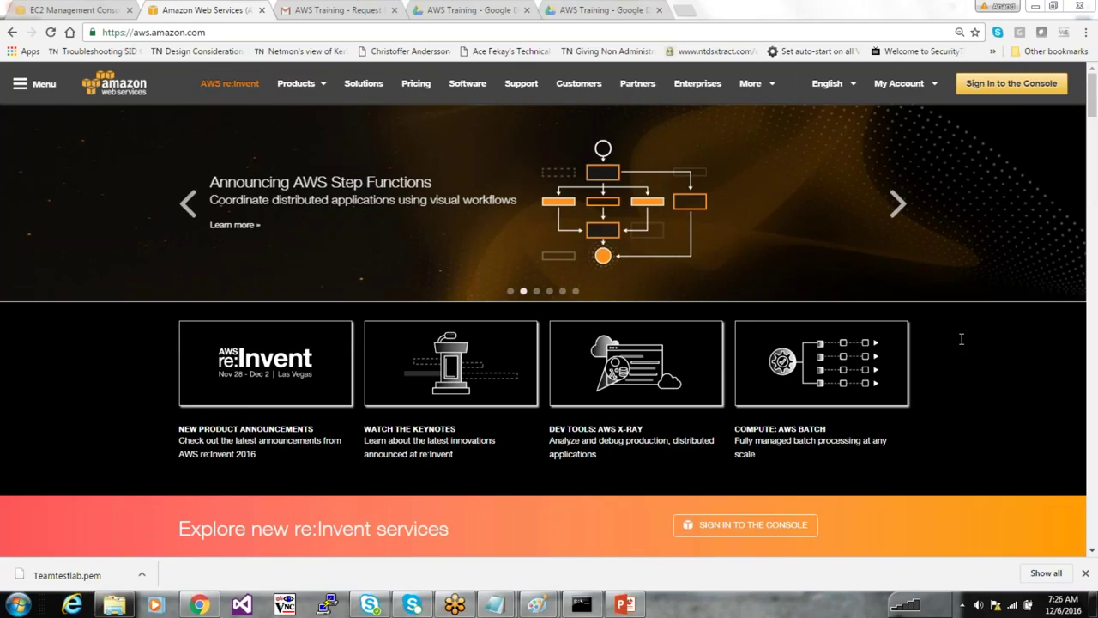
Clear the console and list the account's instances with 'aws ec2 describe-instances'
{"action": "left_click", "coordinate": [581, 605]}
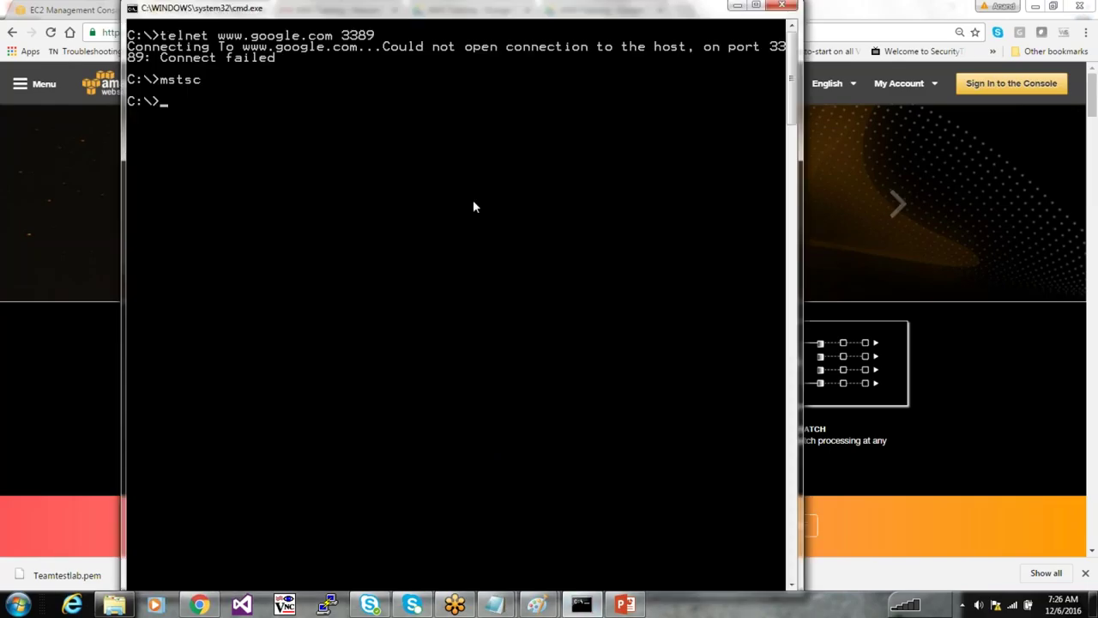
{"action": "type", "text": "cls"}
{"action": "key", "text": "Return"}
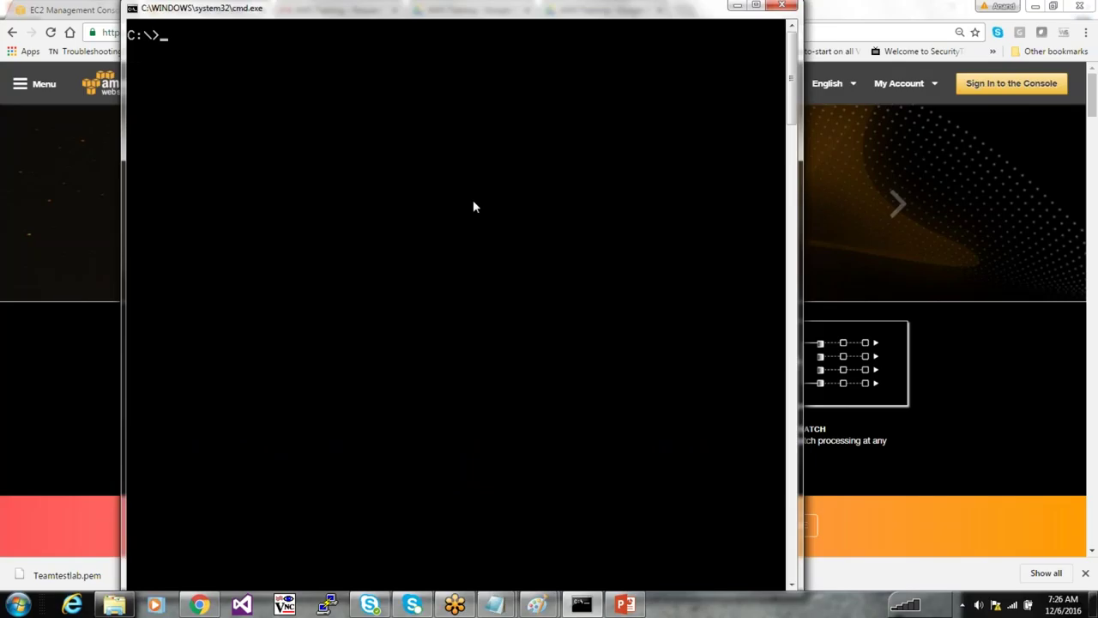
{"action": "type", "text": "aws ec2 d"}
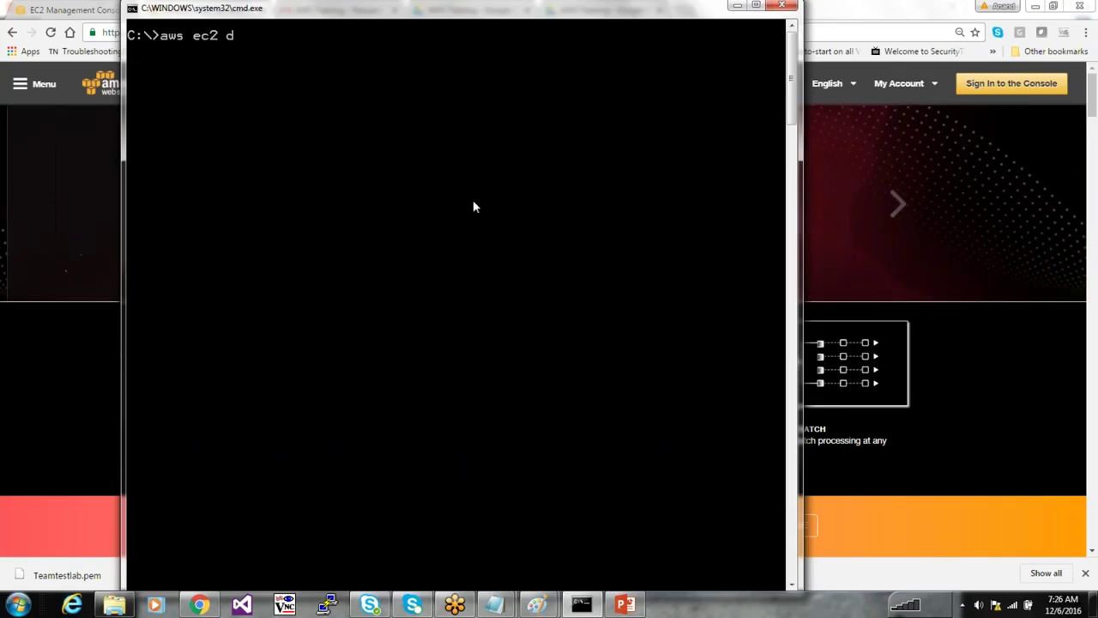
{"action": "type", "text": "escribe-insta"}
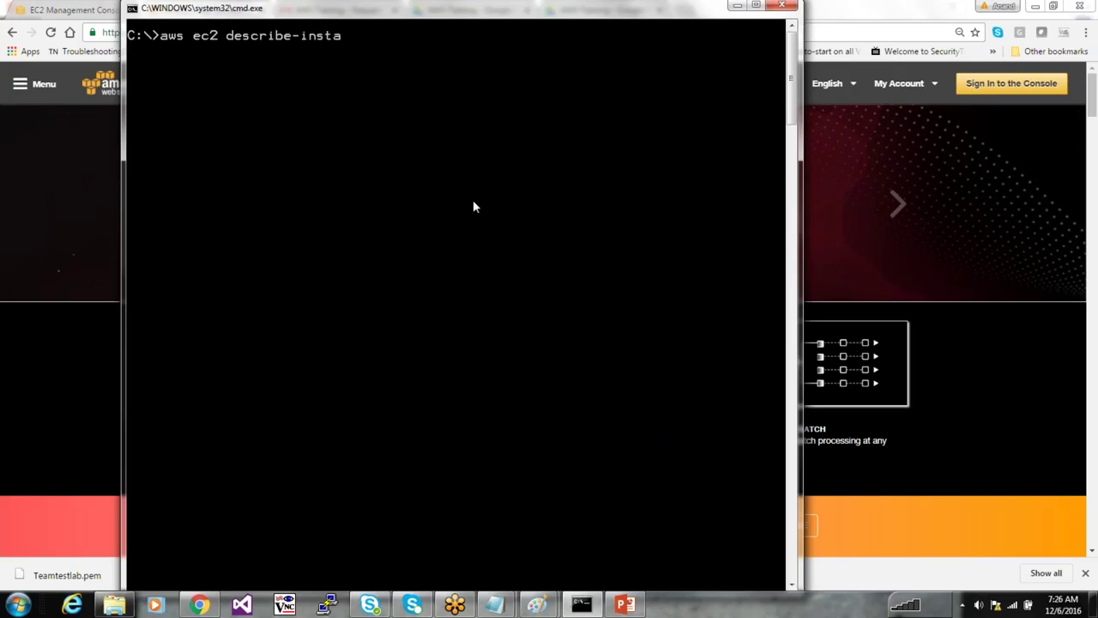
{"action": "type", "text": "nces"}
{"action": "key", "text": "Return"}
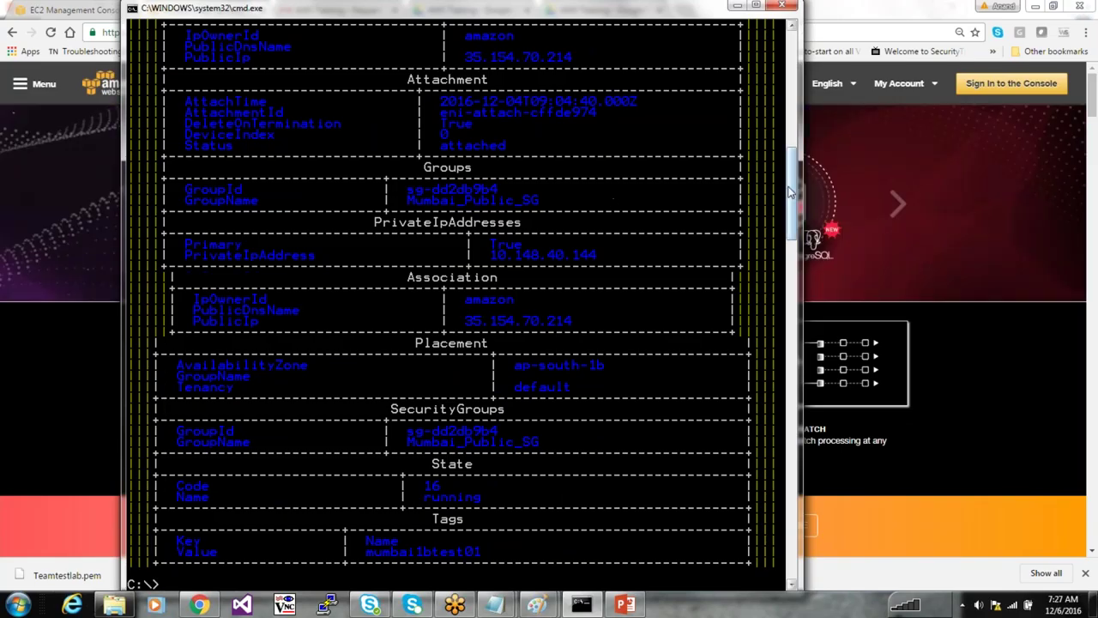
{"action": "scroll", "coordinate": [796, 144], "scroll_direction": "up", "scroll_amount": 10}
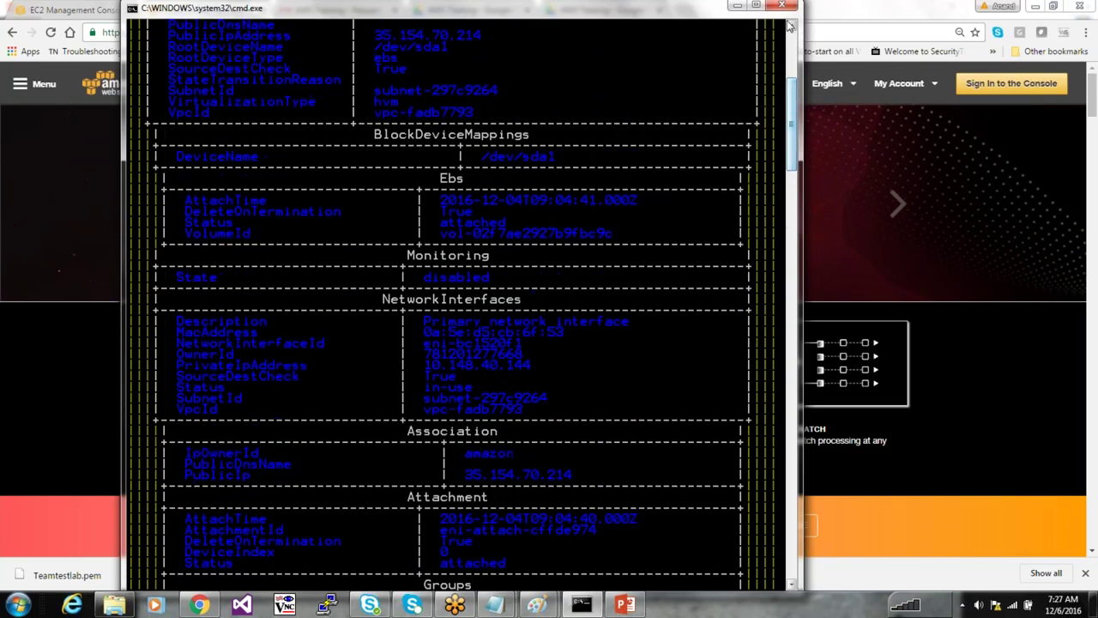
{"action": "scroll", "coordinate": [796, 144], "scroll_direction": "up", "scroll_amount": 1}
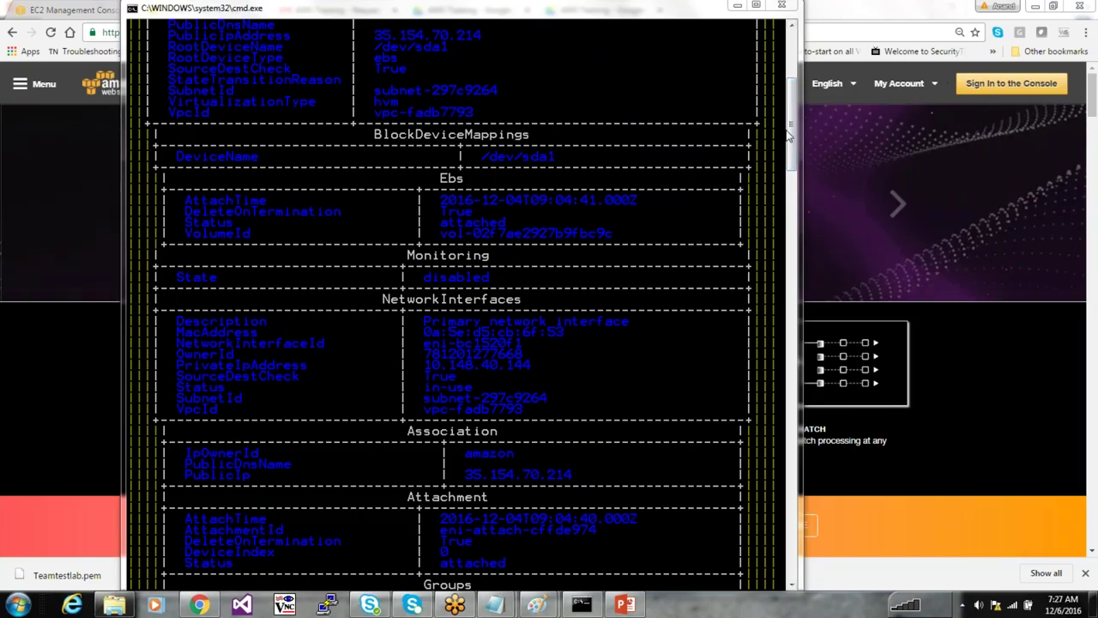
{"action": "scroll", "coordinate": [789, 137], "scroll_direction": "up", "scroll_amount": 8}
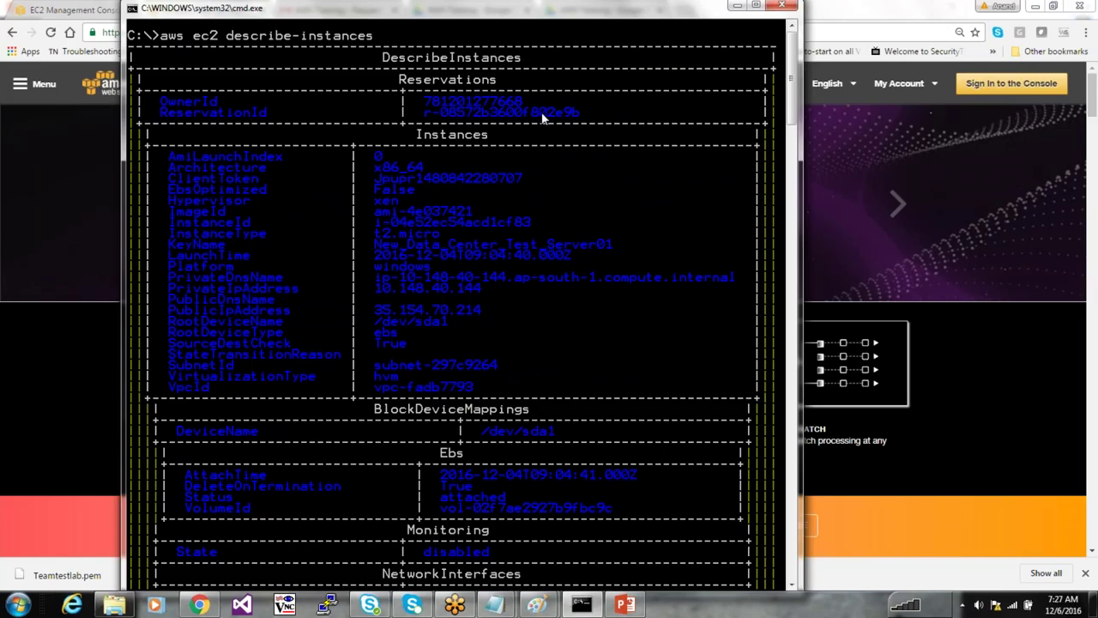
Clear the screen again and run 'aws ec2 run-instances help'
{"action": "type", "text": "cls"}
{"action": "key", "text": "Return"}
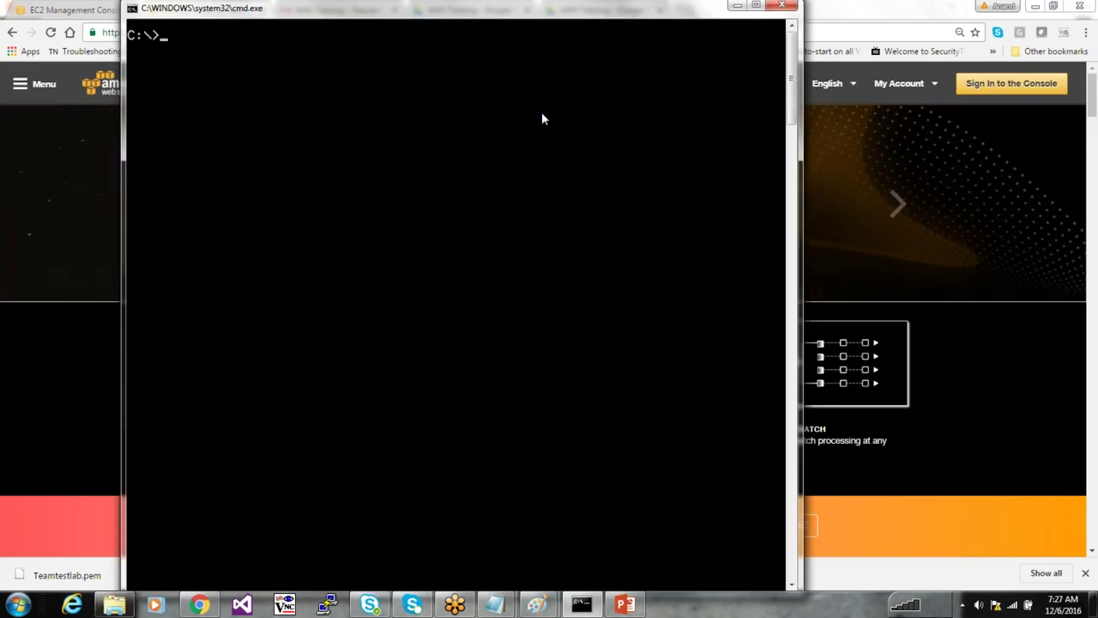
{"action": "type", "text": "aws ec2 -run"}
{"action": "key", "text": "BackSpace"}
{"action": "key", "text": "BackSpace"}
{"action": "key", "text": "BackSpace"}
{"action": "key", "text": "BackSpace"}
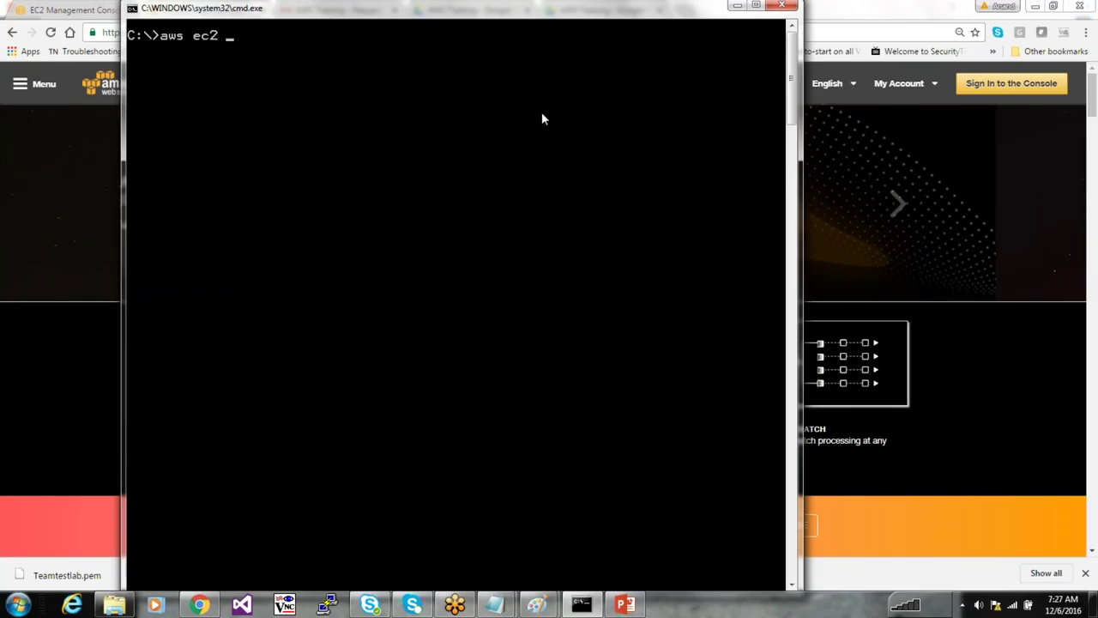
{"action": "type", "text": "run"}
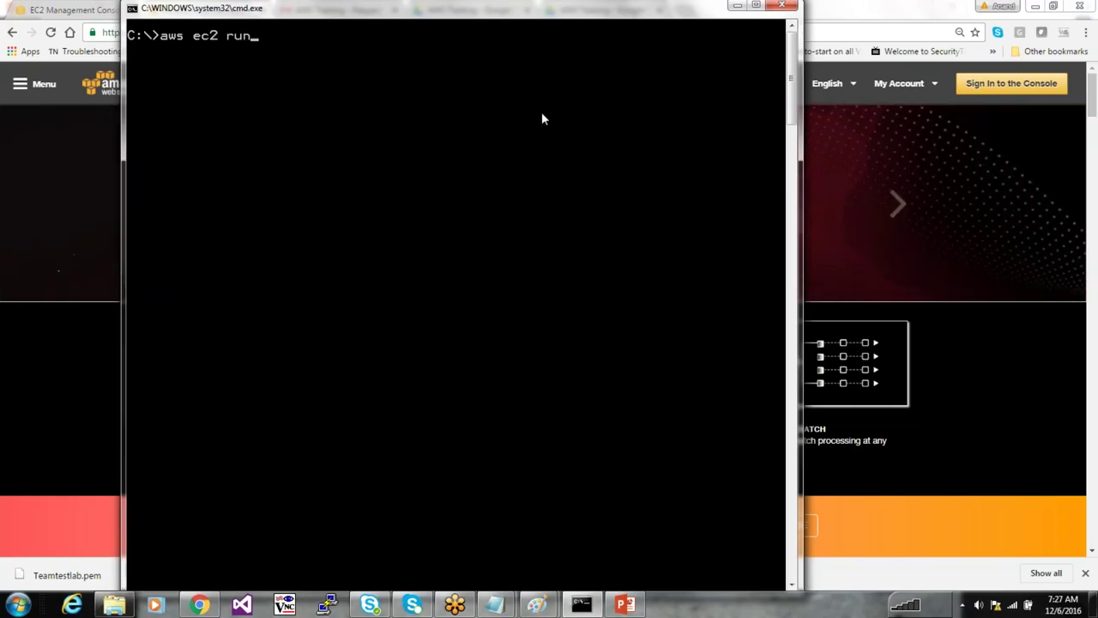
{"action": "type", "text": "-instances help"}
{"action": "key", "text": "Return"}
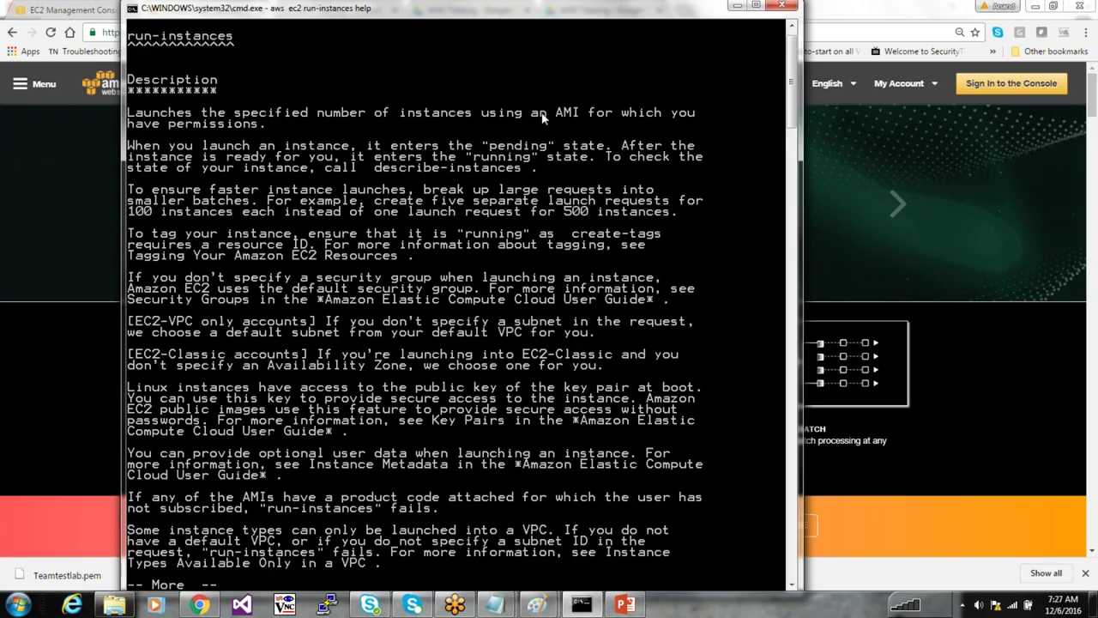
Mark the word 'permissions' in the run-instances help description
{"action": "right_click", "coordinate": [277, 143]}
{"action": "left_click", "coordinate": [288, 150]}
{"action": "left_click_drag", "start_coordinate": [168, 118], "coordinate": [530, 124]}
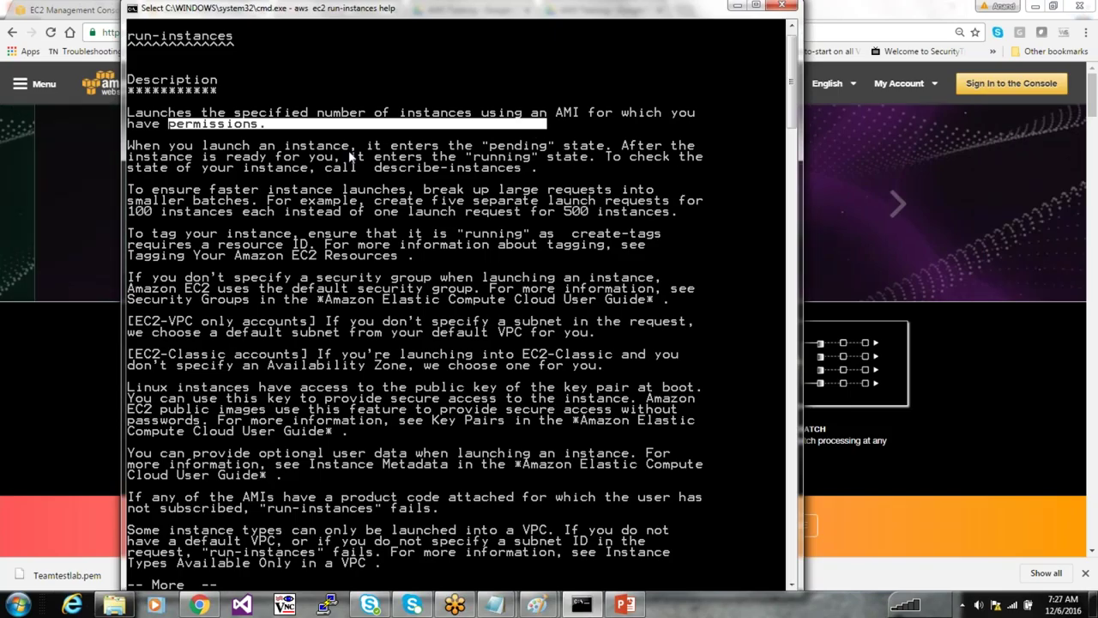
{"action": "key", "text": "Return"}
Page through Synopsis and Options down to the --instance-type possible values
{"action": "key", "text": "Return"}
{"action": "key", "text": "Return"}
{"action": "key", "text": "Return"}
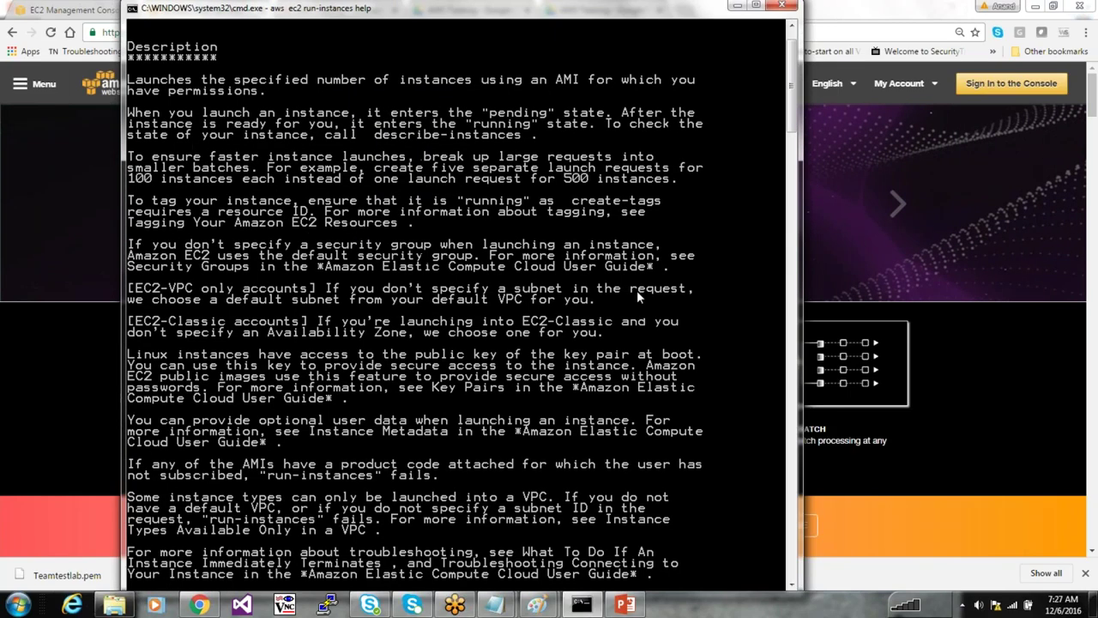
{"action": "key", "text": "Return"}
{"action": "key", "text": "Return"}
{"action": "key", "text": "Return"}
{"action": "key", "text": "Return"}
{"action": "key", "text": "Return"}
{"action": "key", "text": "Return"}
{"action": "key", "text": "Return"}
{"action": "key", "text": "Return"}
{"action": "key", "text": "Return"}
{"action": "key", "text": "Return"}
{"action": "key", "text": "Return"}
{"action": "key", "text": "Return"}
{"action": "key", "text": "Return"}
{"action": "key", "text": "Return"}
{"action": "key", "text": "Return"}
{"action": "key", "text": "Return"}
{"action": "key", "text": "Return"}
{"action": "key", "text": "Return"}
{"action": "key", "text": "Return"}
{"action": "key", "text": "Return"}
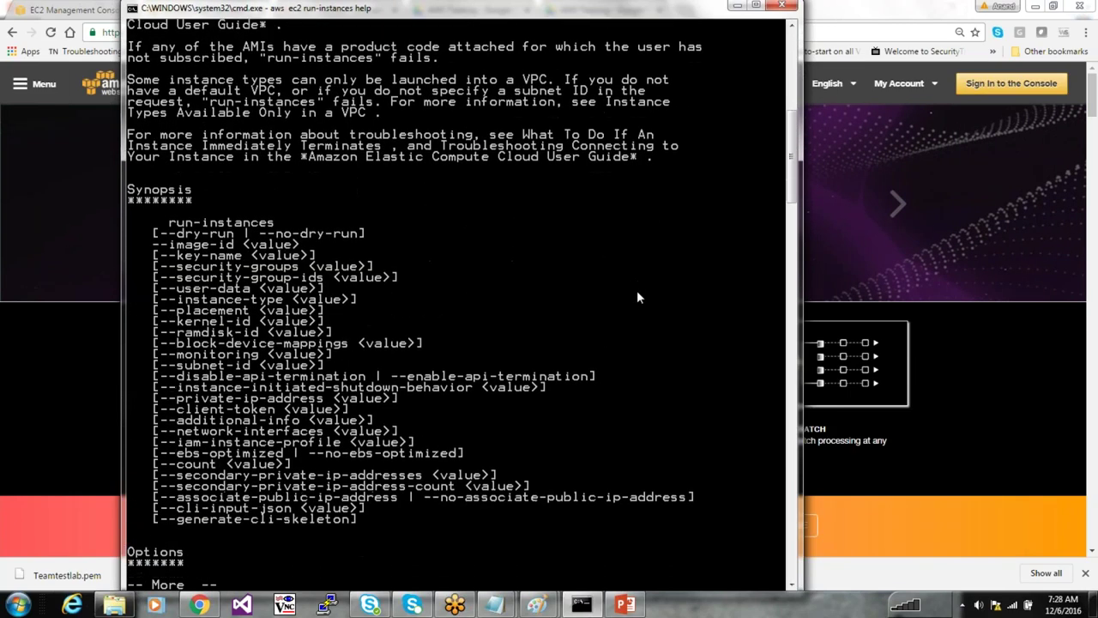
{"action": "key", "text": "Return"}
{"action": "key", "text": "Return"}
{"action": "key", "text": "Return"}
{"action": "key", "text": "Return"}
{"action": "key", "text": "Return"}
{"action": "key", "text": "Return"}
{"action": "key", "text": "Return"}
{"action": "key", "text": "Return"}
{"action": "key", "text": "Return"}
{"action": "key", "text": "Return"}
{"action": "key", "text": "Return"}
{"action": "key", "text": "Return"}
{"action": "key", "text": "Return"}
{"action": "key", "text": "Return"}
{"action": "key", "text": "Return"}
{"action": "key", "text": "Return"}
{"action": "key", "text": "Return"}
{"action": "key", "text": "Return"}
{"action": "key", "text": "Return"}
{"action": "key", "text": "Return"}
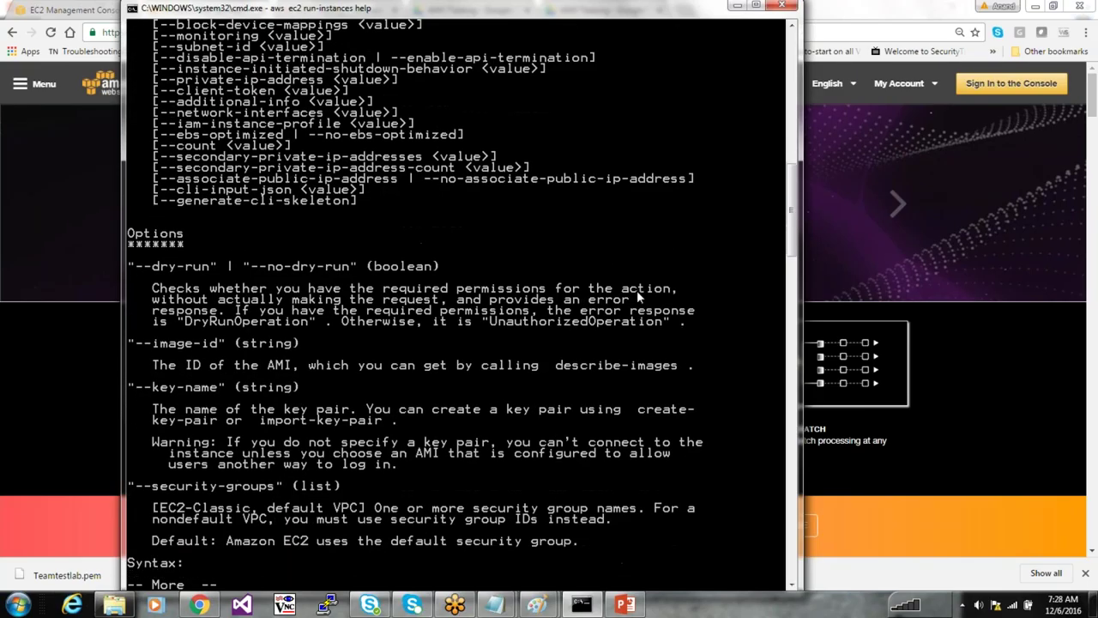
{"action": "key", "text": "Return"}
{"action": "key", "text": "Return"}
{"action": "key", "text": "Return"}
{"action": "key", "text": "Return"}
{"action": "key", "text": "Return"}
{"action": "key", "text": "Return"}
{"action": "key", "text": "Return"}
{"action": "key", "text": "Return"}
{"action": "key", "text": "Return"}
{"action": "key", "text": "Return"}
{"action": "key", "text": "Return"}
{"action": "key", "text": "Return"}
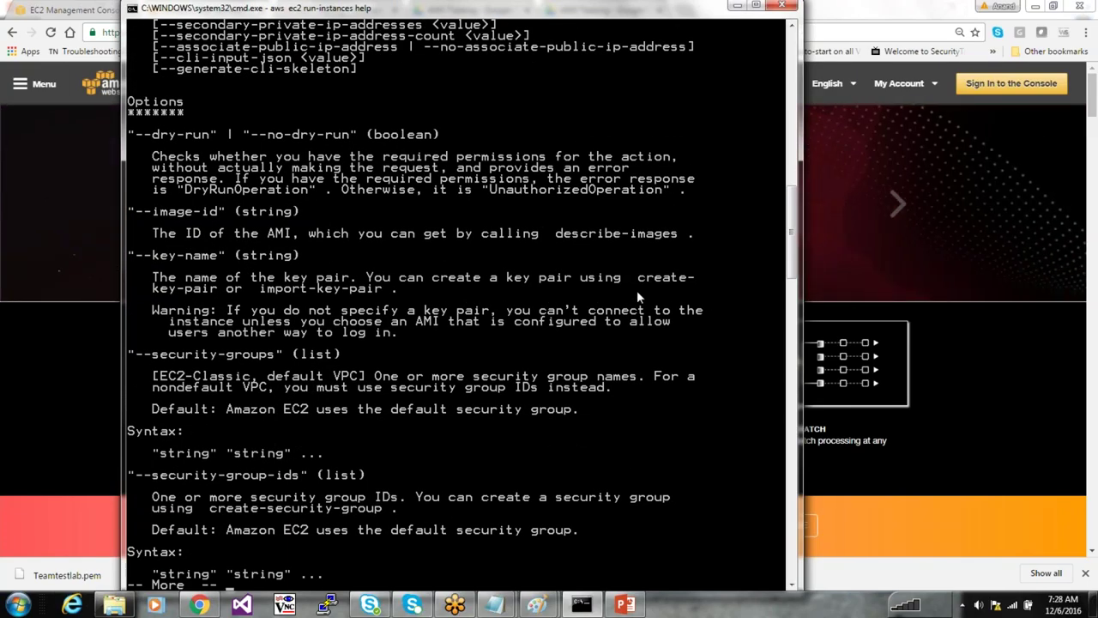
{"action": "key", "text": "Return"}
{"action": "key", "text": "Return"}
{"action": "key", "text": "Return"}
{"action": "key", "text": "Return"}
{"action": "key", "text": "Return"}
{"action": "key", "text": "Return"}
{"action": "key", "text": "Return"}
{"action": "key", "text": "Return"}
{"action": "key", "text": "Return"}
{"action": "key", "text": "Return"}
{"action": "key", "text": "Return"}
{"action": "key", "text": "Return"}
{"action": "key", "text": "Return"}
{"action": "key", "text": "Return"}
{"action": "key", "text": "Return"}
{"action": "key", "text": "Return"}
{"action": "key", "text": "Return"}
{"action": "key", "text": "Return"}
{"action": "key", "text": "Return"}
{"action": "key", "text": "Return"}
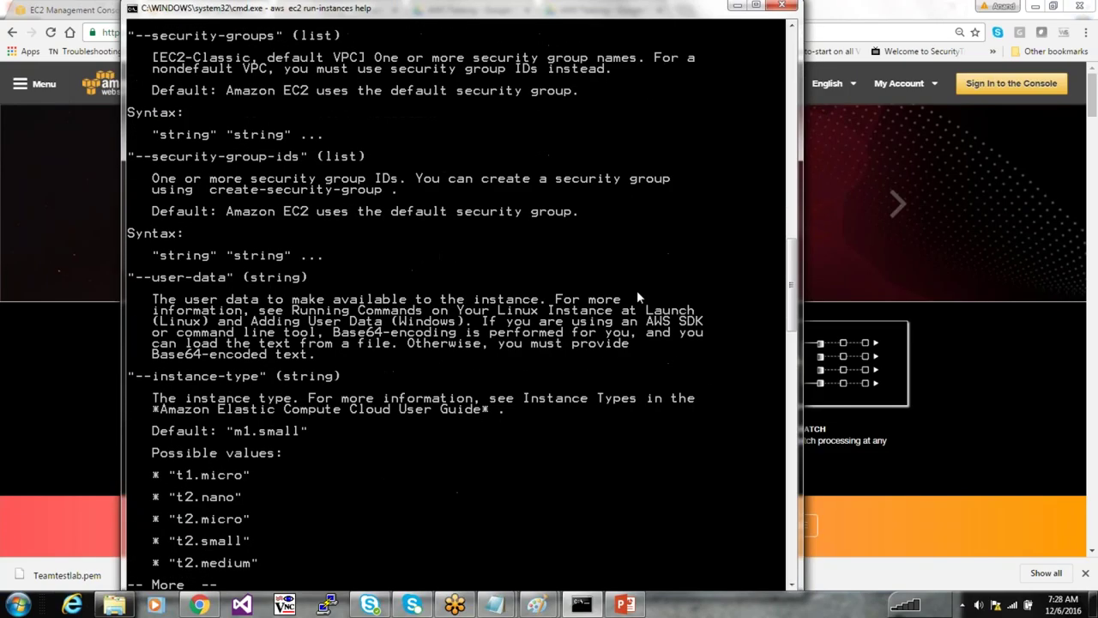
{"action": "key", "text": "Return"}
{"action": "key", "text": "Return"}
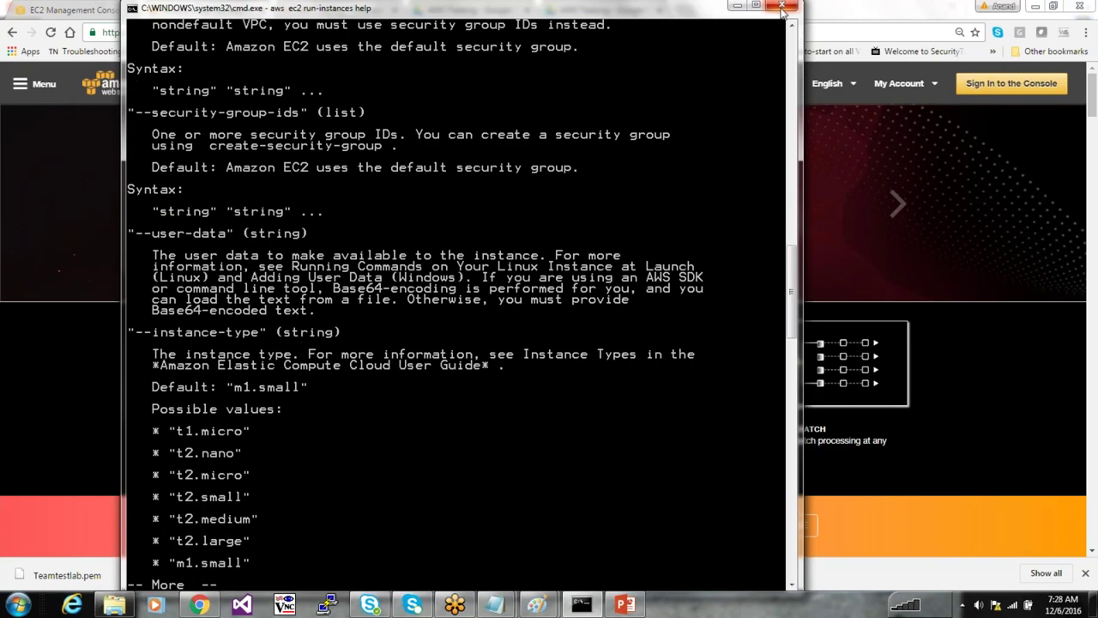
Close the cmd.exe window to reveal the Chrome AWS homepage
{"action": "left_click", "coordinate": [781, 8]}
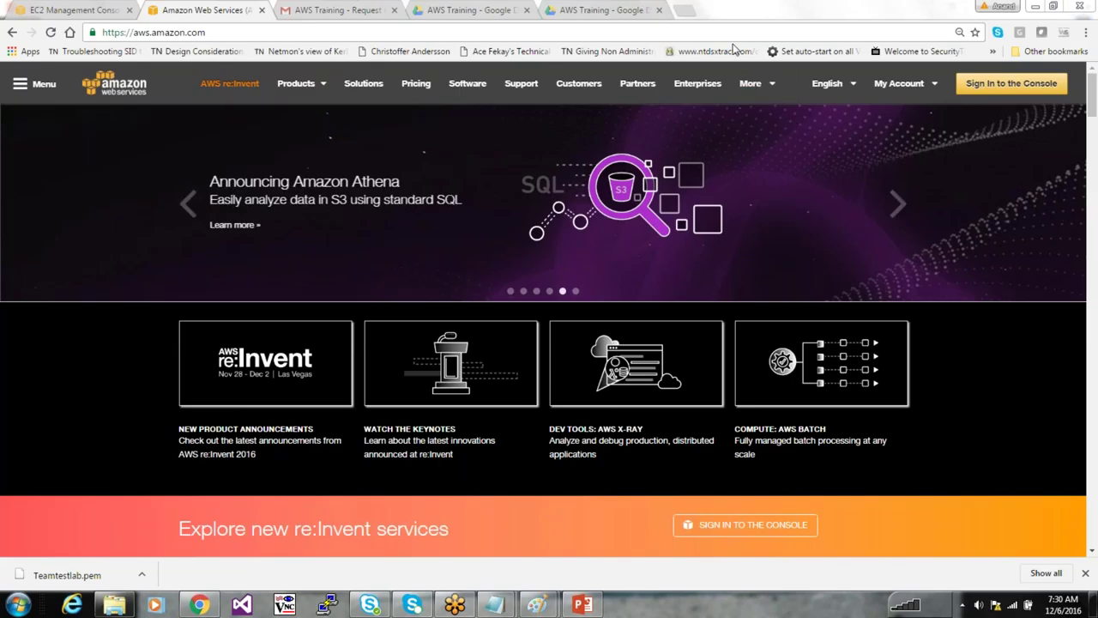
Finish AWS Training's sharing settings, check the Gmail access request, and return to EC2 Instances
{"action": "left_click", "coordinate": [592, 9]}
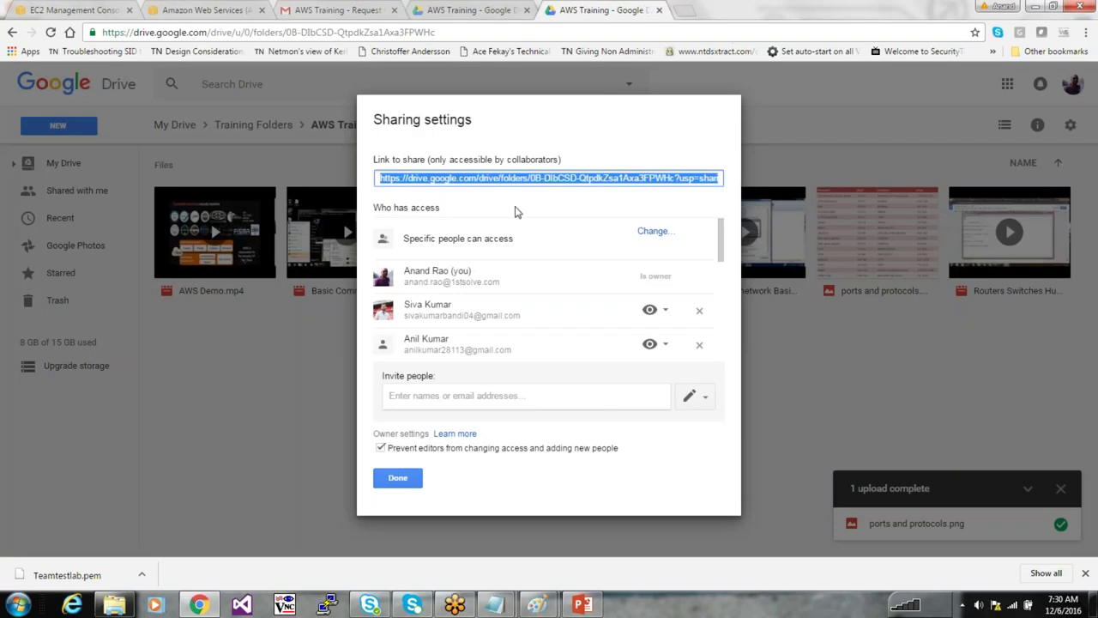
{"action": "left_click", "coordinate": [406, 486]}
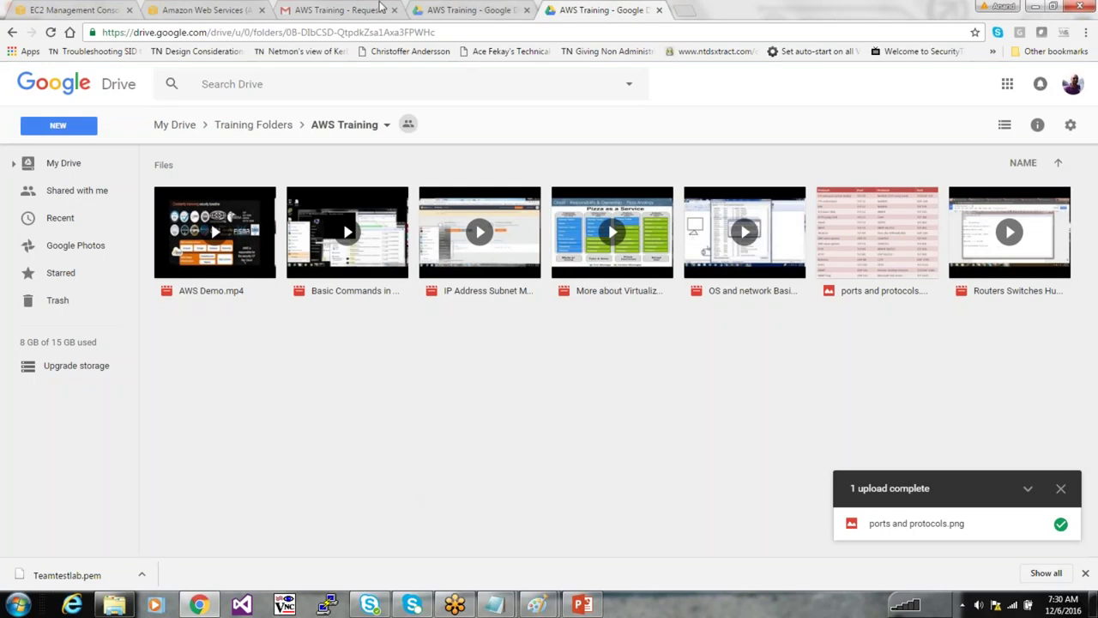
{"action": "left_click", "coordinate": [348, 8]}
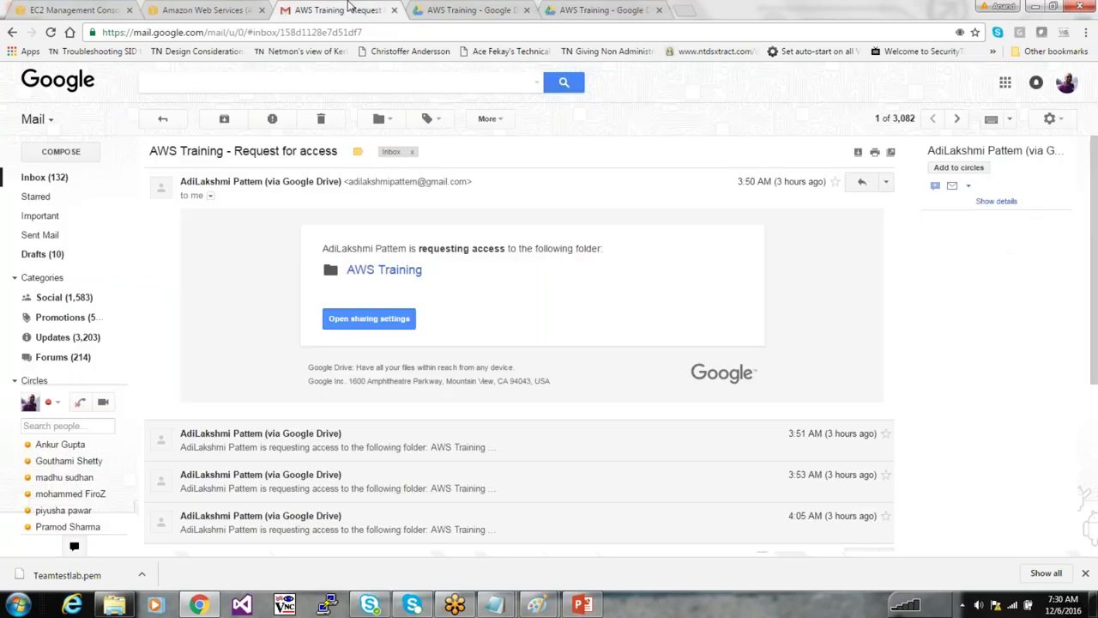
{"action": "left_click", "coordinate": [182, 9]}
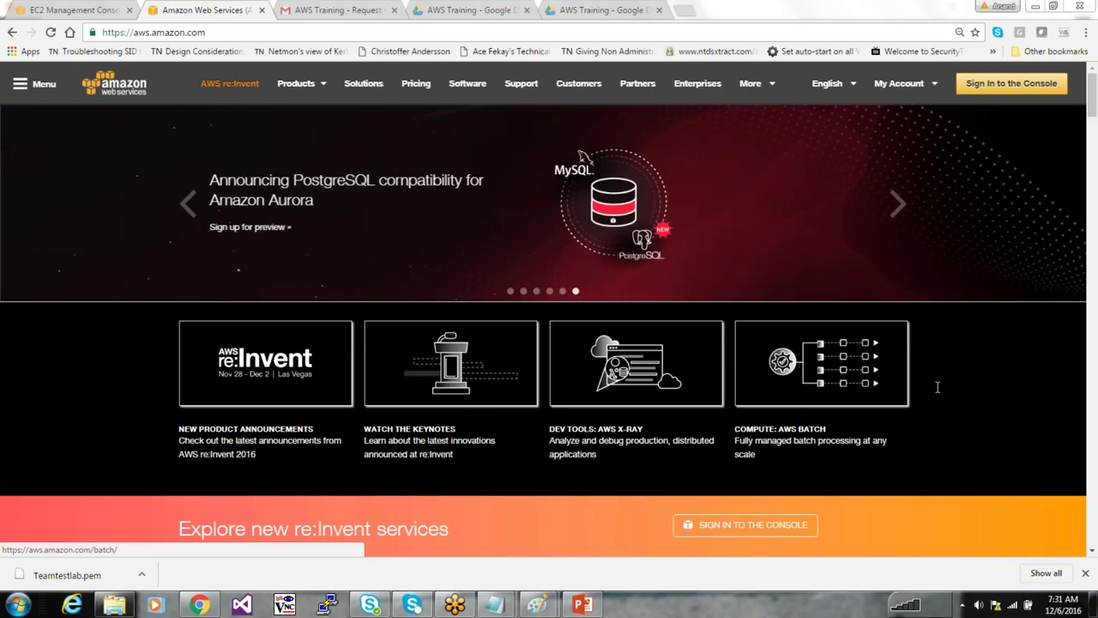
{"action": "key", "text": "ctrl+1"}
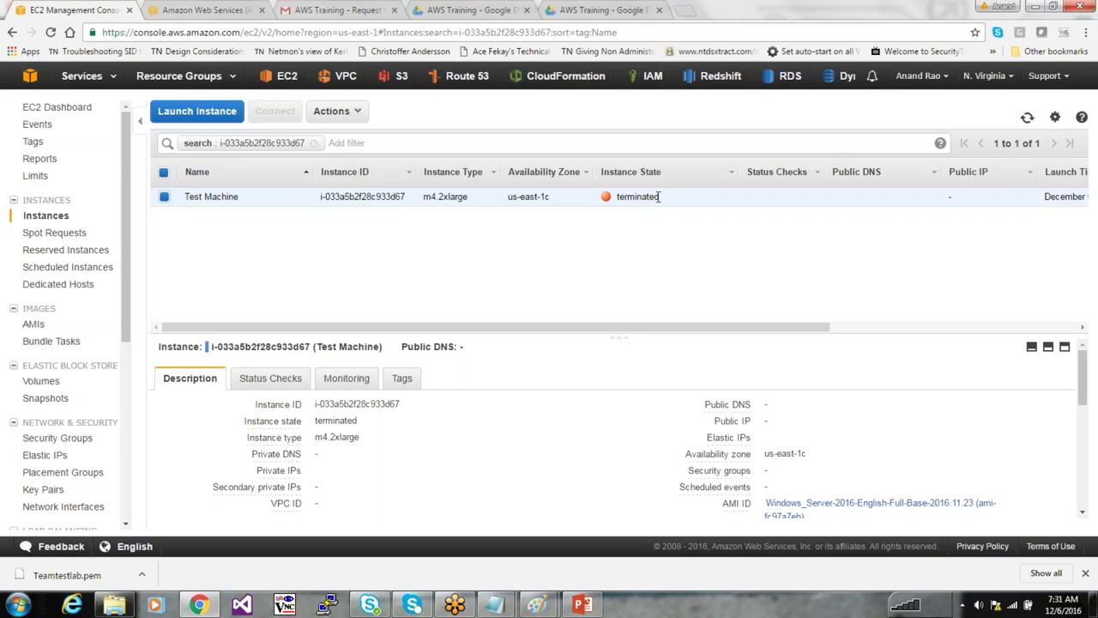
{"action": "left_click_drag", "start_coordinate": [659, 197], "coordinate": [616, 197]}
{"action": "left_click", "coordinate": [606, 223]}
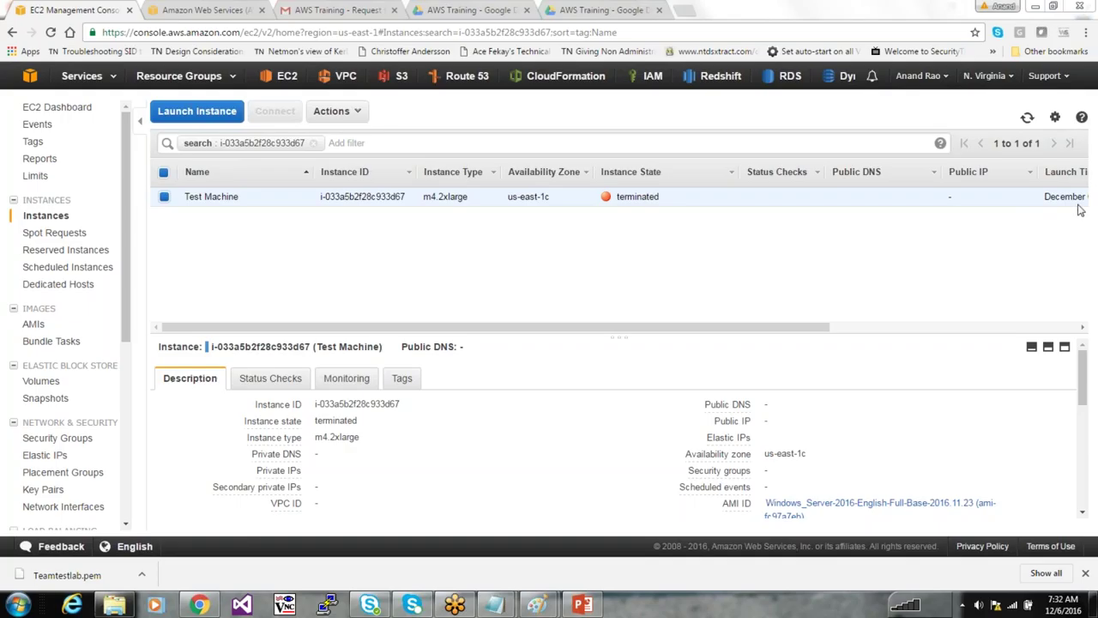
{"action": "left_click", "coordinate": [650, 321]}
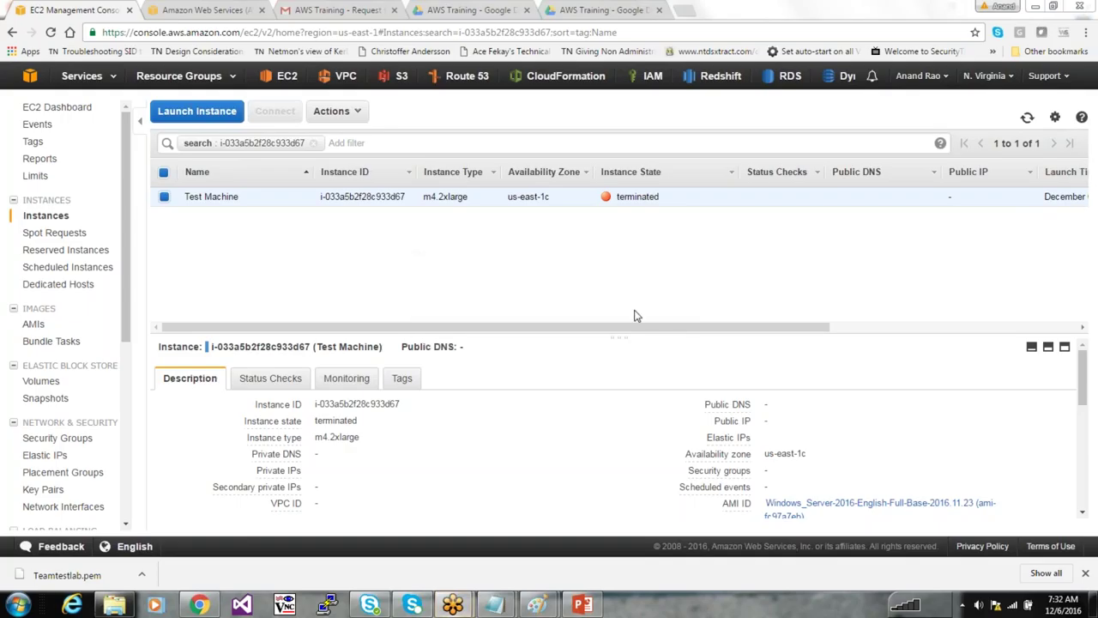